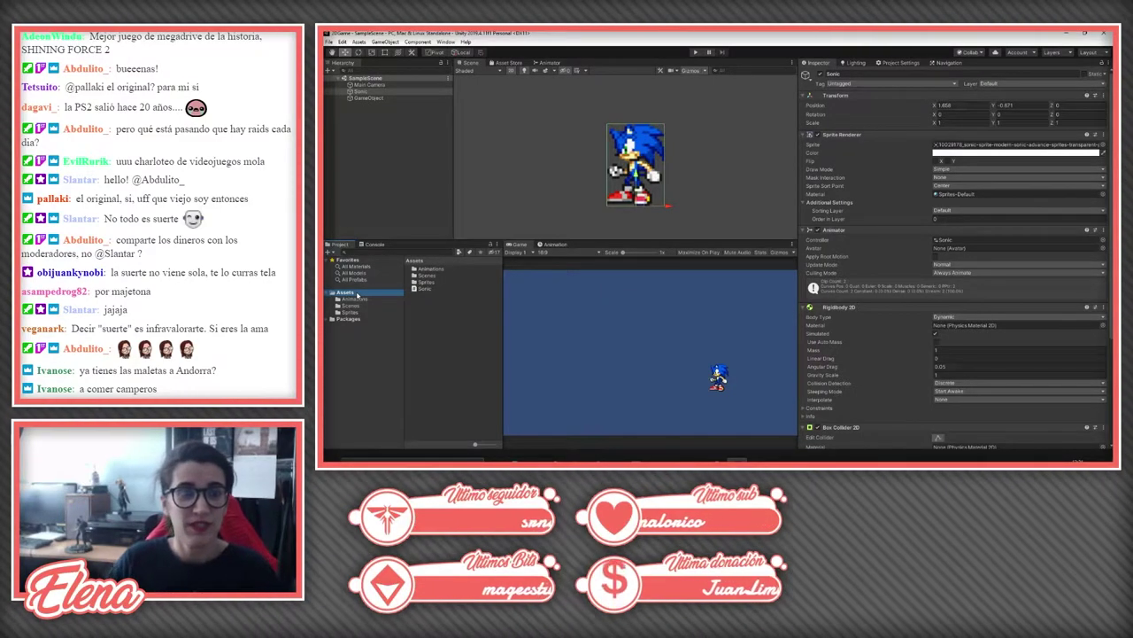
# Step: Select Main Camera, turn off the Scene view's 2D mode, and orbit to reveal the camera frustum
pyautogui.click(386, 86)
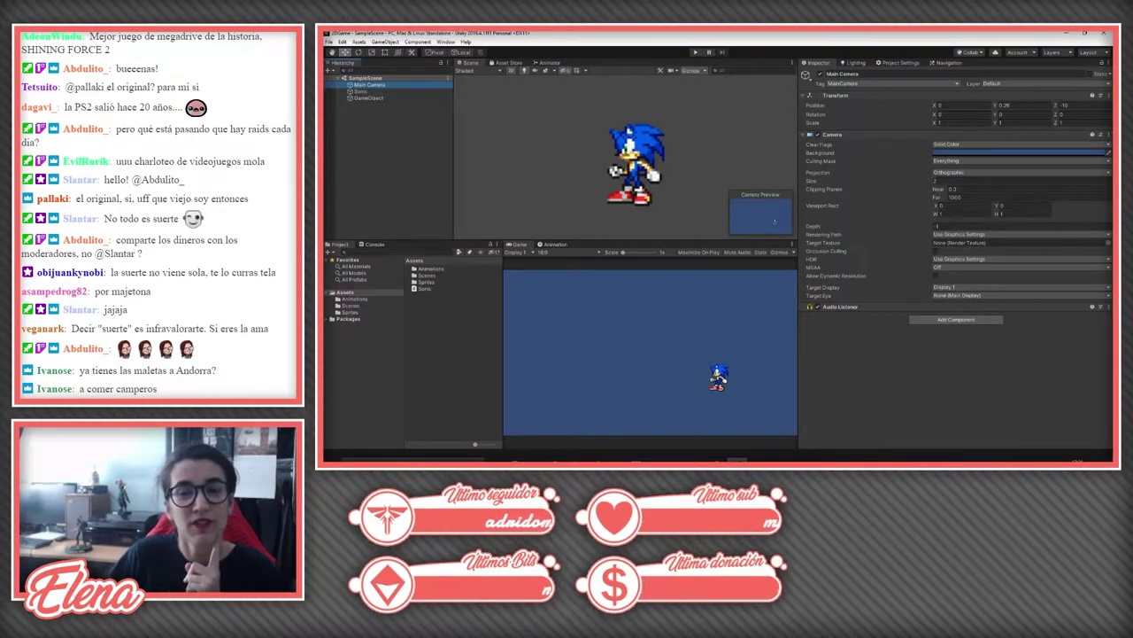
pyautogui.click(510, 71)
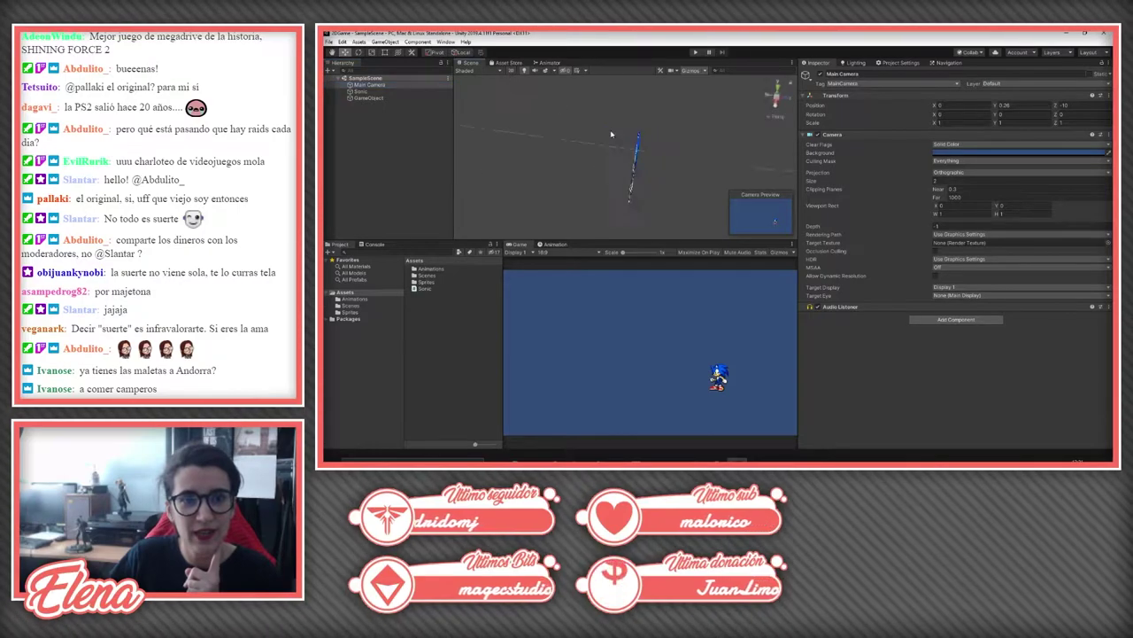
pyautogui.moveTo(658, 144); pyautogui.dragTo(687, 147, button='right')
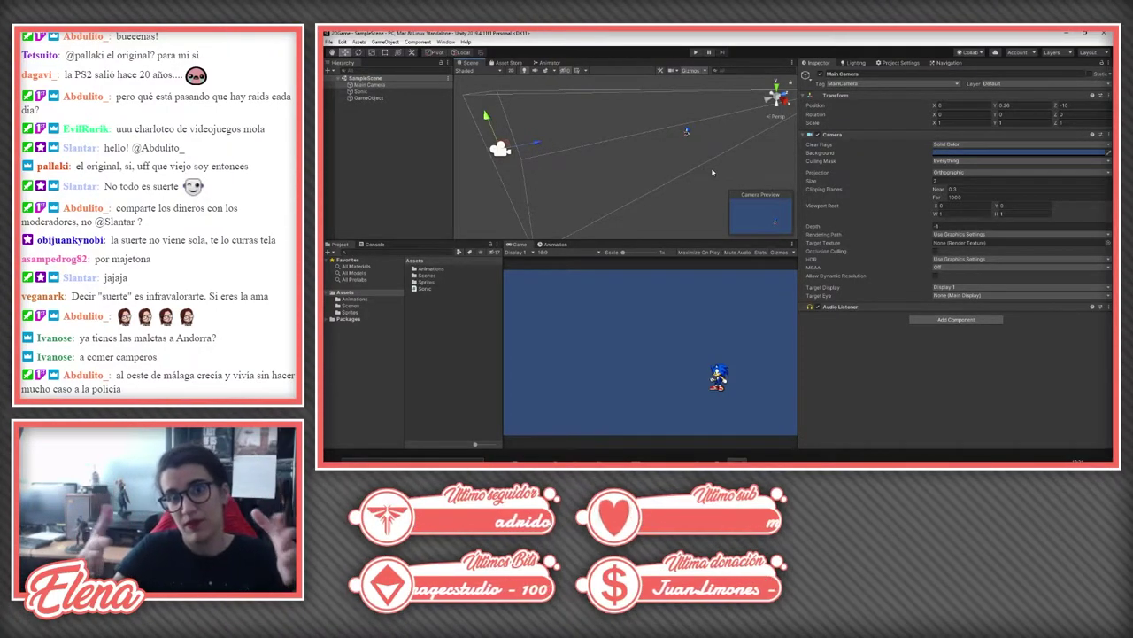
pyautogui.moveTo(712, 172); pyautogui.dragTo(664, 169, button='right')
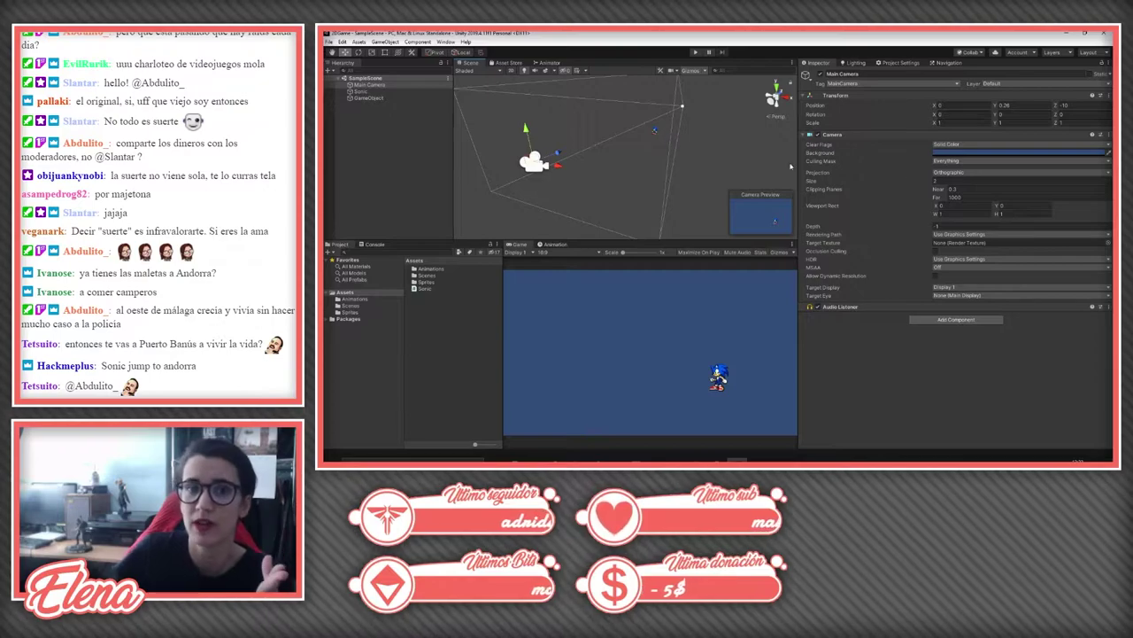
# Step: Set the camera projection to Perspective and push Sonic back along the Z depth axis
pyautogui.click(980, 165)
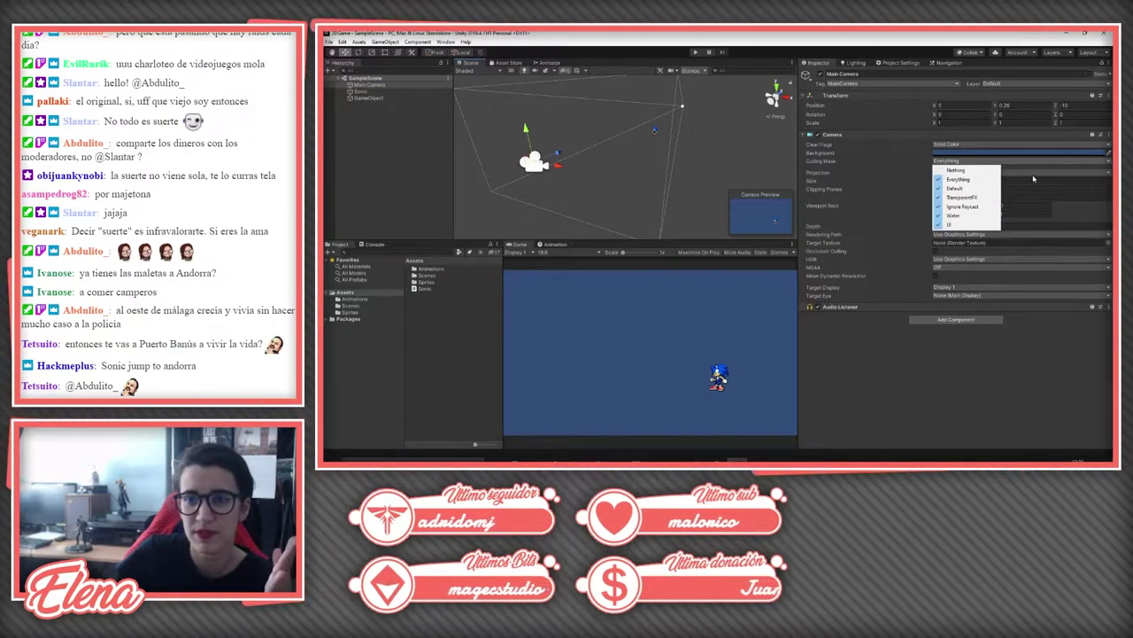
pyautogui.click(974, 172)
pyautogui.click(981, 182)
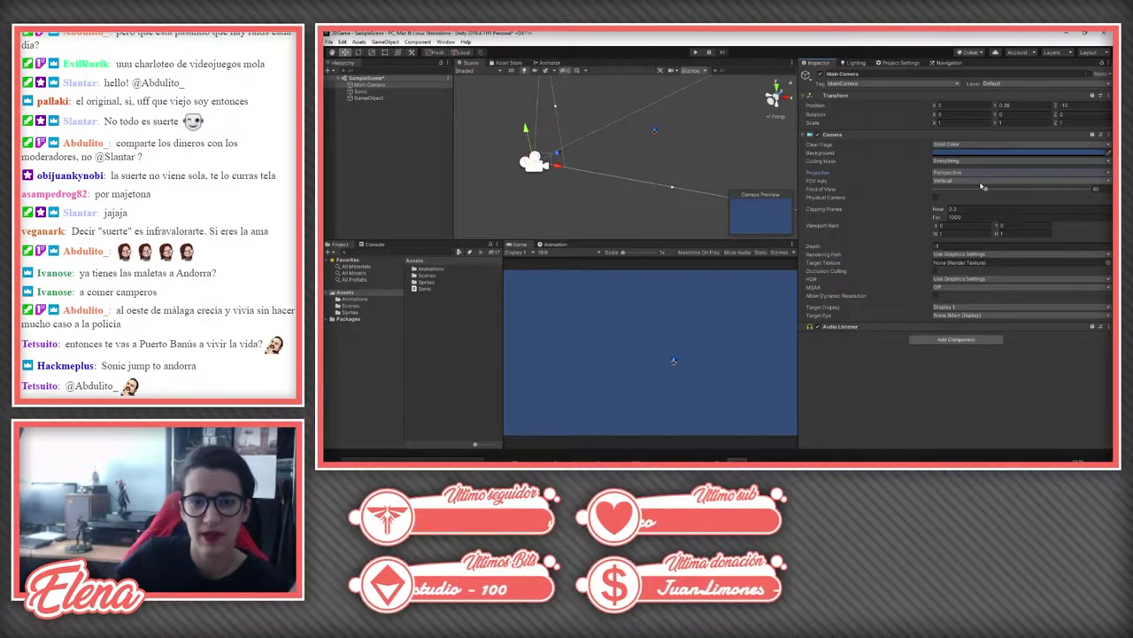
pyautogui.click(363, 91)
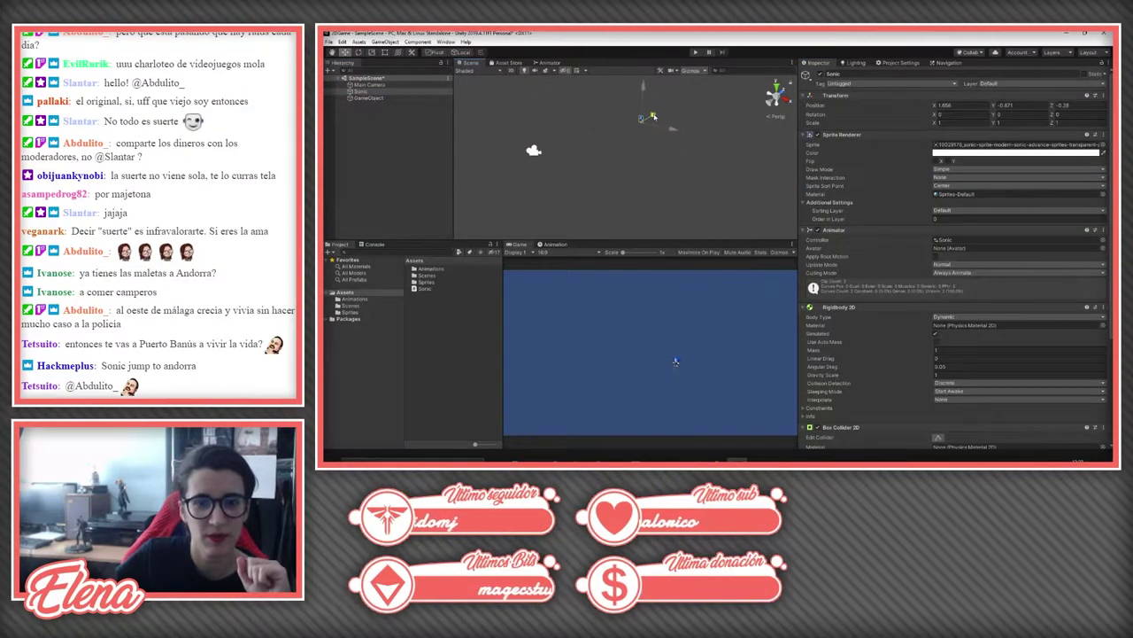
pyautogui.moveTo(631, 125); pyautogui.dragTo(694, 106)
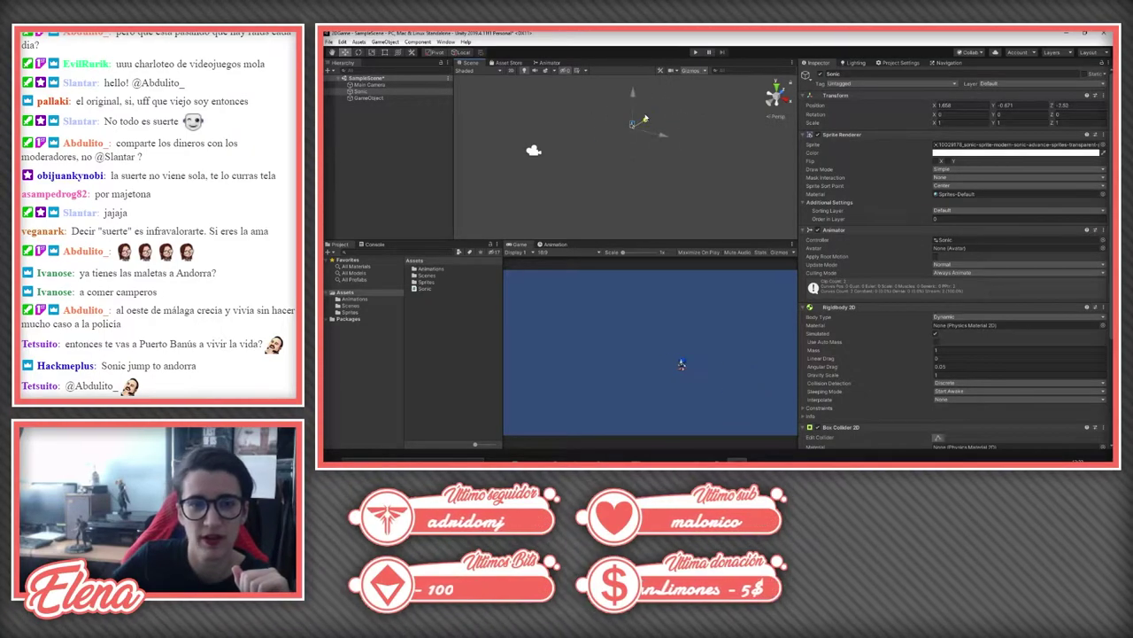
# Step: Set Main Camera back to Orthographic with Size 52, and return the Scene view to 2D
pyautogui.click(399, 86)
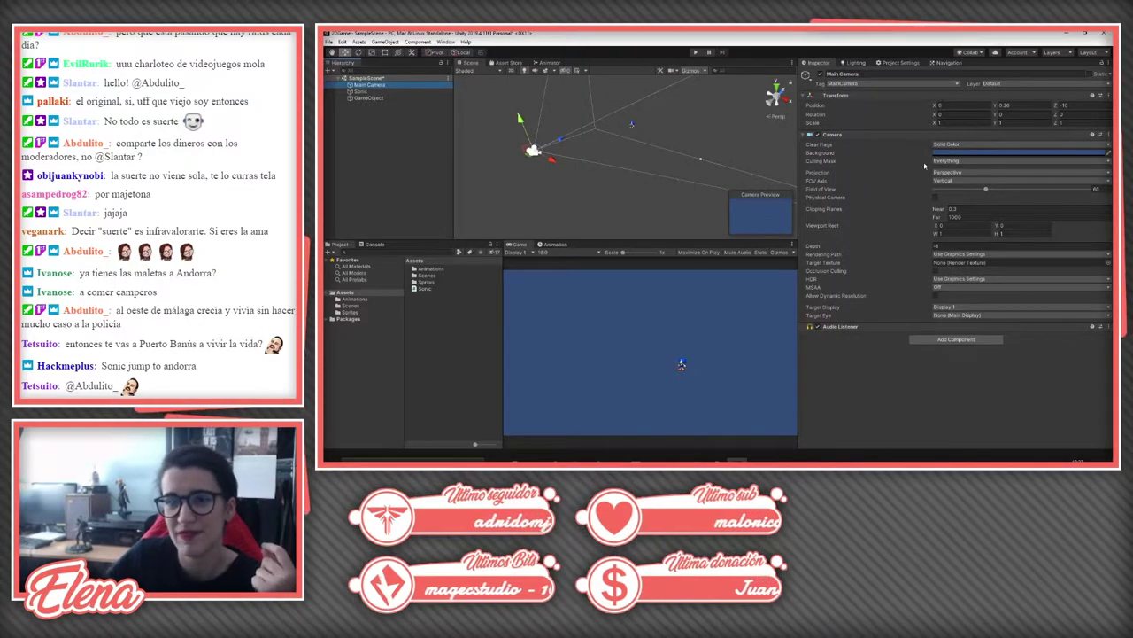
pyautogui.click(958, 173)
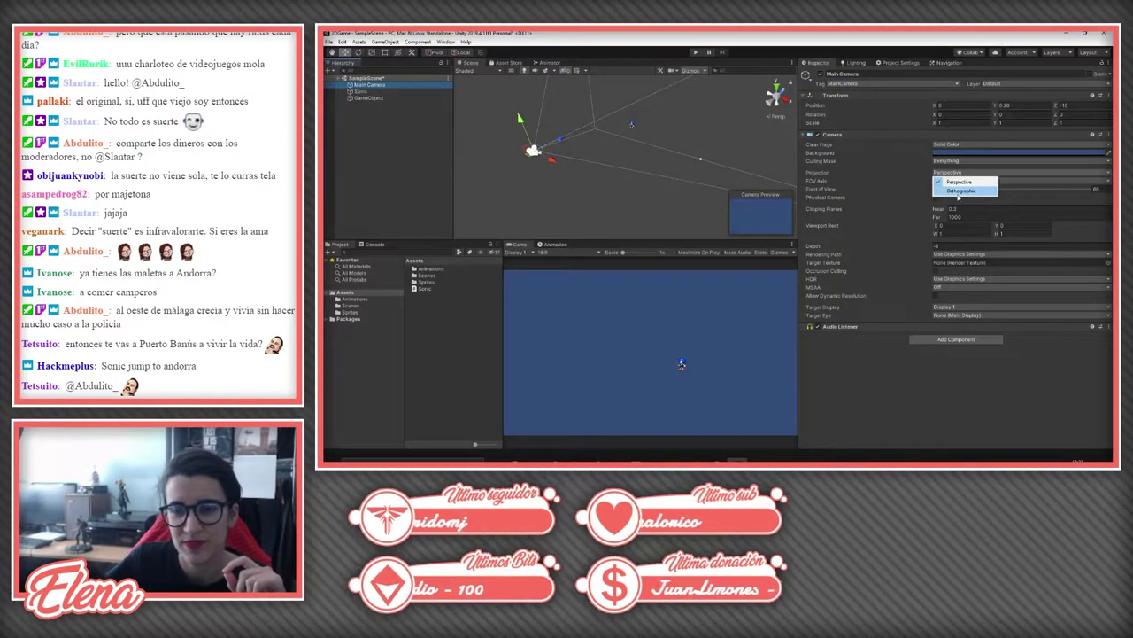
pyautogui.click(961, 191)
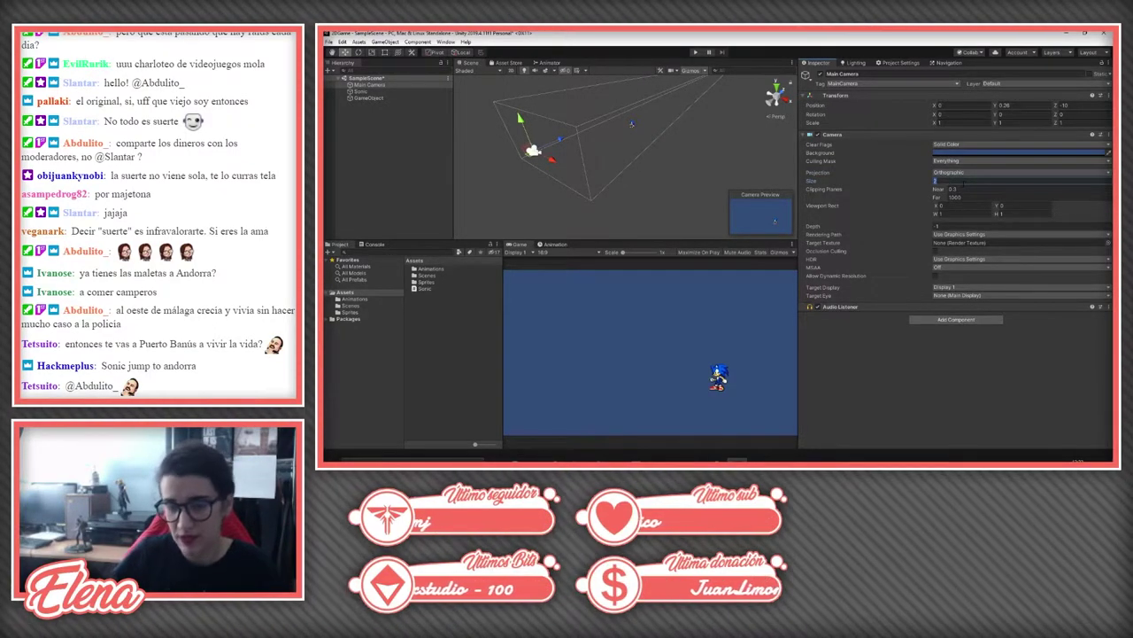
pyautogui.write('5')
pyautogui.write('2')
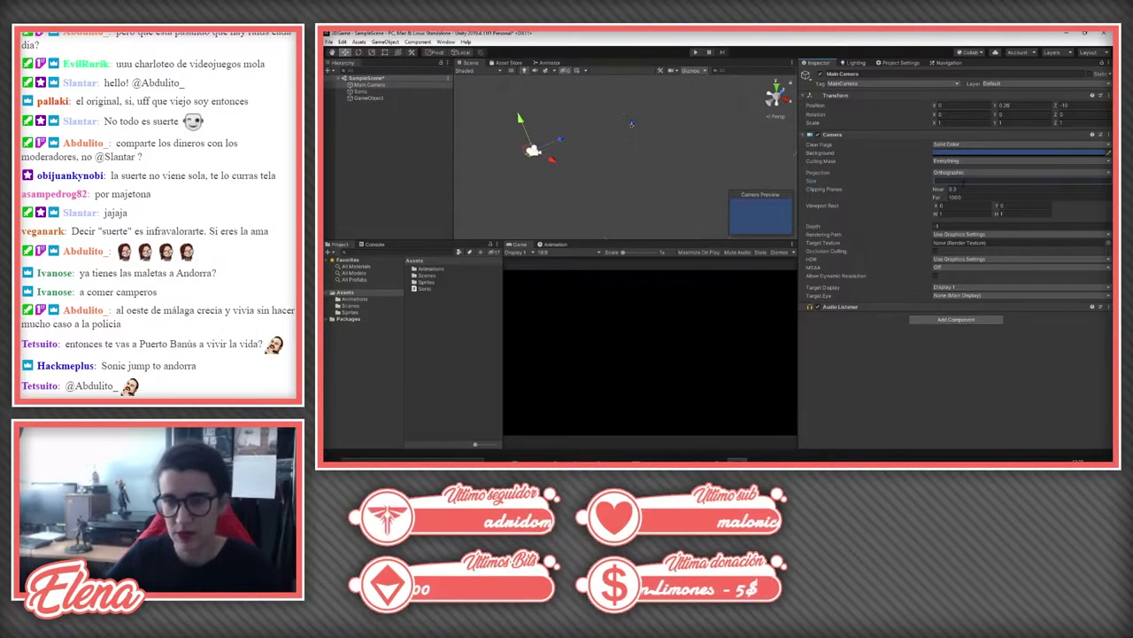
pyautogui.click(511, 71)
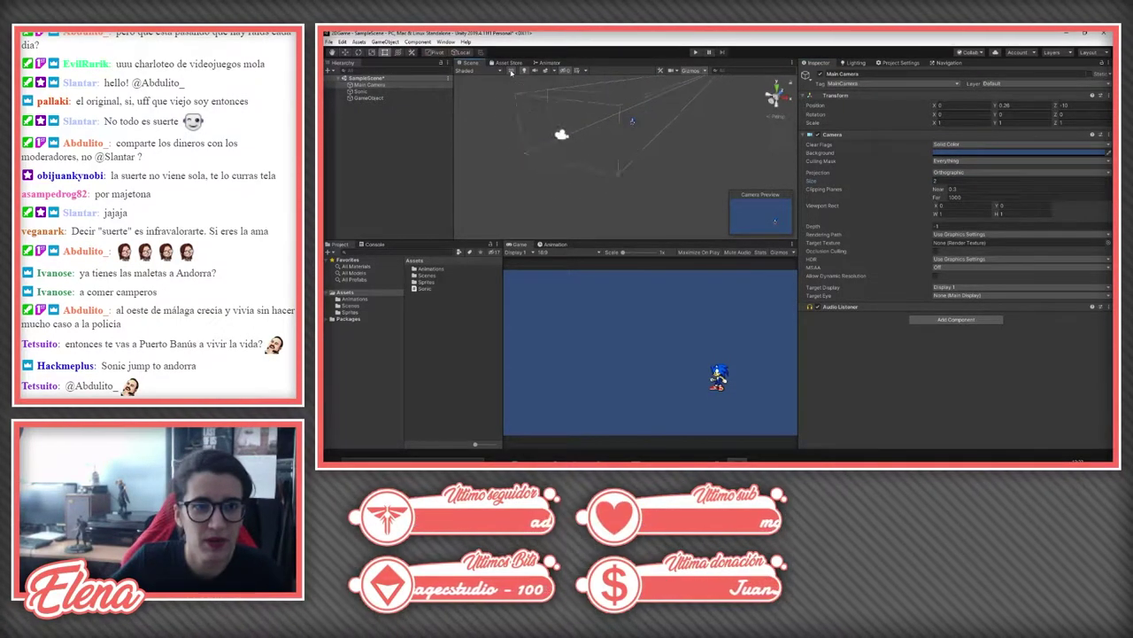
pyautogui.press('t')
pyautogui.scroll(3, 601, 139)
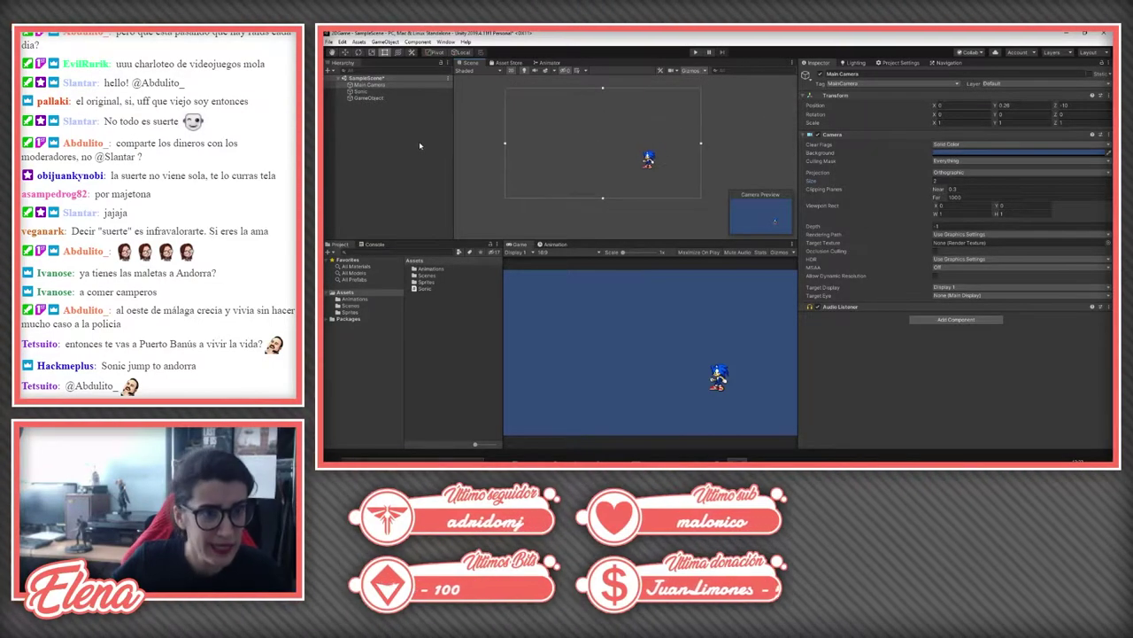
# Step: Select Sonic and collapse the Sprite Renderer's Additional Settings foldout
pyautogui.click(363, 92)
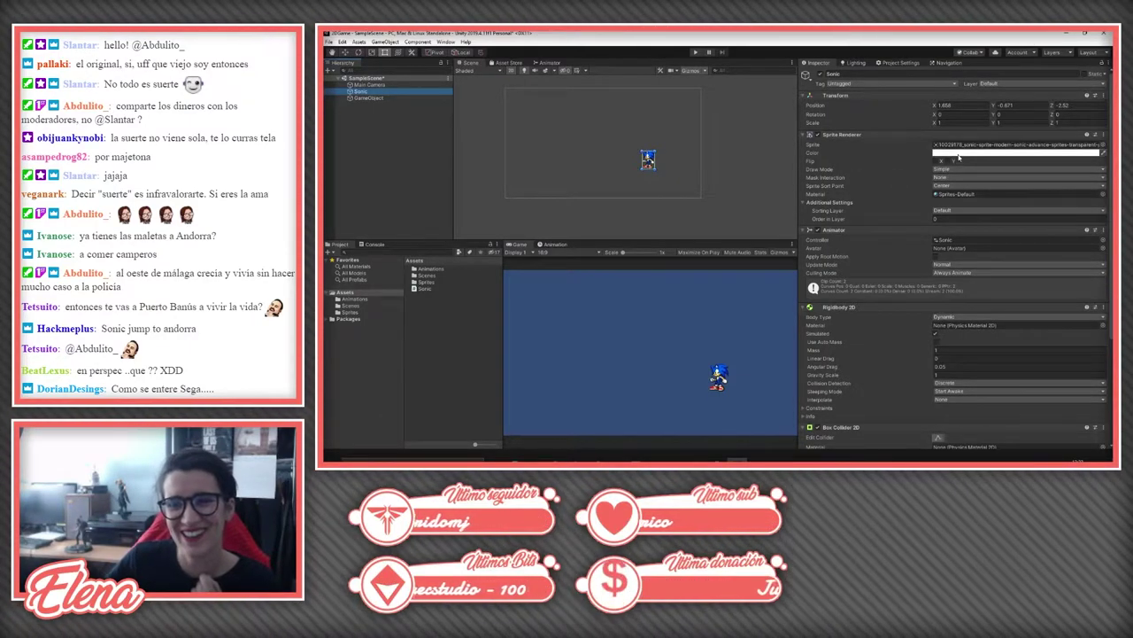
pyautogui.click(803, 204)
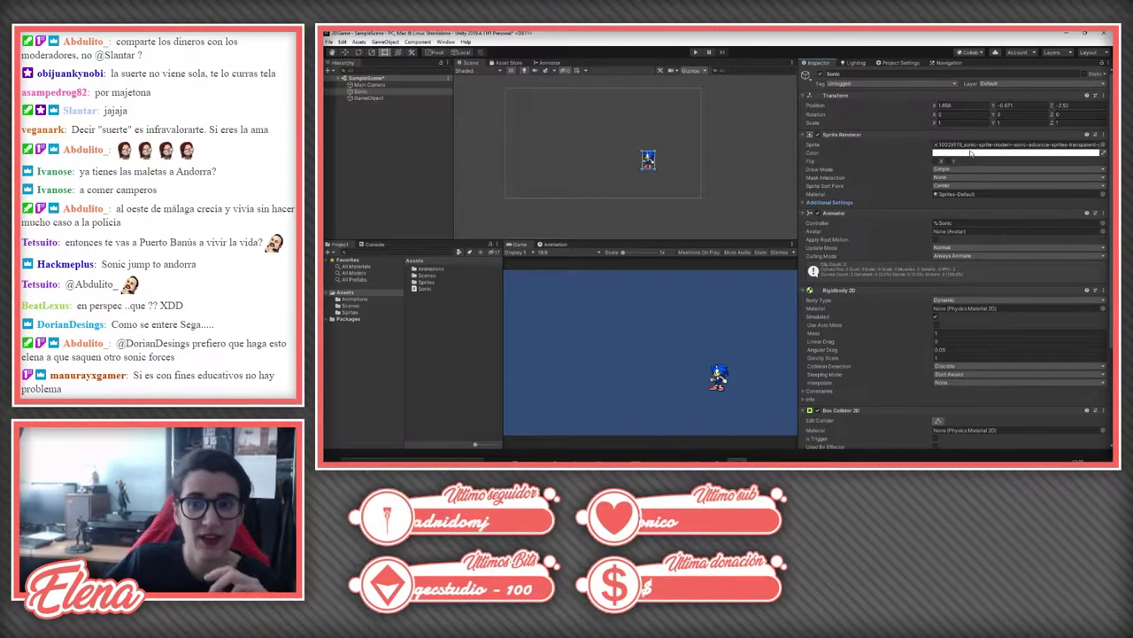
# Step: Set Sonic's Sprite Renderer colour to light grey E5E5E5
pyautogui.click(971, 153)
pyautogui.moveTo(1027, 242); pyautogui.dragTo(969, 224)
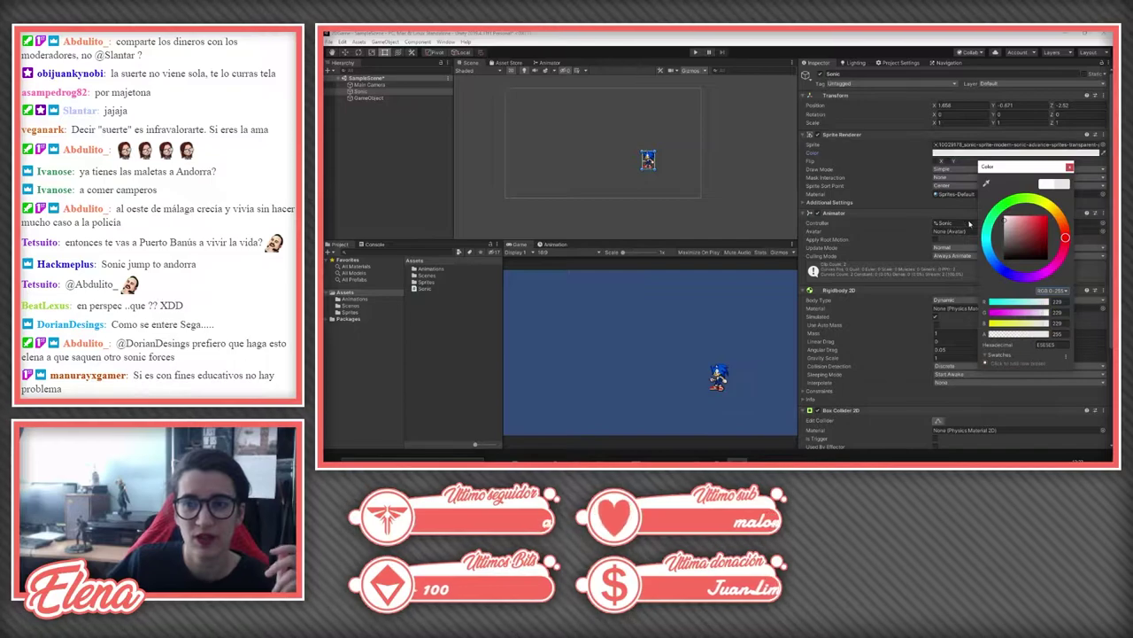
pyautogui.click(1069, 167)
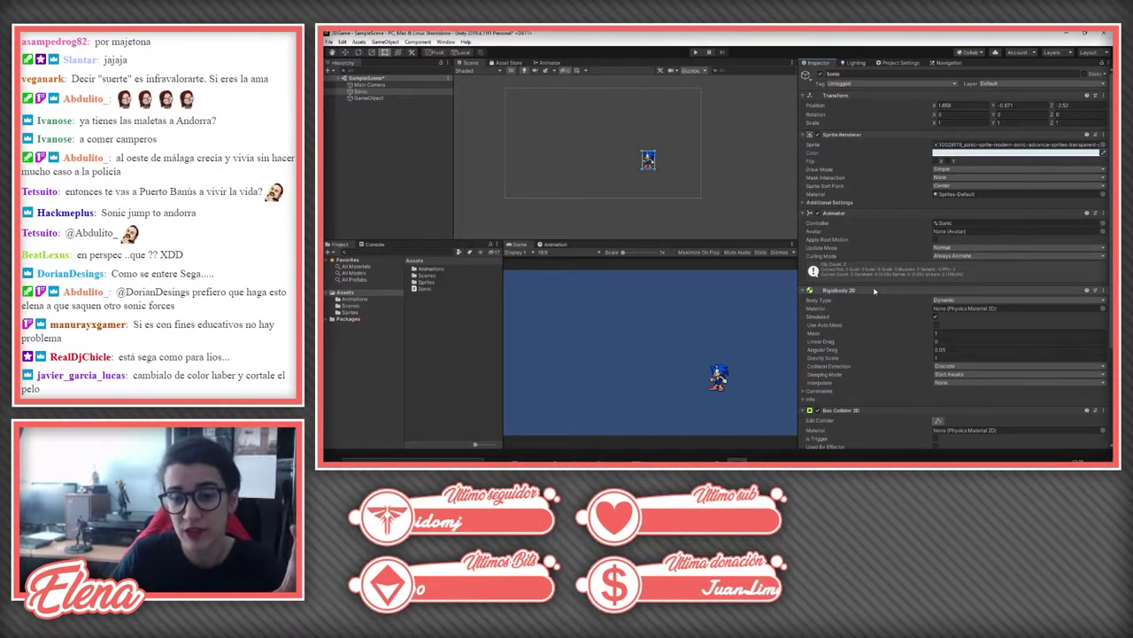
# Step: Enter Play mode to run the scene
pyautogui.scroll(-3, 877, 297)
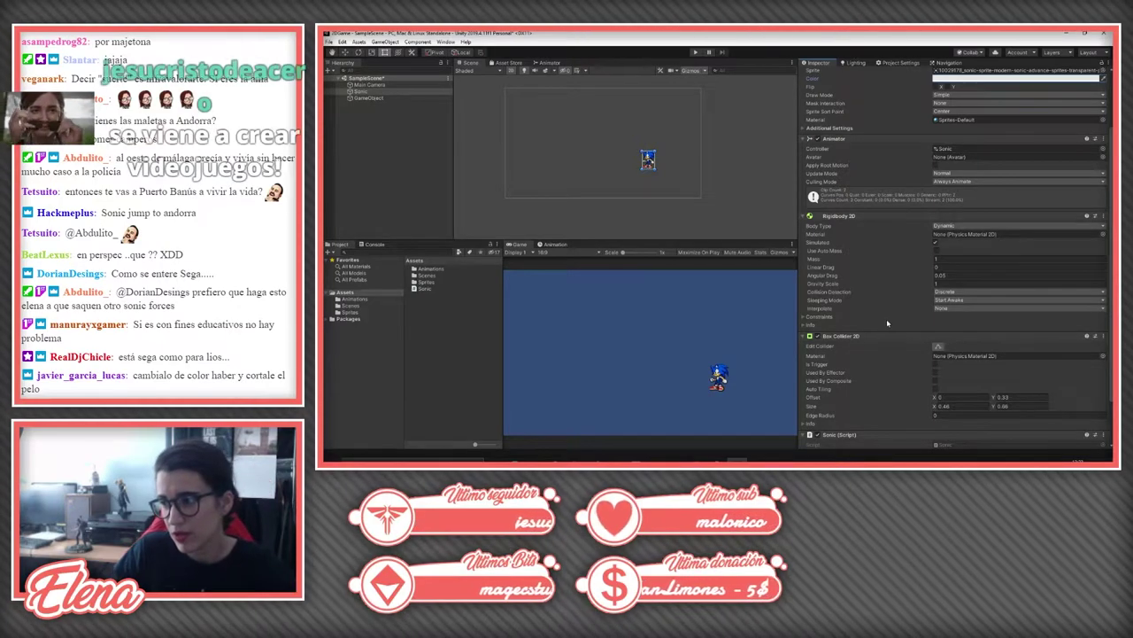
pyautogui.scroll(3, 887, 319)
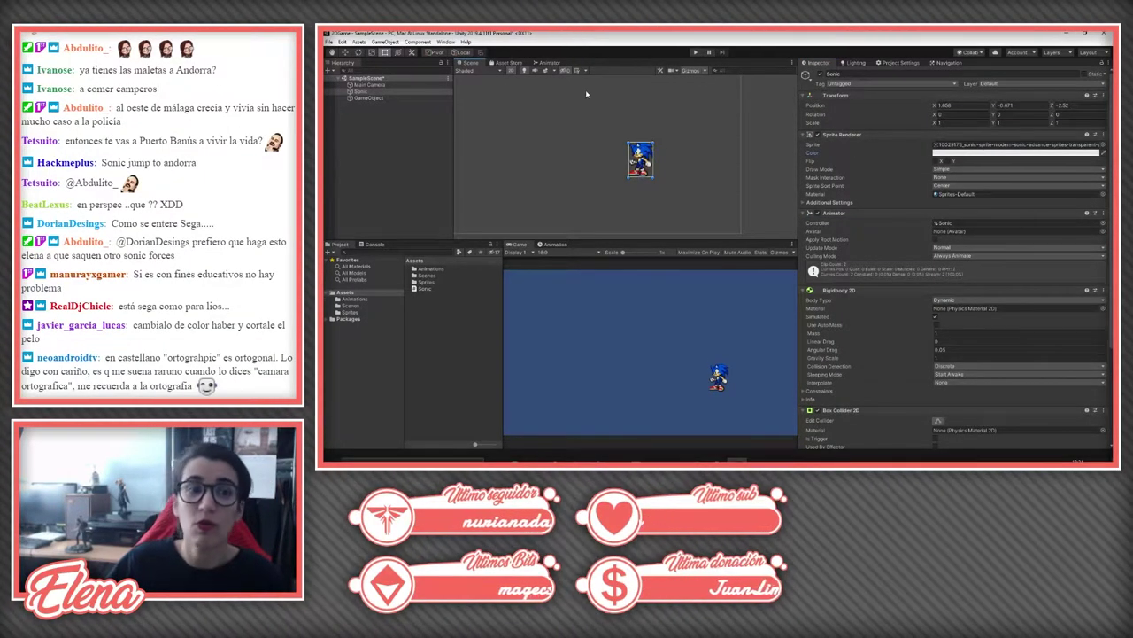
pyautogui.click(695, 53)
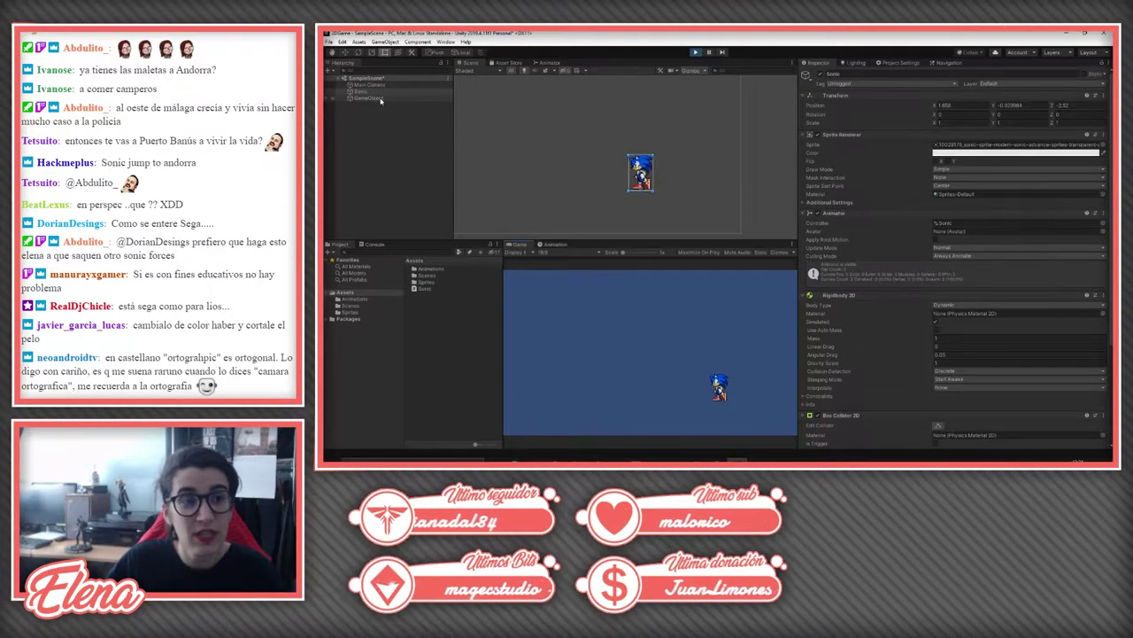
# Step: Inspect the ground GameObject's collider and Sonic's components while the game runs
pyautogui.click(382, 98)
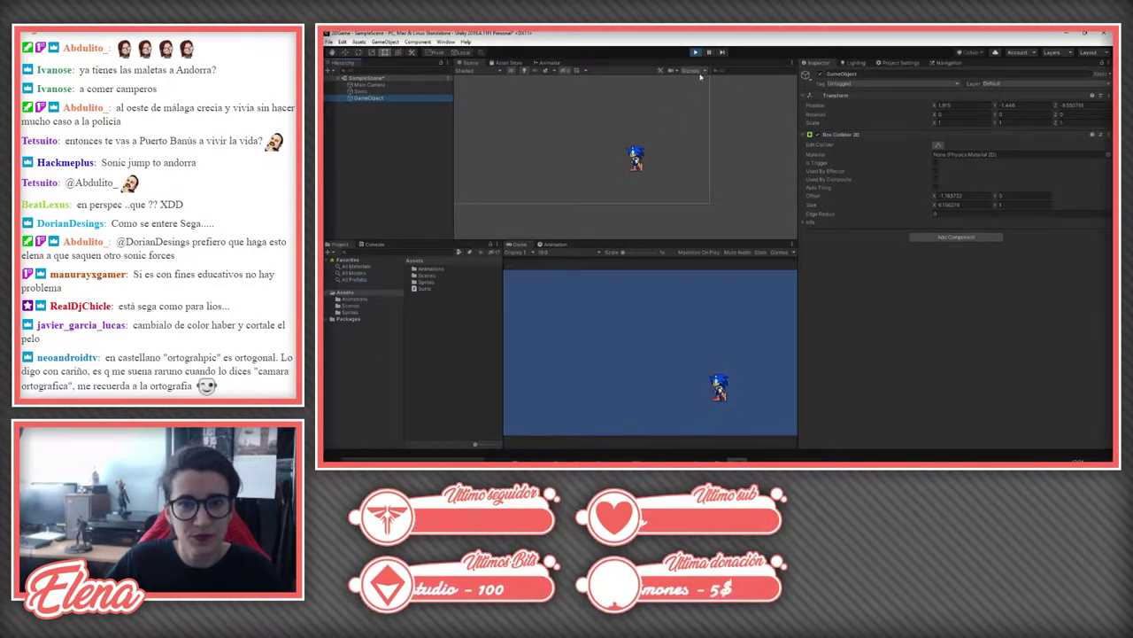
pyautogui.scroll(-3, 621, 124)
pyautogui.moveTo(621, 124); pyautogui.dragTo(599, 126, button='middle')
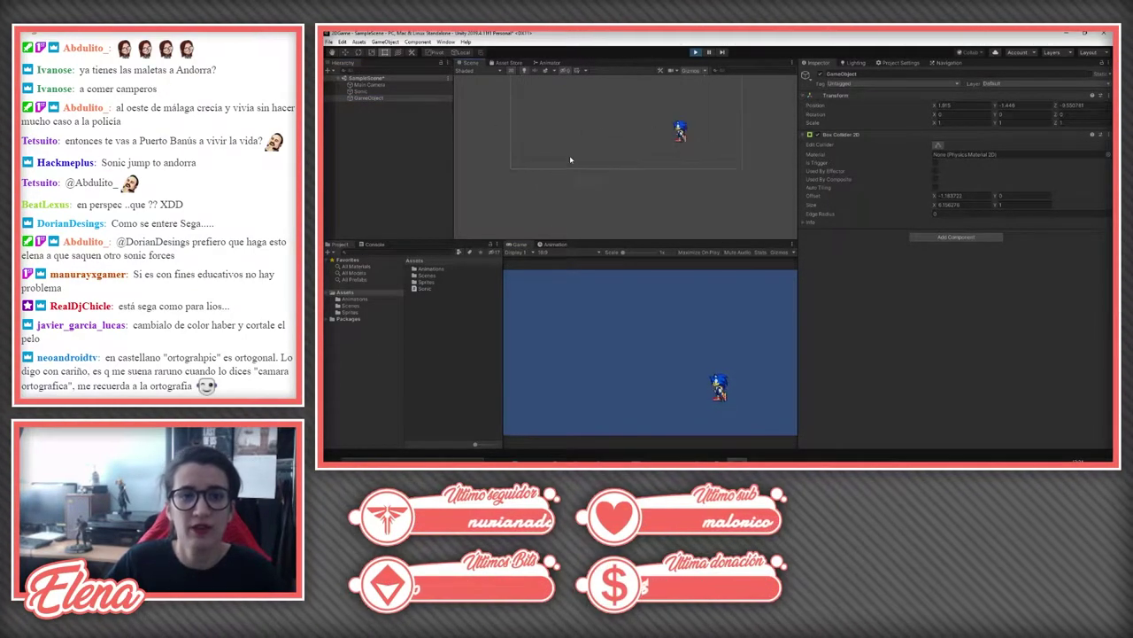
pyautogui.scroll(1, 591, 147)
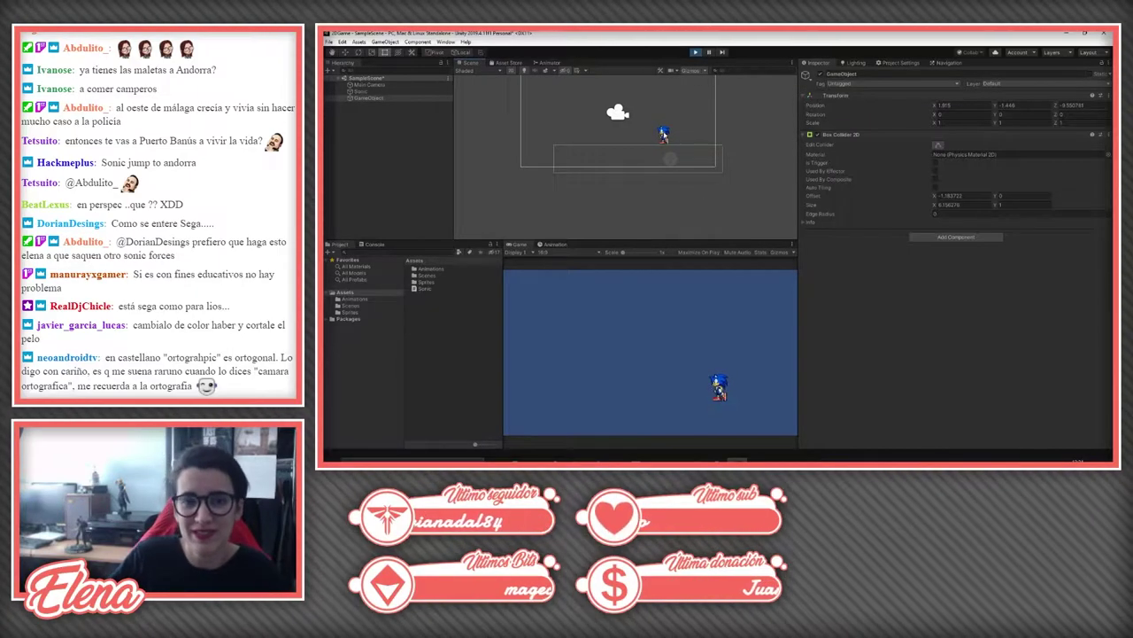
pyautogui.click(663, 136)
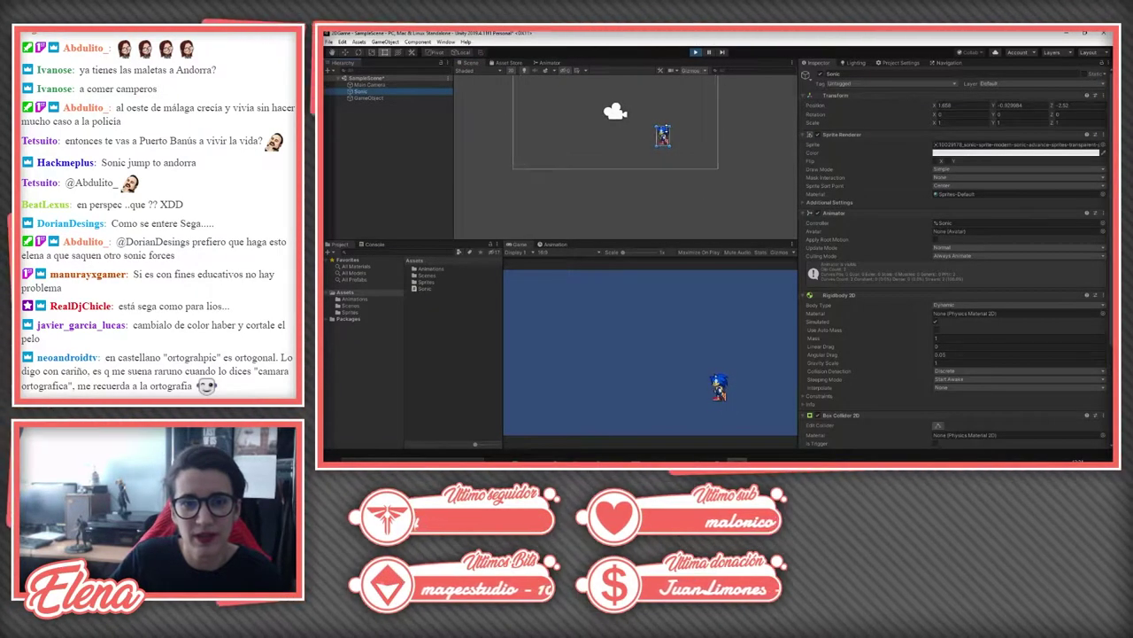
pyautogui.scroll(2, 666, 164)
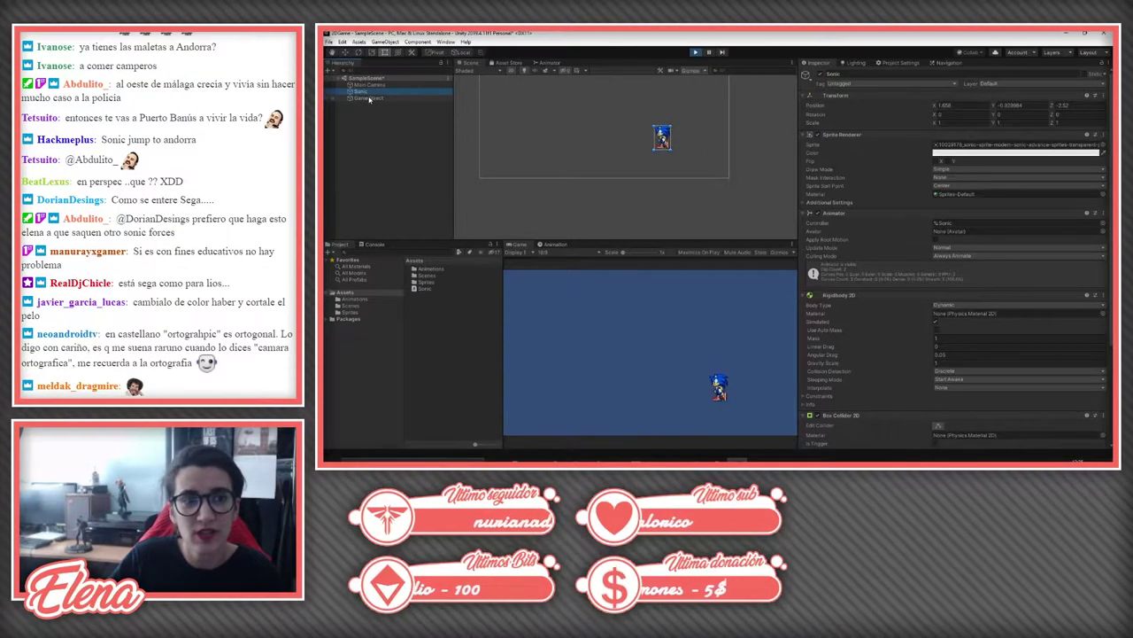
pyautogui.click(370, 98)
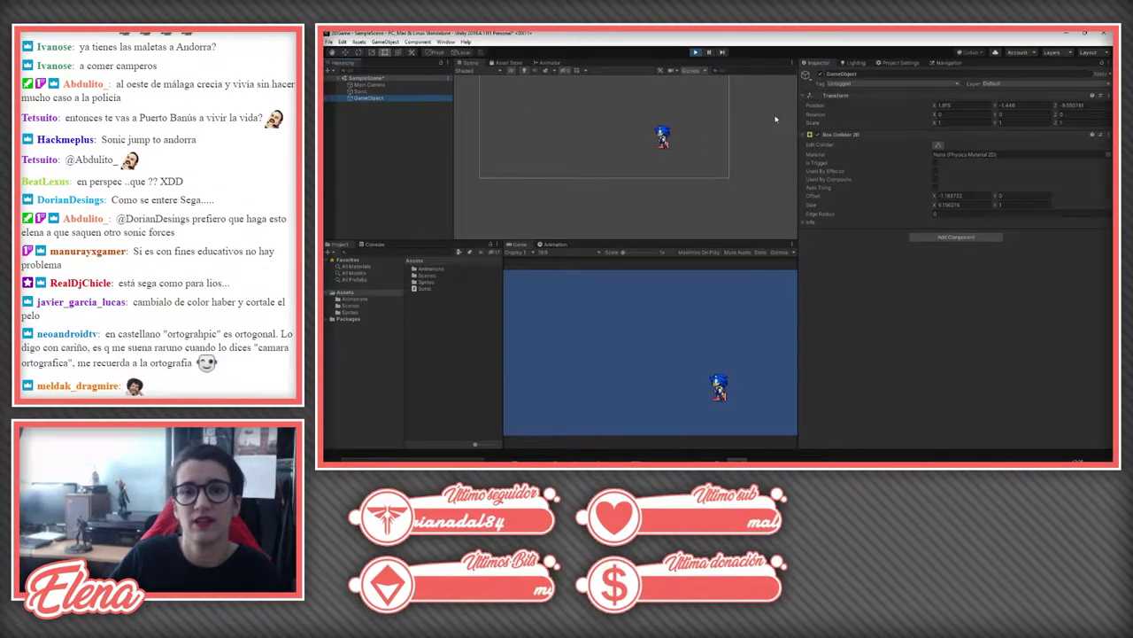
pyautogui.scroll(-2, 727, 115)
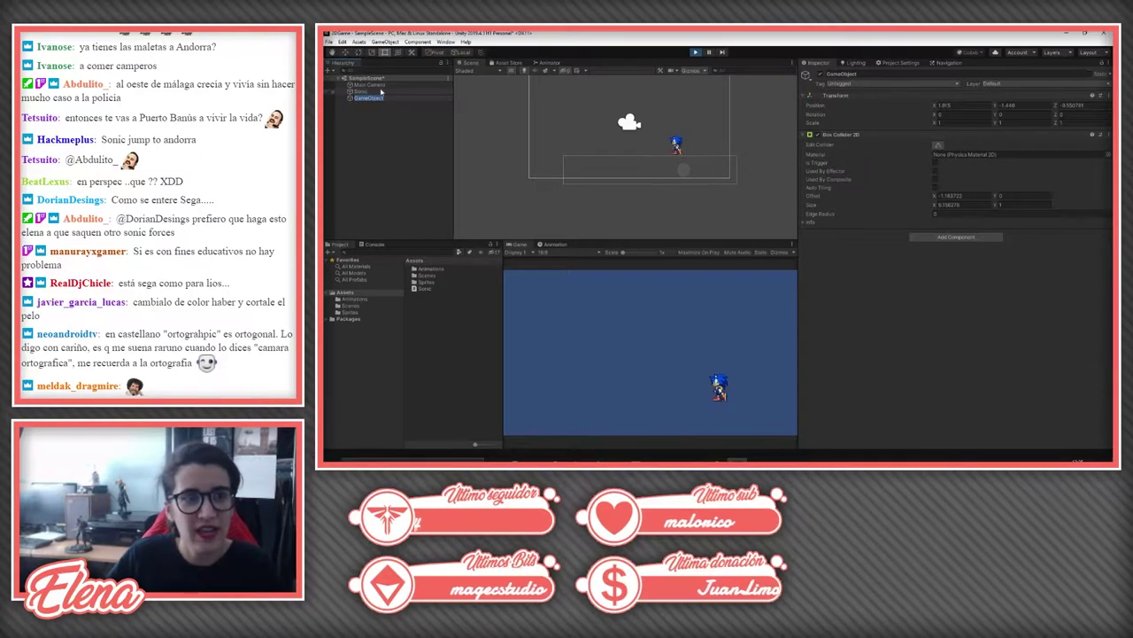
pyautogui.click(676, 144)
pyautogui.scroll(-3, 944, 304)
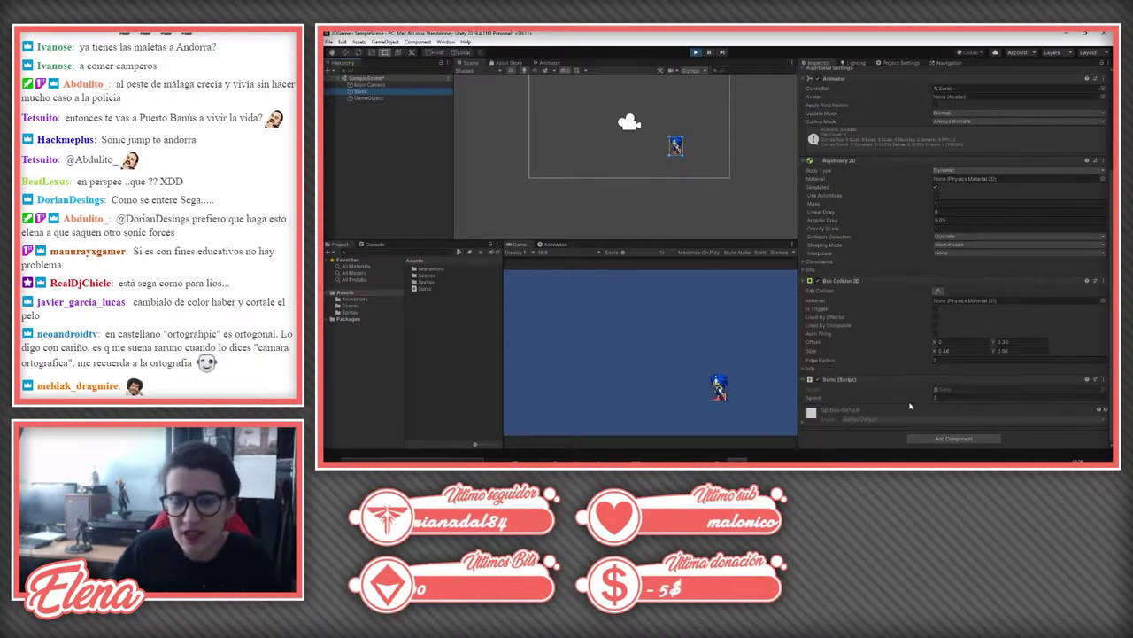
# Step: Walk Sonic left and right with the arrow keys and jump three times with Space
pyautogui.click(758, 368)
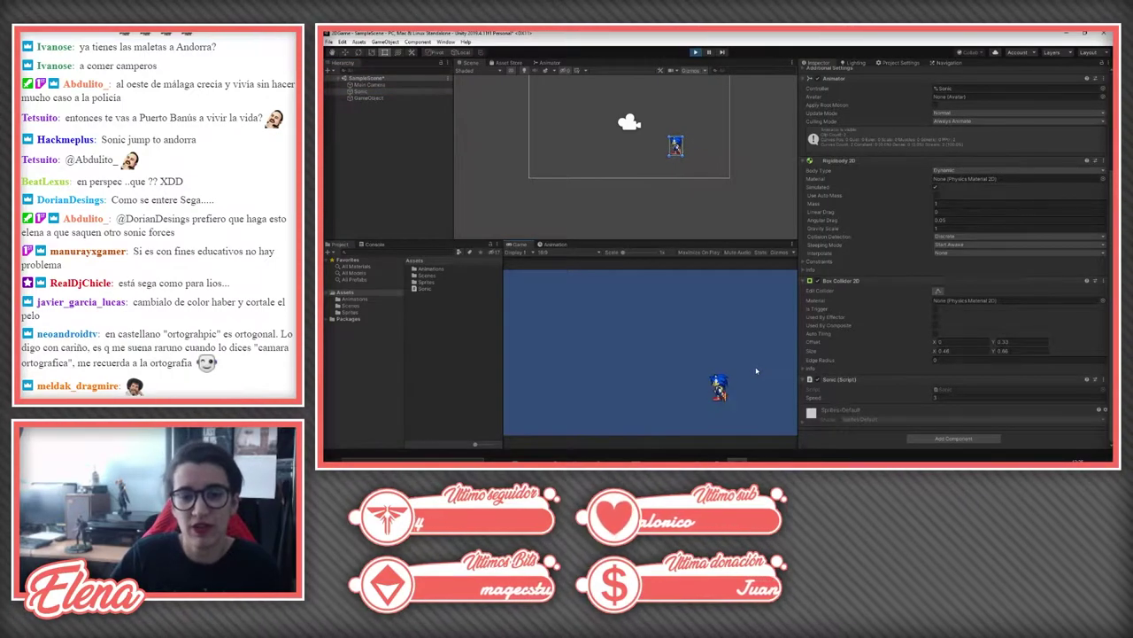
pyautogui.press('Left')
pyautogui.press('Left')
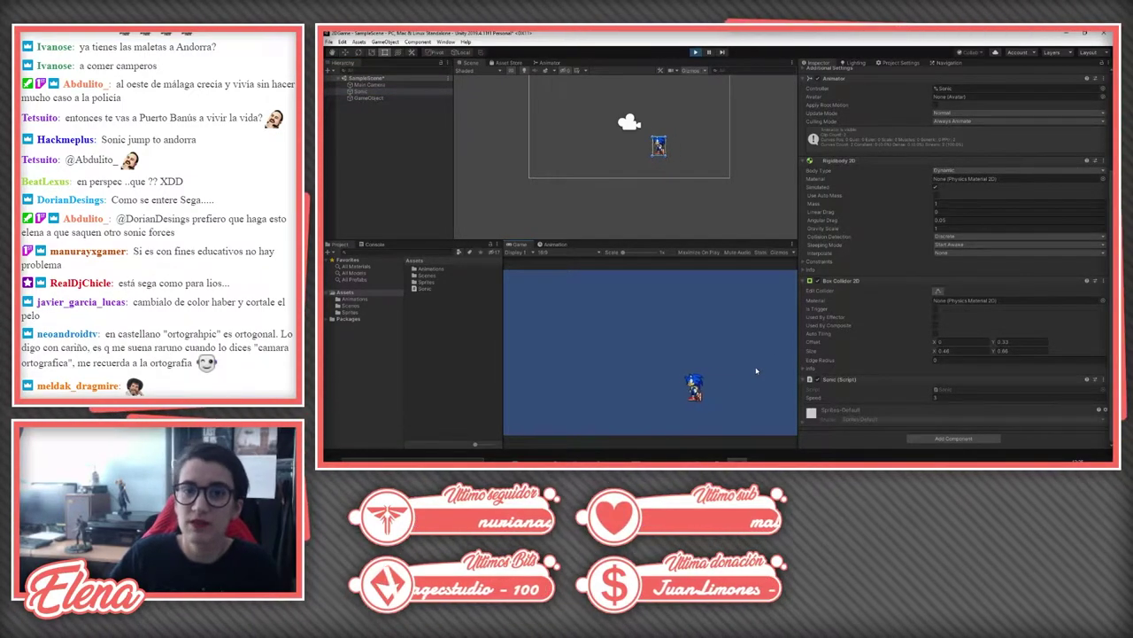
pyautogui.press('Right')
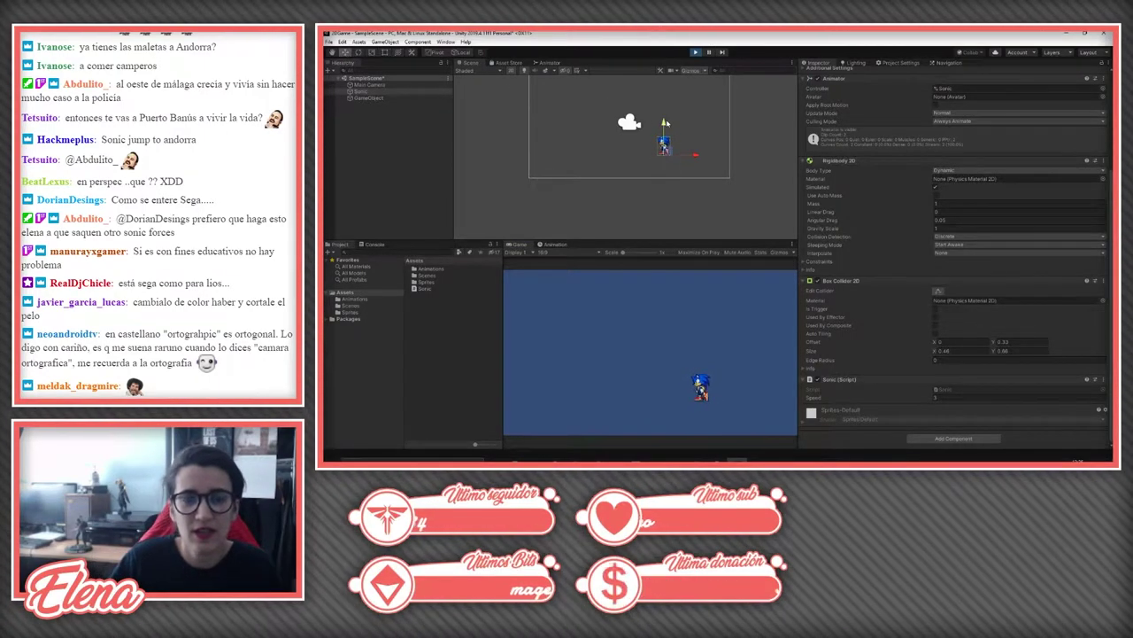
pyautogui.press('space')
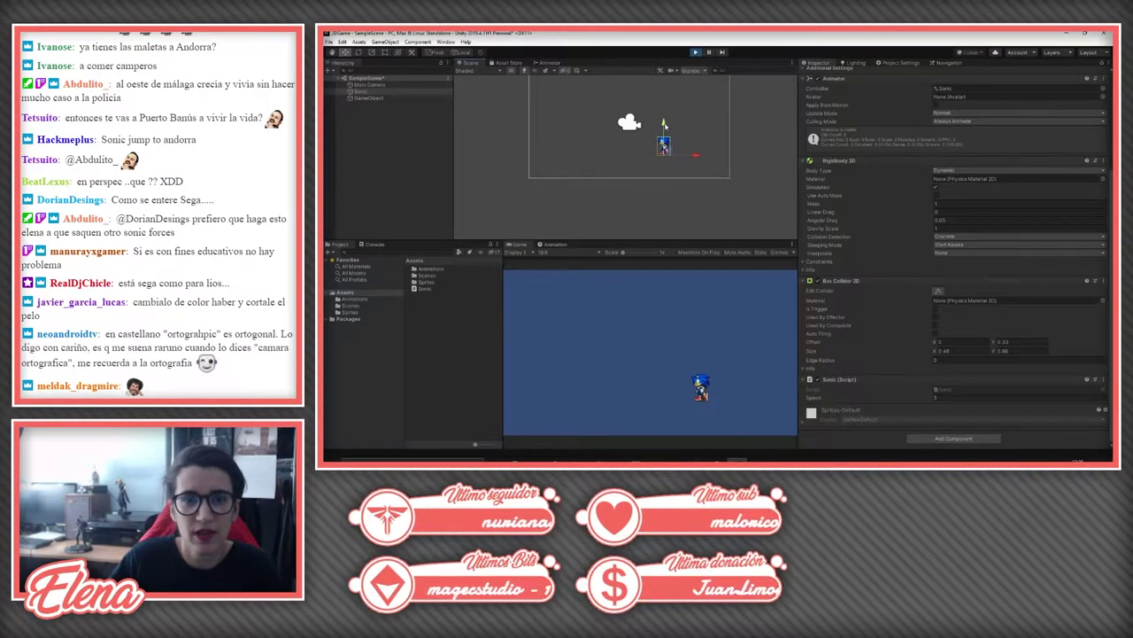
pyautogui.press('space')
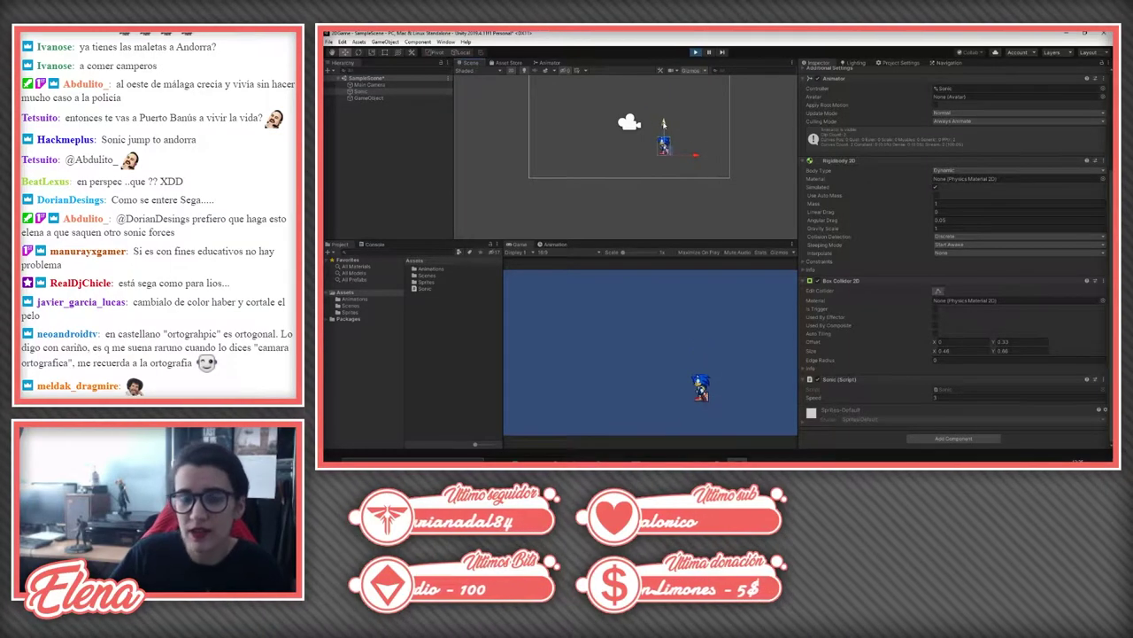
pyautogui.press('space')
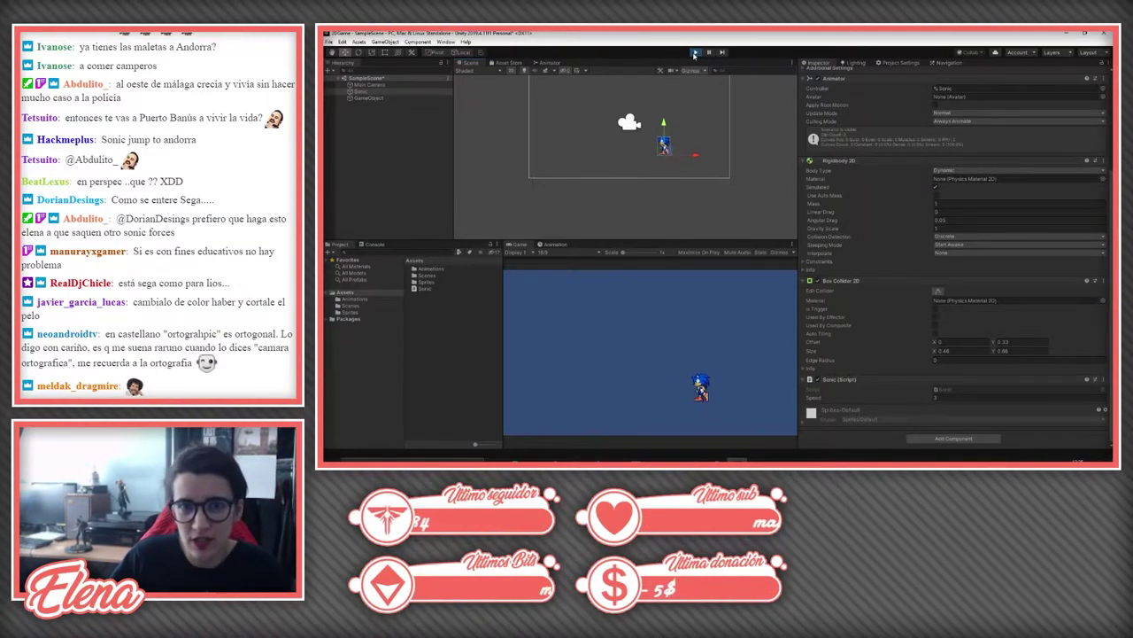
pyautogui.press('Right')
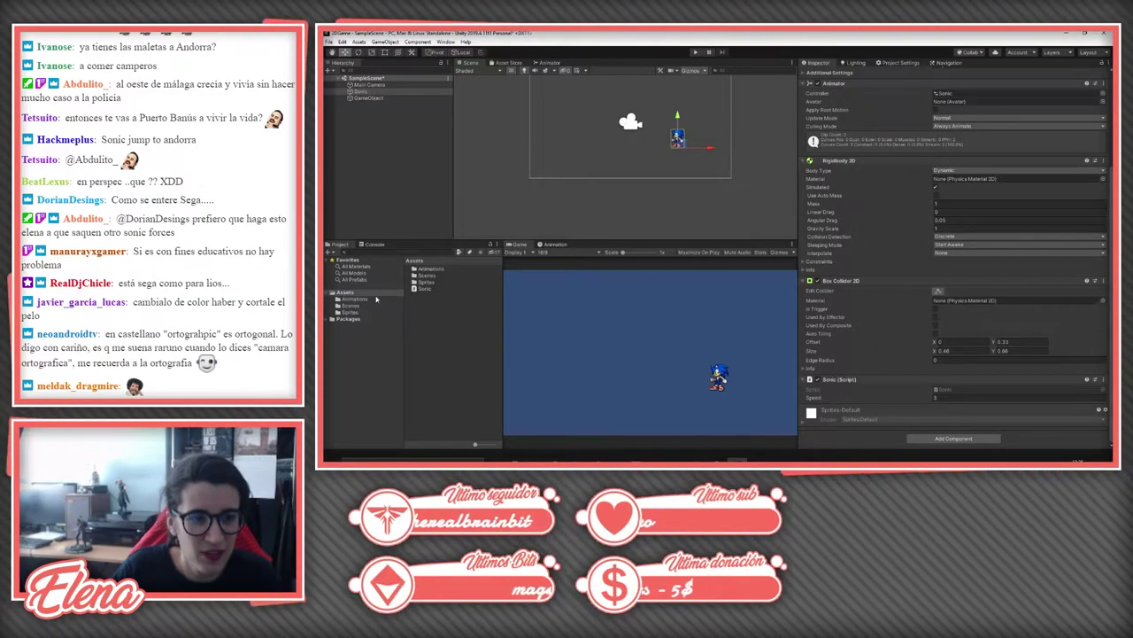
# Step: Bring up the Assets folder's Create menu, then dismiss it without creating any asset
pyautogui.rightClick(366, 294)
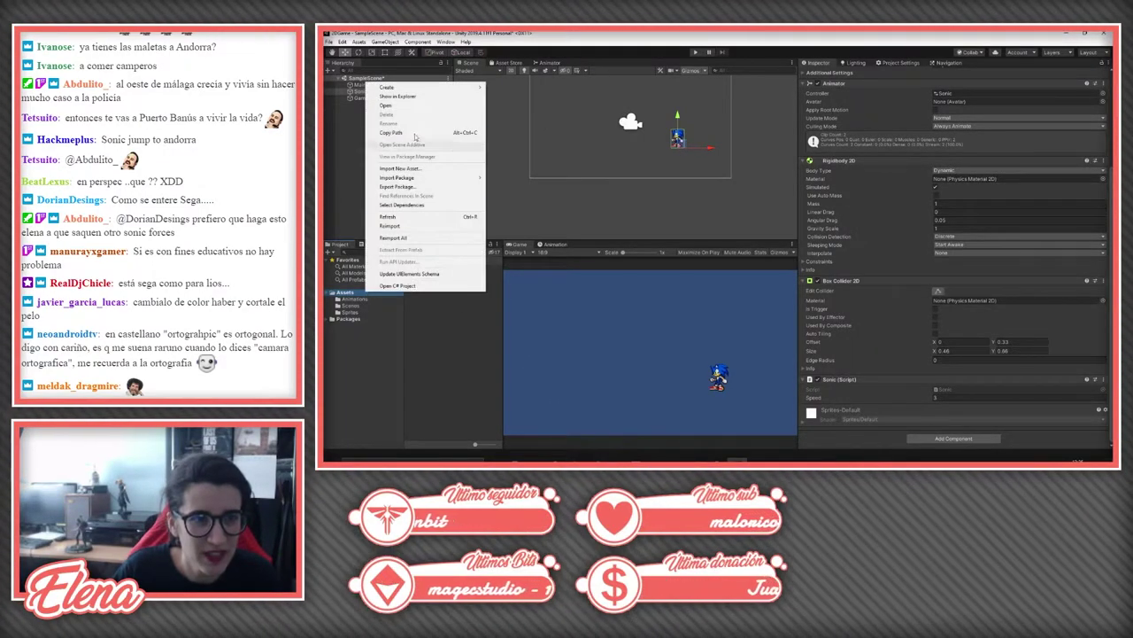
pyautogui.moveTo(413, 91)
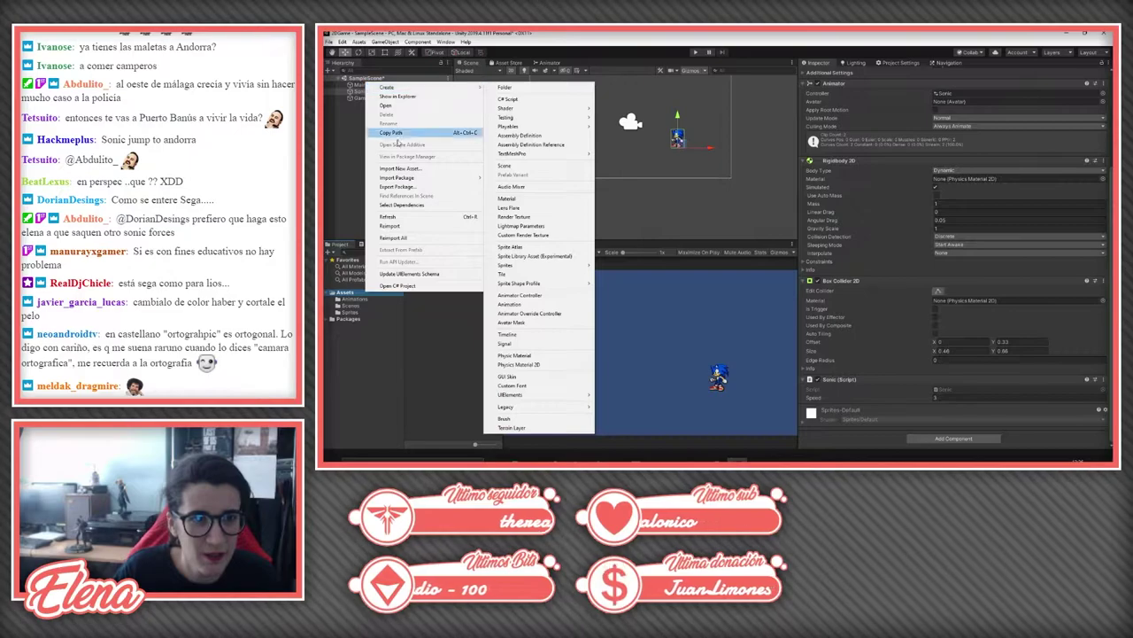
pyautogui.click(372, 348)
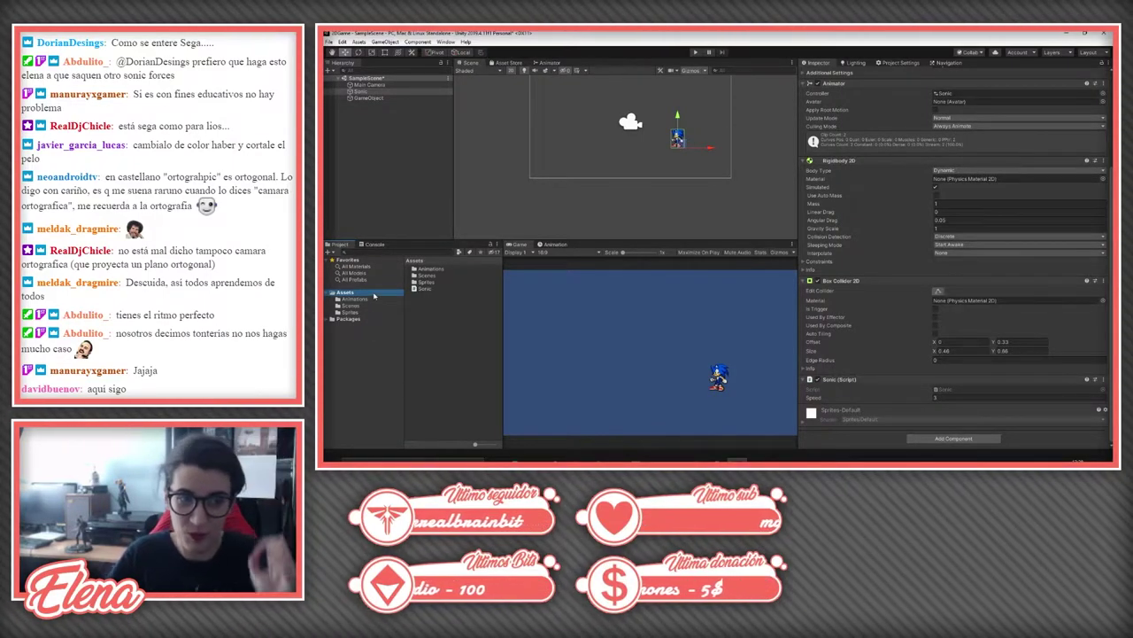
# Step: Import a custom .unitypackage into Assets, including all of its contents
pyautogui.rightClick(370, 299)
pyautogui.moveTo(434, 180)
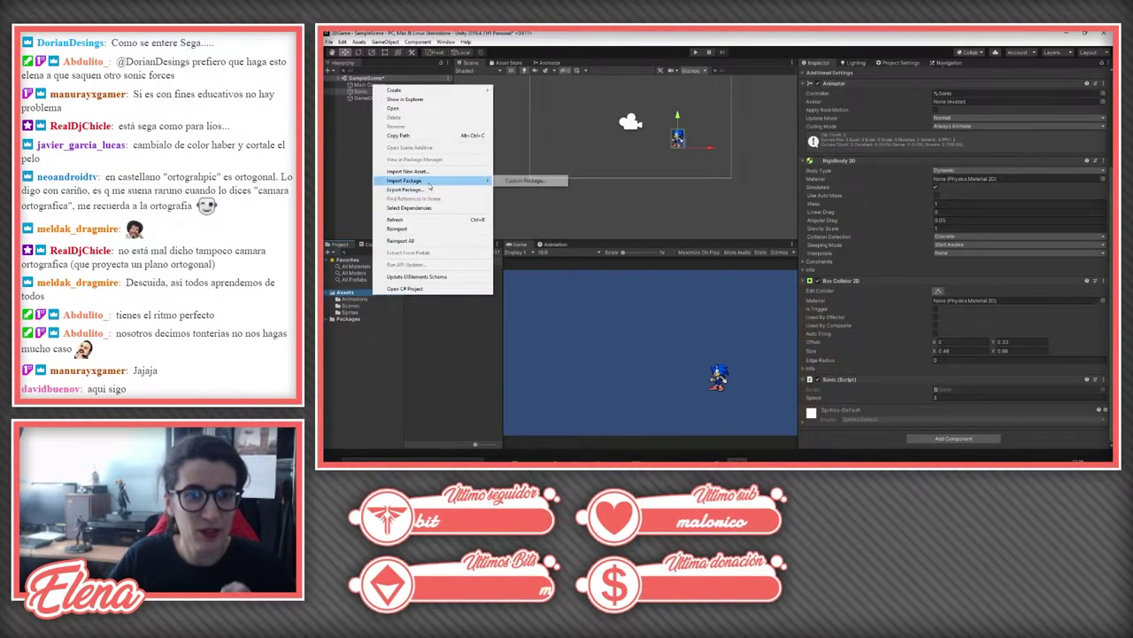
pyautogui.click(507, 181)
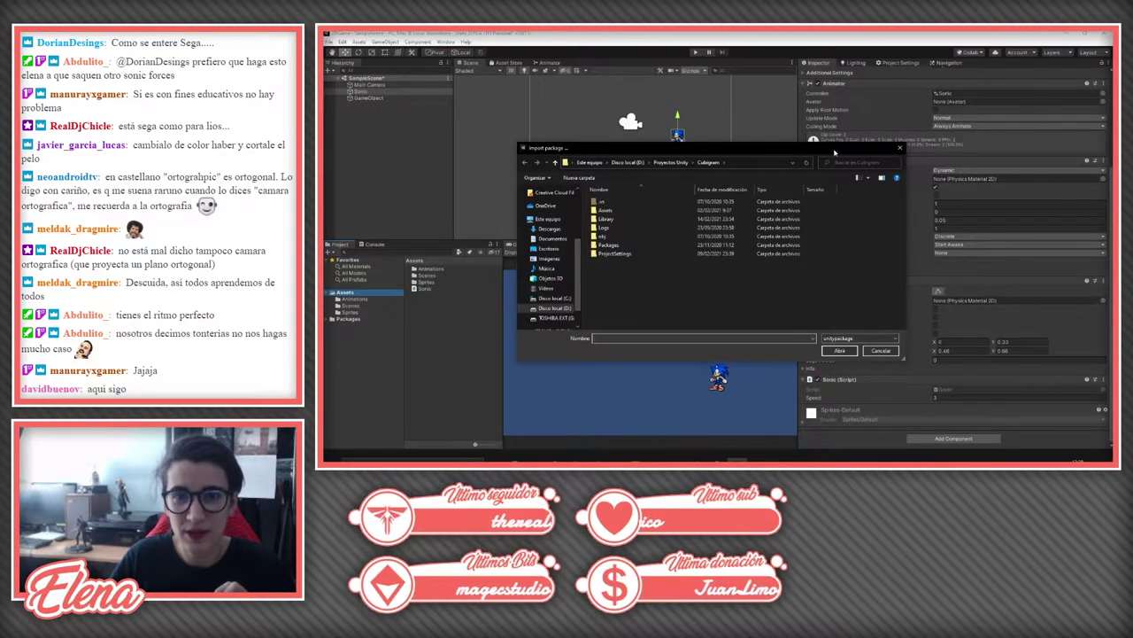
pyautogui.press('Escape')
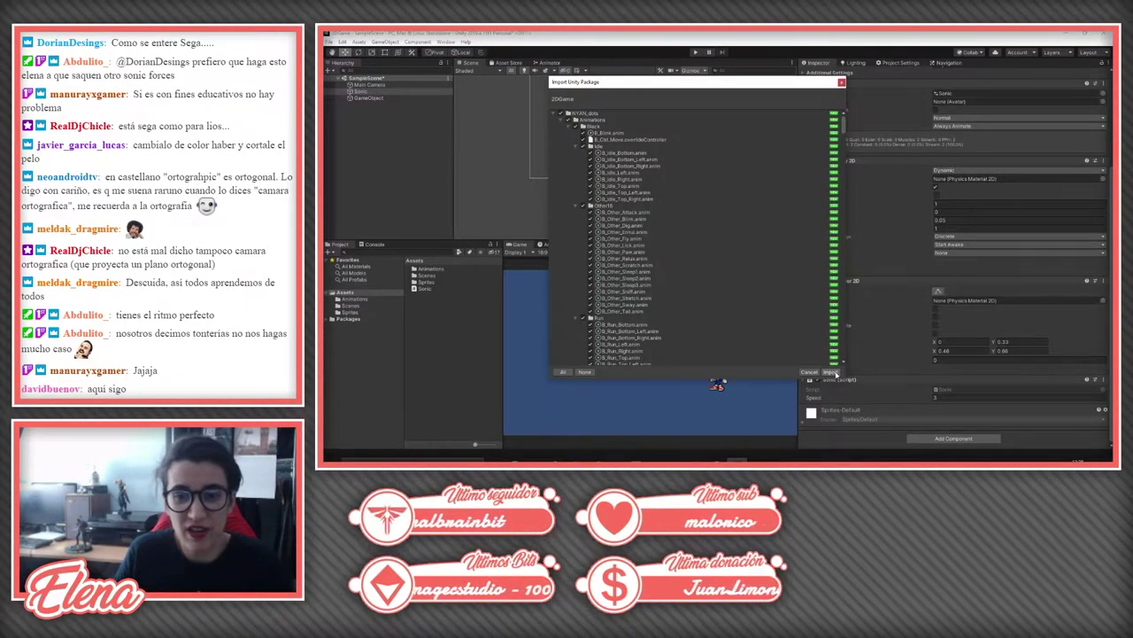
pyautogui.click(835, 373)
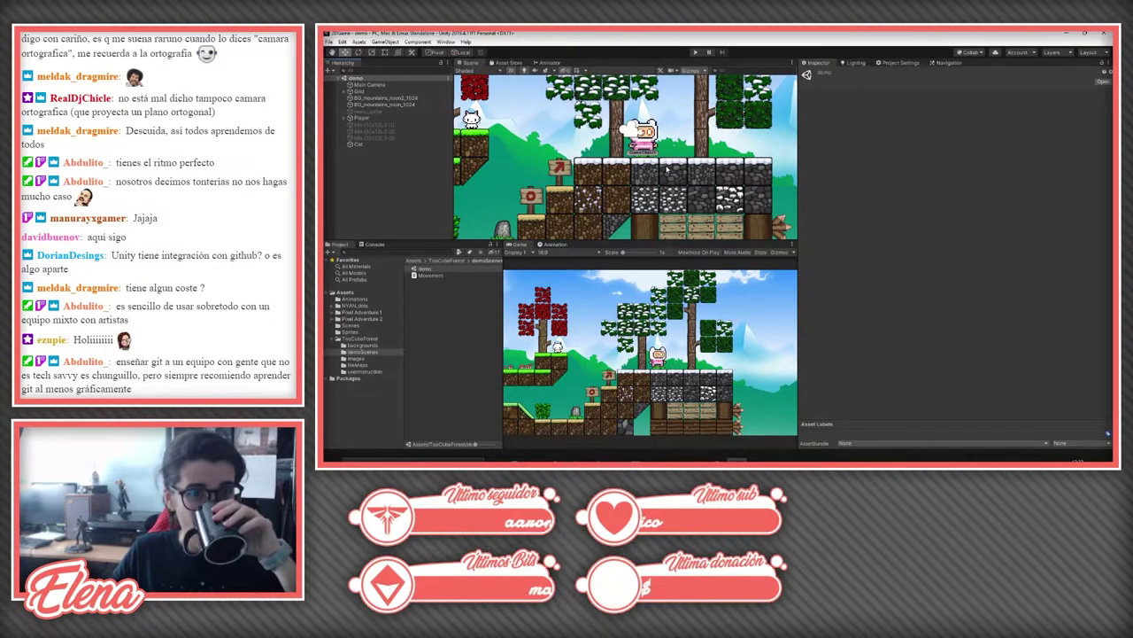
# Step: Zoom out and pan across the forest demo level to survey its whole layout
pyautogui.scroll(-2, 669, 170)
pyautogui.scroll(-2, 671, 172)
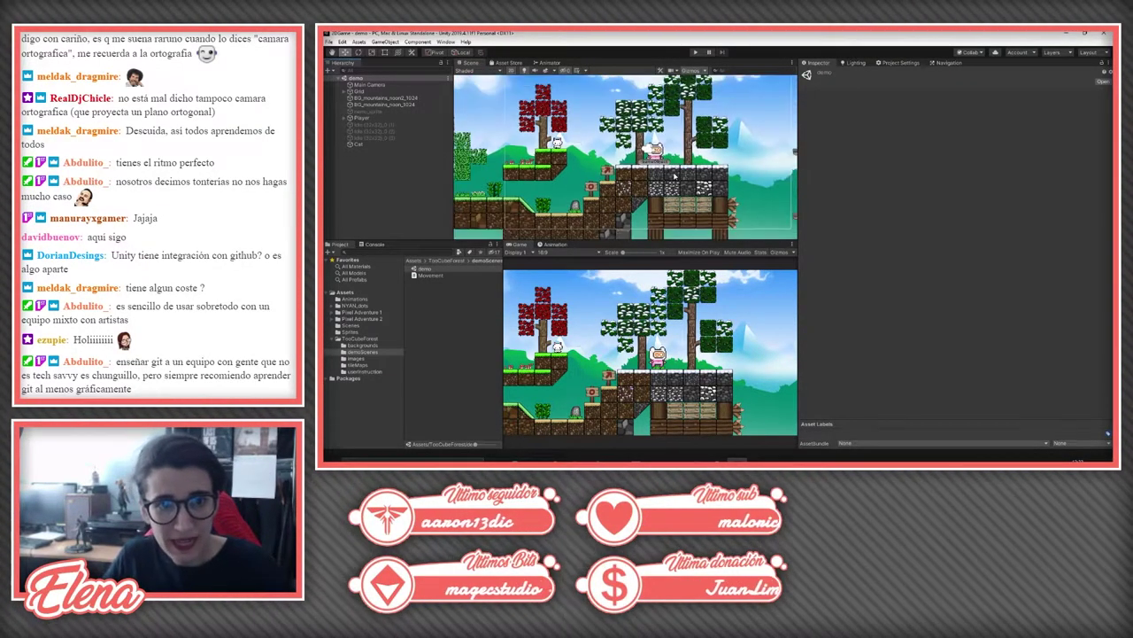
pyautogui.moveTo(671, 174); pyautogui.dragTo(695, 168, button='middle')
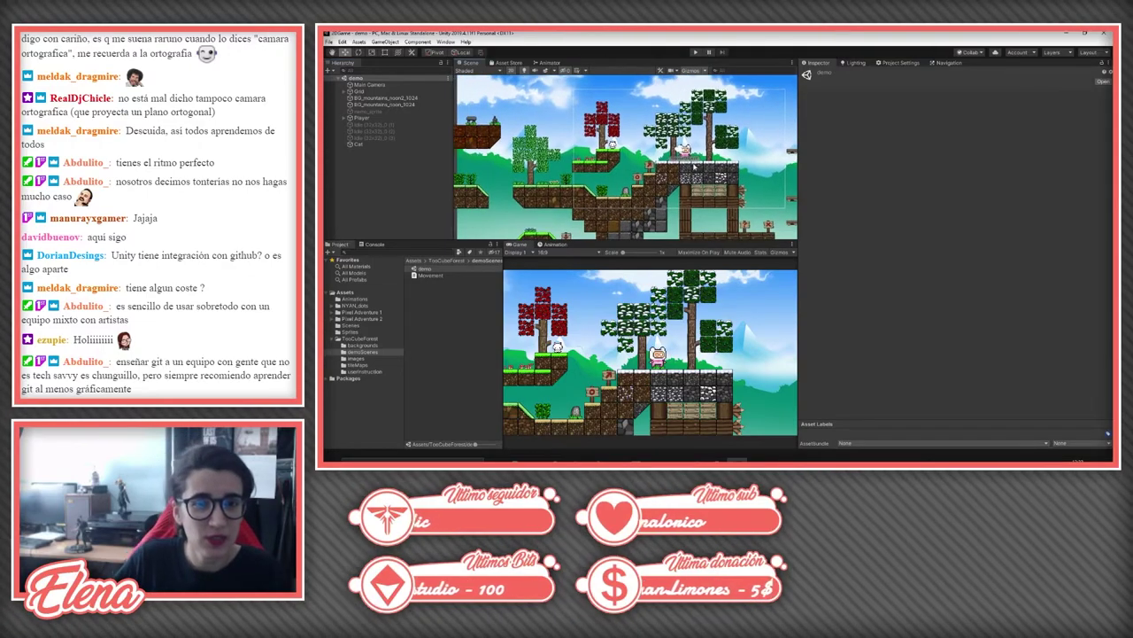
pyautogui.scroll(1, 695, 166)
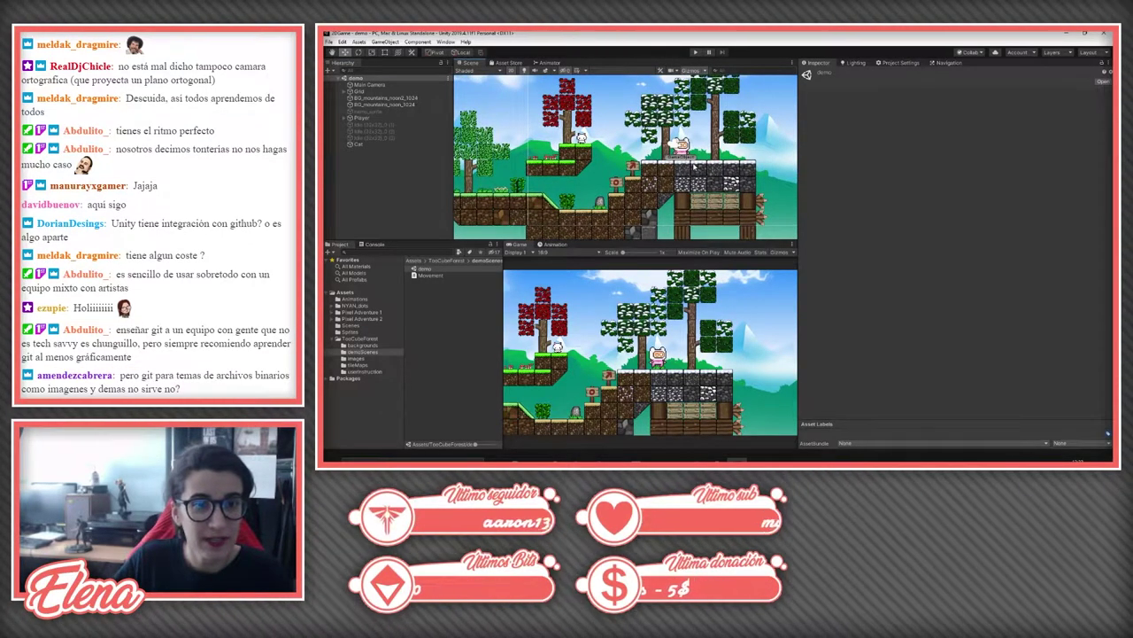
pyautogui.scroll(-1, 694, 167)
pyautogui.scroll(-1, 686, 161)
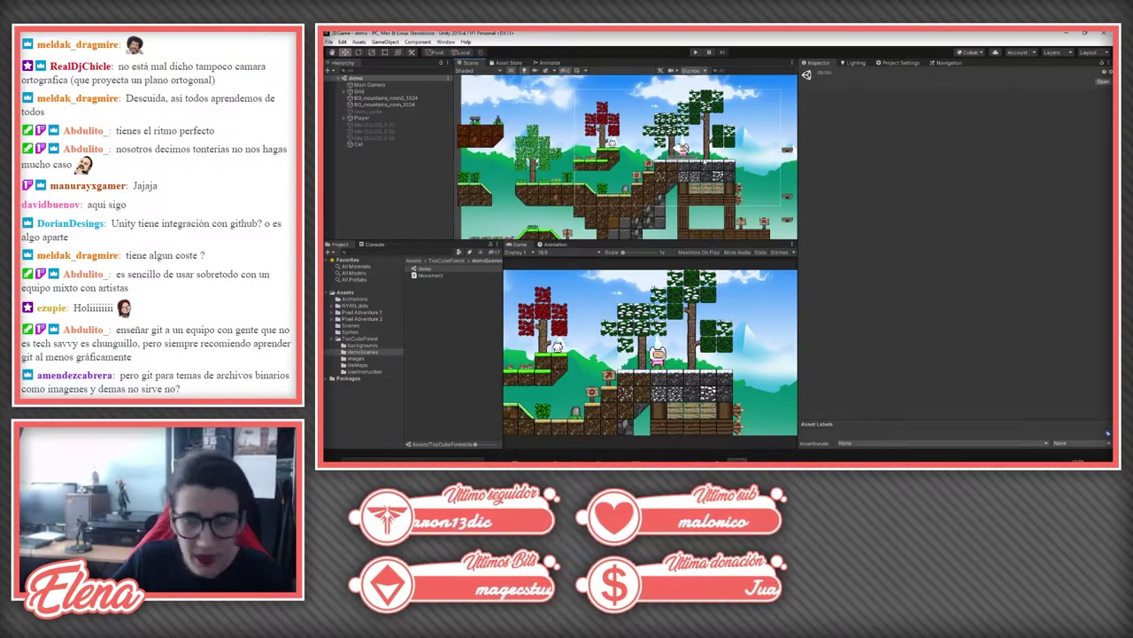
# Step: Frame the demo Player in the level, then inspect Grid and its Tilemap child
pyautogui.doubleClick(361, 118)
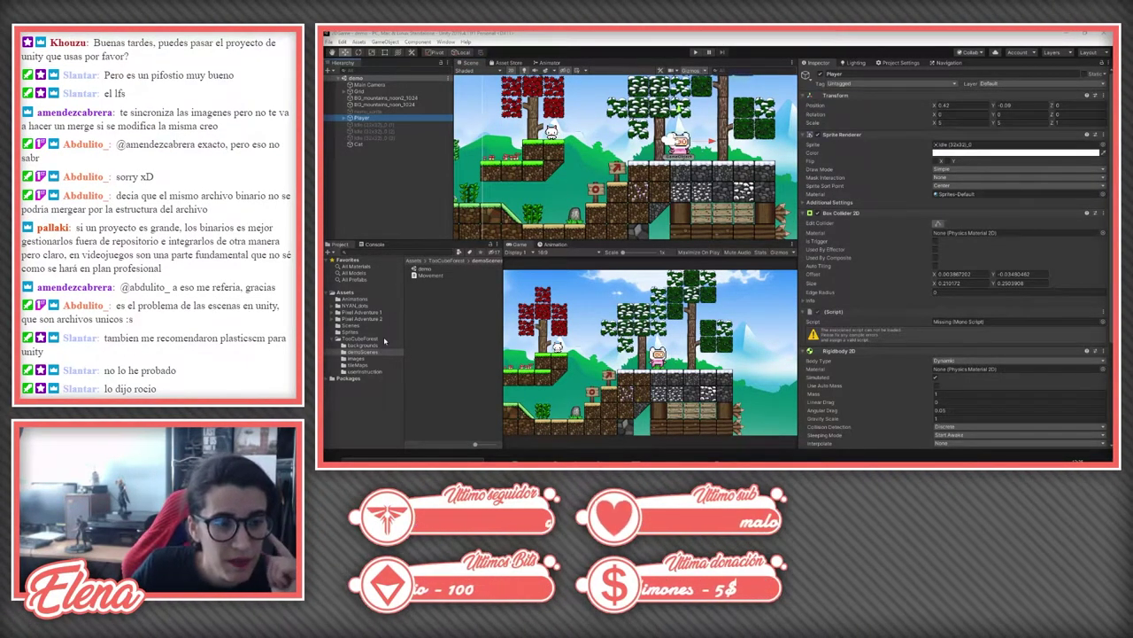
pyautogui.scroll(-3, 626, 155)
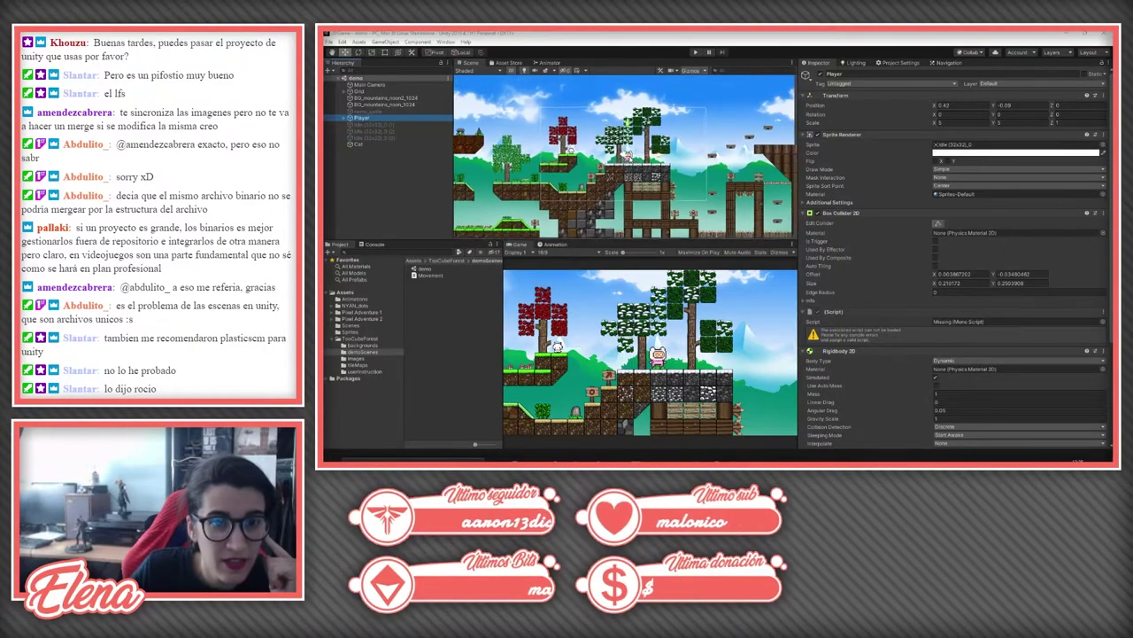
pyautogui.click(377, 92)
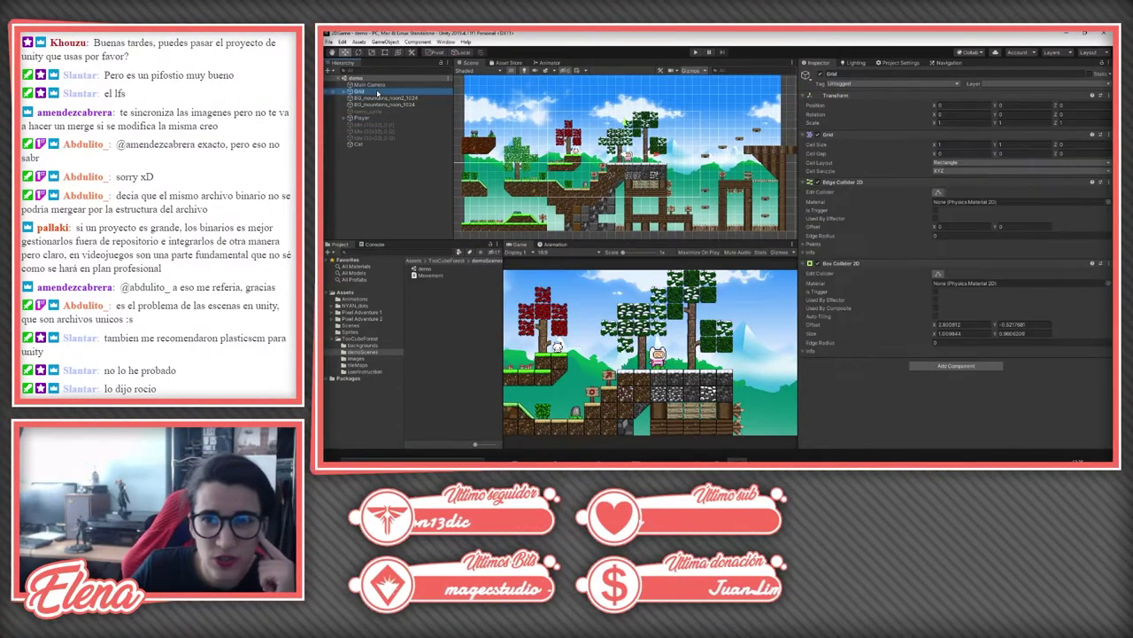
pyautogui.click(347, 91)
pyautogui.click(369, 98)
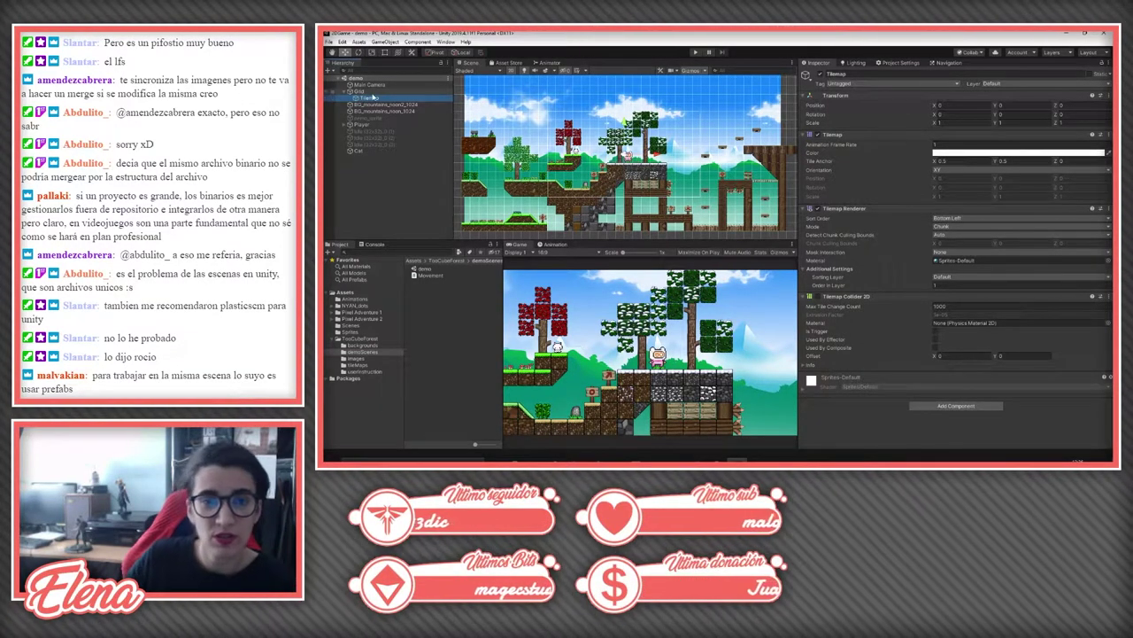
# Step: Frame and recentre the whole Tilemap ground, then display the Player's components
pyautogui.doubleClick(365, 97)
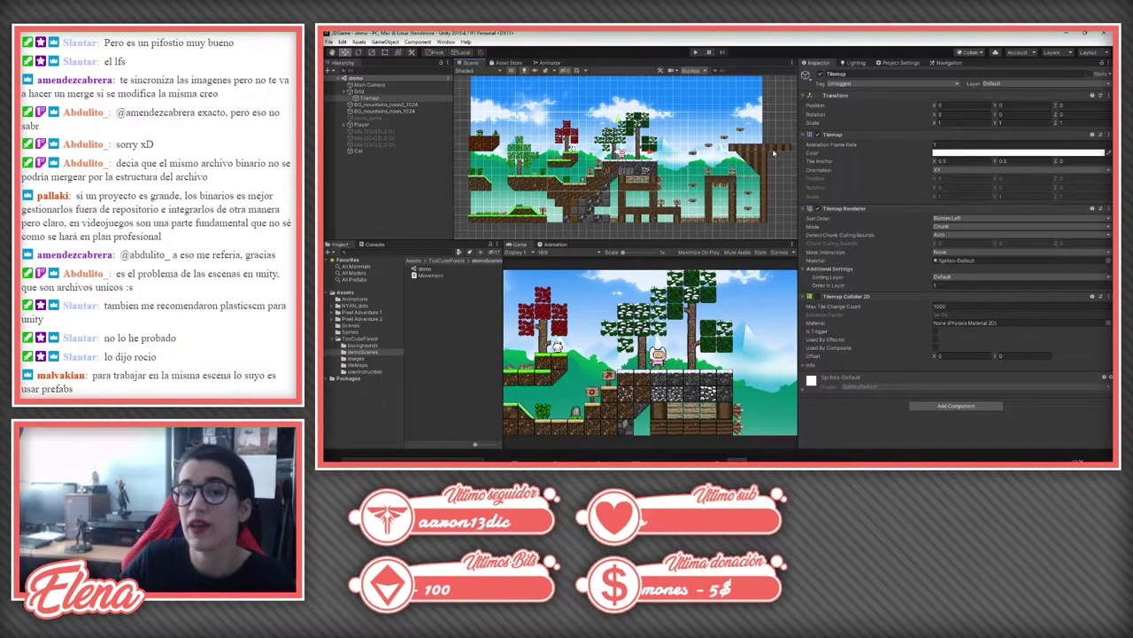
pyautogui.scroll(-1, 767, 154)
pyautogui.scroll(-1, 755, 155)
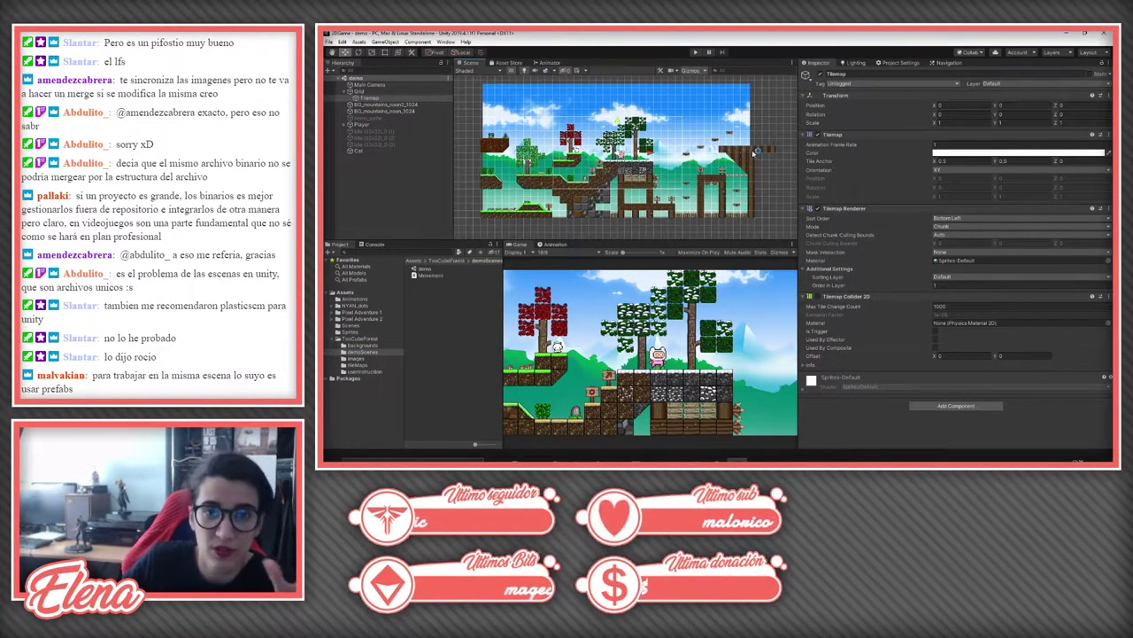
pyautogui.scroll(1, 755, 154)
pyautogui.scroll(1, 744, 152)
pyautogui.scroll(1, 708, 149)
pyautogui.scroll(1, 678, 144)
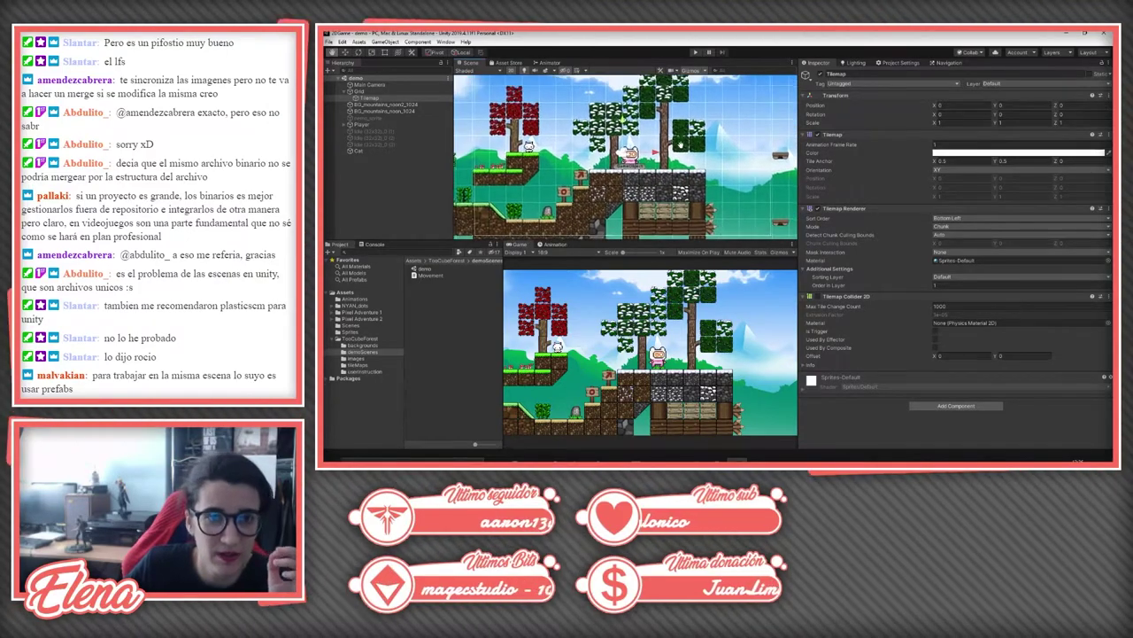
pyautogui.moveTo(679, 143); pyautogui.dragTo(708, 124, button='middle')
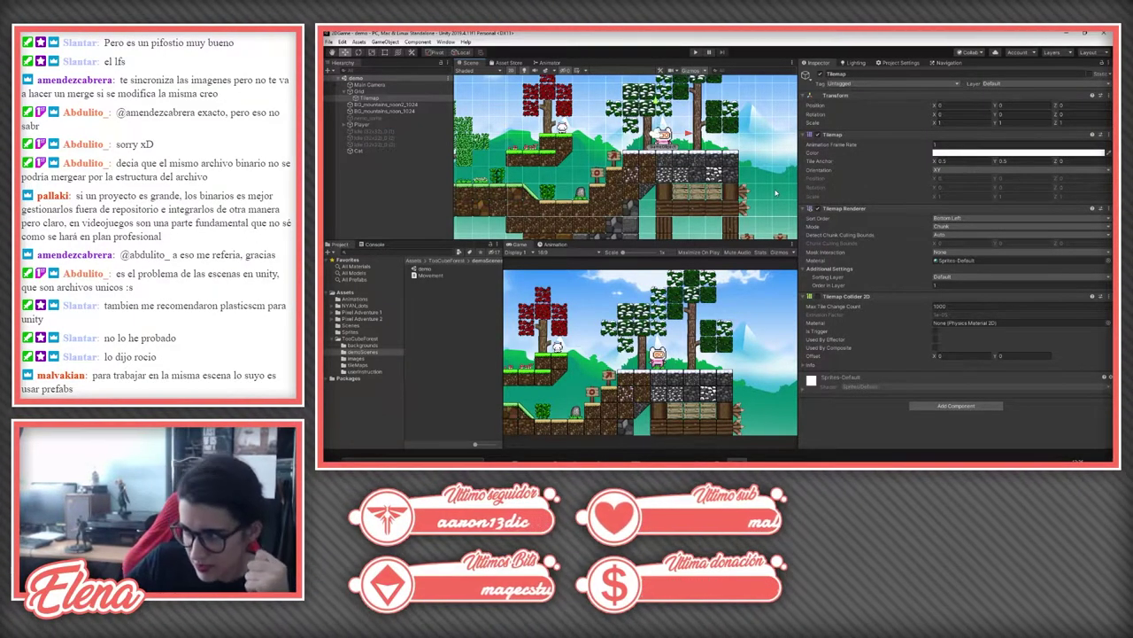
pyautogui.scroll(-3, 676, 193)
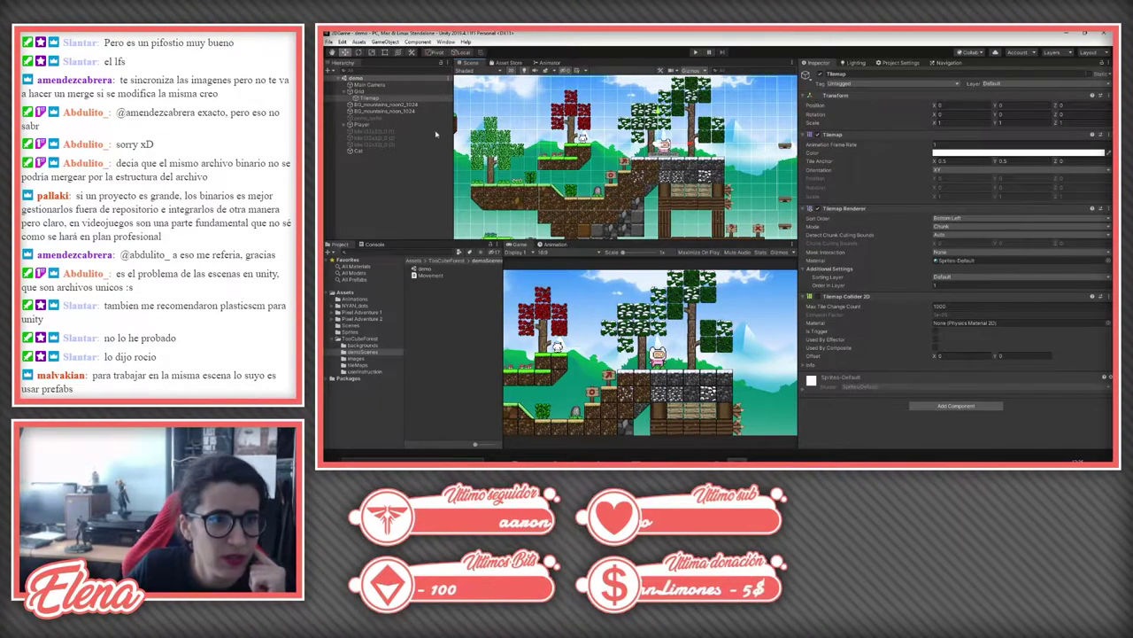
pyautogui.click(370, 125)
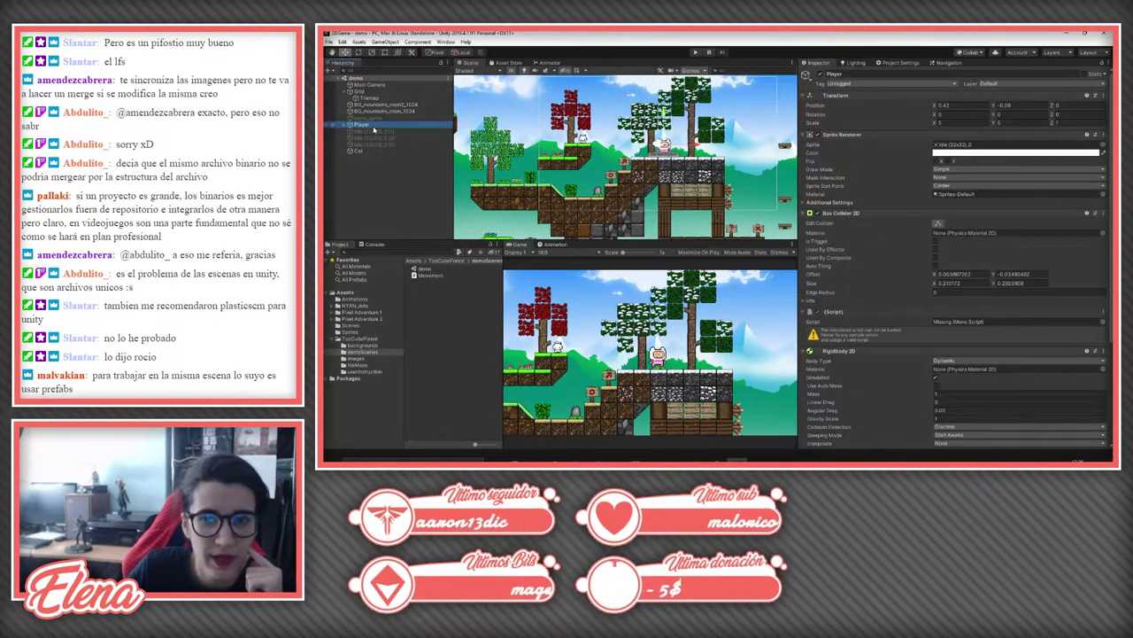
# Step: Remove the missing script, Box Collider 2D, Animator and Rigidbody 2D from Player
pyautogui.click(1105, 313)
pyautogui.click(1045, 328)
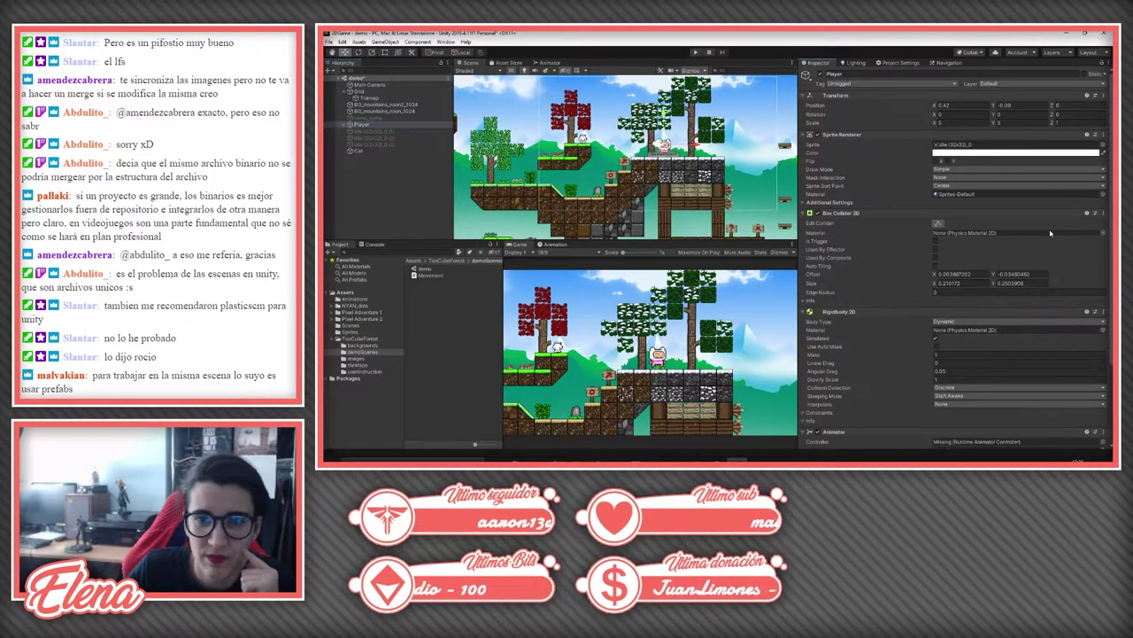
pyautogui.click(1104, 216)
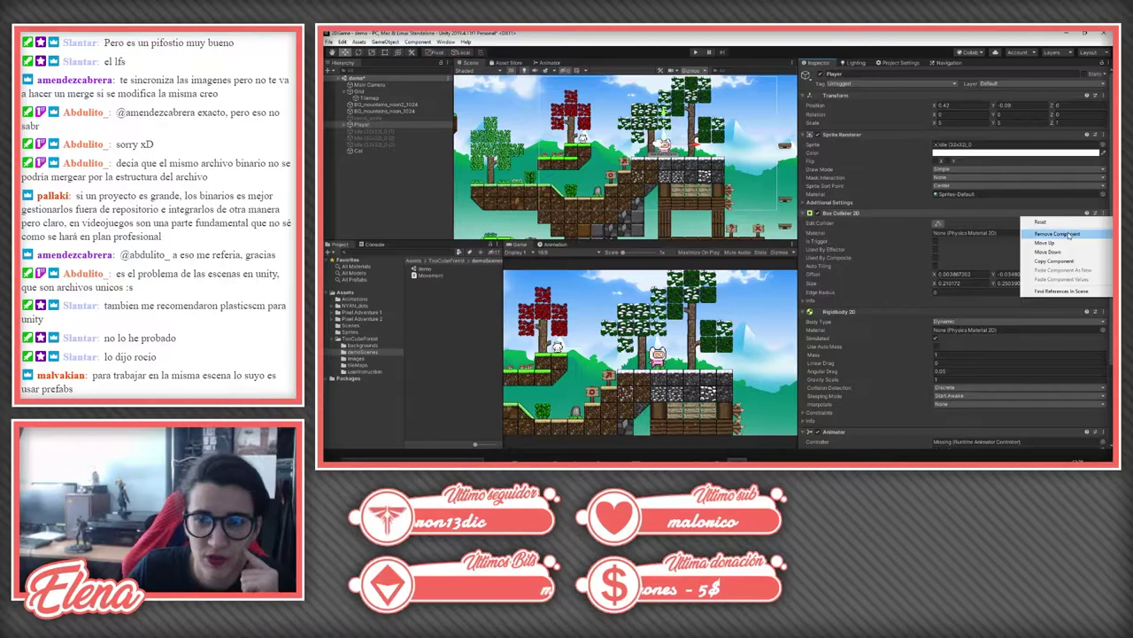
pyautogui.click(1072, 233)
pyautogui.click(1104, 333)
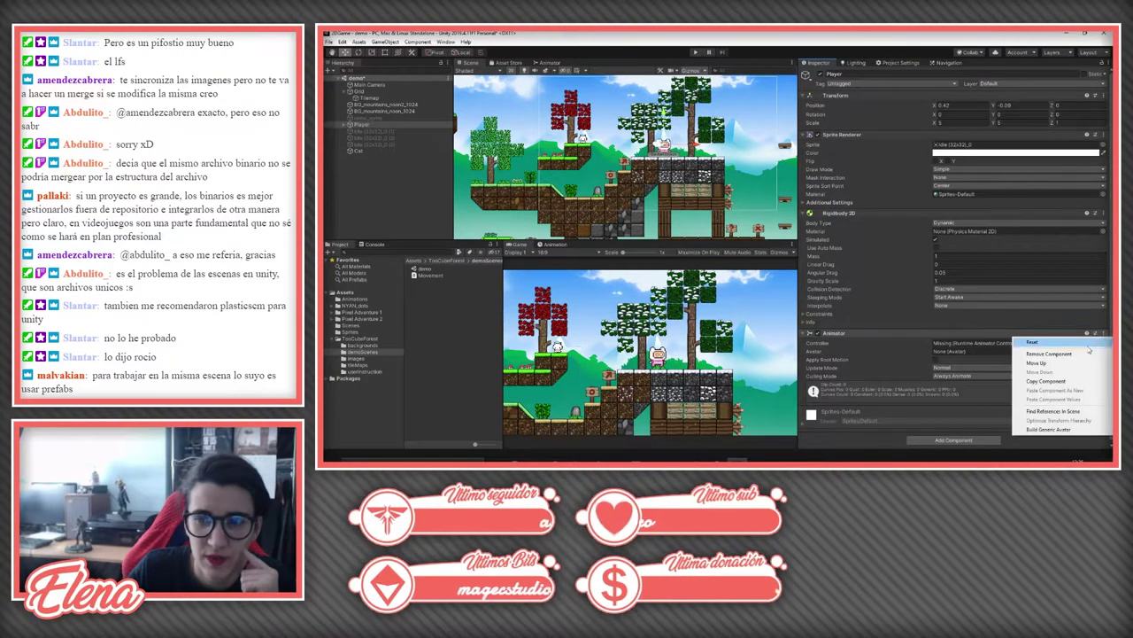
pyautogui.click(1067, 350)
pyautogui.click(1104, 212)
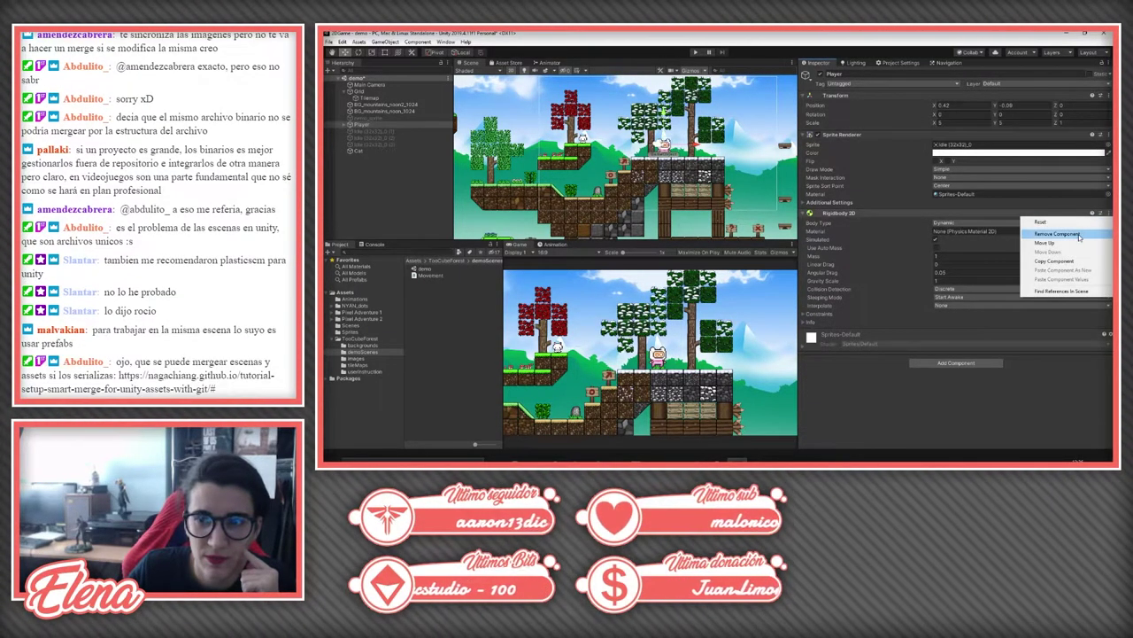
pyautogui.click(1067, 233)
# Step: Expand the Pixel Adventure 1 folder in the Project window
pyautogui.scroll(1, 610, 164)
pyautogui.scroll(2, 610, 164)
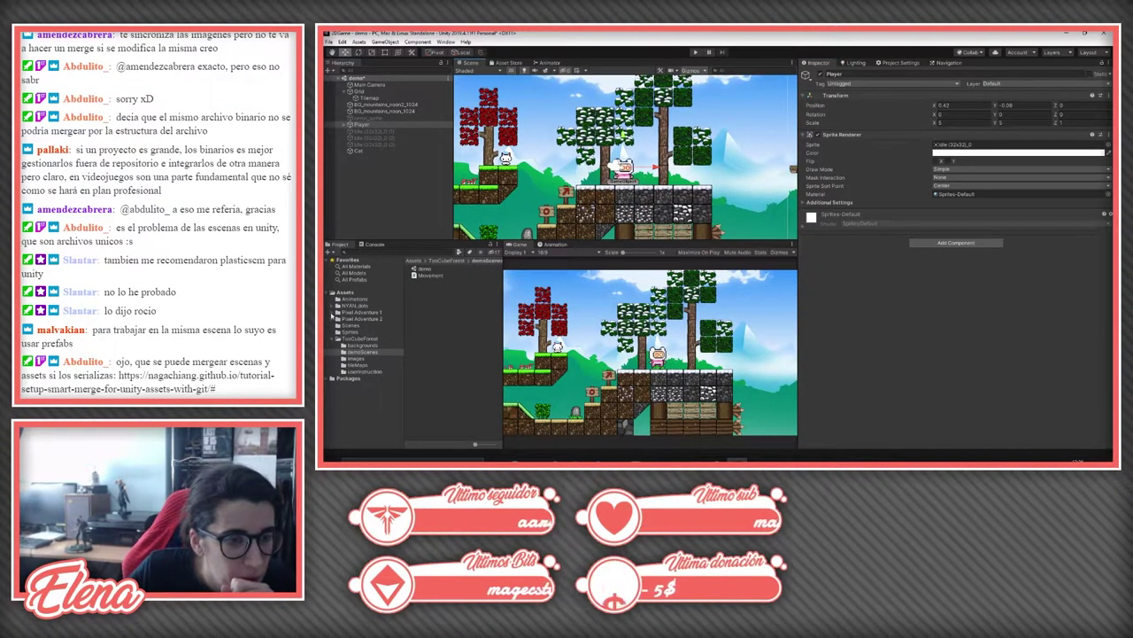
pyautogui.click(337, 313)
# Step: Browse Pixel Adventure 1 > Assets > Main Characters > Mask Dude and inspect its sprite sheets
pyautogui.click(356, 313)
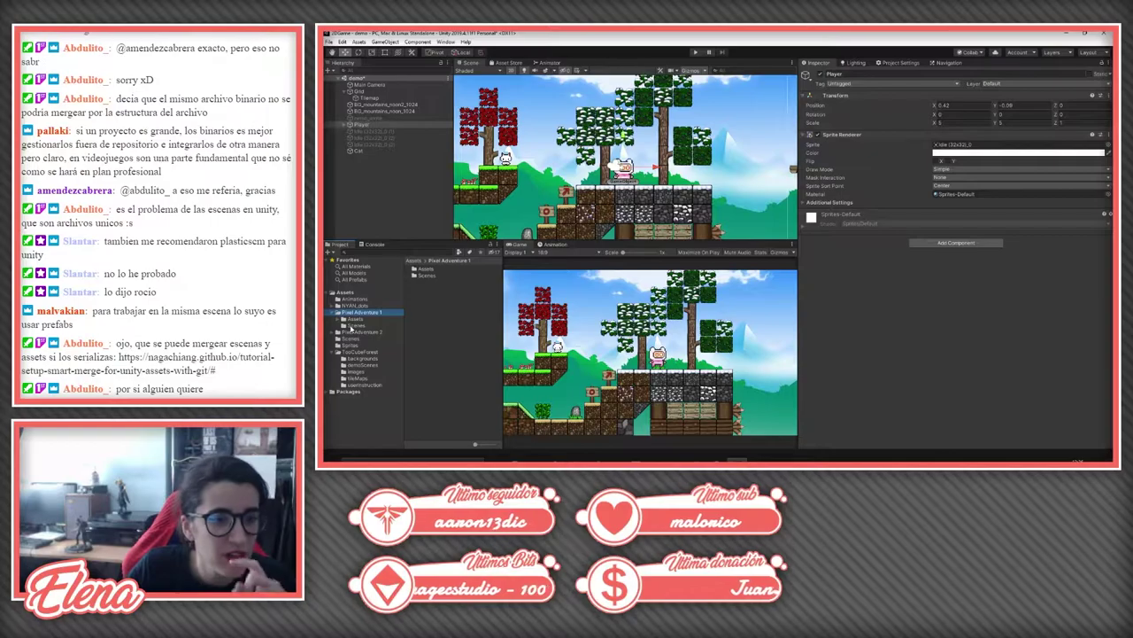
pyautogui.click(355, 319)
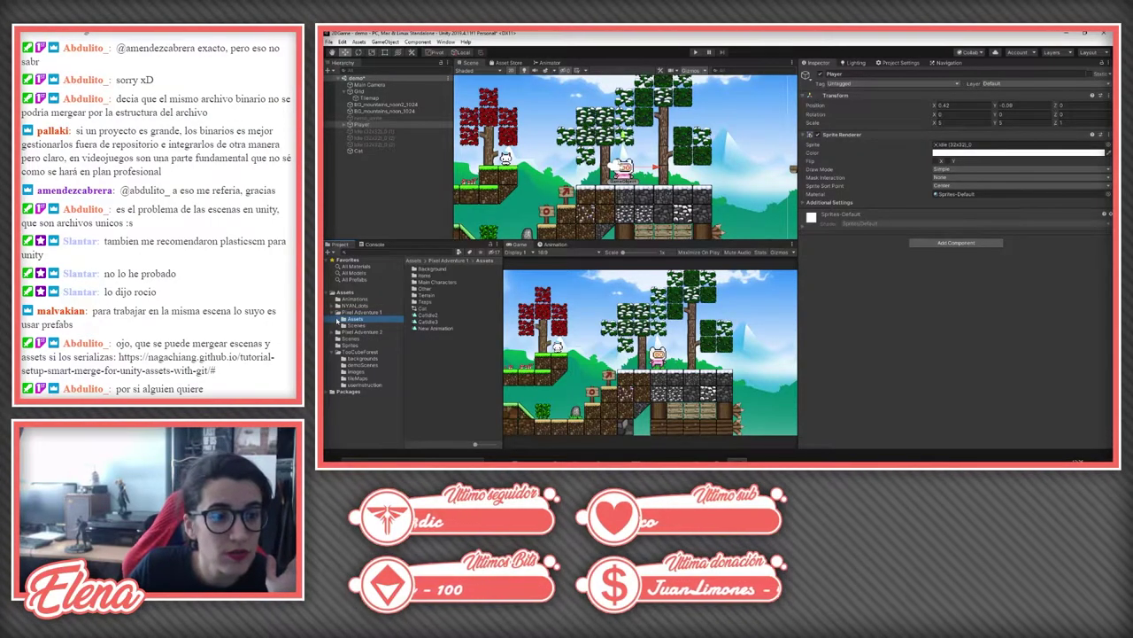
pyautogui.click(338, 319)
pyautogui.click(366, 339)
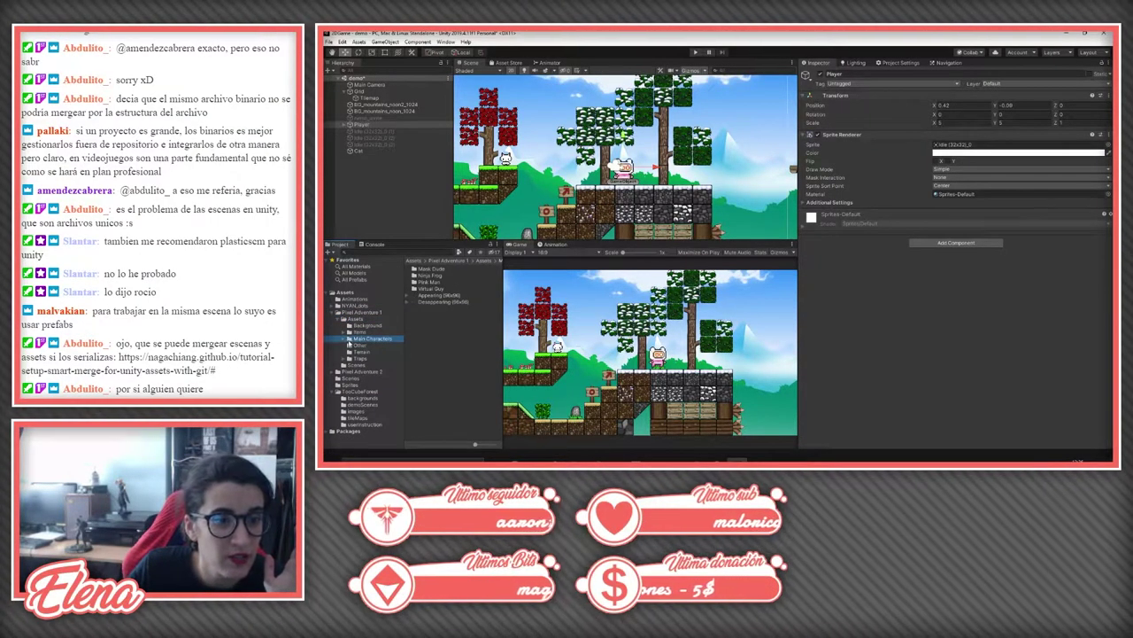
pyautogui.click(338, 339)
pyautogui.click(364, 346)
pyautogui.click(432, 268)
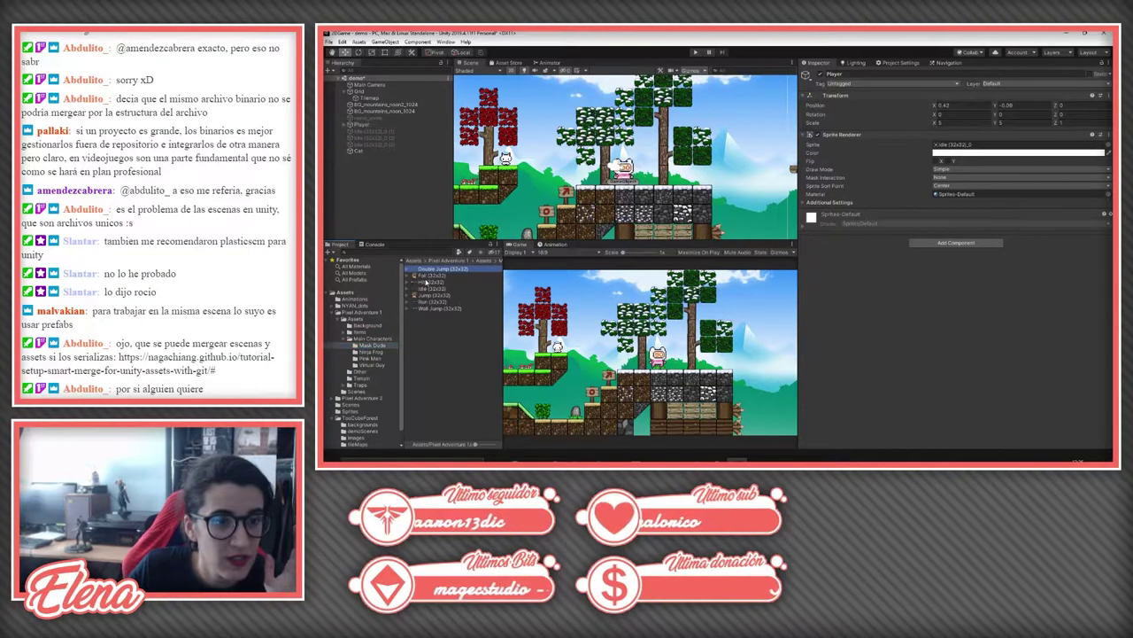
pyautogui.click(429, 276)
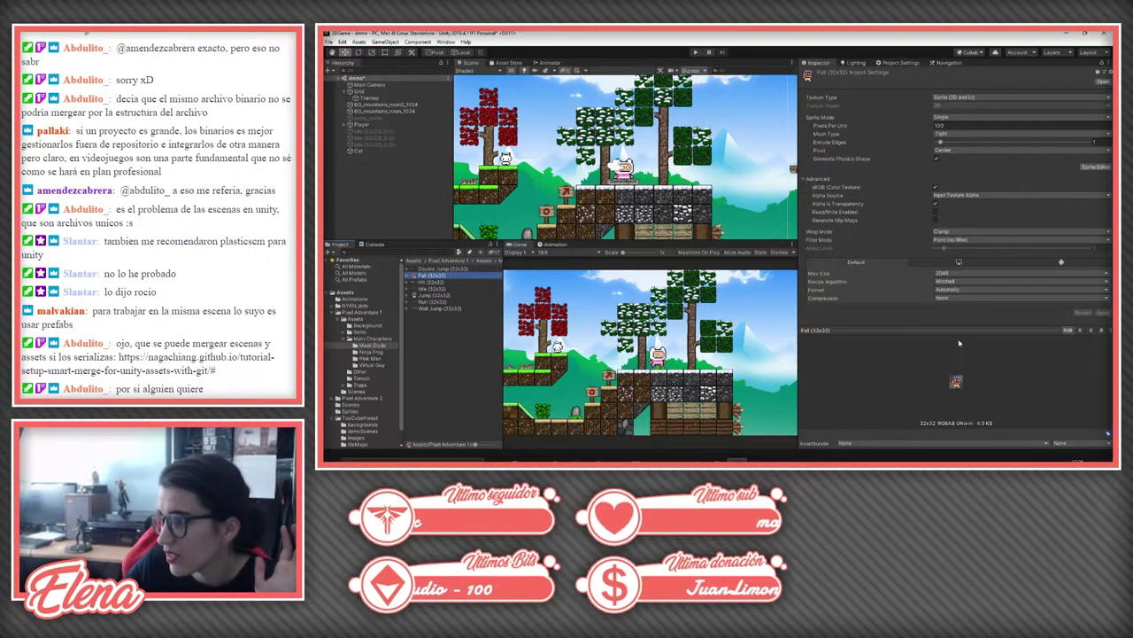
# Step: Nudge the Idle sprite, check the Wall Jump frames, then open the Animation window for Player
pyautogui.moveTo(728, 171); pyautogui.dragTo(724, 171)
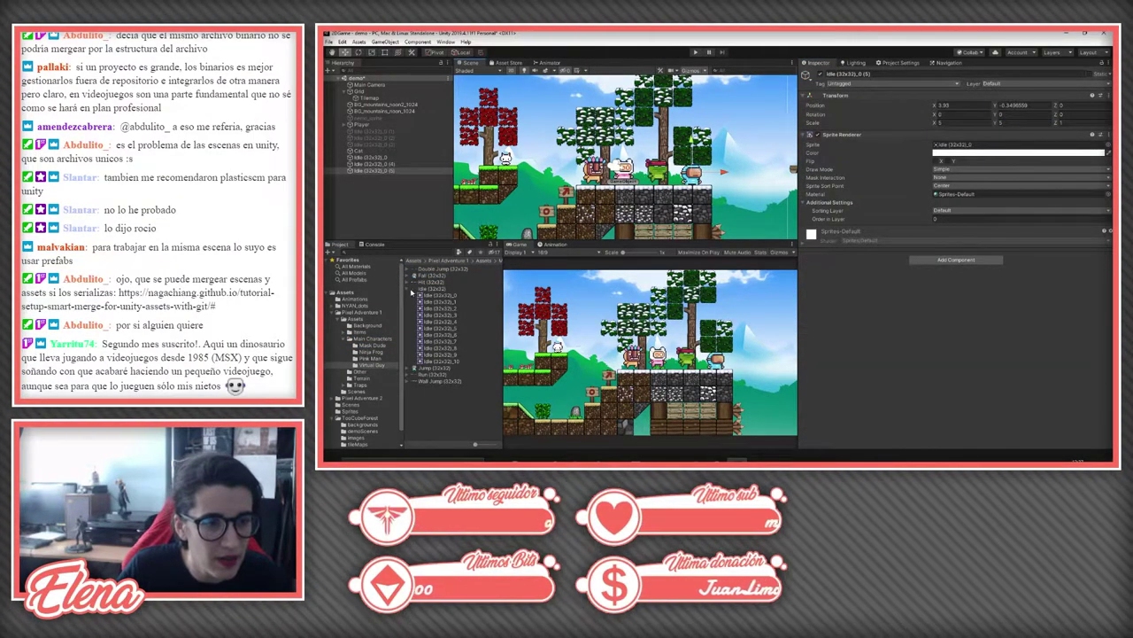
pyautogui.click(412, 289)
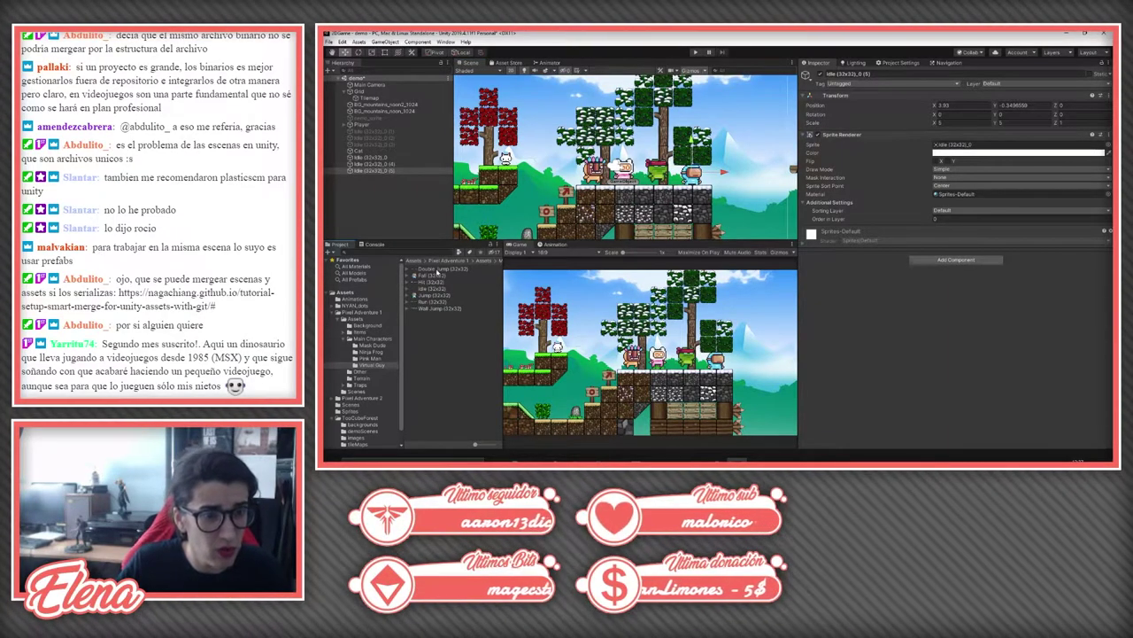
pyautogui.click(410, 309)
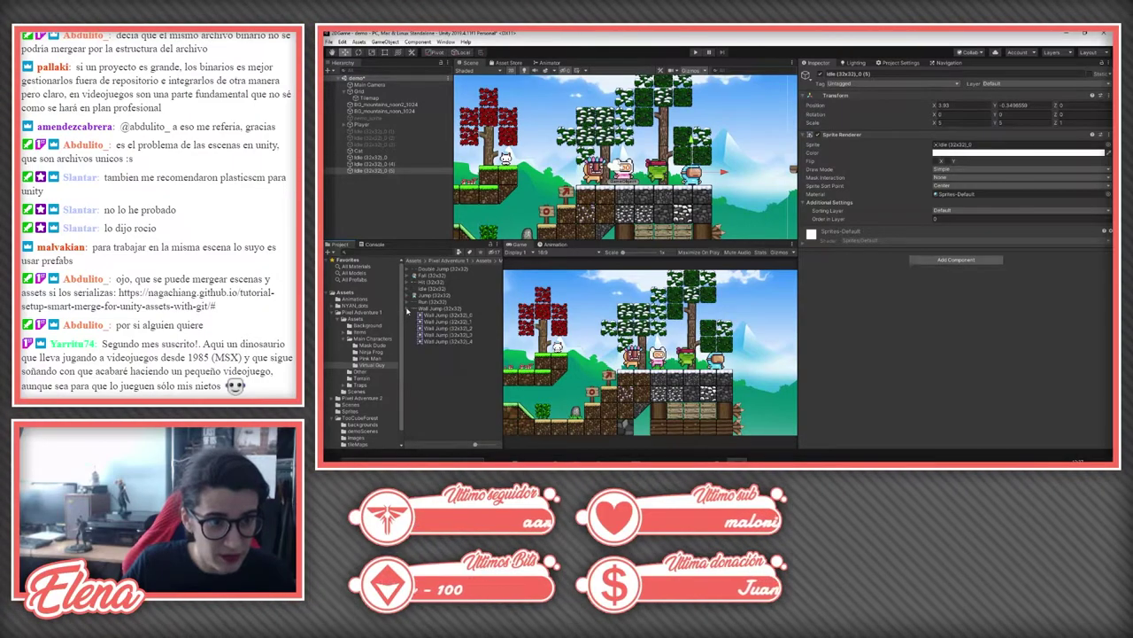
pyautogui.click(409, 309)
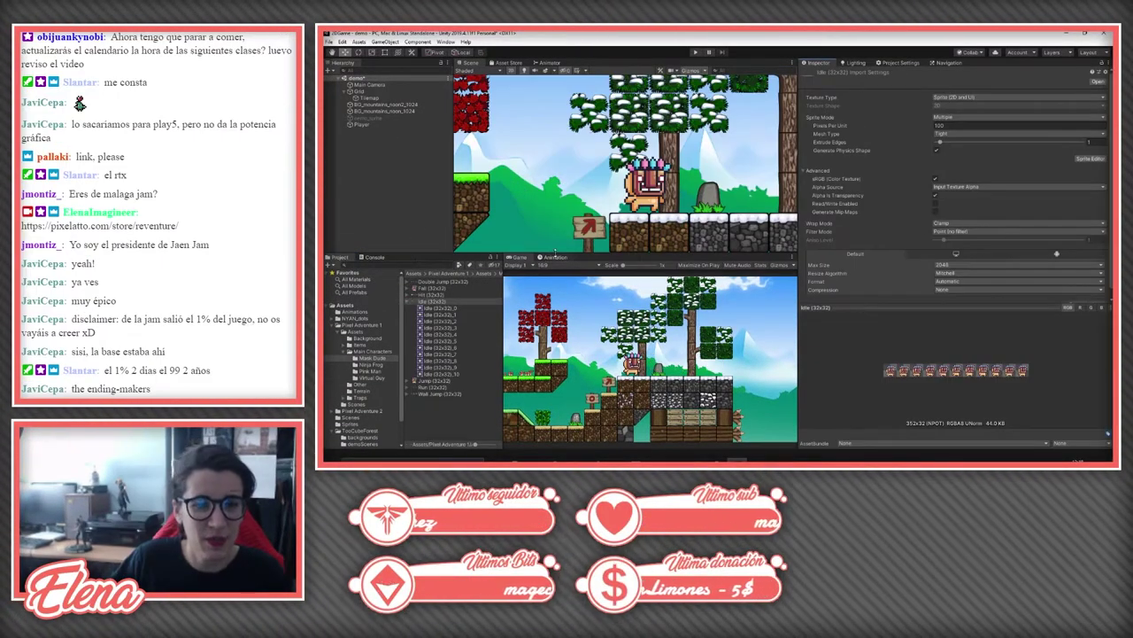
pyautogui.click(379, 125)
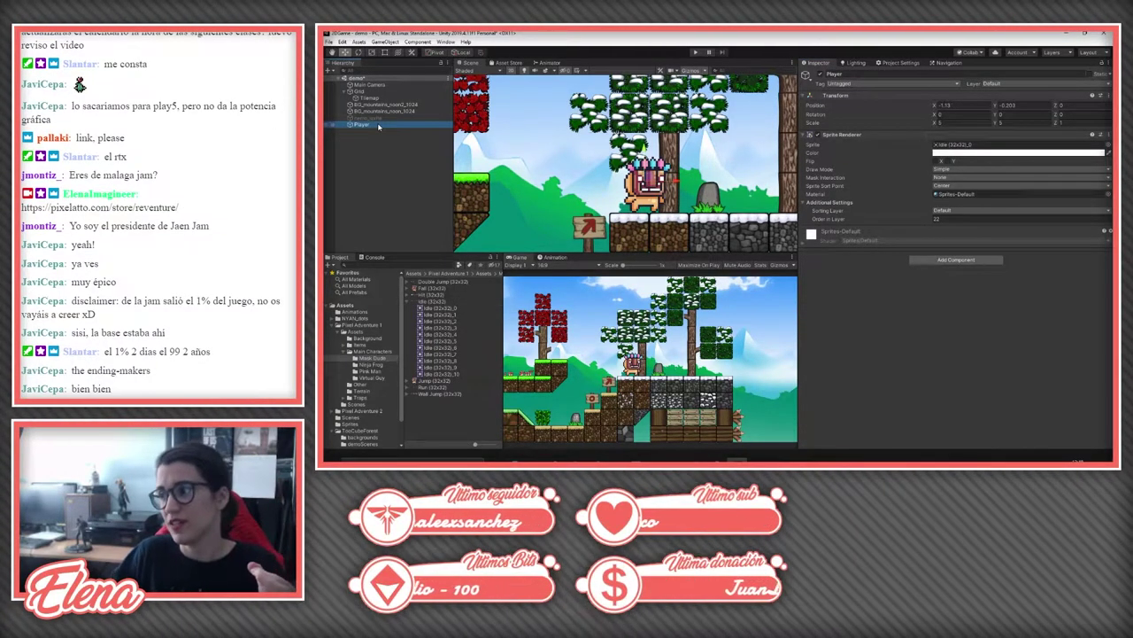
pyautogui.click(552, 257)
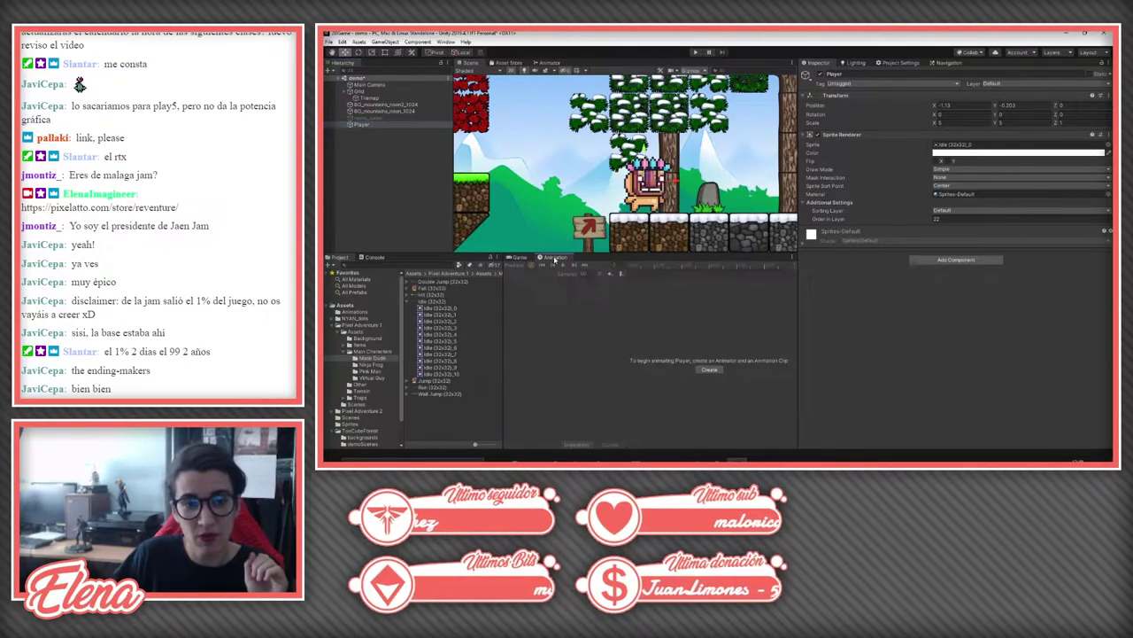
# Step: Create an animation clip named PlayerIdle saved in 2DGame/Assets/Animations
pyautogui.click(709, 369)
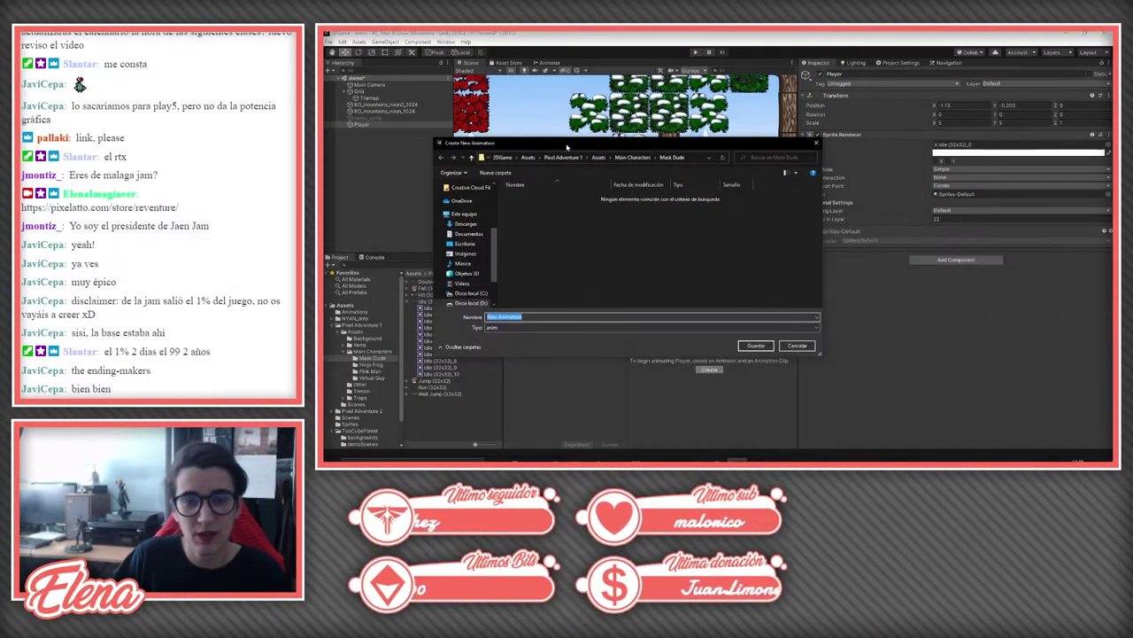
pyautogui.click(633, 160)
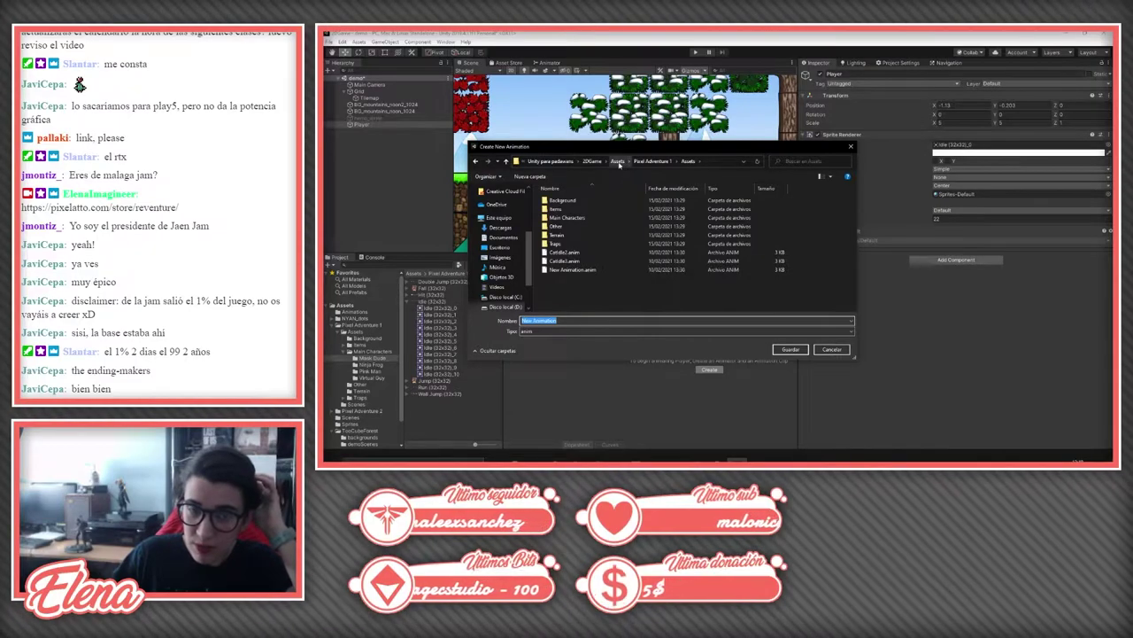
pyautogui.click(618, 162)
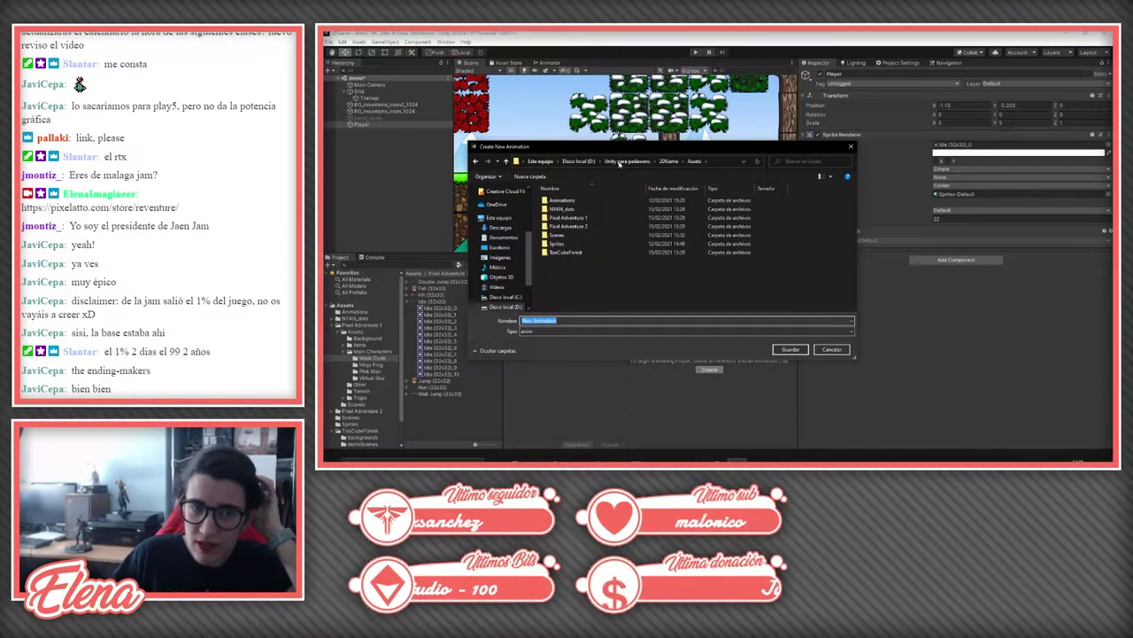
pyautogui.doubleClick(571, 200)
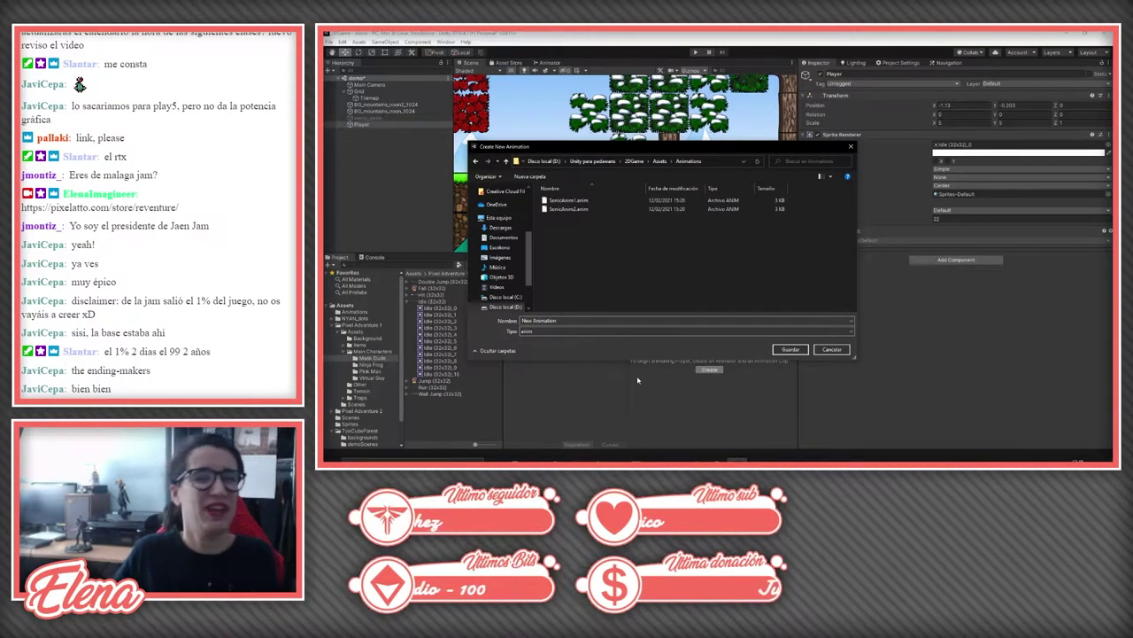
pyautogui.click(566, 320)
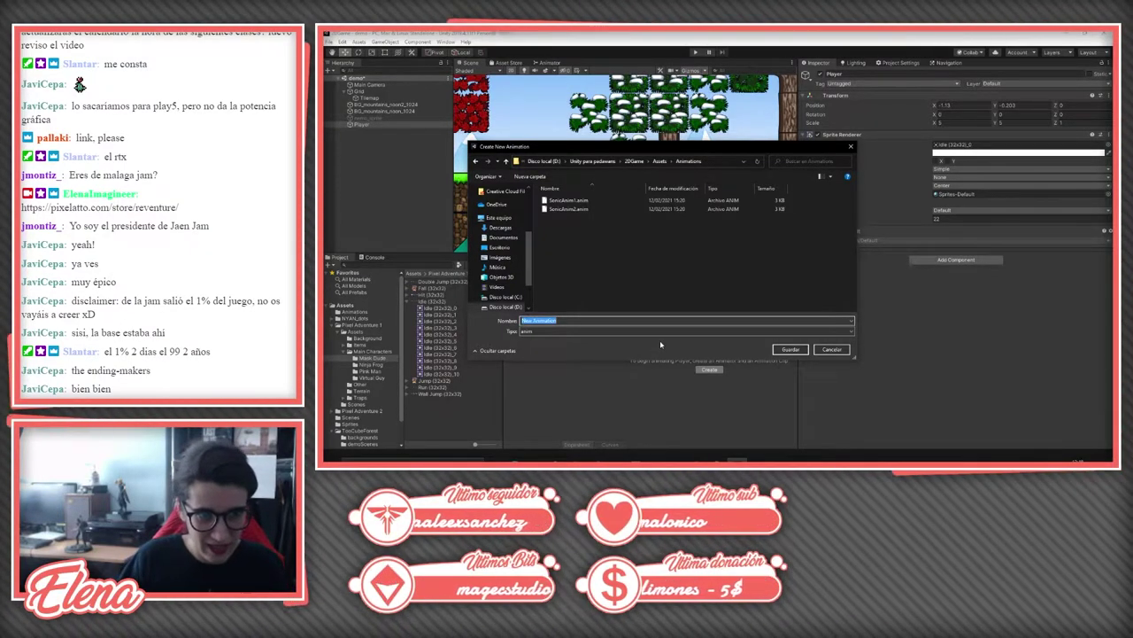
pyautogui.write('PlayerIdle')
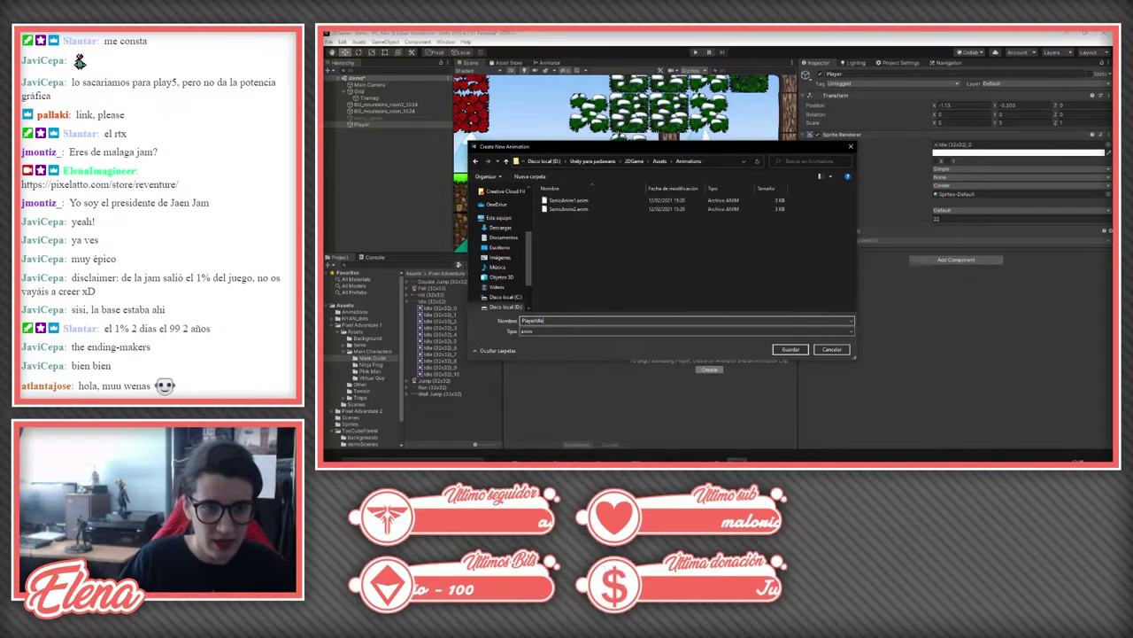
pyautogui.press('Return')
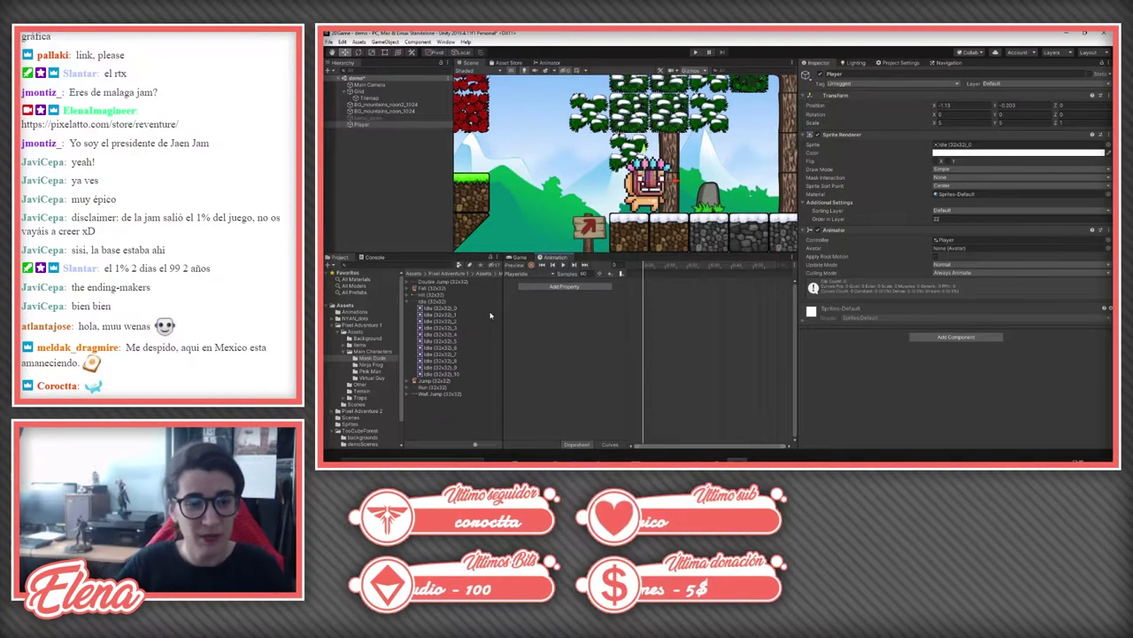
# Step: Drag Idle (32x32)_0 through _10 onto the Animation timeline as keyframes
pyautogui.click(449, 309)
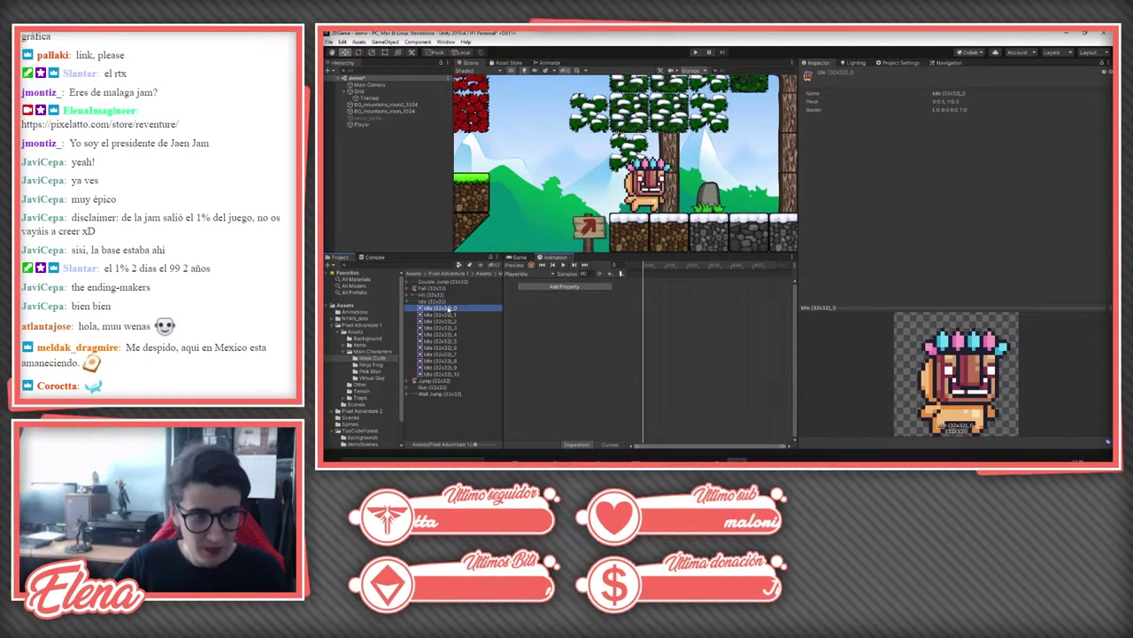
pyautogui.keyDown('shift'); pyautogui.click(460, 376); pyautogui.keyUp('shift')
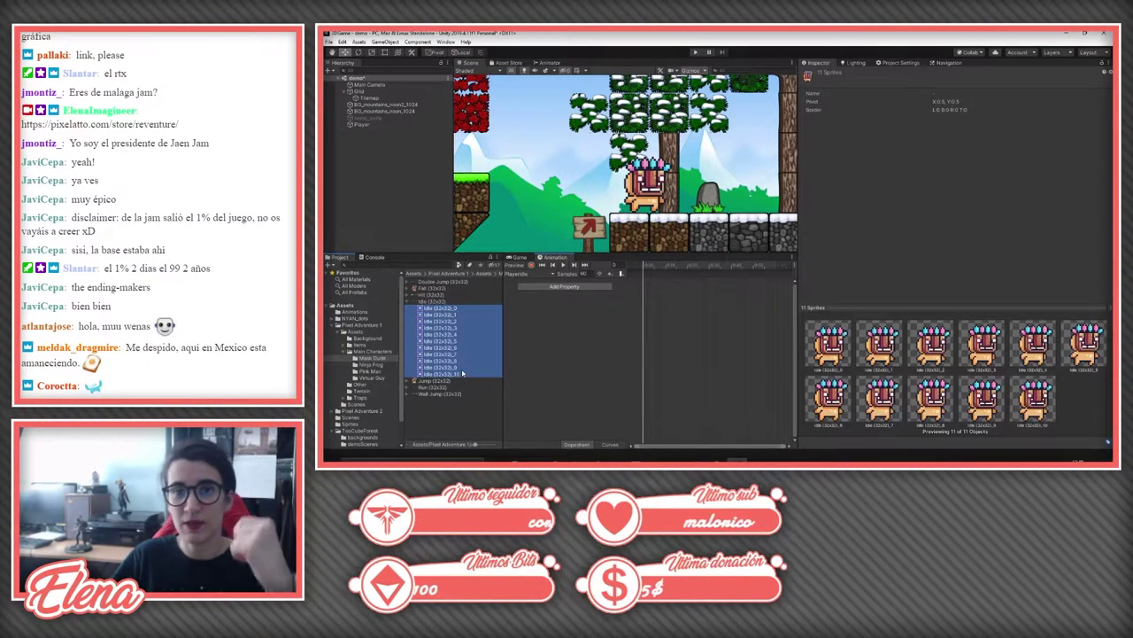
pyautogui.moveTo(448, 347); pyautogui.dragTo(687, 329)
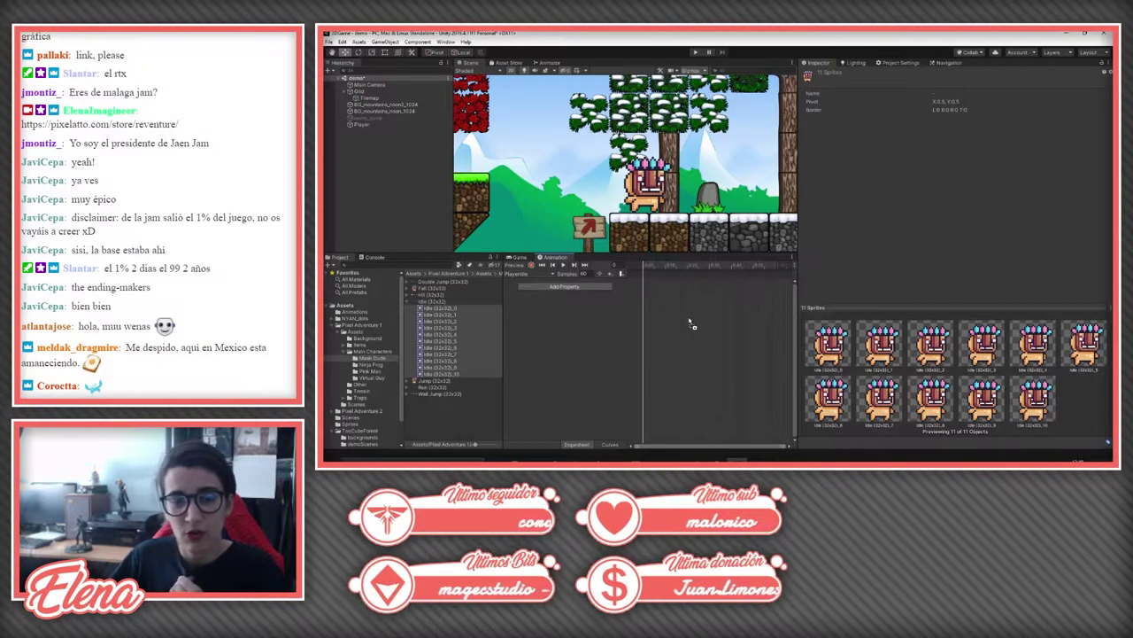
pyautogui.moveTo(690, 324); pyautogui.dragTo(690, 315)
pyautogui.scroll(3, 704, 214)
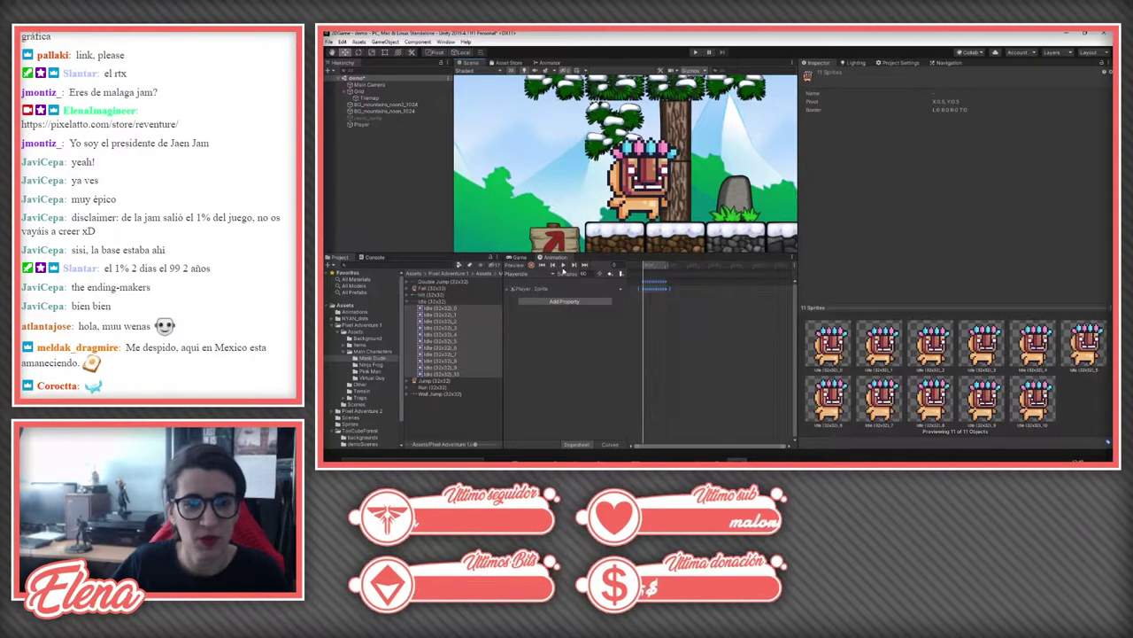
# Step: Preview the idle animation and set the clip to 12 samples per second
pyautogui.click(561, 266)
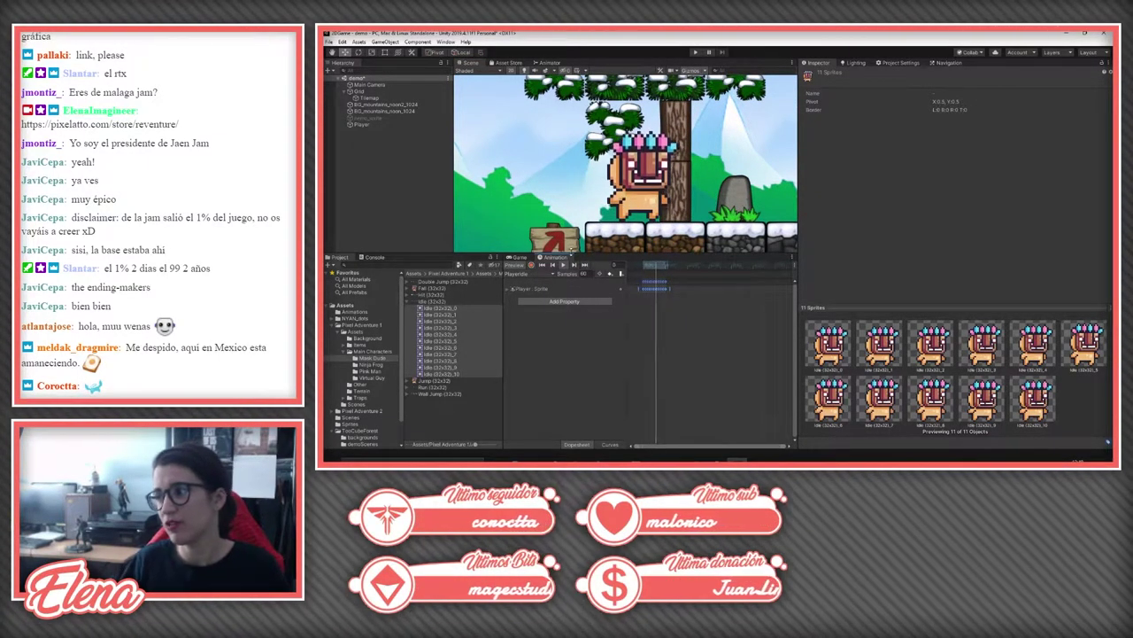
pyautogui.click(563, 265)
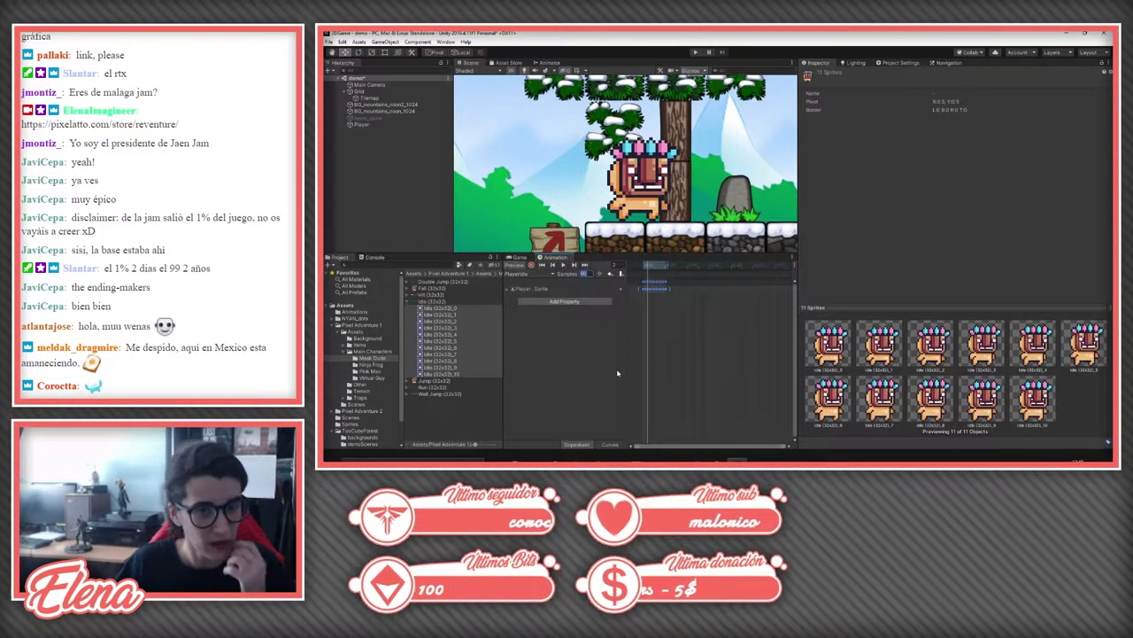
pyautogui.write('12')
pyautogui.press('Return')
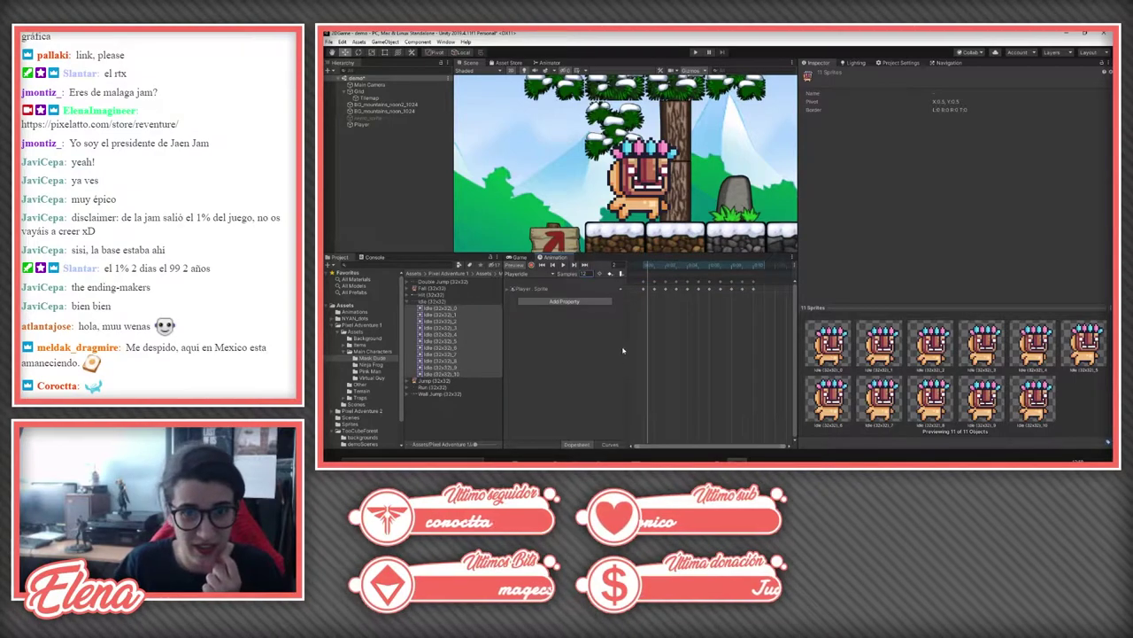
# Step: Replay the idle animation and reconfirm Samples at 12
pyautogui.click(564, 266)
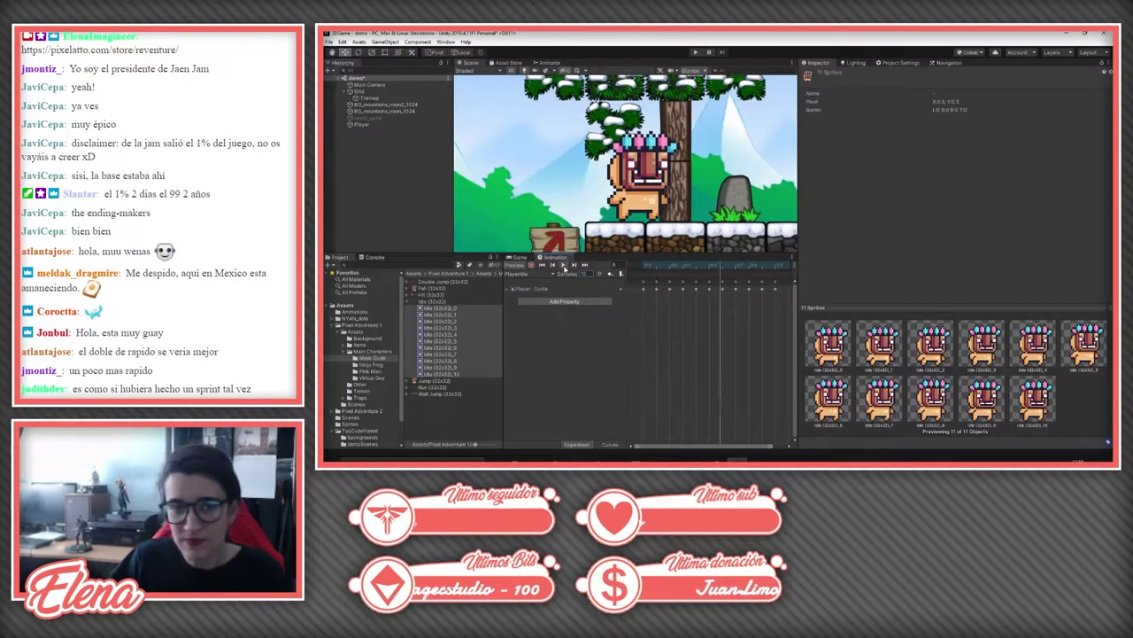
pyautogui.write('12')
pyautogui.press('Return')
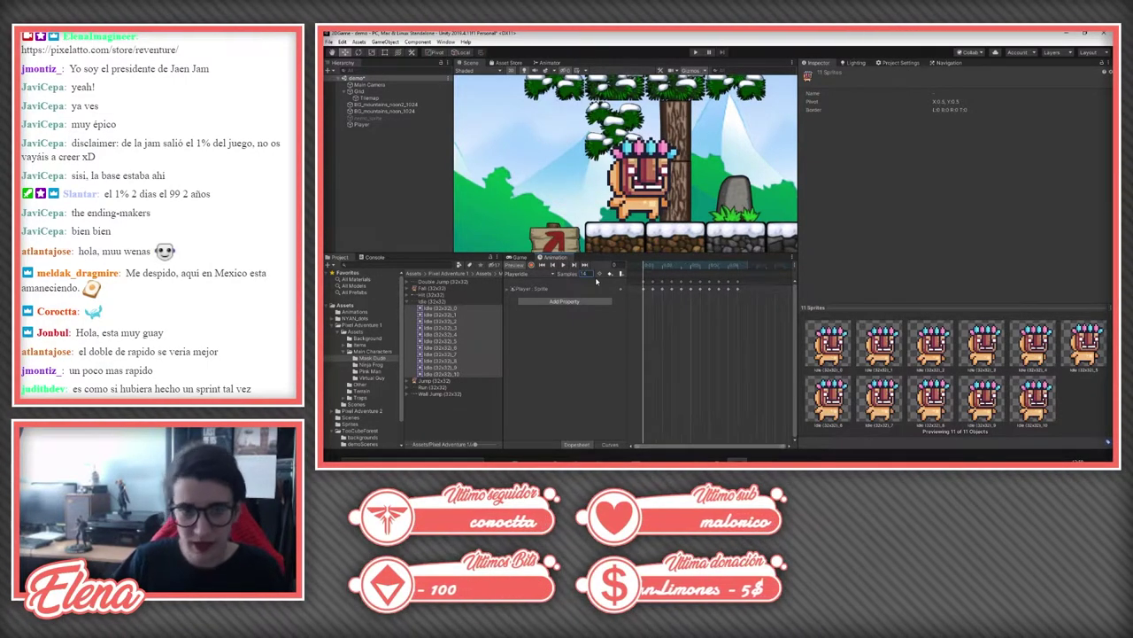
pyautogui.click(562, 265)
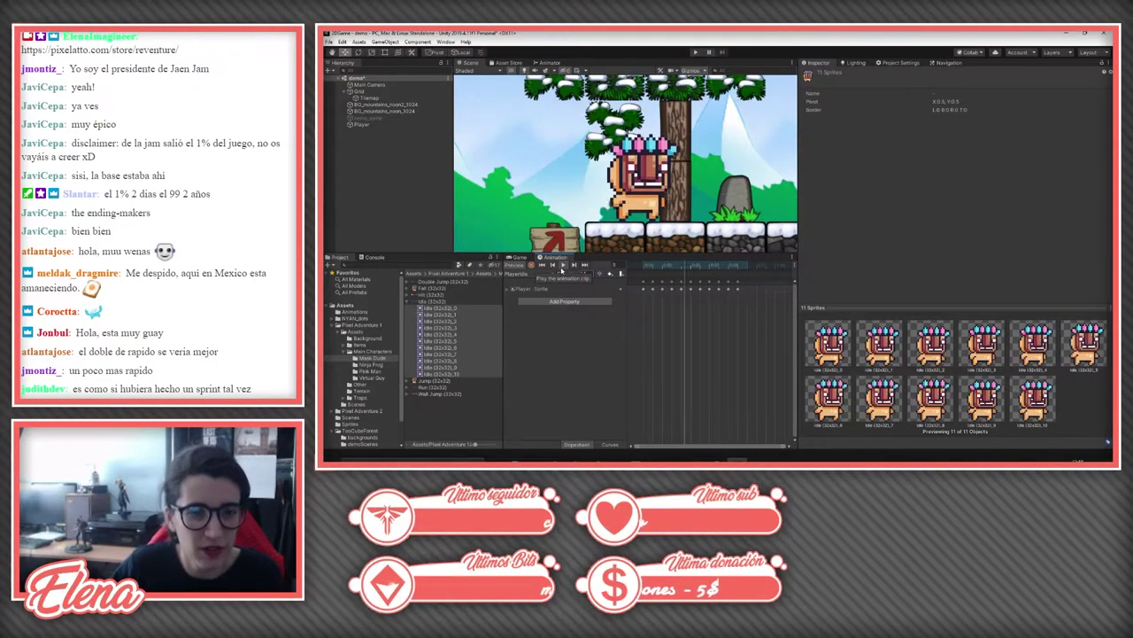
pyautogui.click(563, 265)
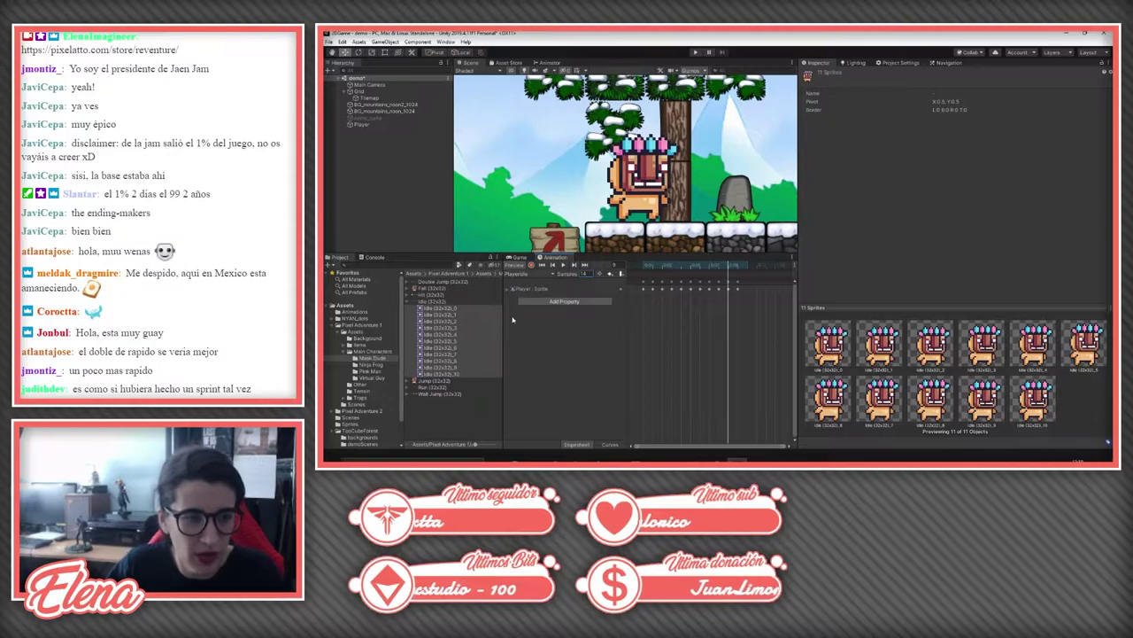
# Step: Collapse Idle (32x32), select the Run (32x32) sheet and open the clip dropdown
pyautogui.click(412, 301)
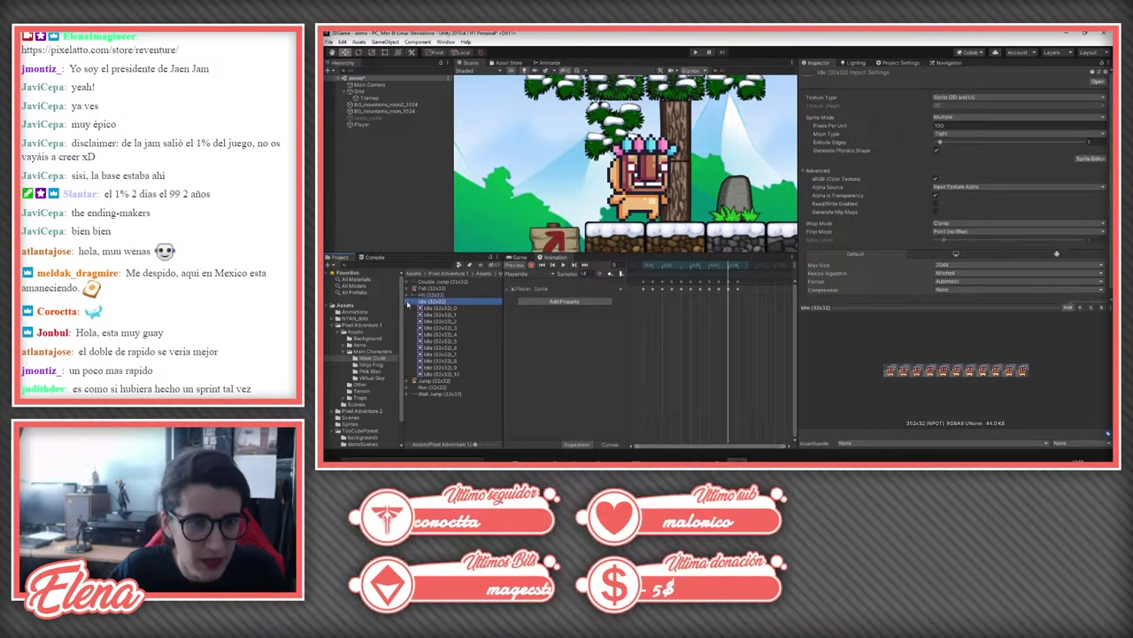
pyautogui.click(408, 302)
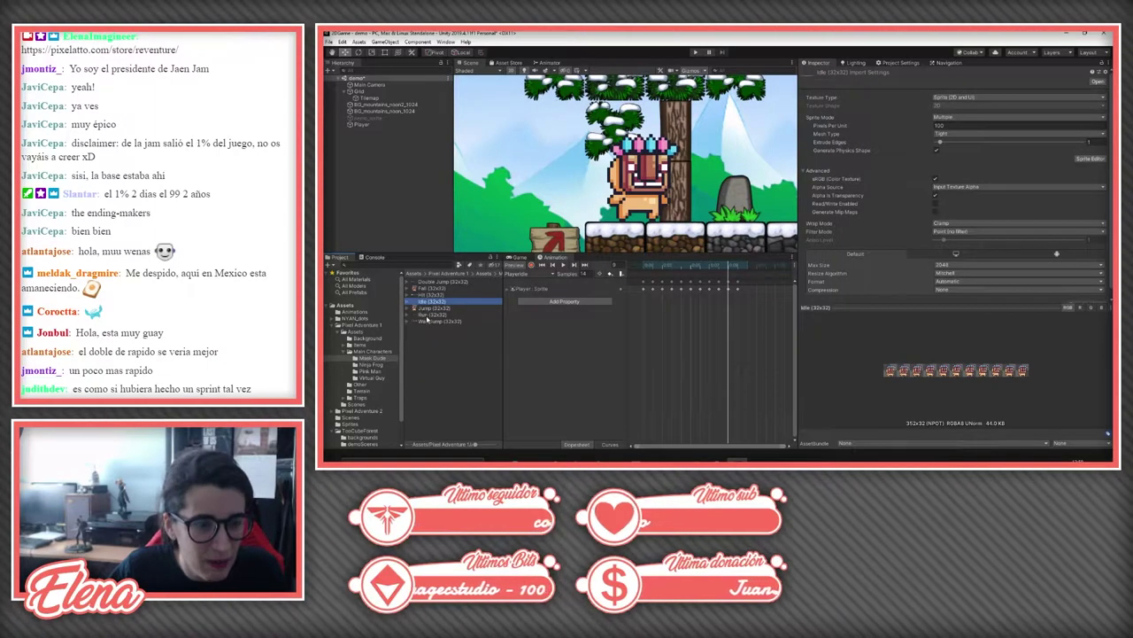
pyautogui.click(430, 315)
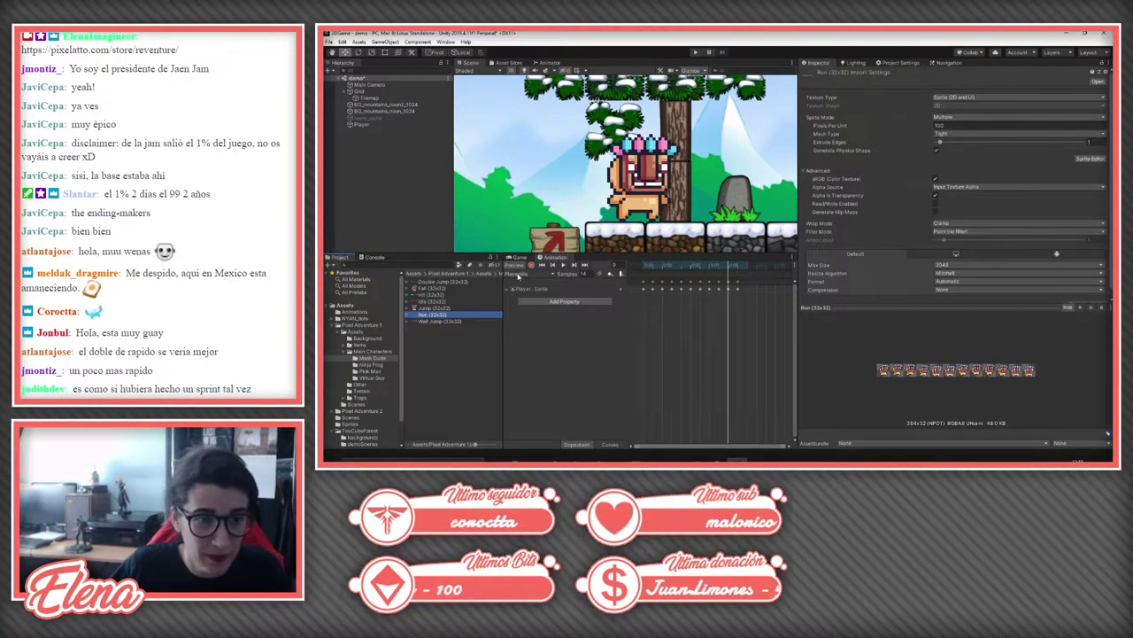
pyautogui.click(524, 290)
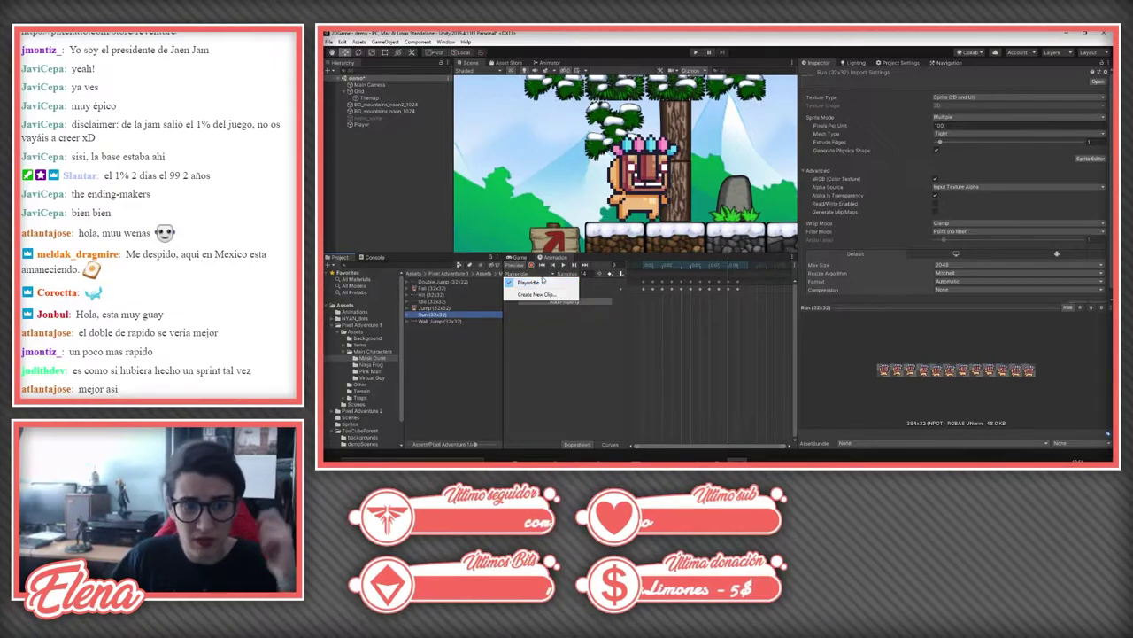
pyautogui.click(535, 274)
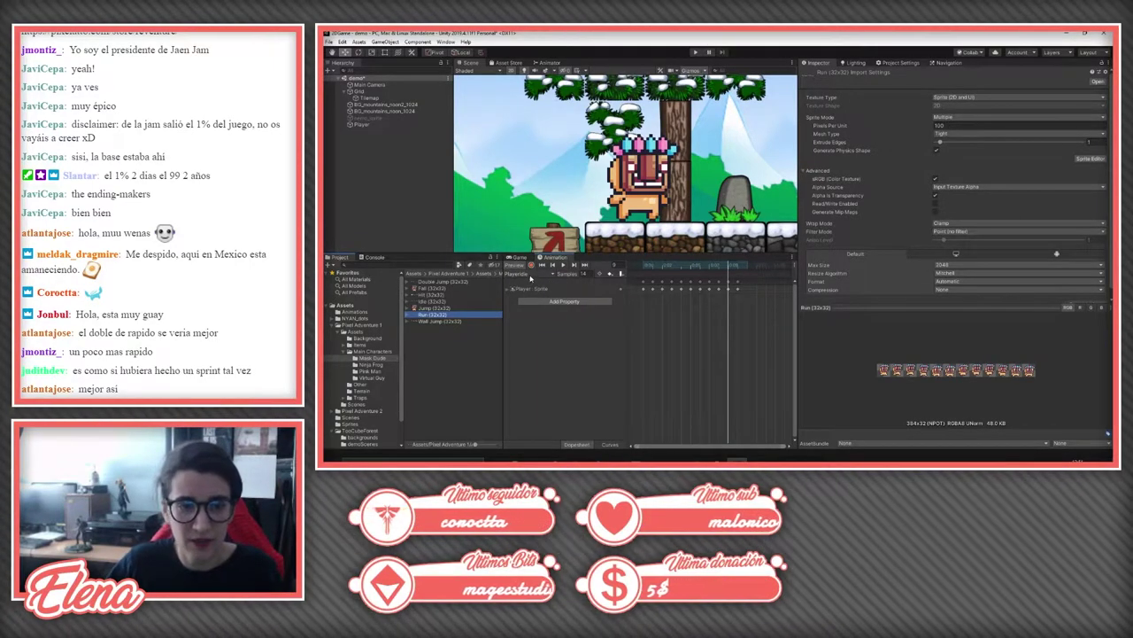
pyautogui.click(530, 275)
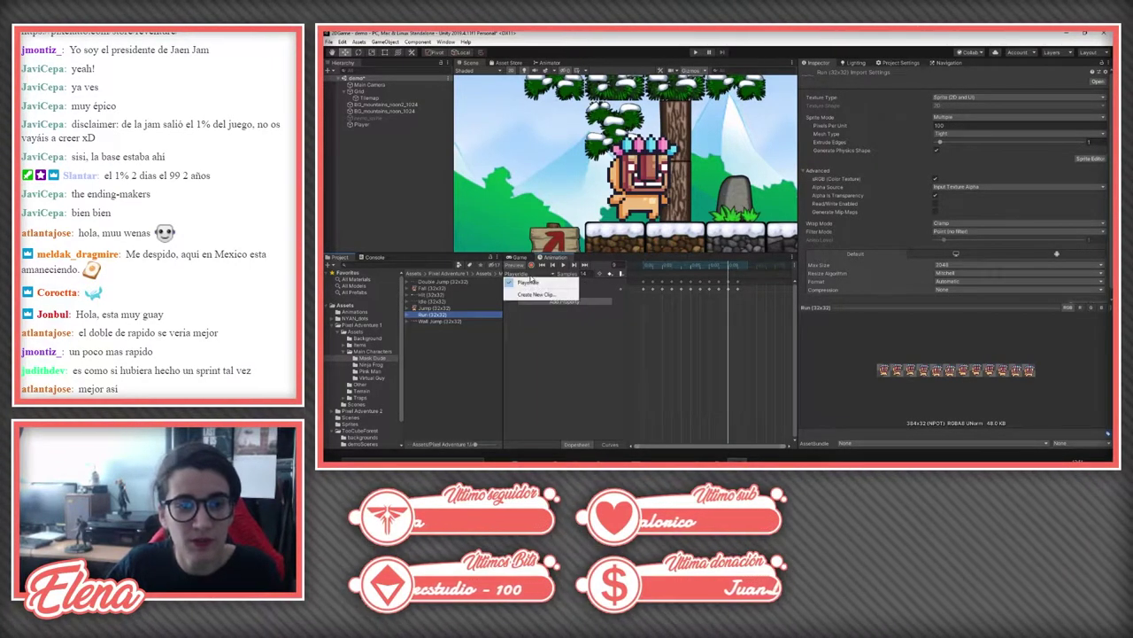
# Step: Create a new clip named PlayerRun in the Animations folder and save it
pyautogui.click(541, 296)
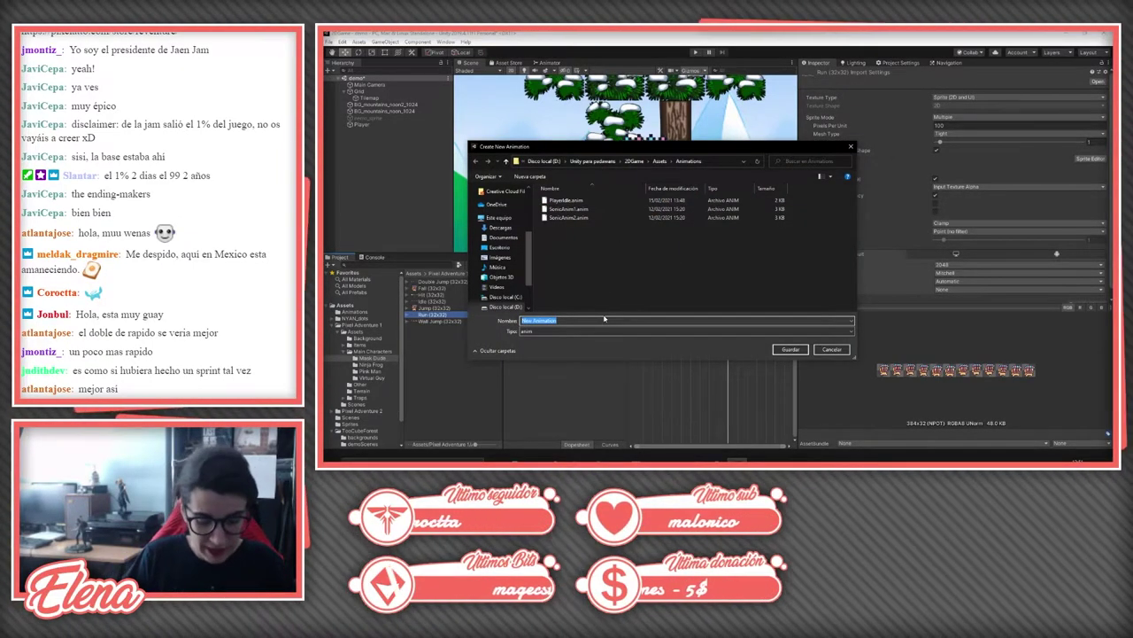
pyautogui.write('Run')
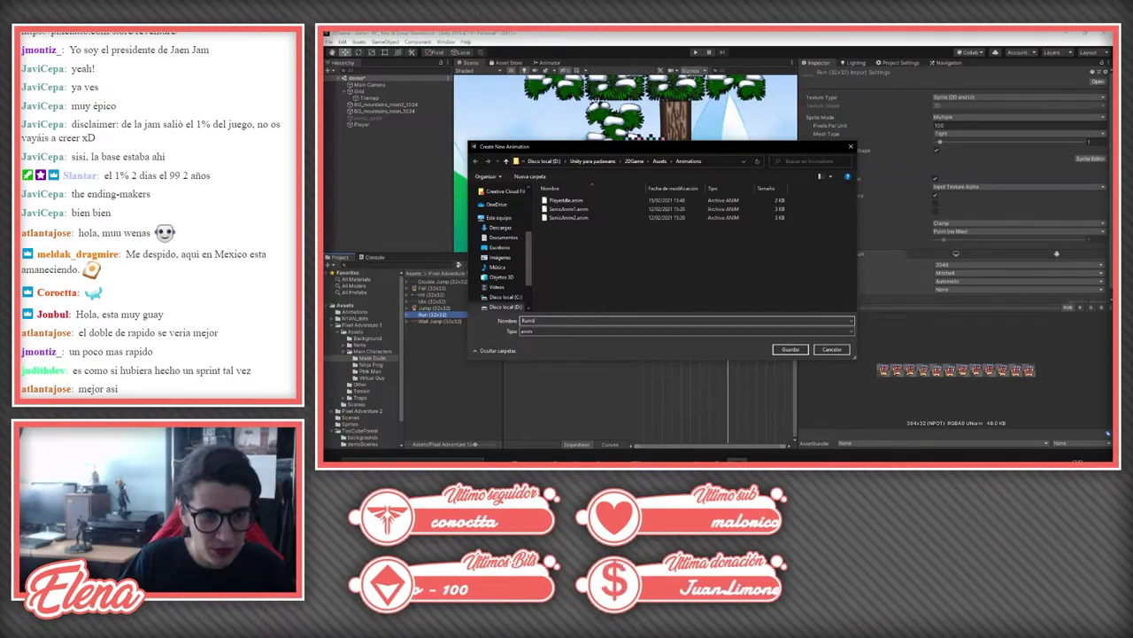
pyautogui.write('Player')
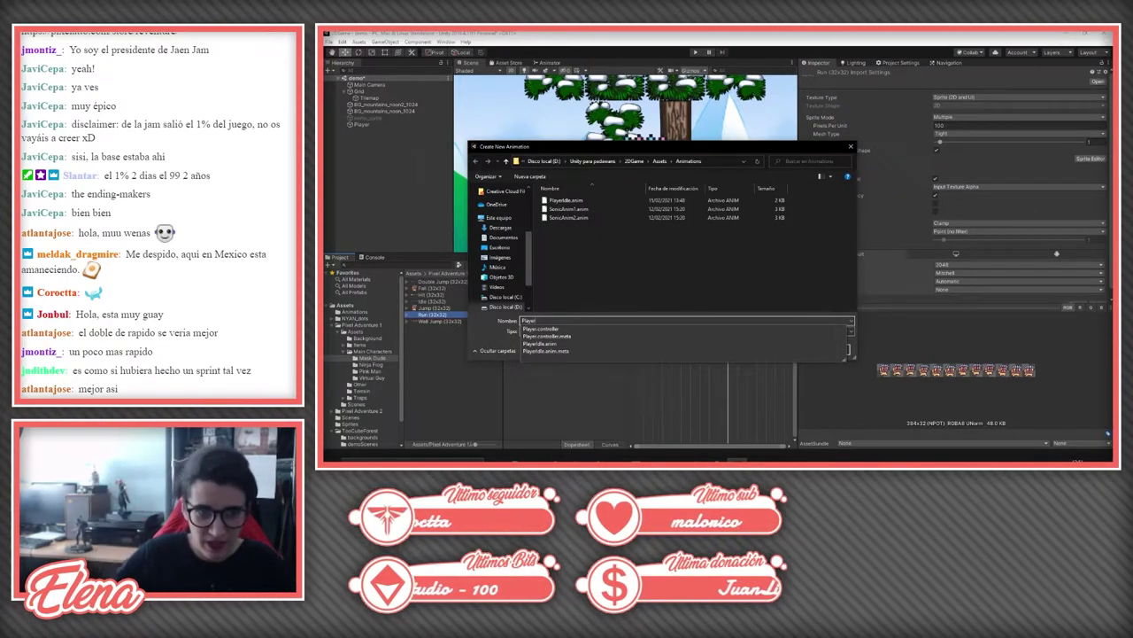
pyautogui.write('R')
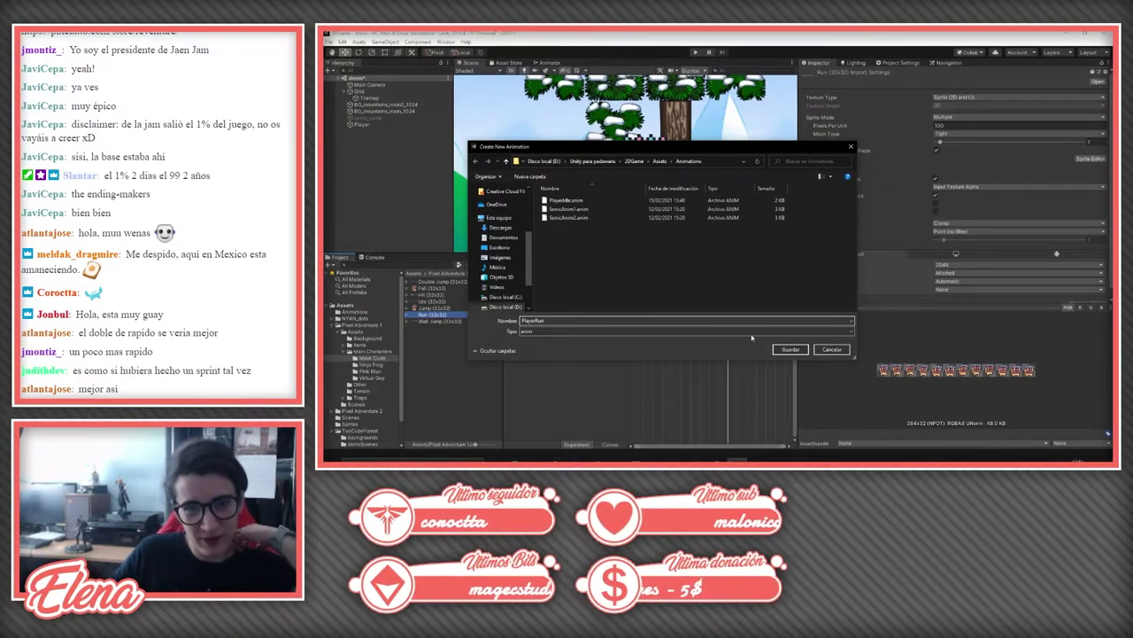
pyautogui.click(790, 348)
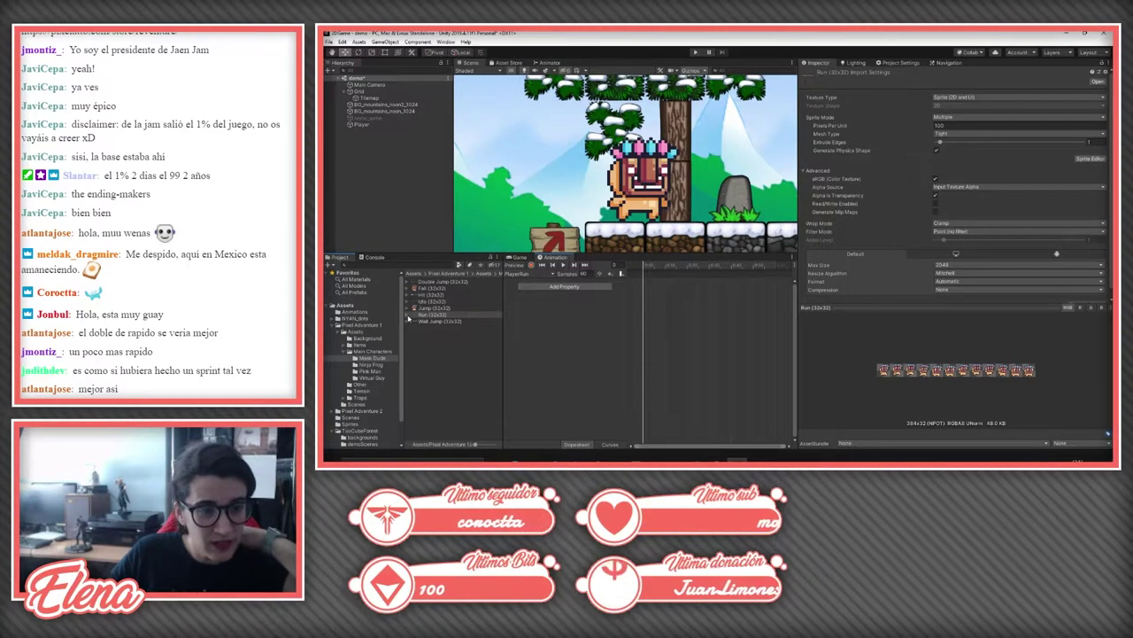
# Step: Check how the Run (32x32) sheet is sliced into frames
pyautogui.click(408, 316)
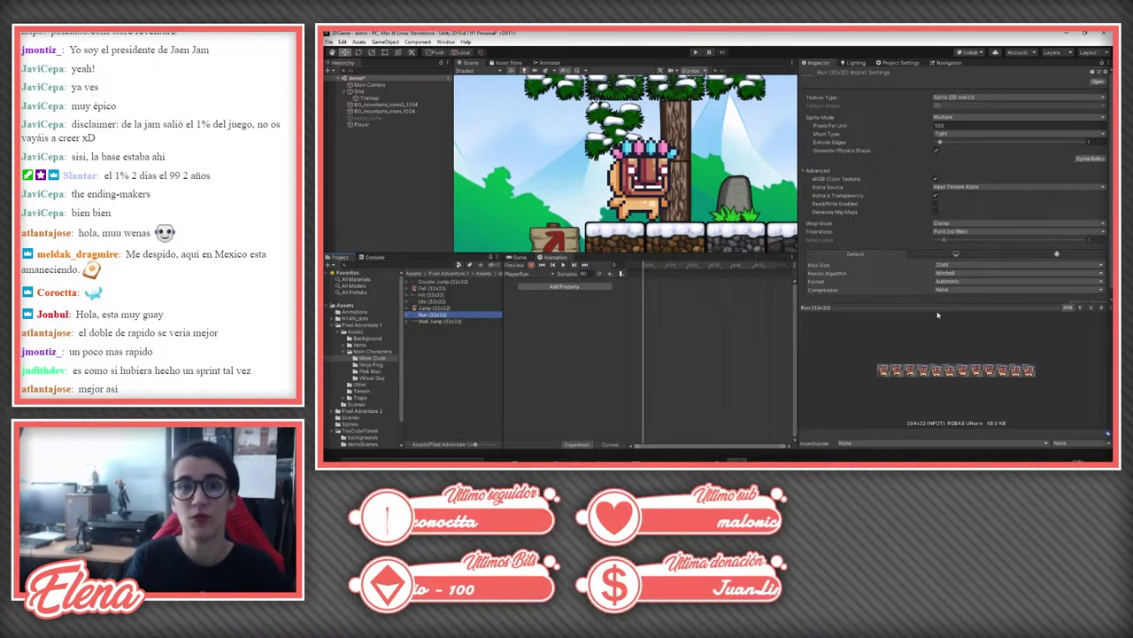
pyautogui.click(1078, 160)
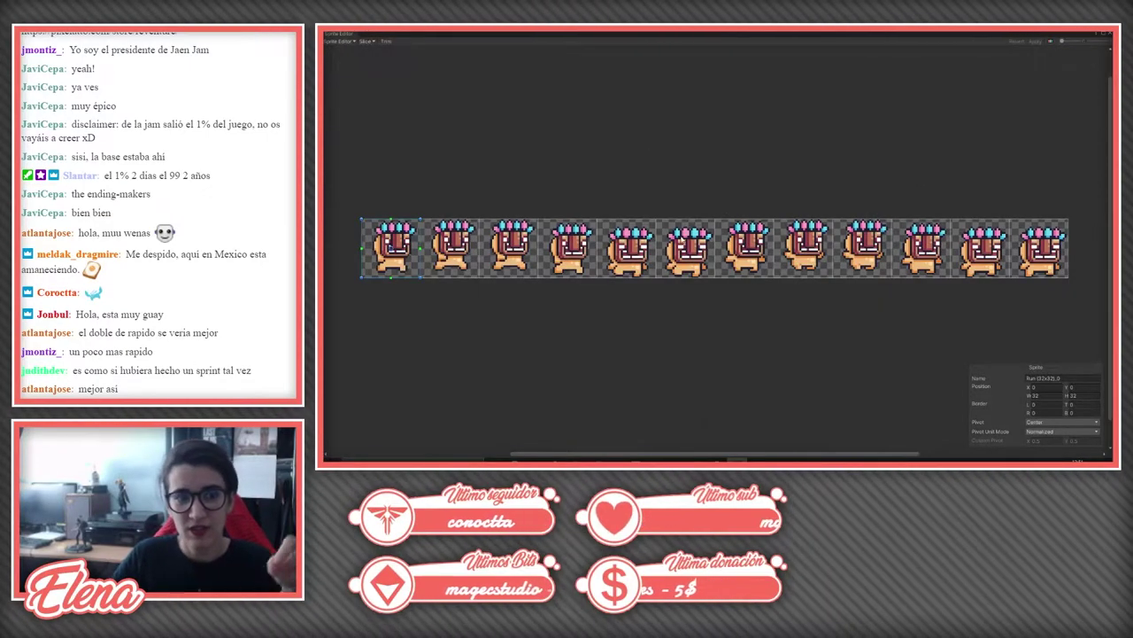
pyautogui.click(1109, 33)
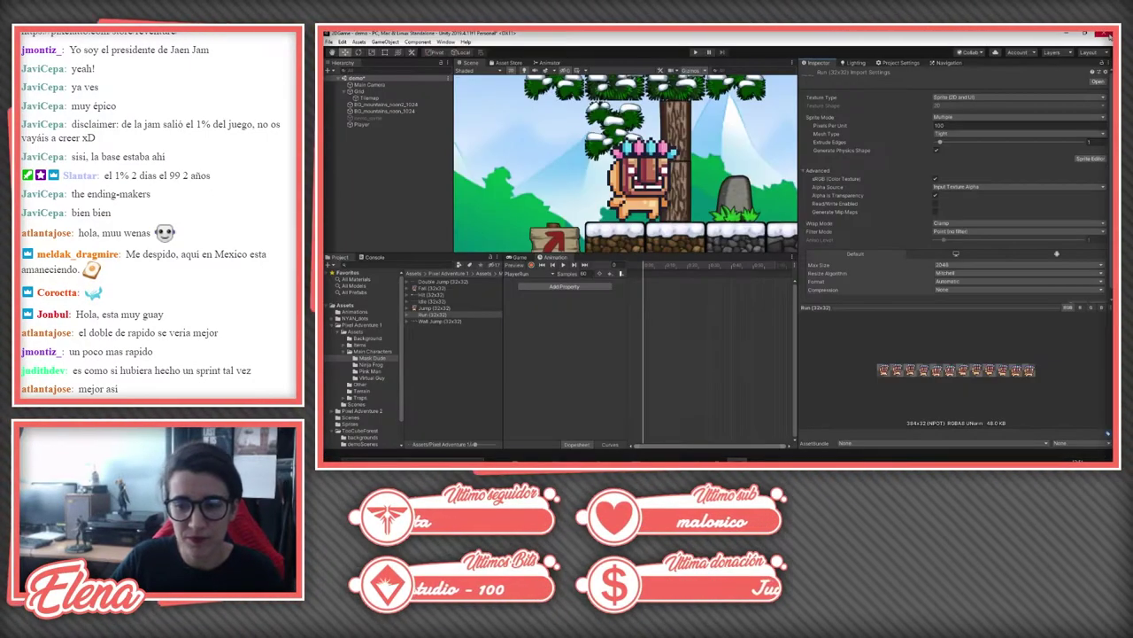
# Step: Key all 12 Run frames into PlayerRun at 12 samples and preview the run cycle
pyautogui.click(408, 315)
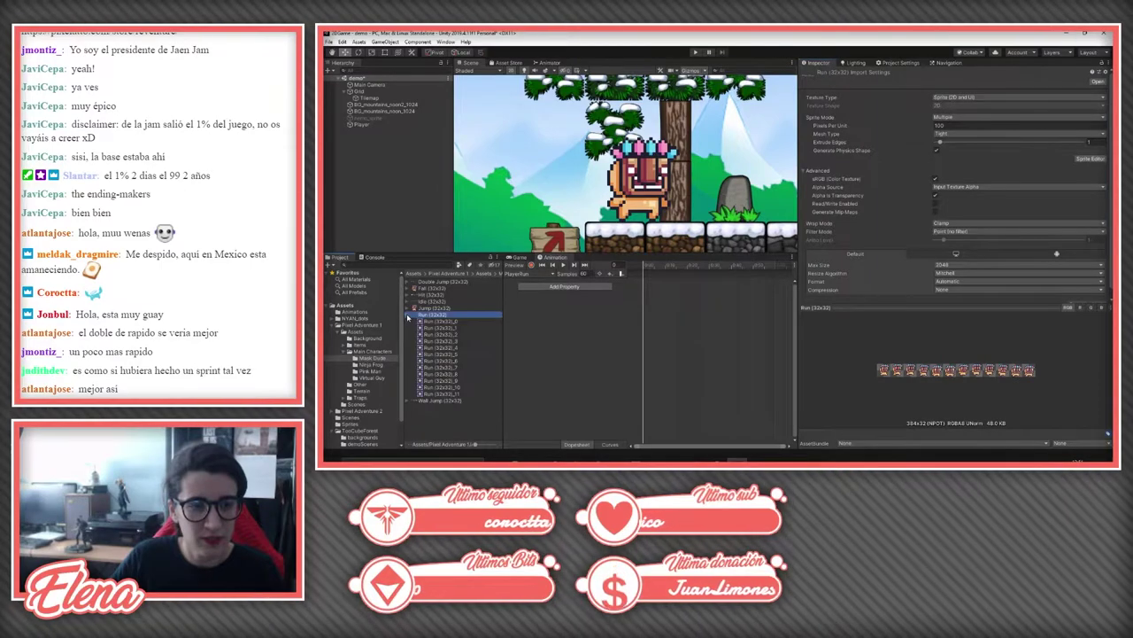
pyautogui.click(435, 321)
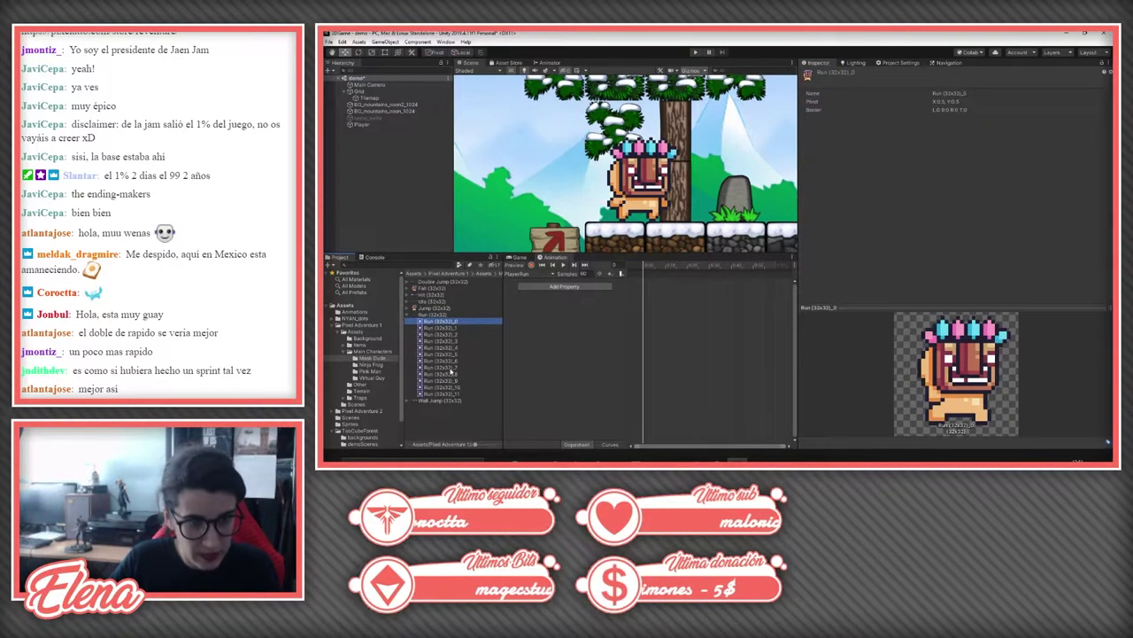
pyautogui.keyDown('shift'); pyautogui.click(454, 394); pyautogui.keyUp('shift')
pyautogui.moveTo(455, 394); pyautogui.dragTo(692, 327)
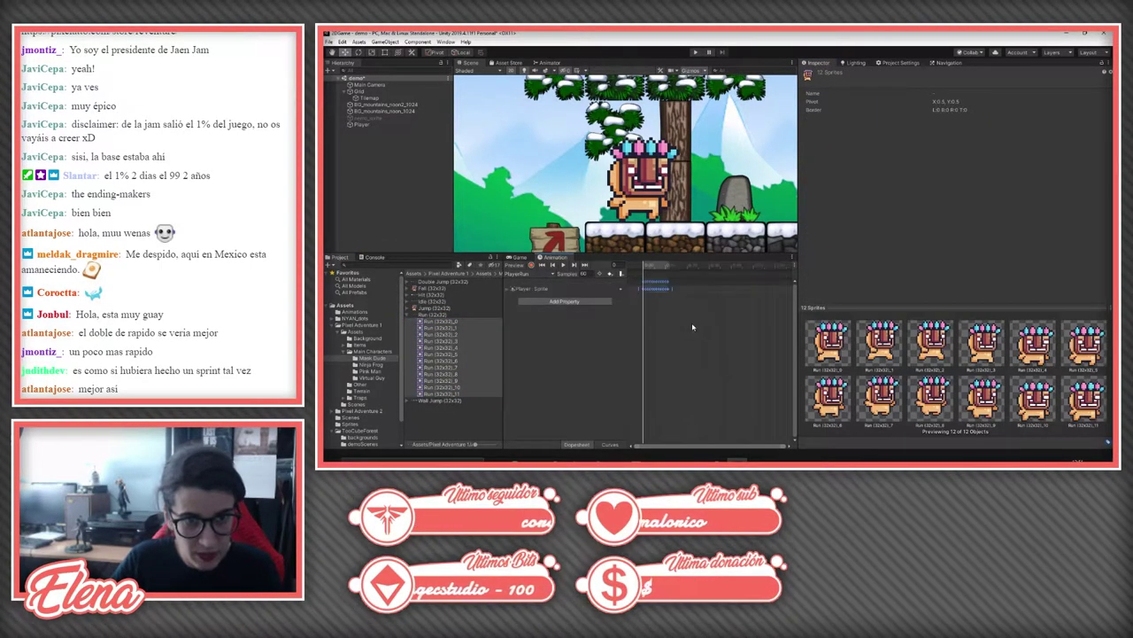
pyautogui.write('12')
pyautogui.press('Return')
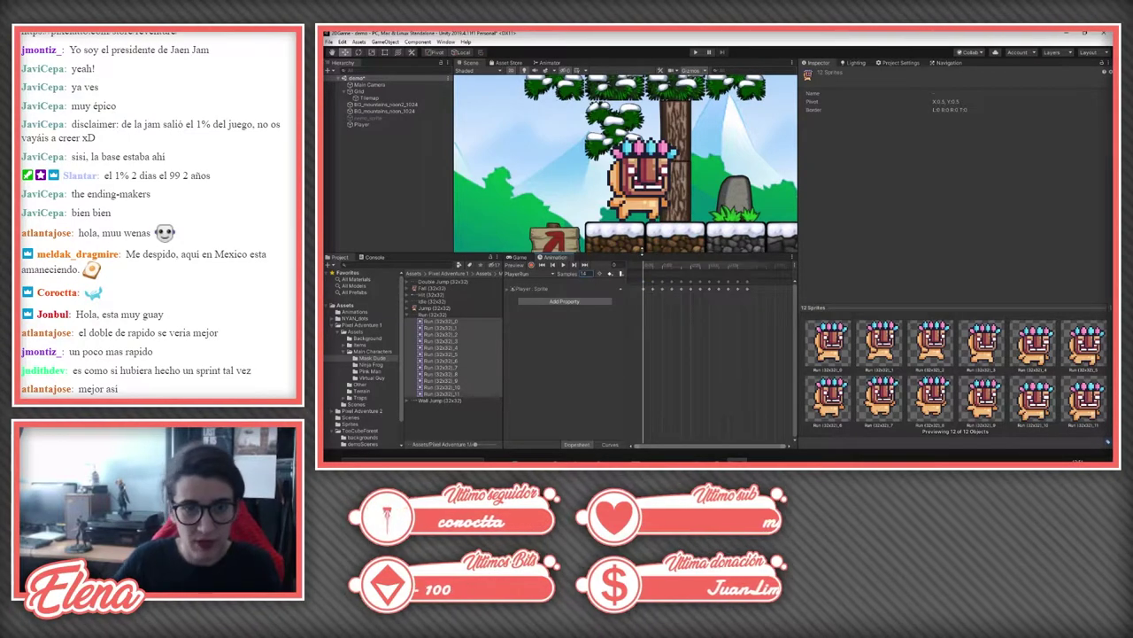
pyautogui.click(563, 264)
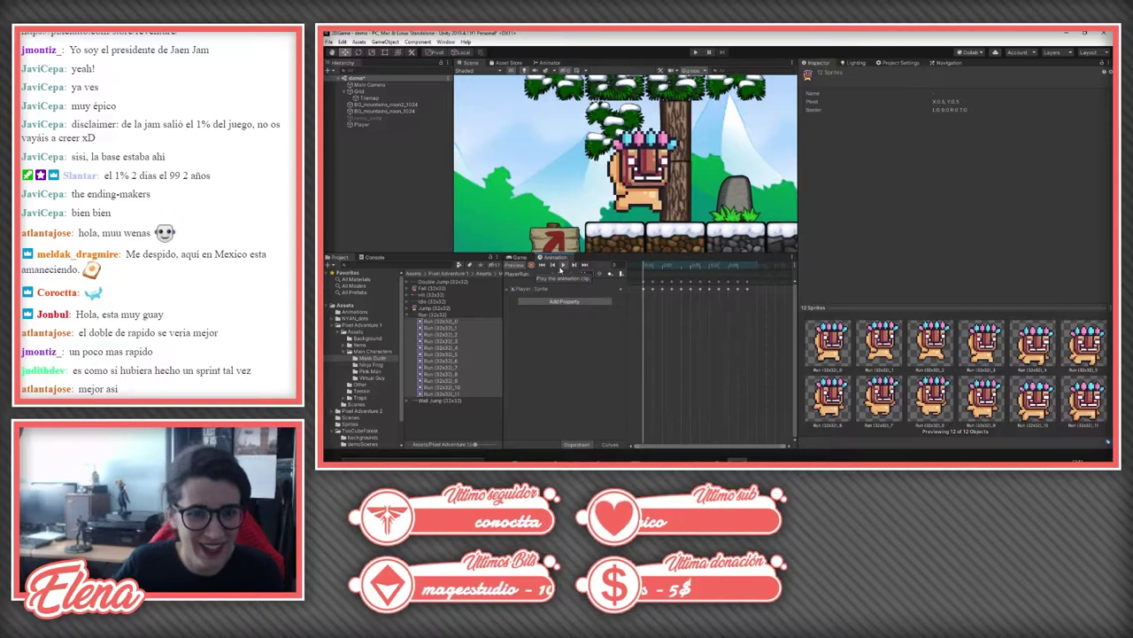
pyautogui.click(377, 125)
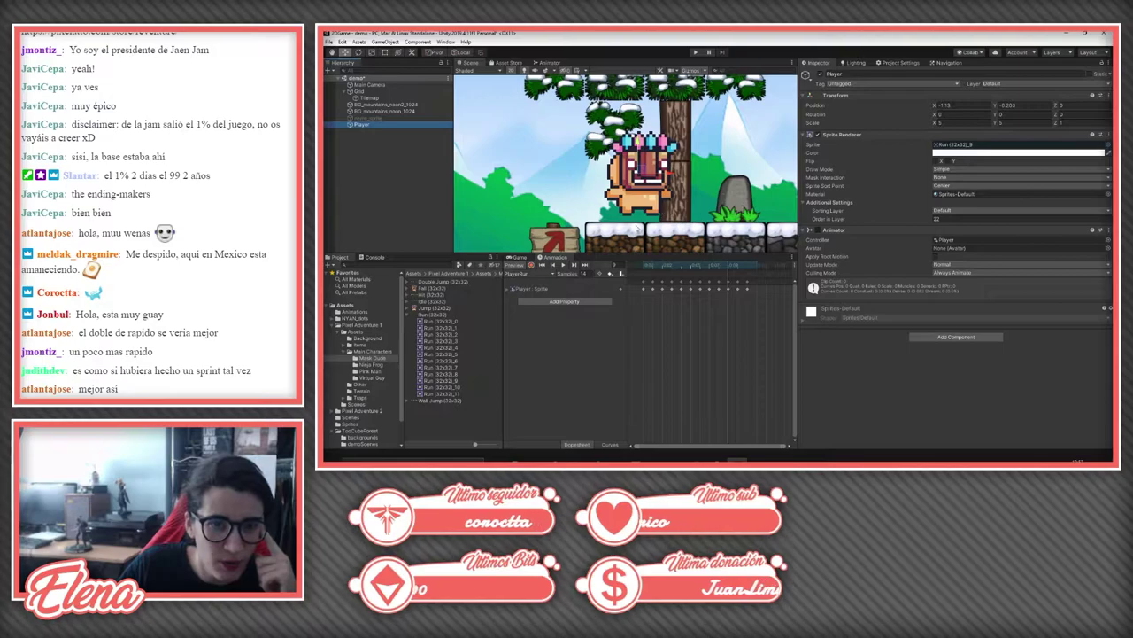
# Step: Collapse Run (32x32) and compare the Jump (32x32) and Fall (32x32) sprite sheets
pyautogui.click(430, 316)
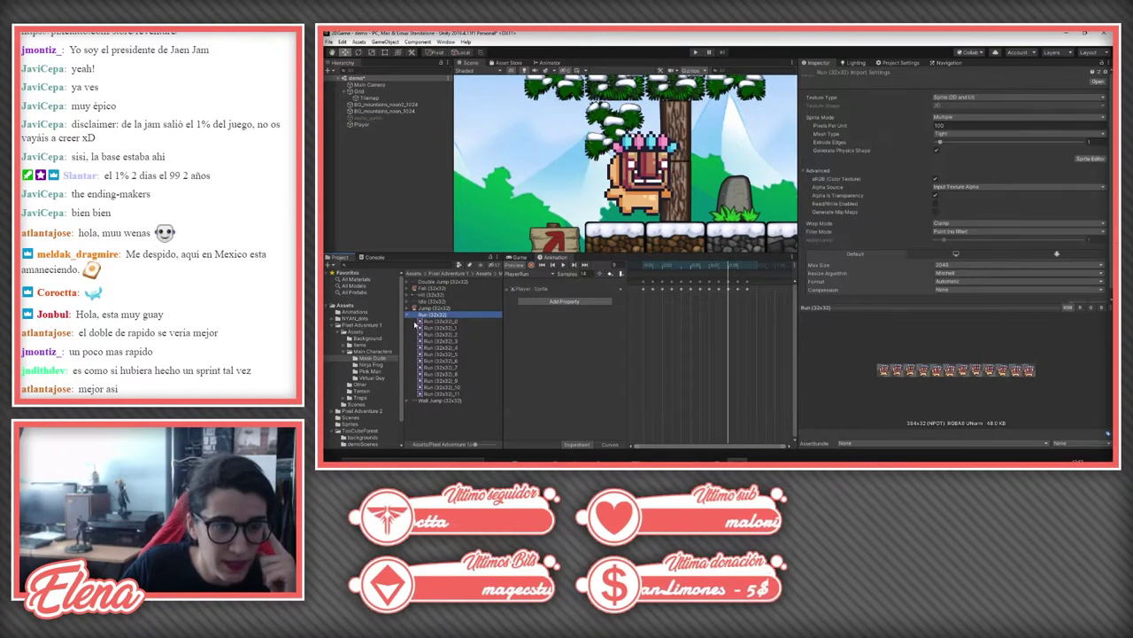
pyautogui.click(411, 316)
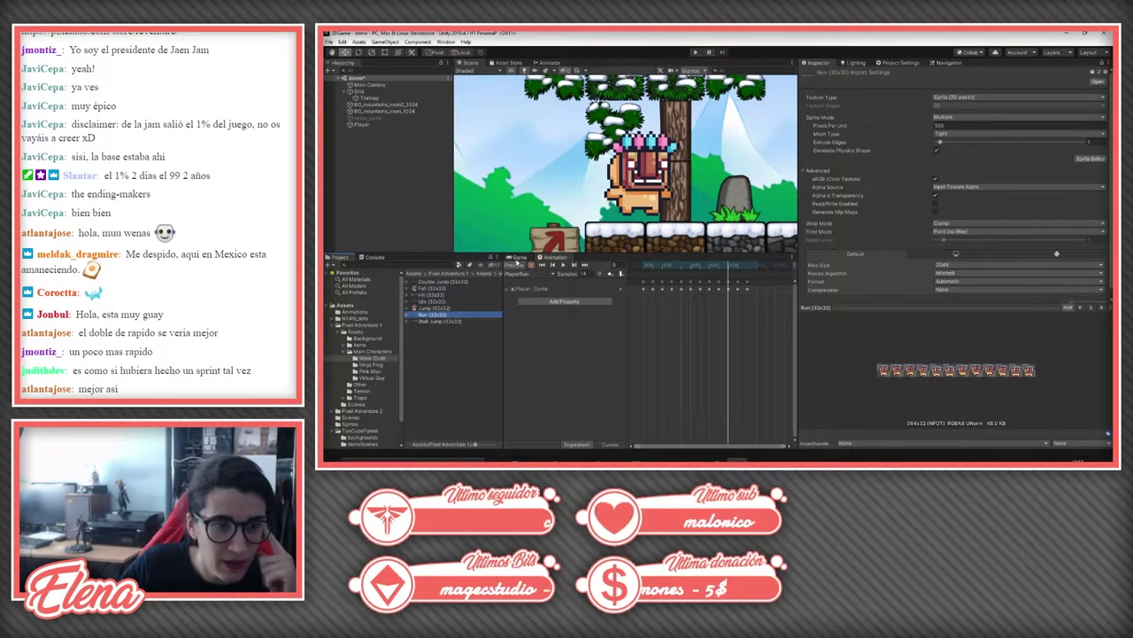
pyautogui.click(447, 307)
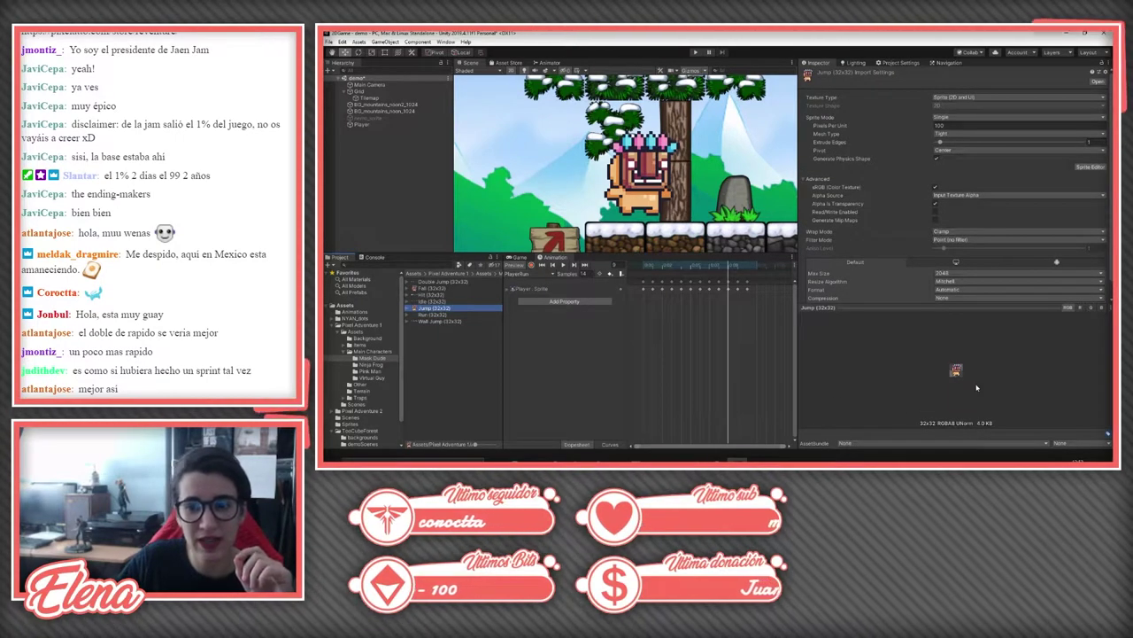
pyautogui.click(429, 287)
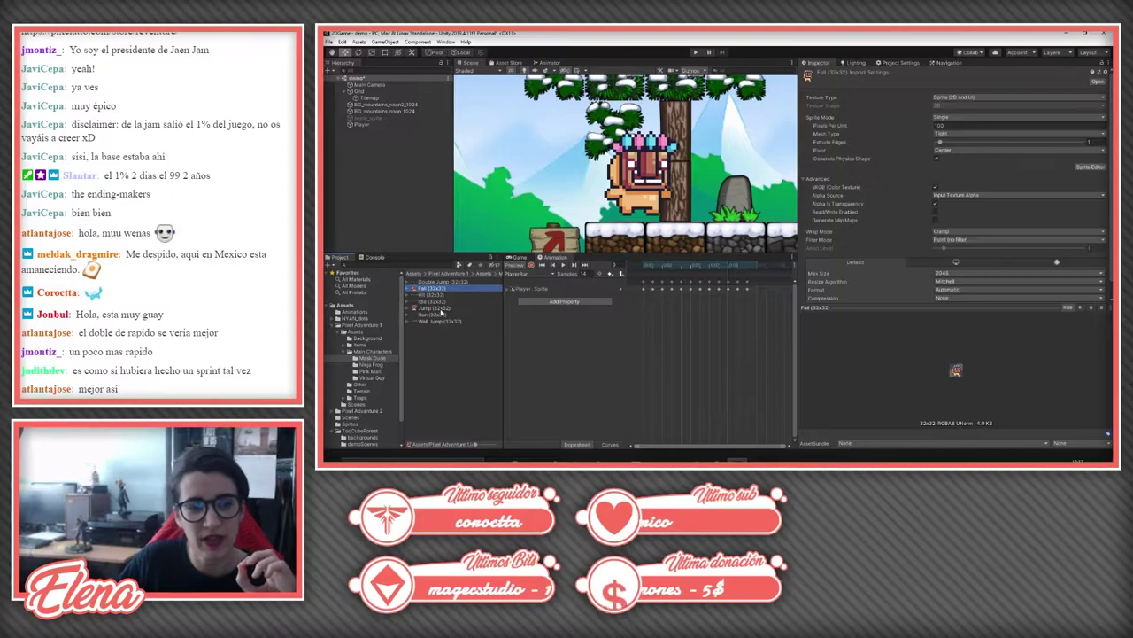
pyautogui.click(441, 310)
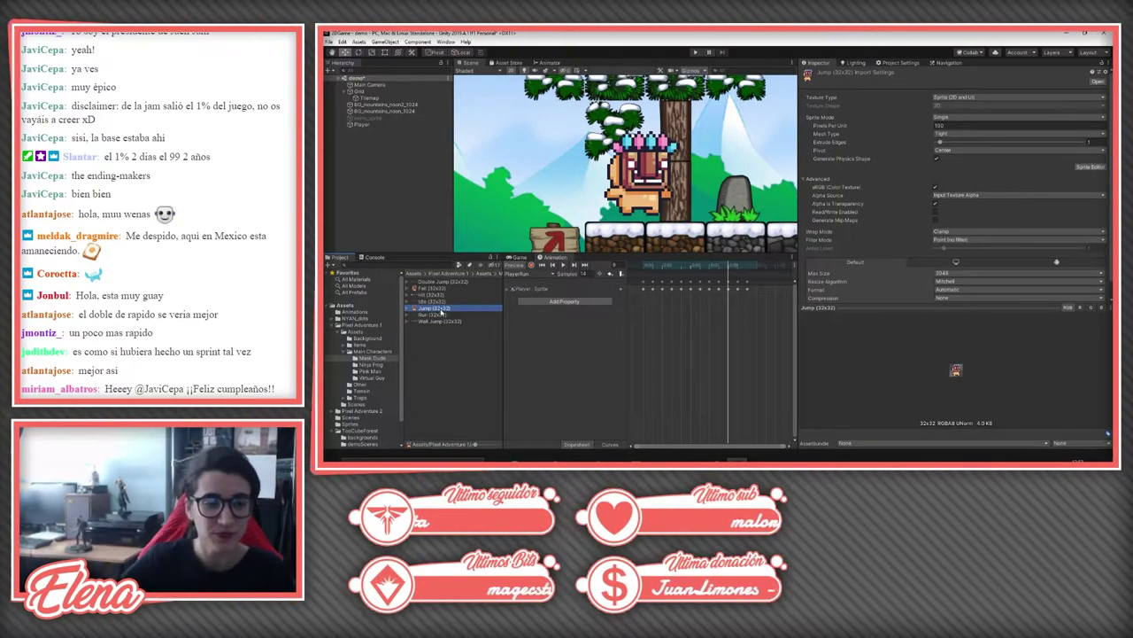
pyautogui.click(430, 288)
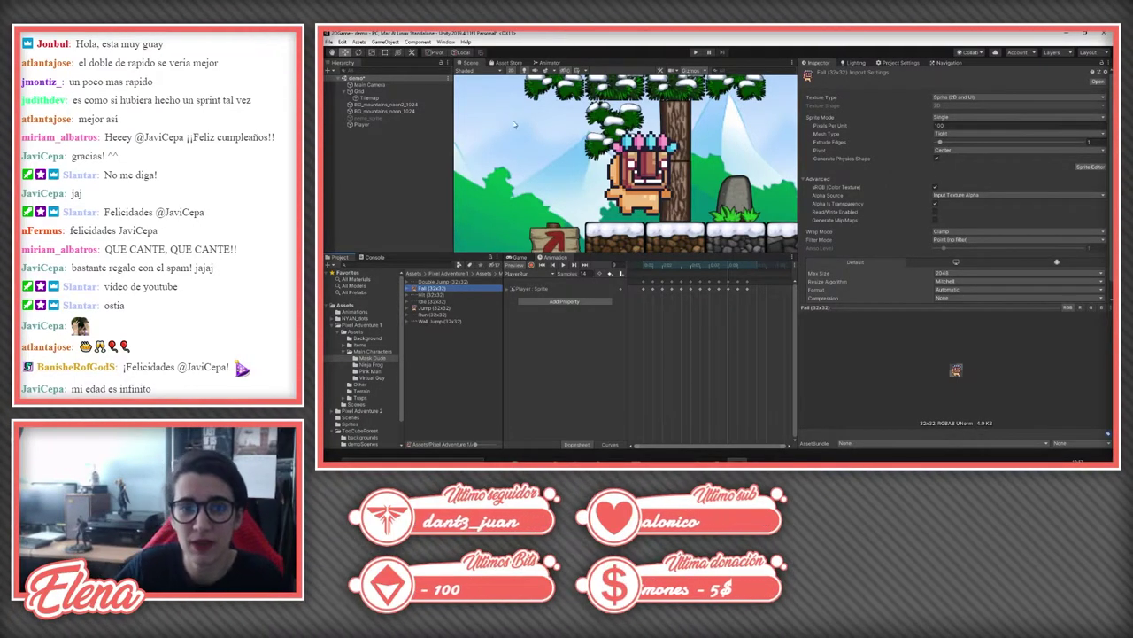
pyautogui.scroll(-5, 514, 125)
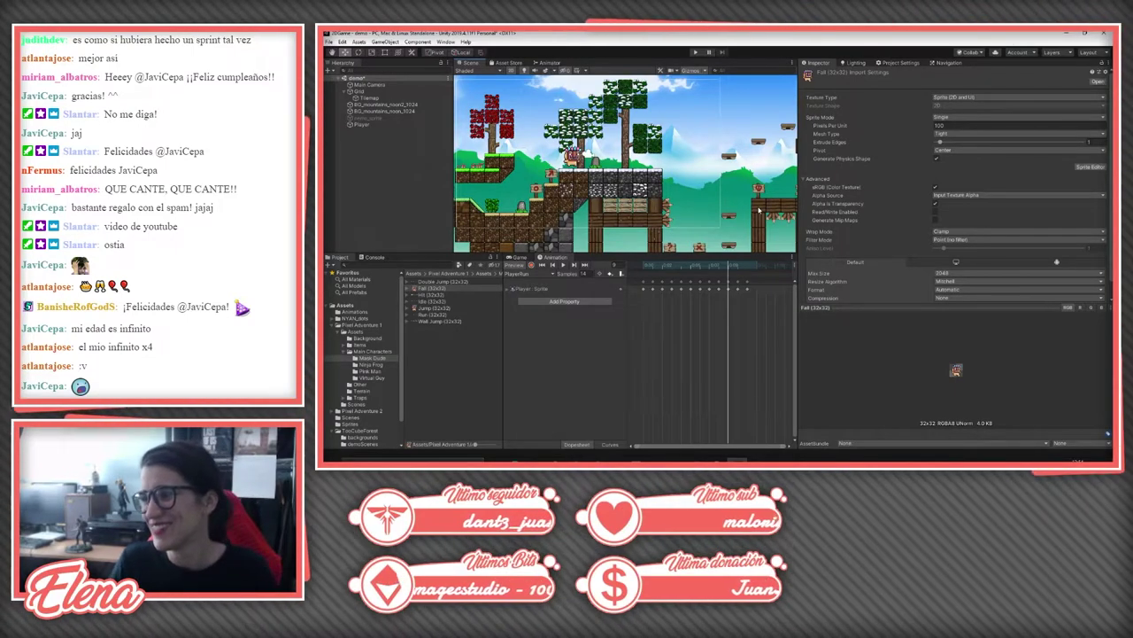
pyautogui.scroll(2, 758, 210)
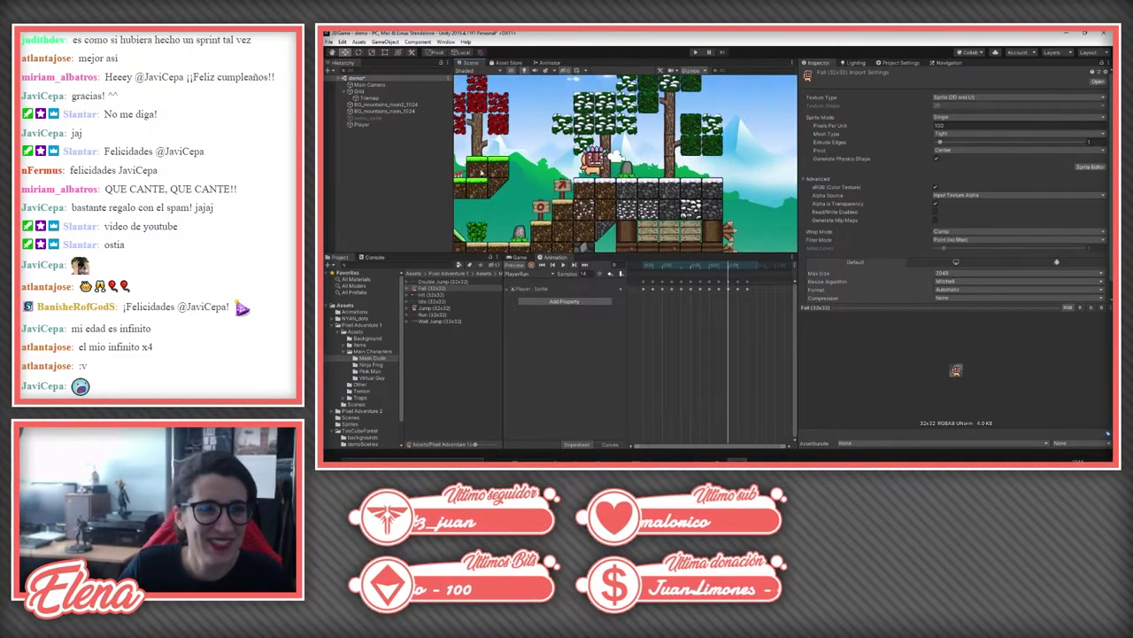
# Step: Create a new animation clip named PlayerJump for the Player
pyautogui.doubleClick(362, 124)
pyautogui.scroll(-1, 610, 189)
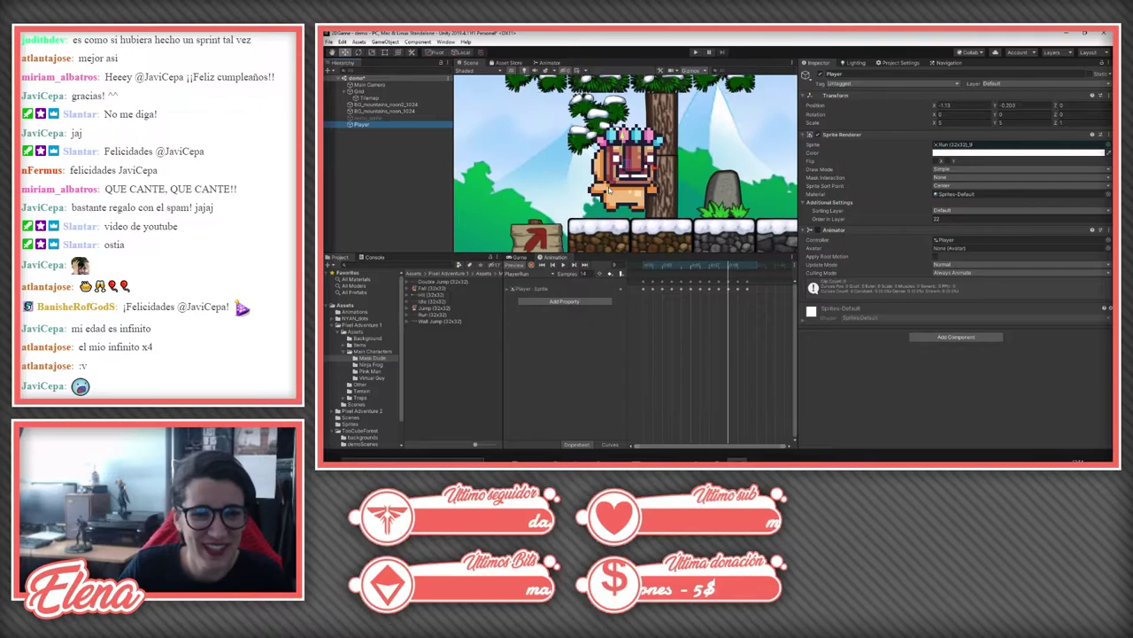
pyautogui.click(541, 275)
pyautogui.click(551, 303)
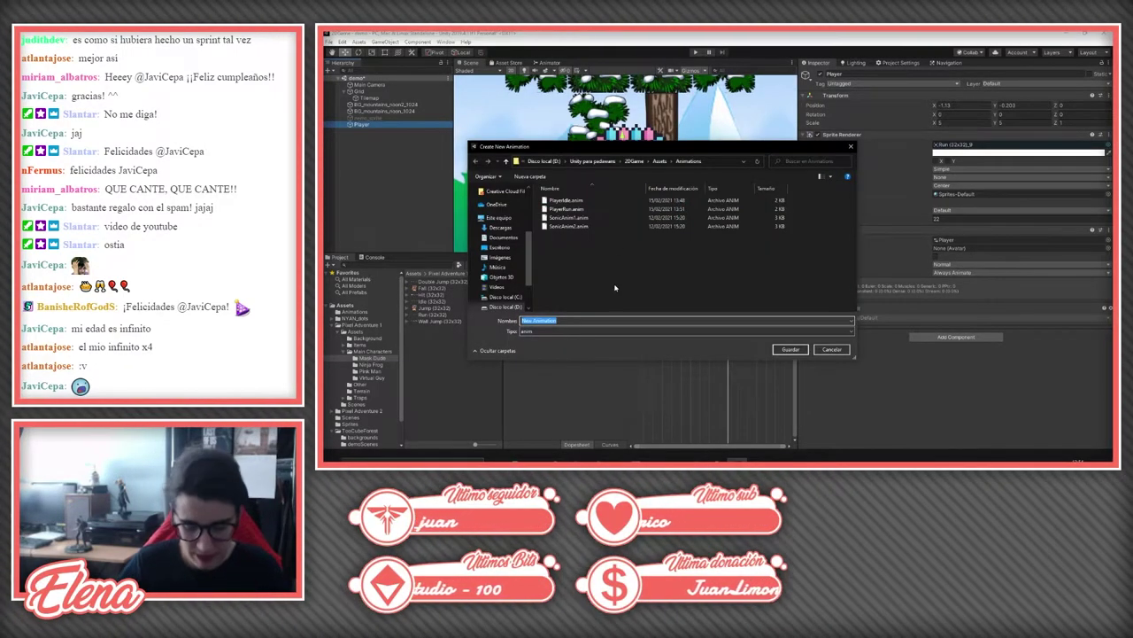
pyautogui.write('Player')
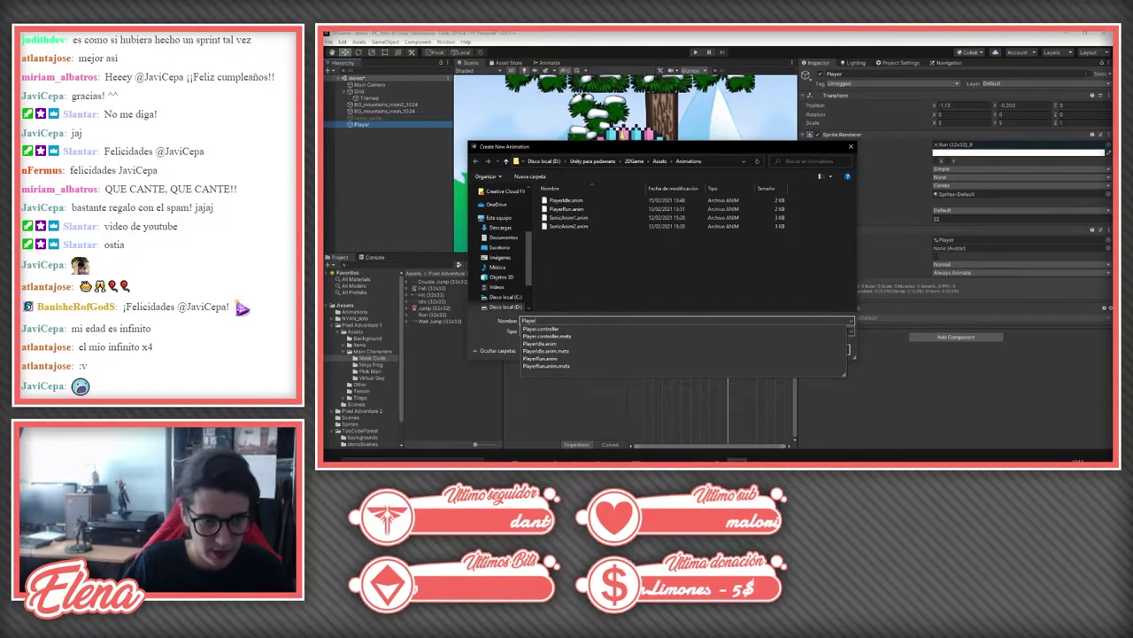
pyautogui.write('Jump')
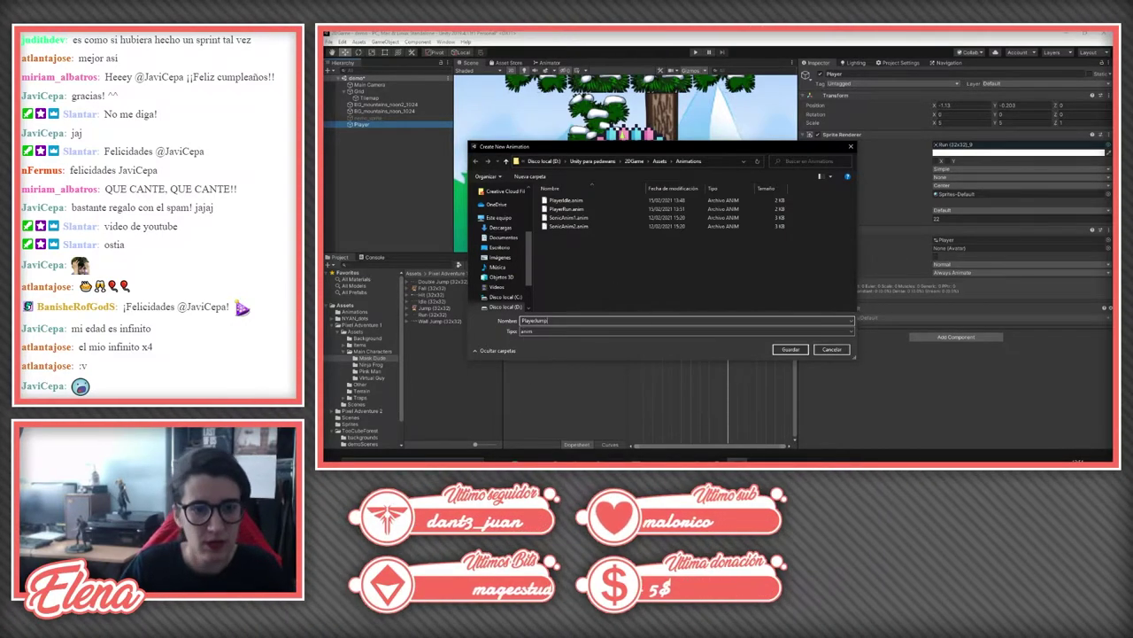
pyautogui.press('Return')
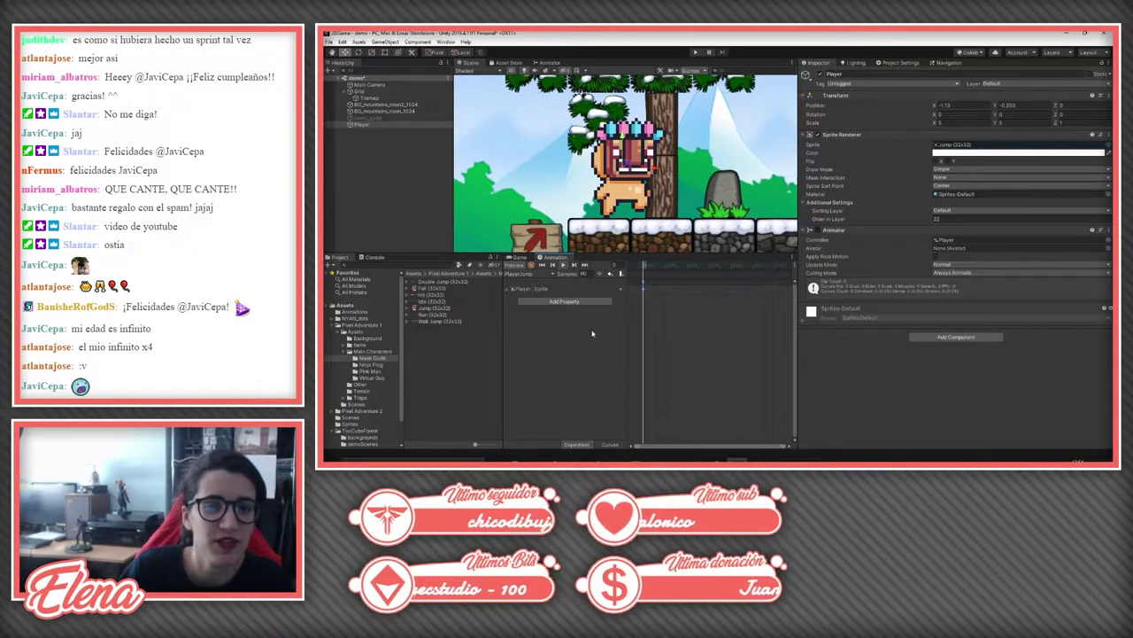
# Step: Create another new clip named PlayerFall
pyautogui.click(564, 301)
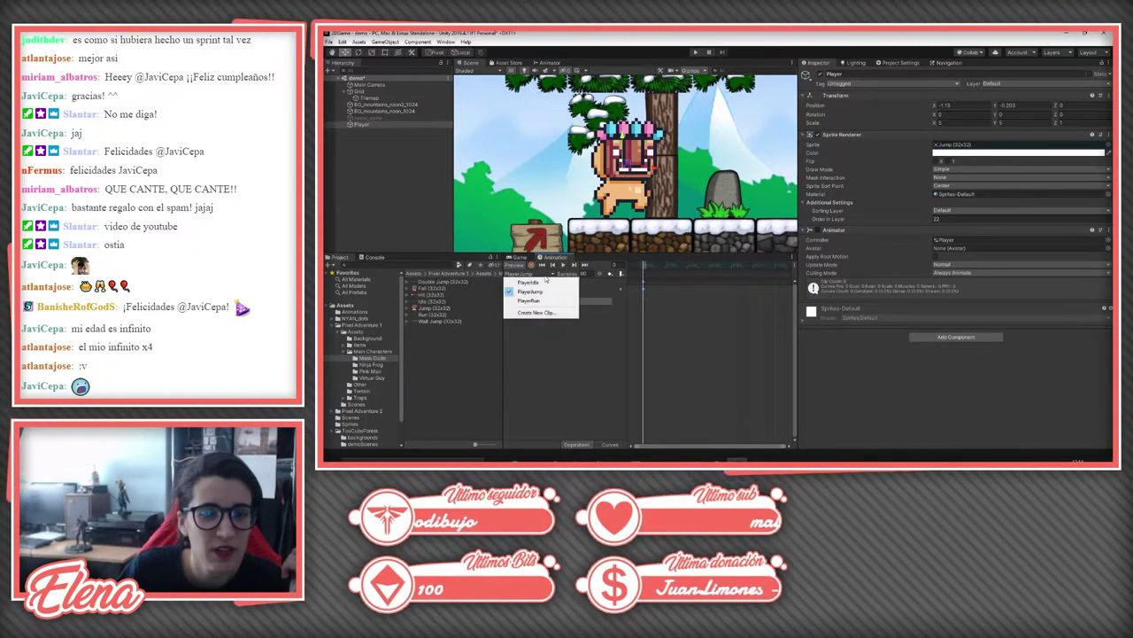
pyautogui.click(542, 315)
pyautogui.click(543, 315)
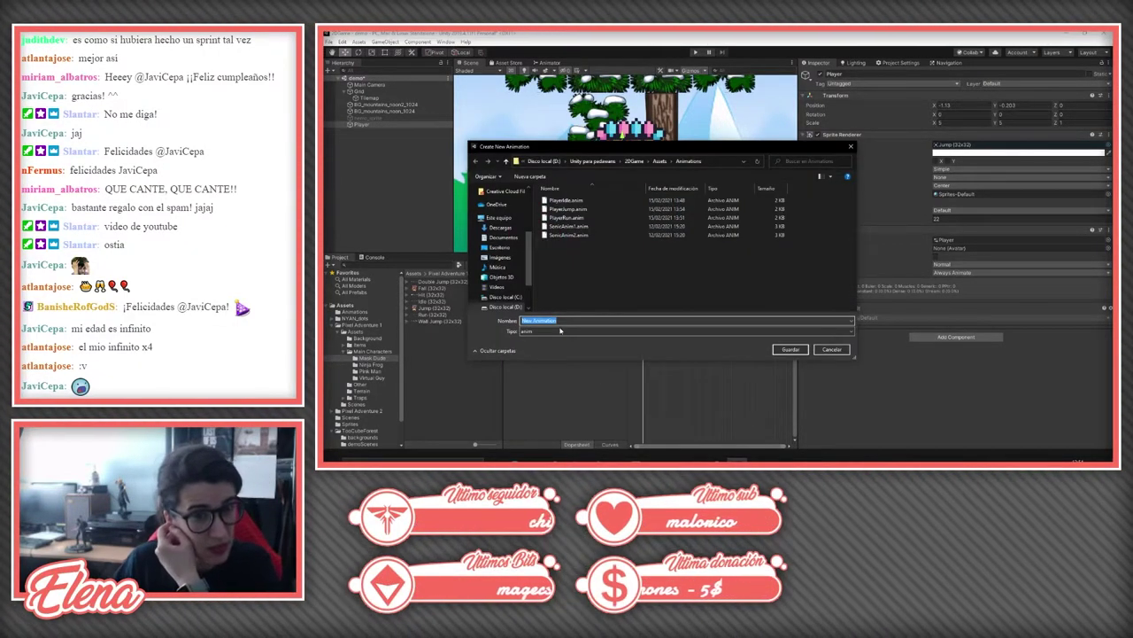
pyautogui.write('Player')
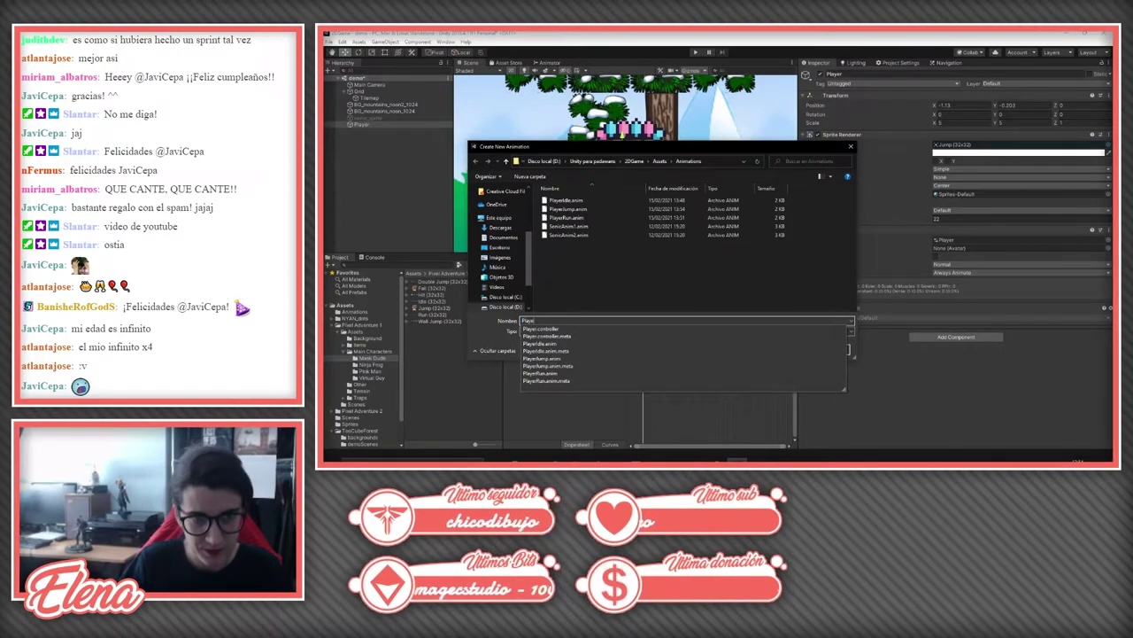
pyautogui.write('Fall')
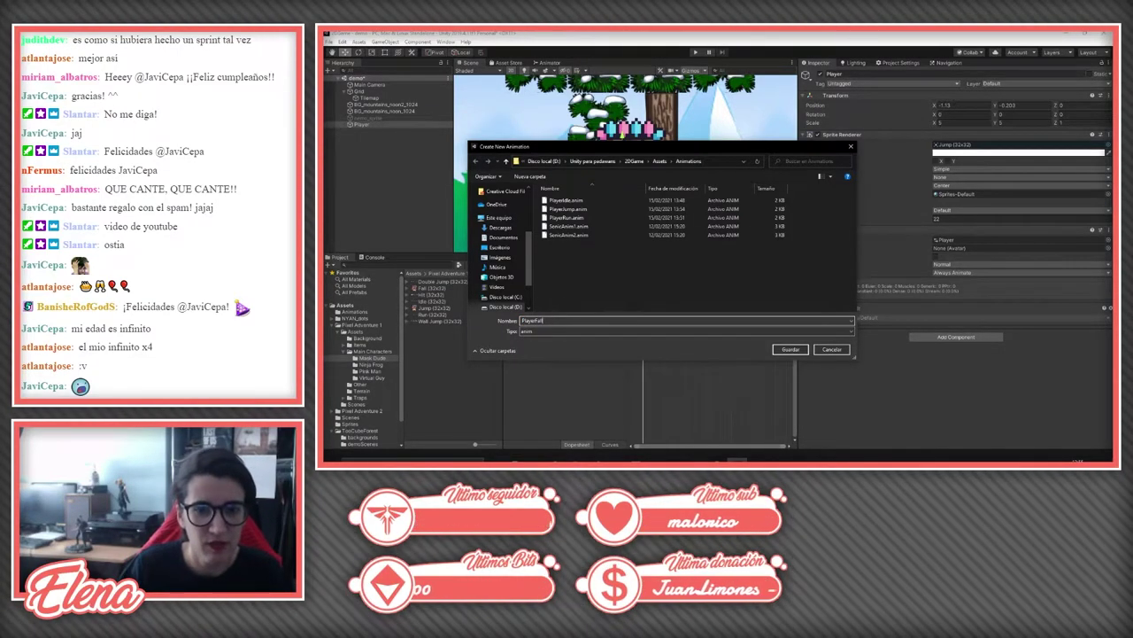
pyautogui.press('Return')
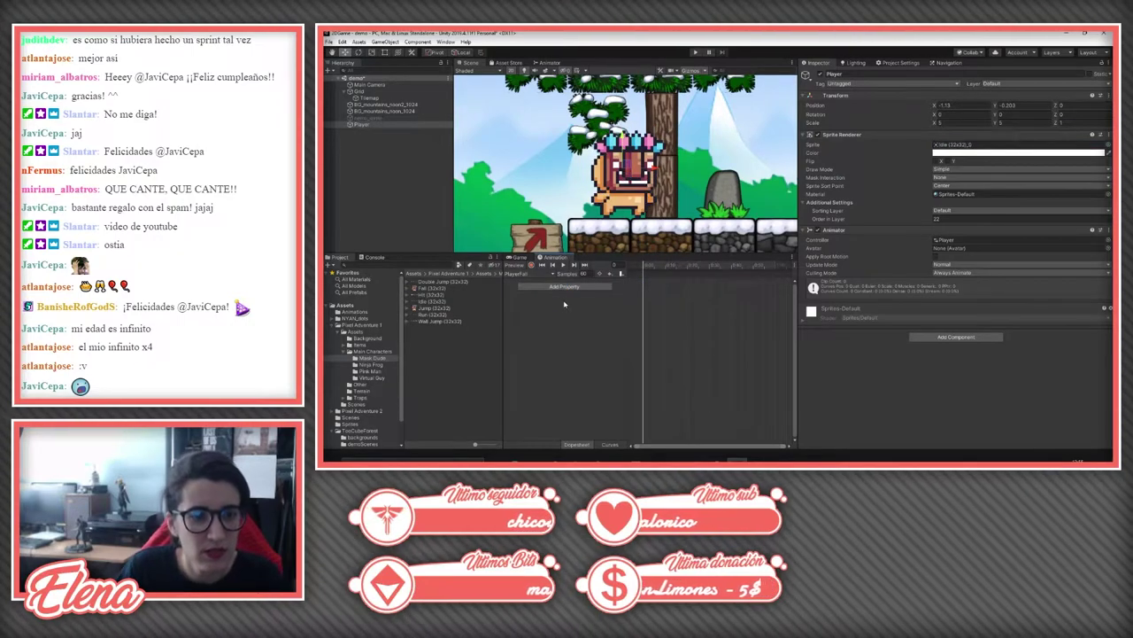
# Step: Add the Fall sprite to PlayerFall, then open the Animator graph with Player selected
pyautogui.moveTo(434, 288); pyautogui.dragTo(672, 307)
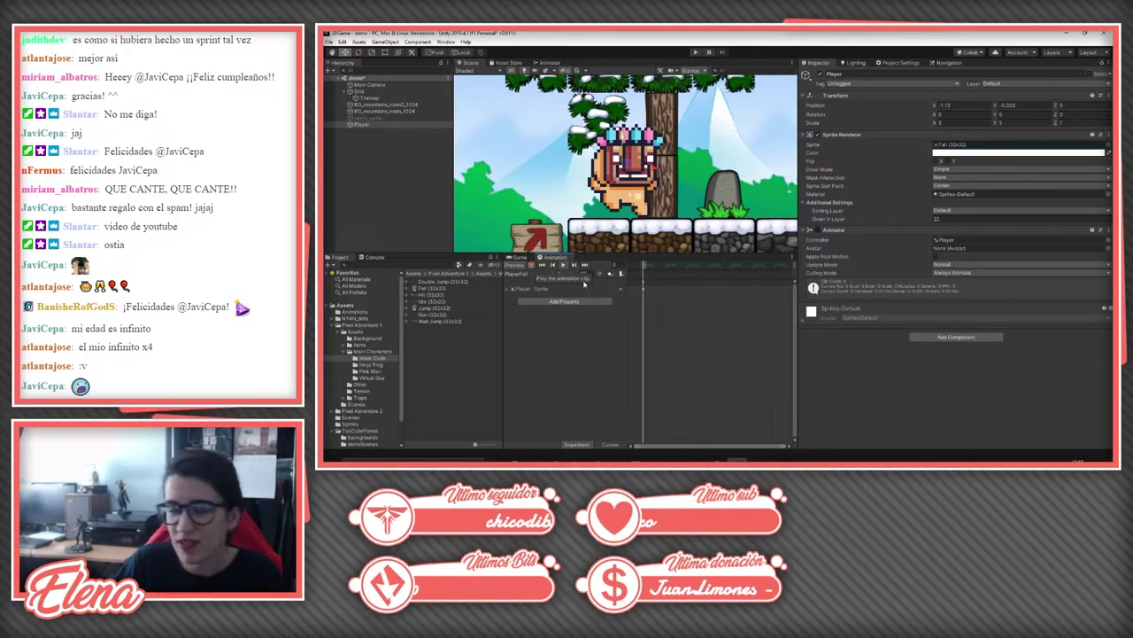
pyautogui.click(521, 258)
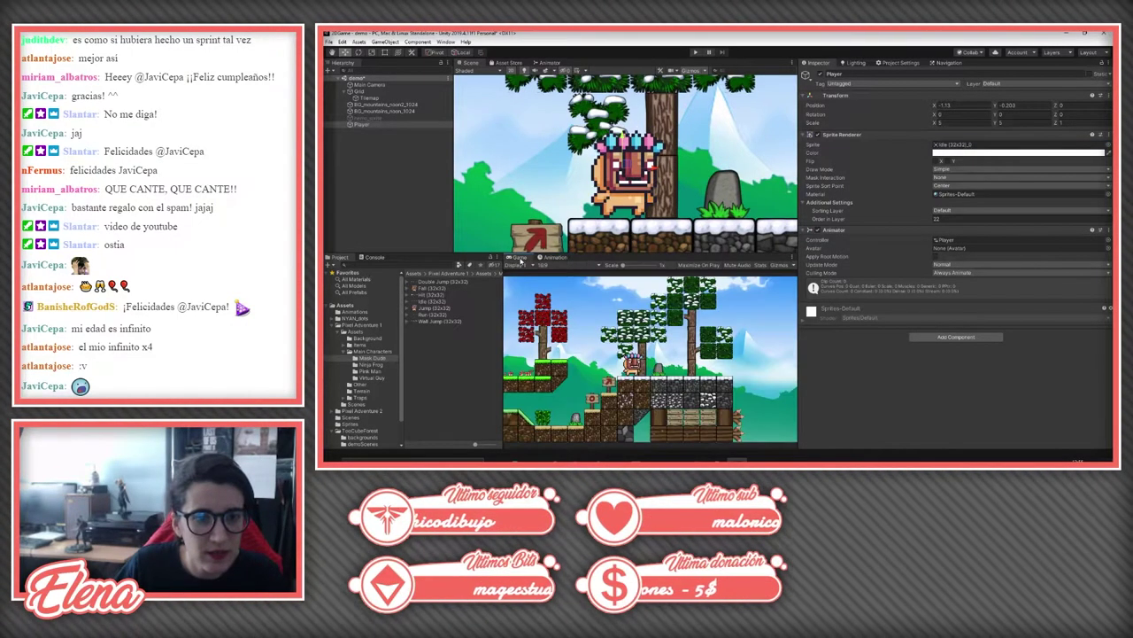
pyautogui.click(344, 91)
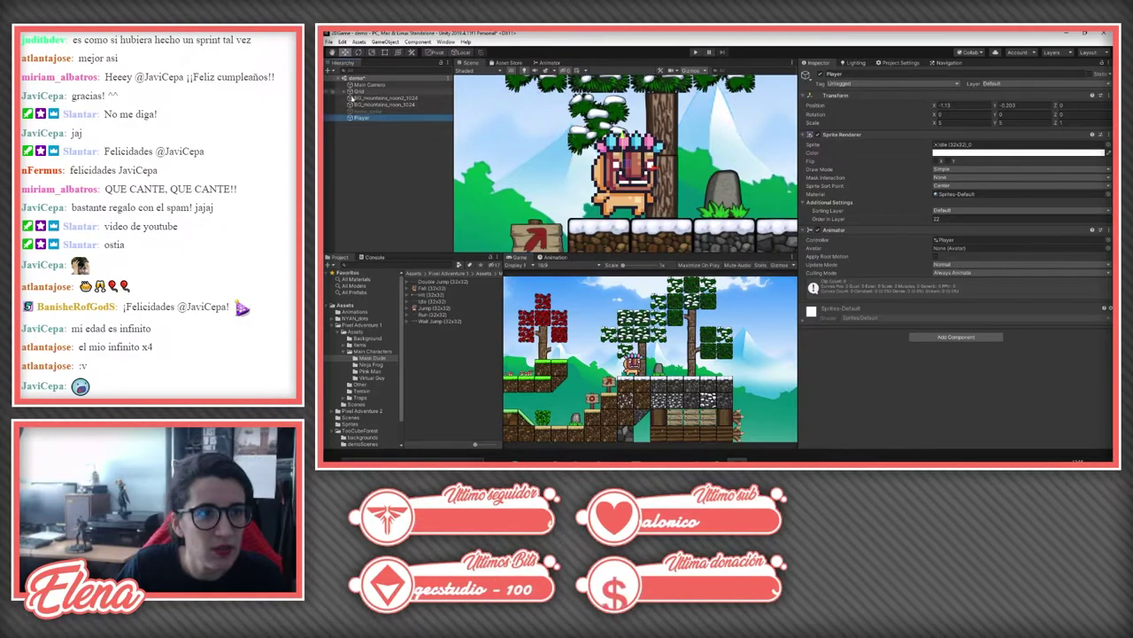
pyautogui.click(362, 118)
pyautogui.click(525, 69)
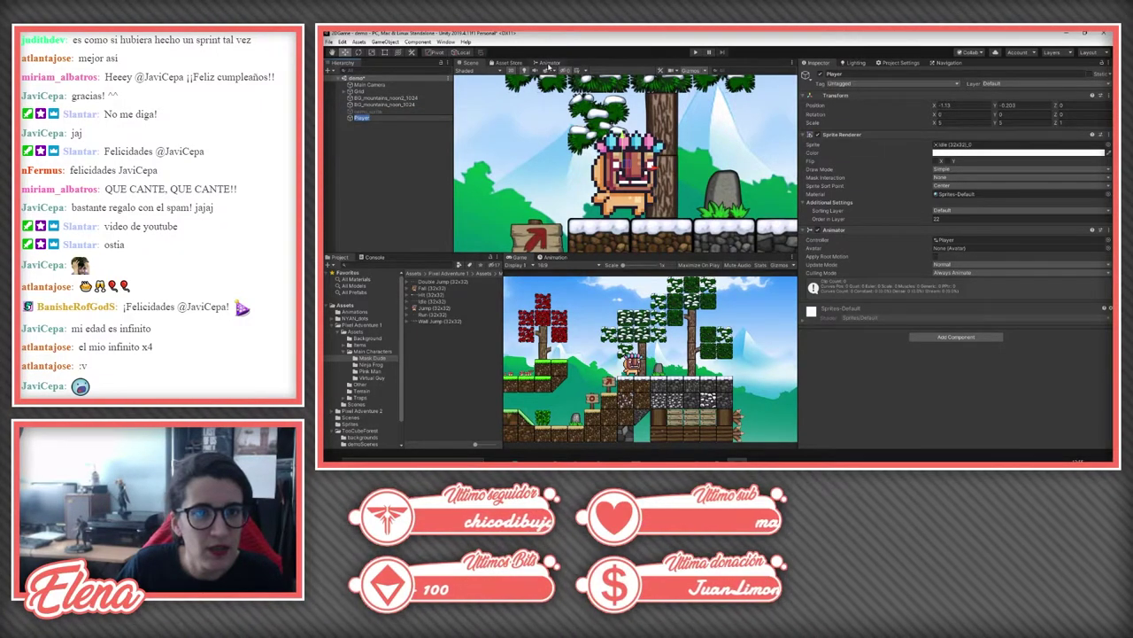
pyautogui.click(548, 63)
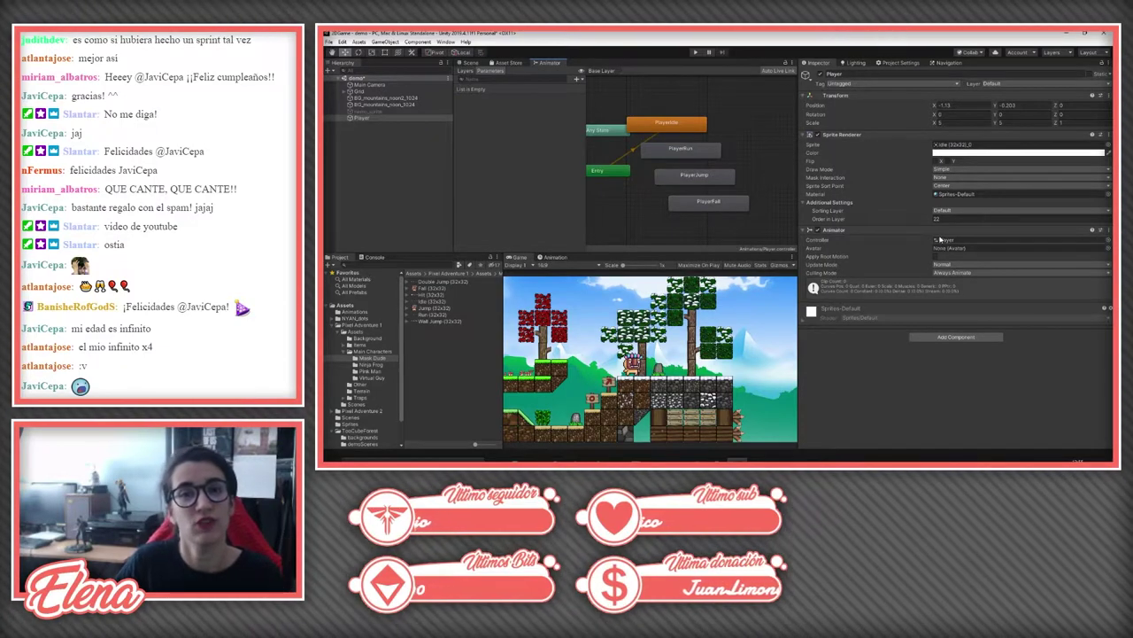
# Step: Locate the Player controller and arrange the PlayerIdle, PlayerRun, PlayerJump and PlayerFall states
pyautogui.click(941, 239)
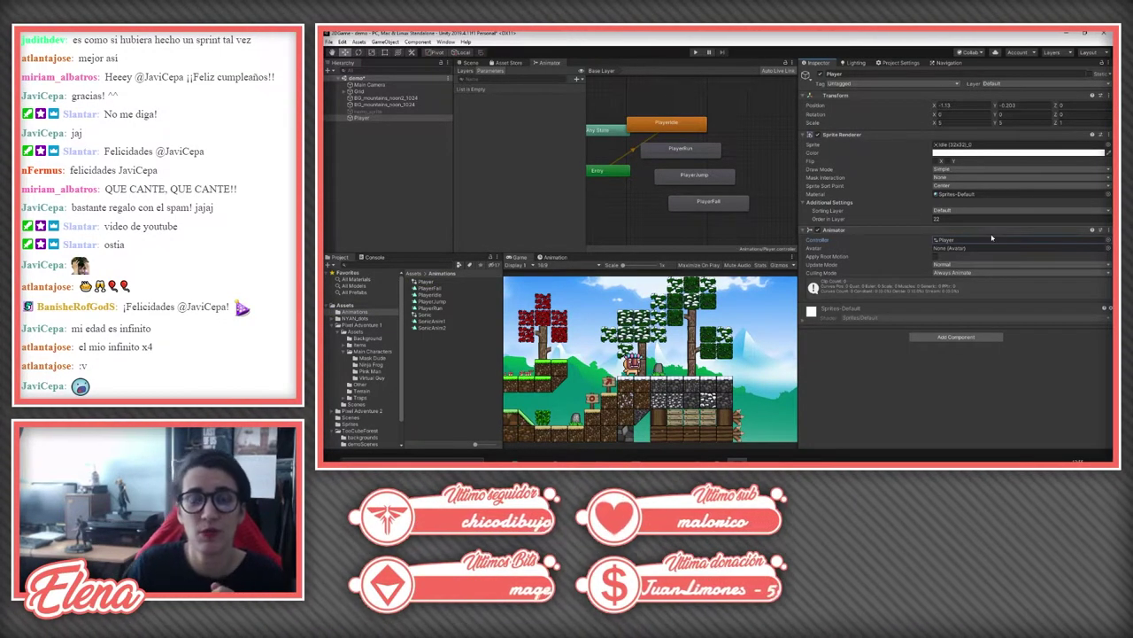
pyautogui.moveTo(667, 124); pyautogui.dragTo(670, 115)
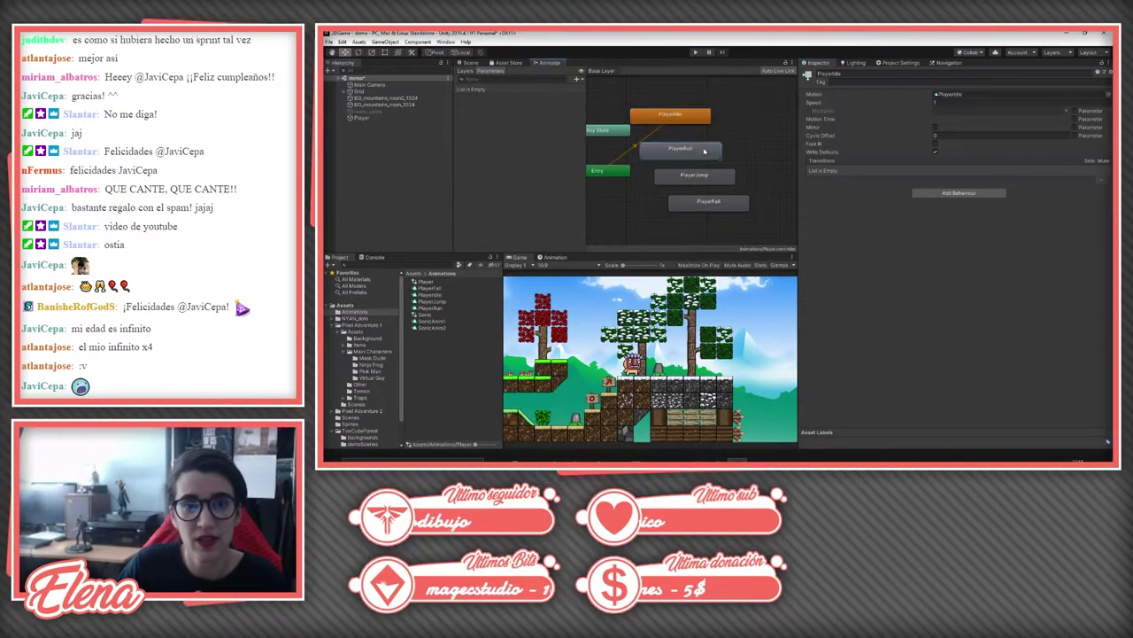
pyautogui.click(717, 149)
pyautogui.click(721, 176)
pyautogui.moveTo(718, 208); pyautogui.dragTo(728, 207)
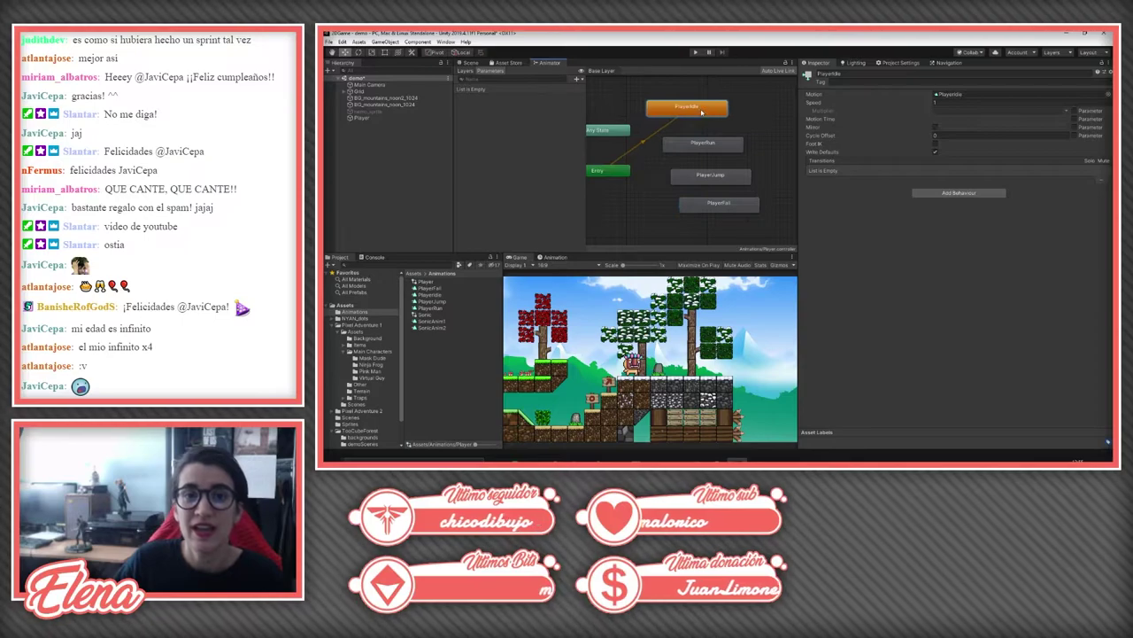
pyautogui.moveTo(686, 117); pyautogui.dragTo(698, 113)
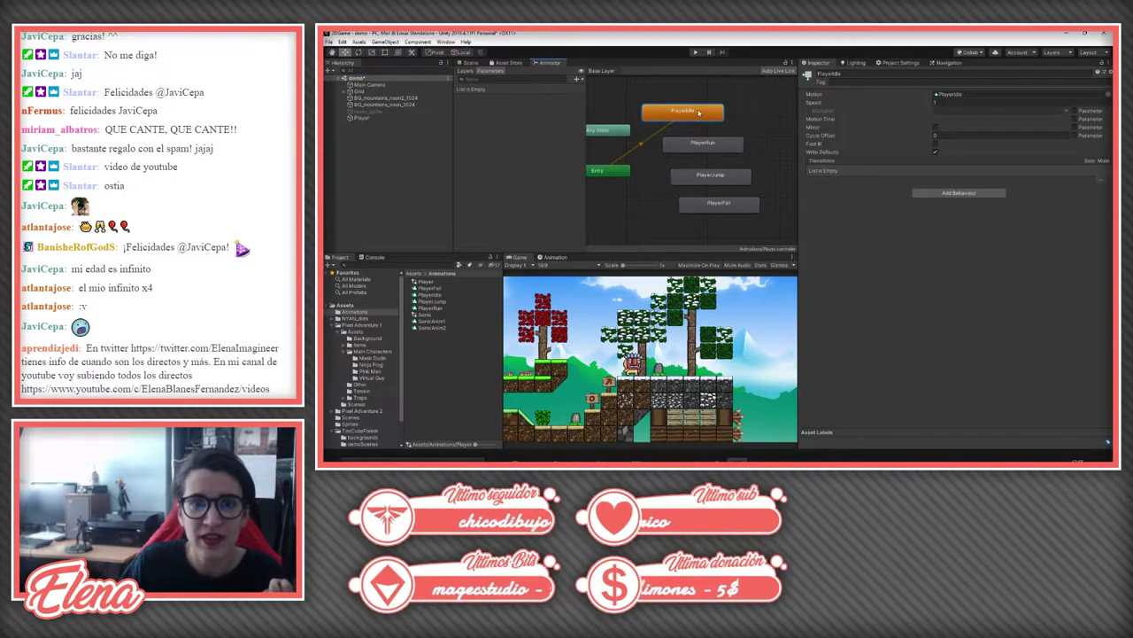
pyautogui.moveTo(698, 113); pyautogui.dragTo(699, 107)
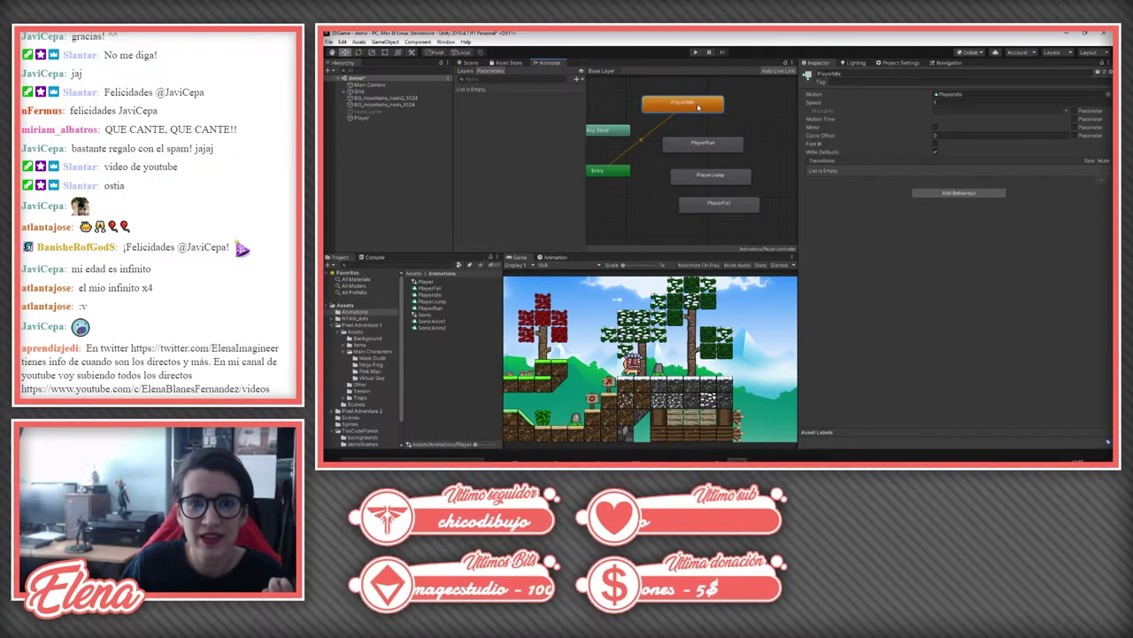
# Step: Run the game, watch the Animator graph show the idle state, then stop
pyautogui.click(475, 64)
pyautogui.click(695, 52)
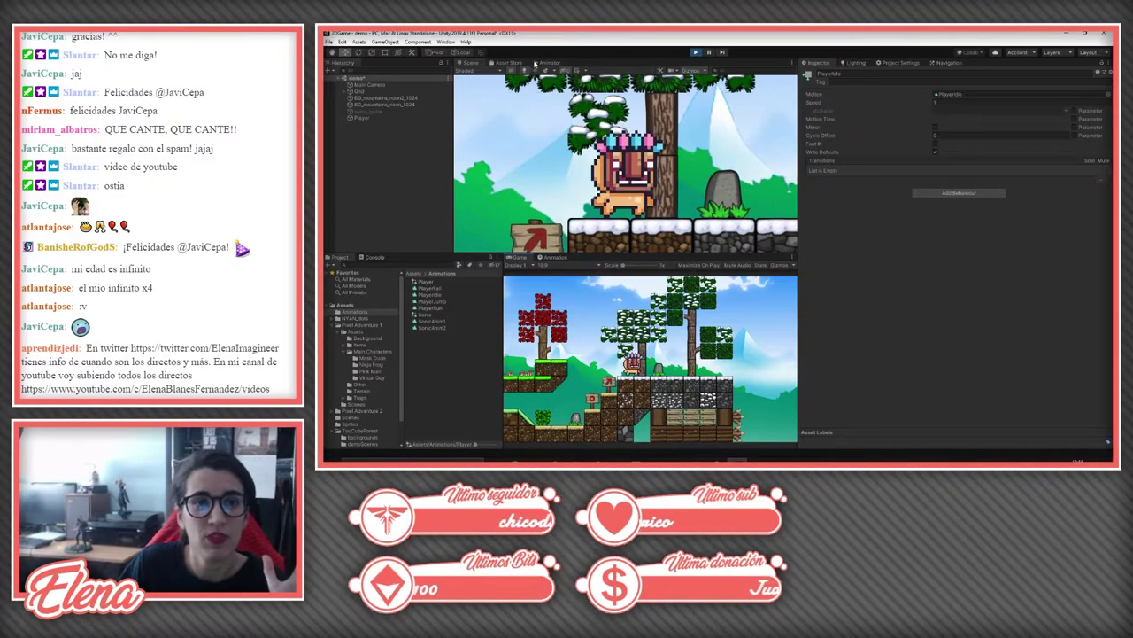
pyautogui.click(549, 63)
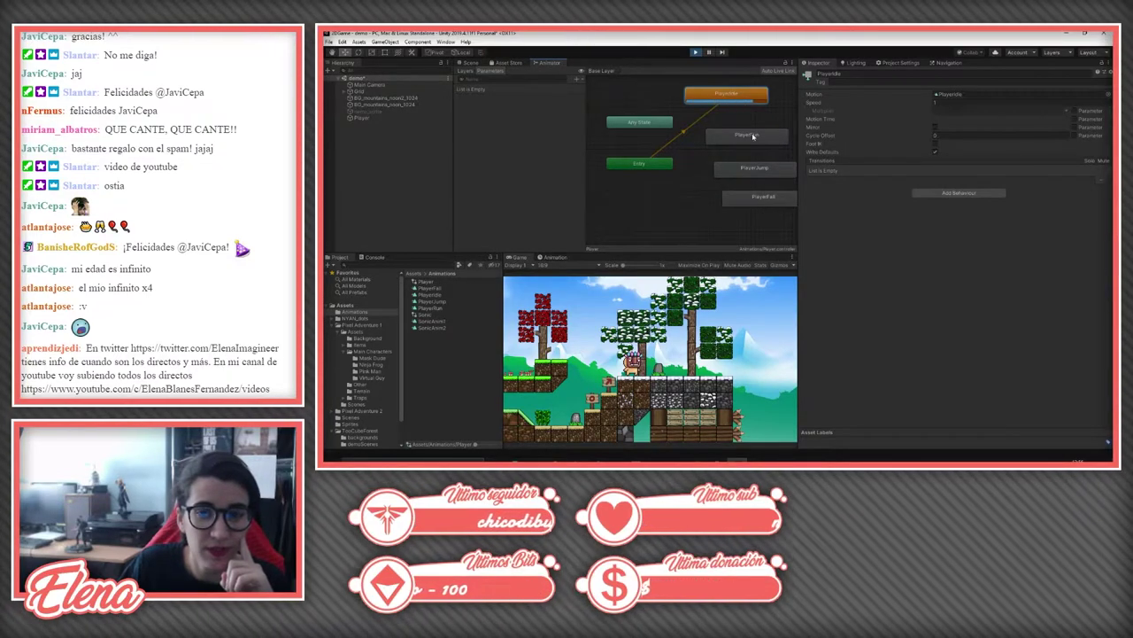
pyautogui.click(696, 54)
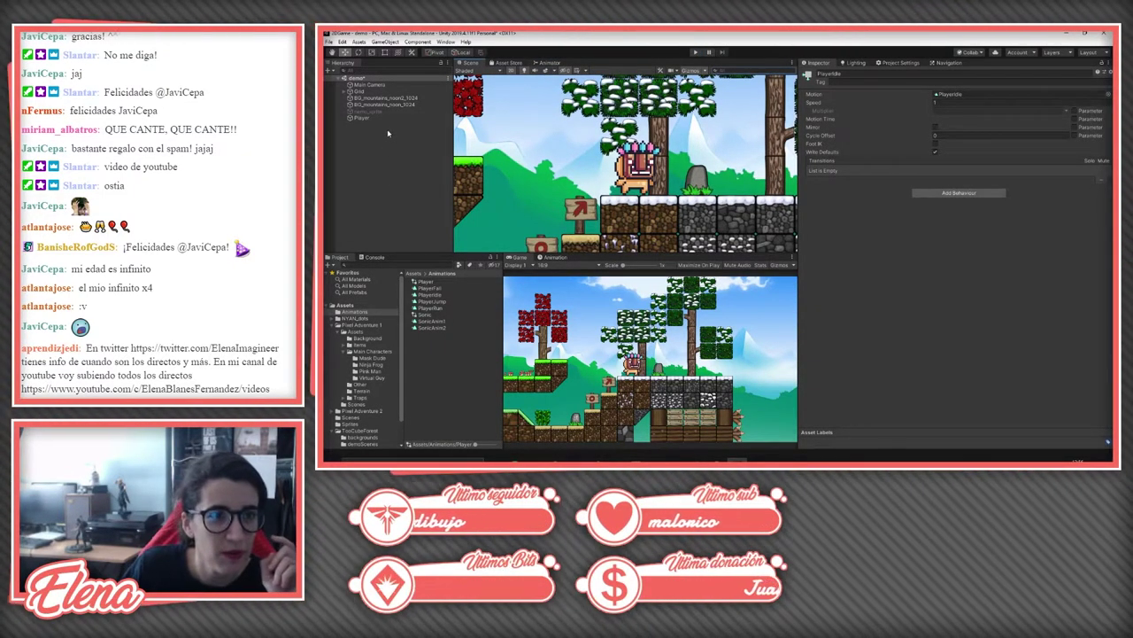
# Step: Select and frame the Player, then add a Rigidbody 2D component to it
pyautogui.click(375, 119)
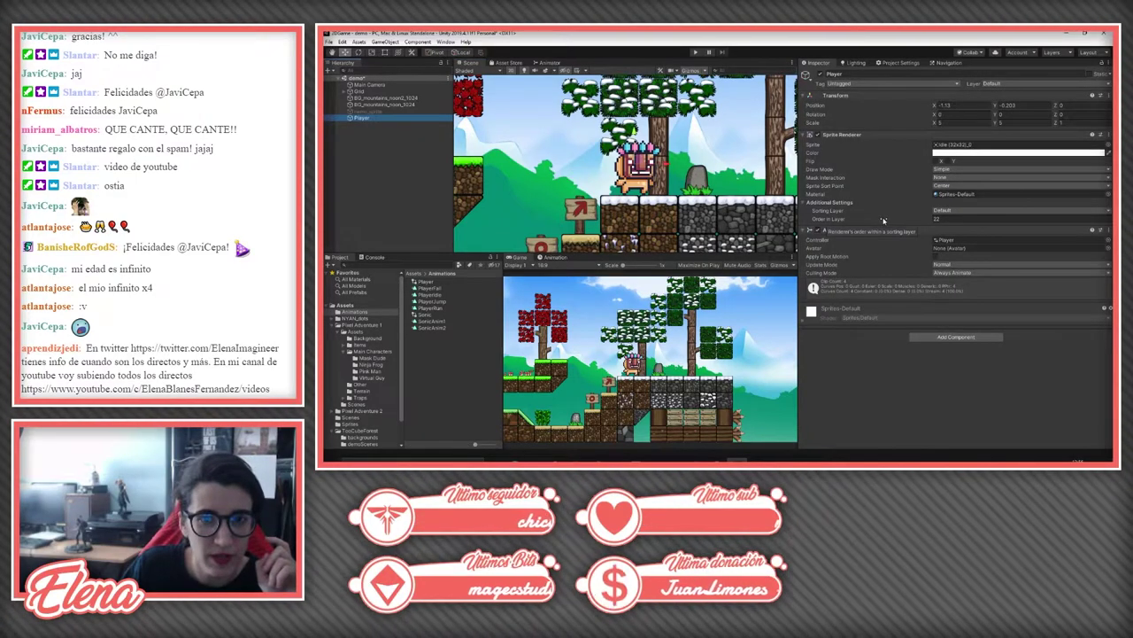
pyautogui.press('f')
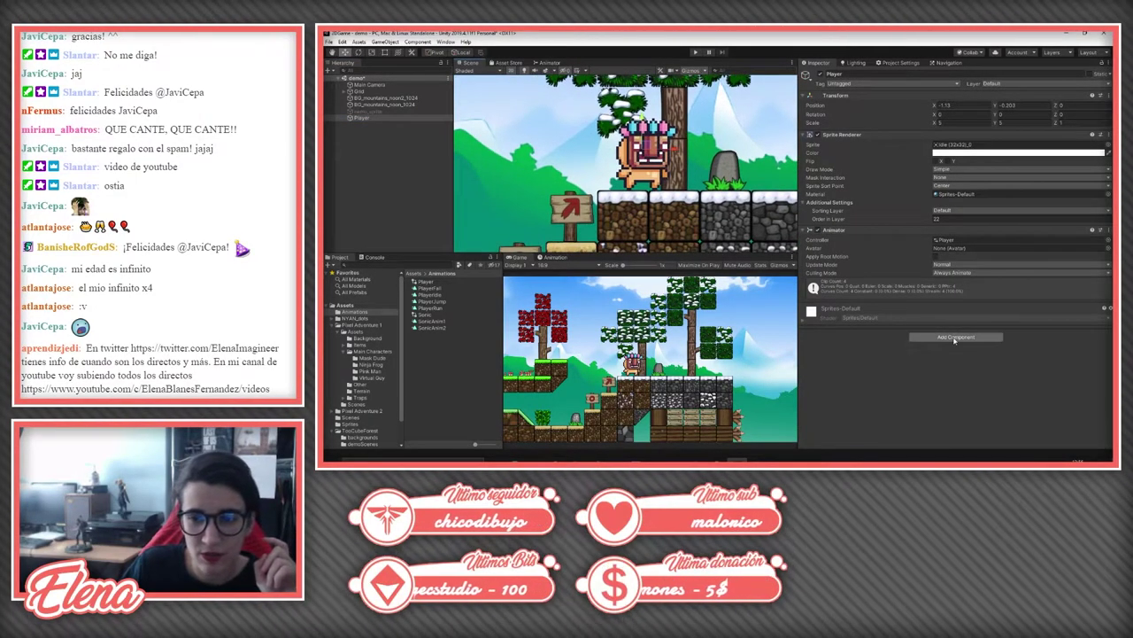
pyautogui.click(954, 338)
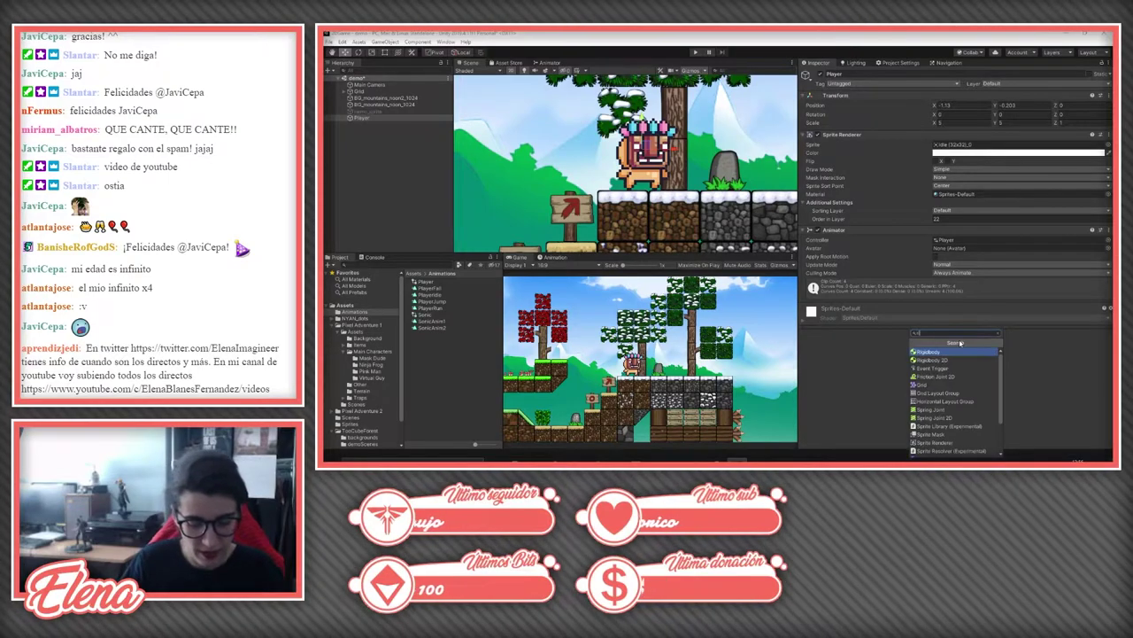
pyautogui.press('Down')
pyautogui.press('Return')
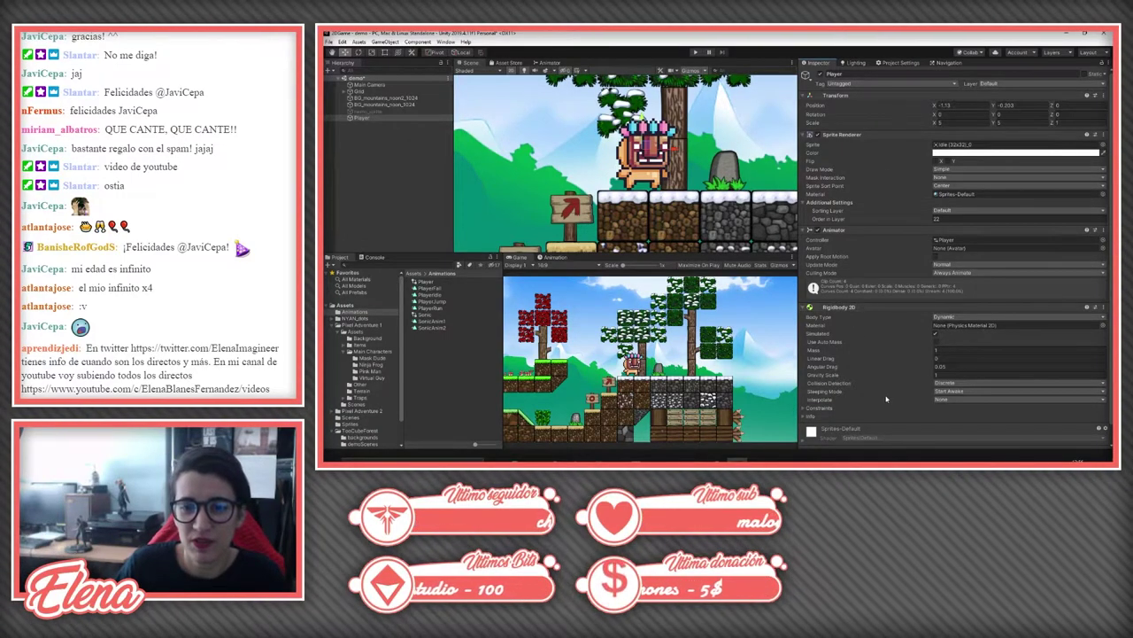
# Step: Add a Box Collider 2D to the Player by searching 'box' in Add Component
pyautogui.scroll(-1, 886, 399)
pyautogui.click(959, 437)
pyautogui.write('rig')
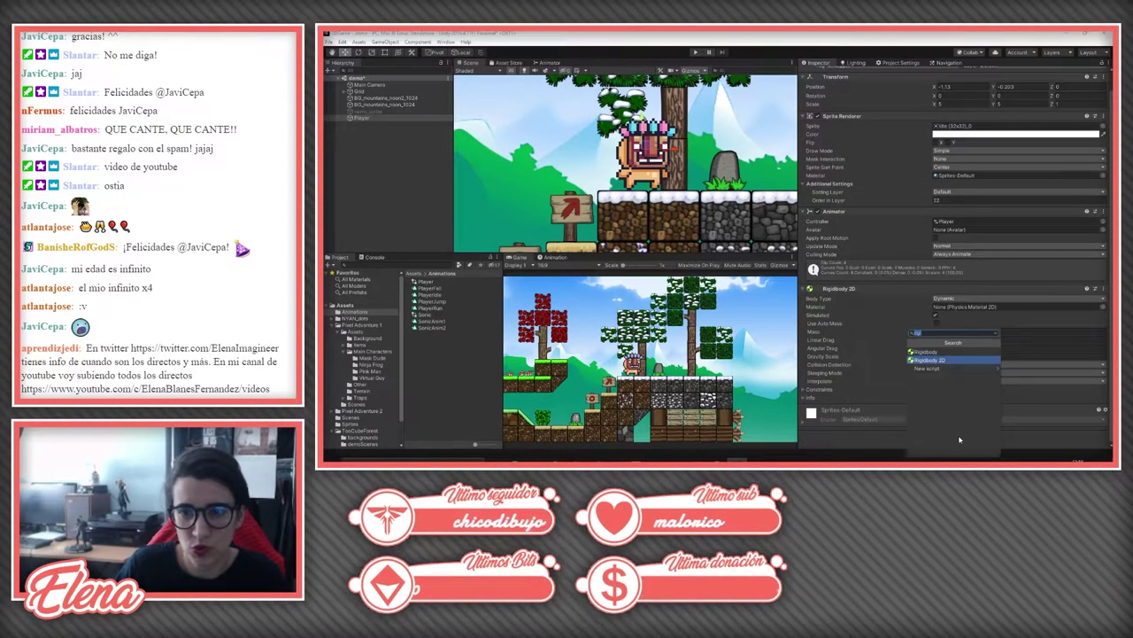
pyautogui.press('BackSpace')
pyautogui.press('BackSpace')
pyautogui.press('BackSpace')
pyautogui.write('box')
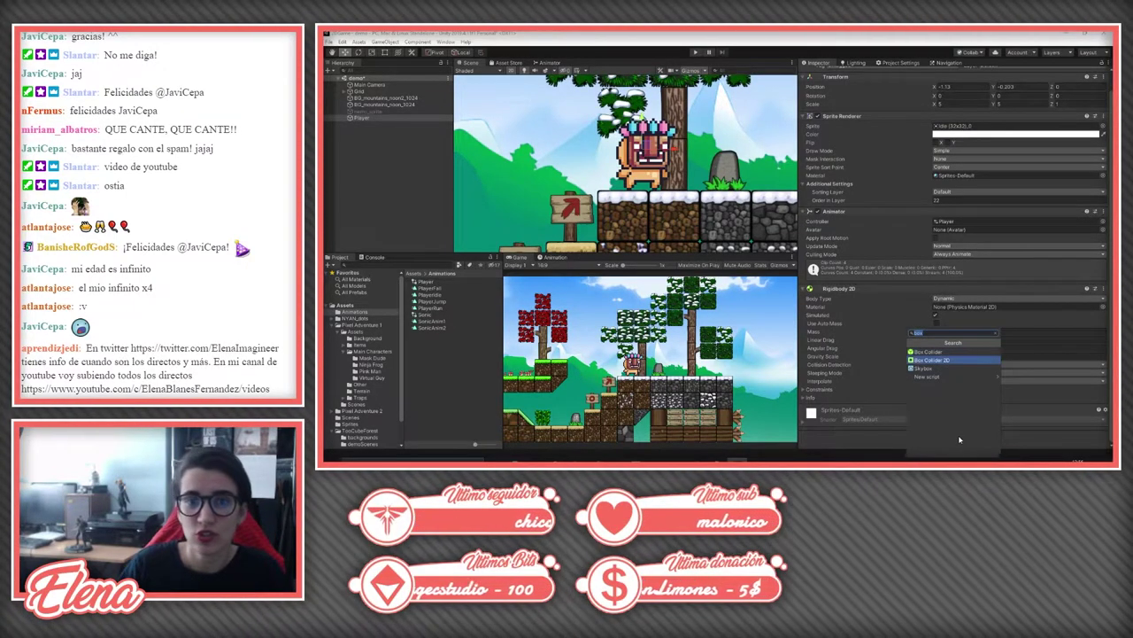
pyautogui.press('Return')
pyautogui.scroll(1, 606, 172)
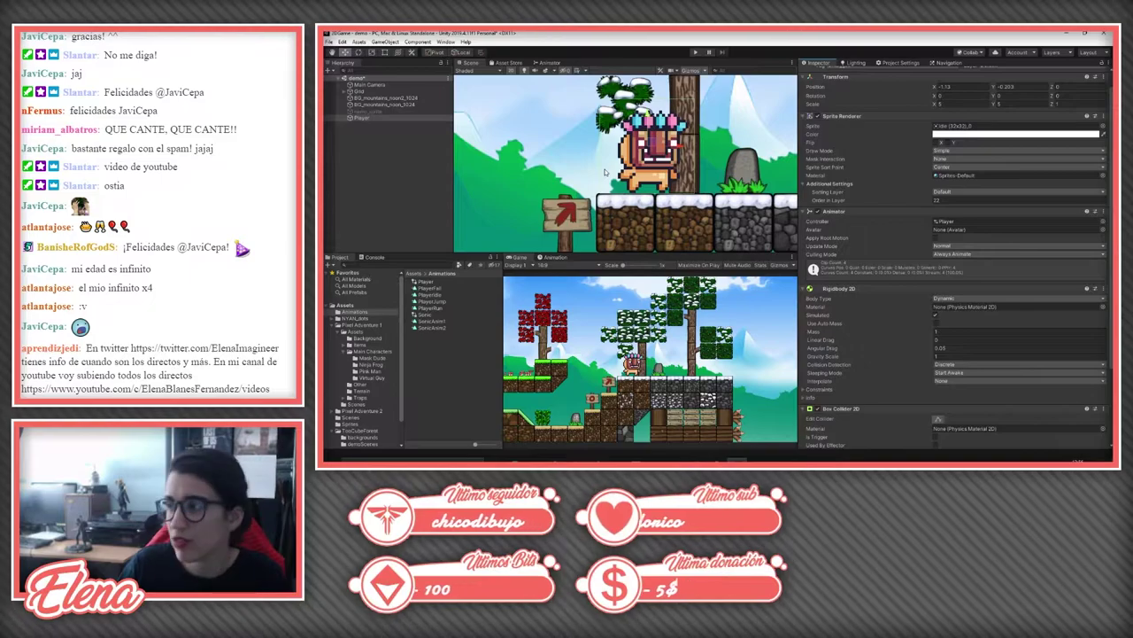
pyautogui.scroll(-2, 902, 370)
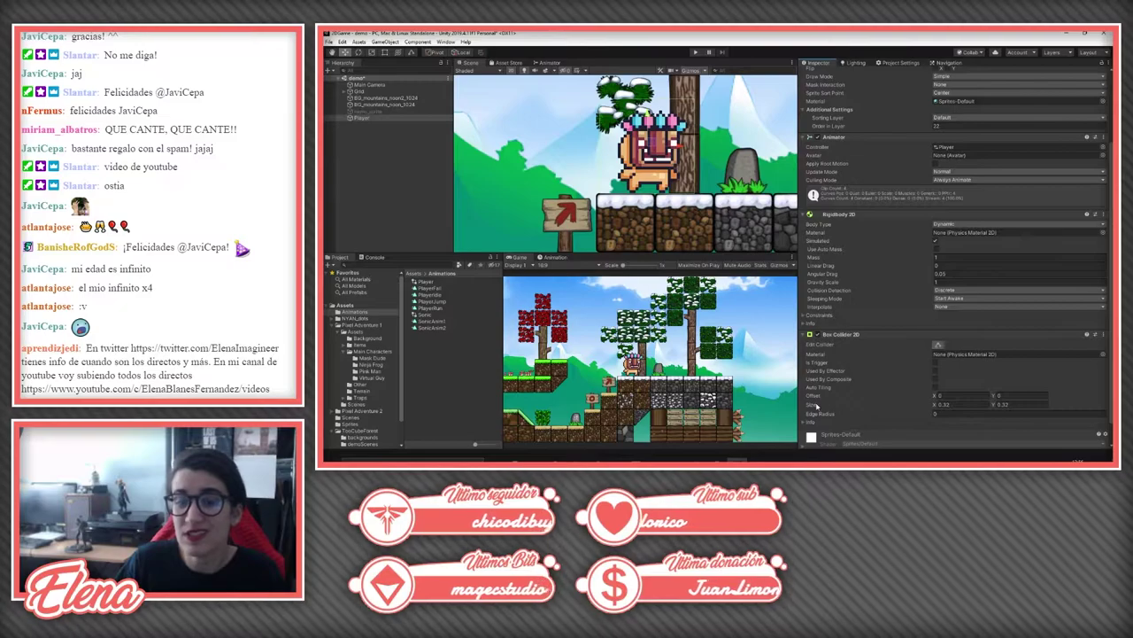
# Step: Type a new width value for the Player's Box Collider 2D in the Inspector
pyautogui.click(953, 405)
pyautogui.write('0.2')
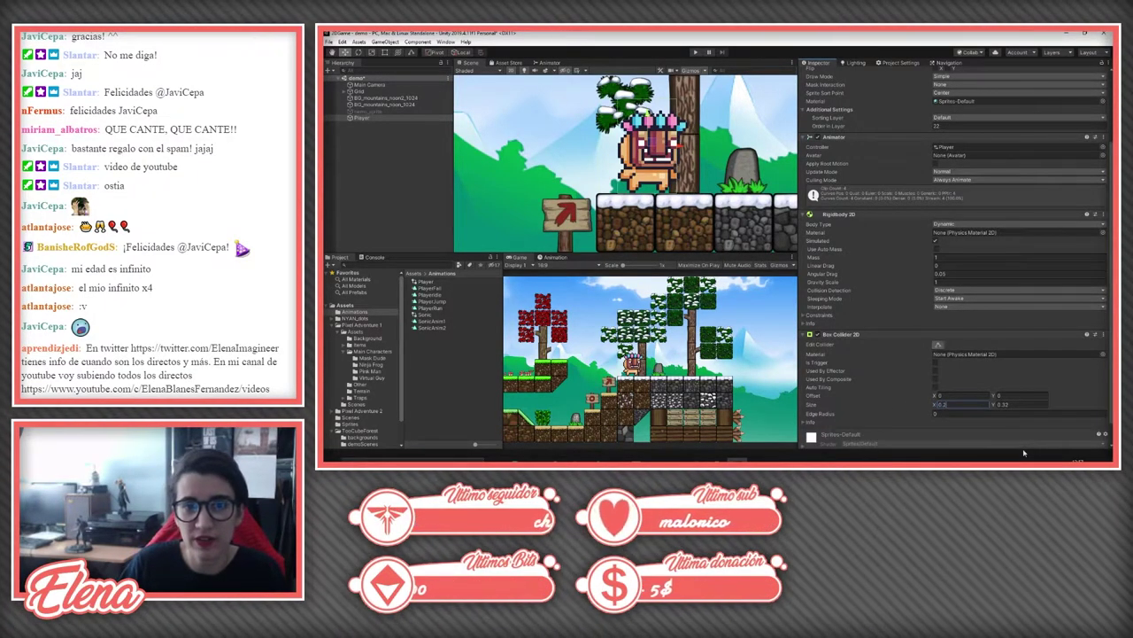
pyautogui.press('BackSpace')
pyautogui.write('3')
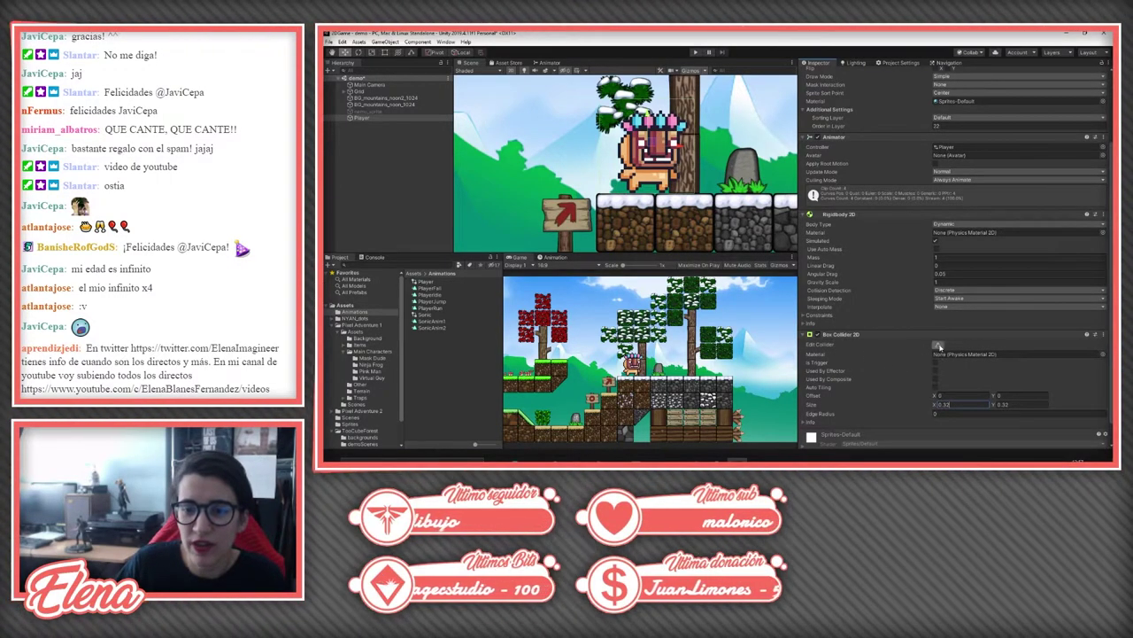
# Step: Drag the collider's left and right edges inward to hug the character, then view TooCuteForest
pyautogui.scroll(5, 711, 185)
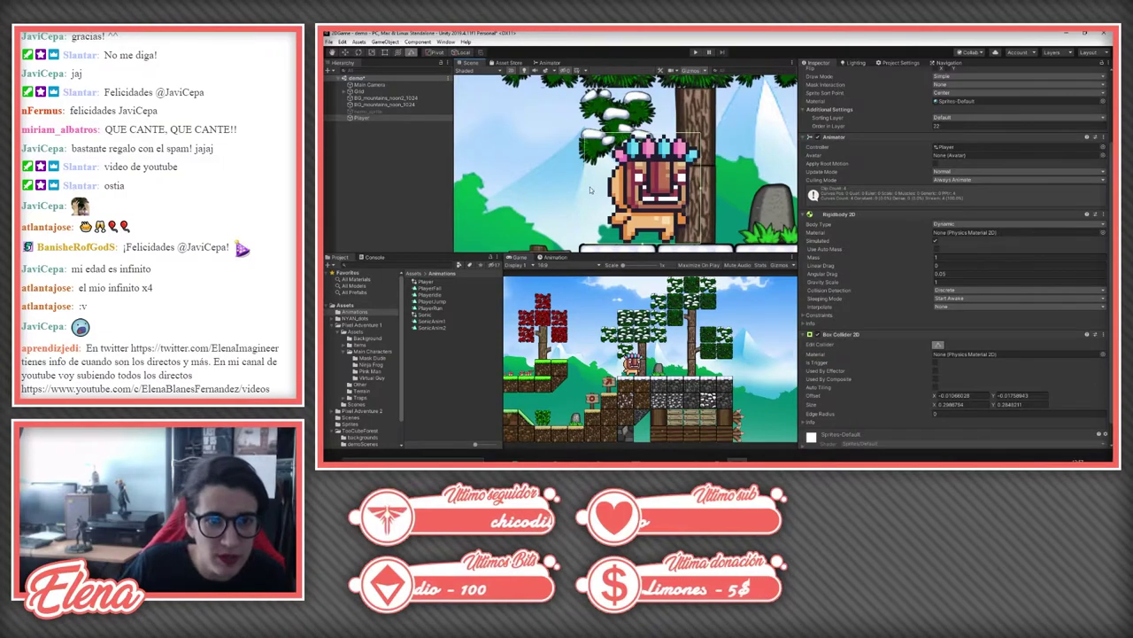
pyautogui.moveTo(581, 189); pyautogui.dragTo(608, 189)
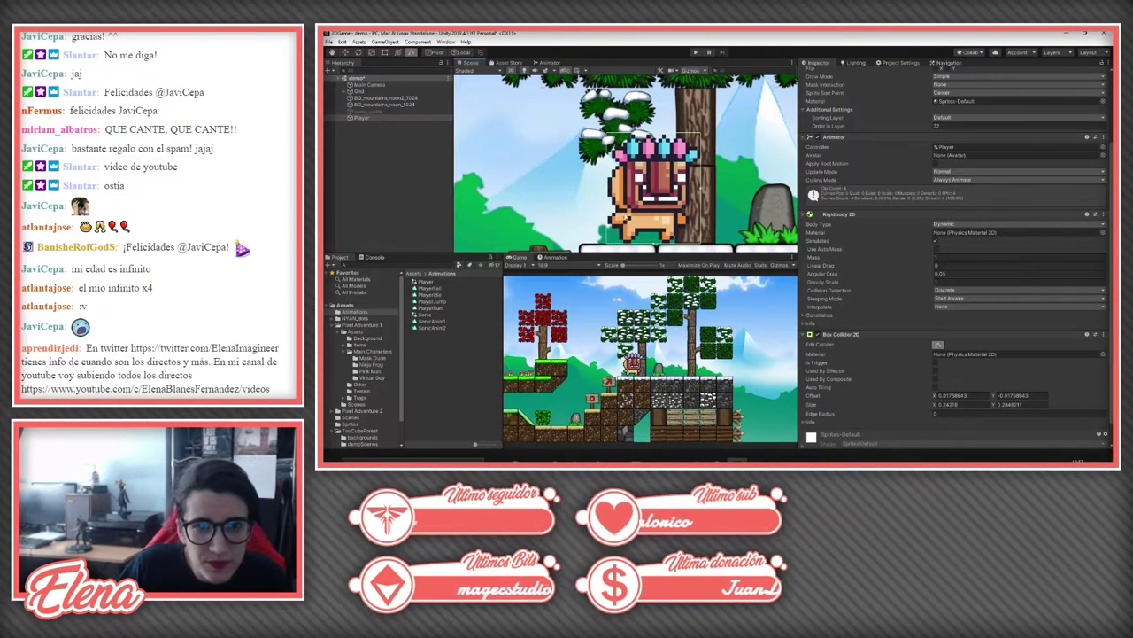
pyautogui.scroll(-2, 664, 182)
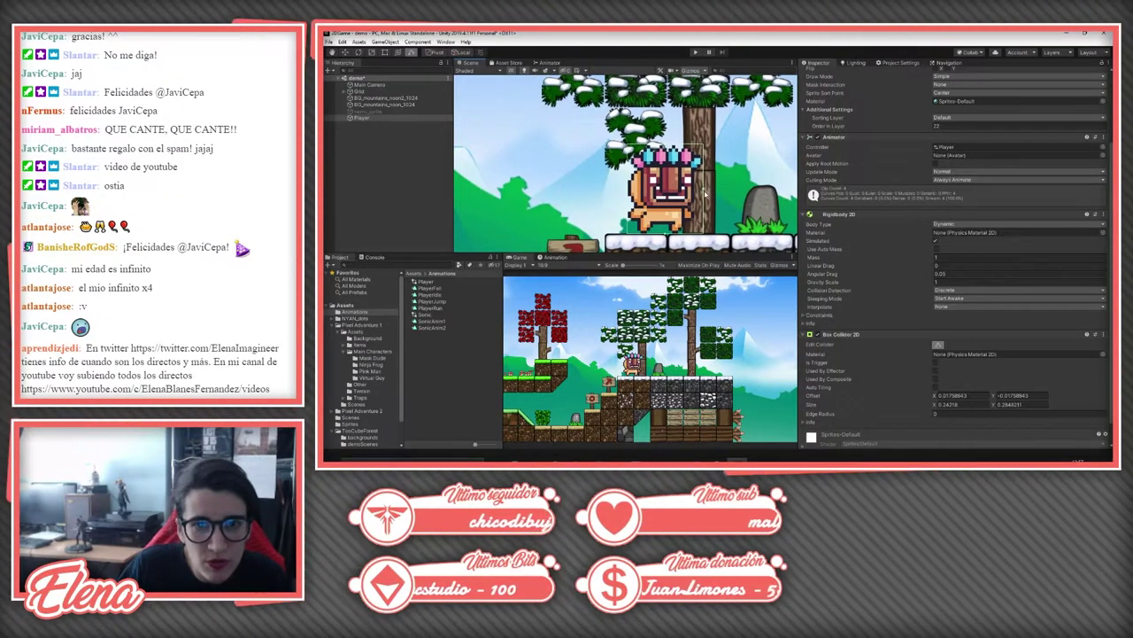
pyautogui.moveTo(706, 191); pyautogui.dragTo(704, 191)
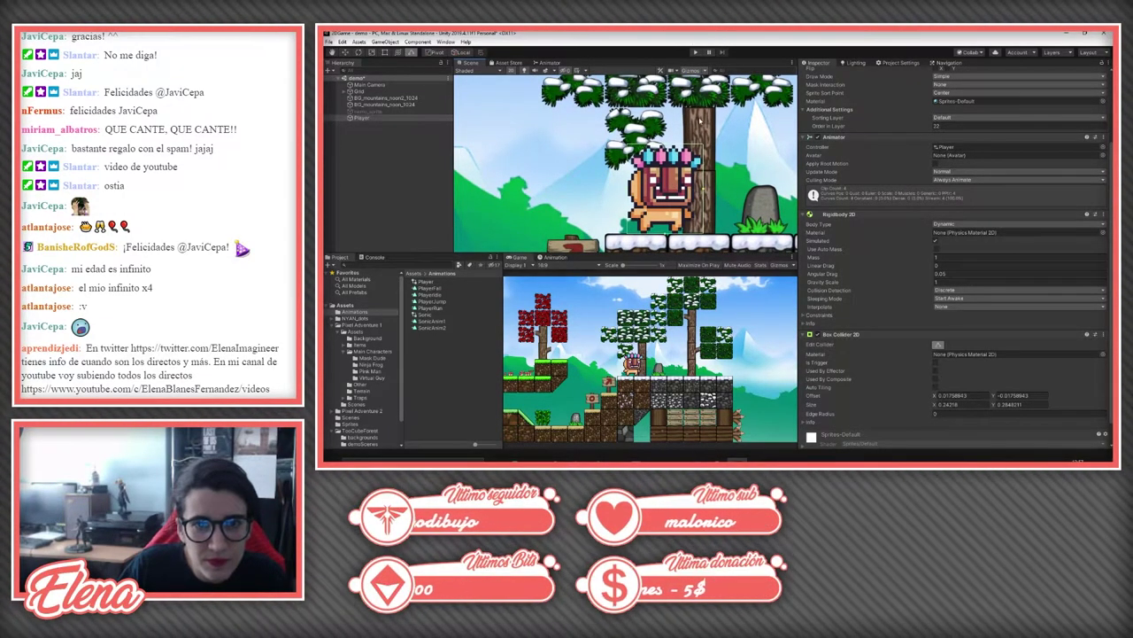
pyautogui.scroll(-5, 676, 160)
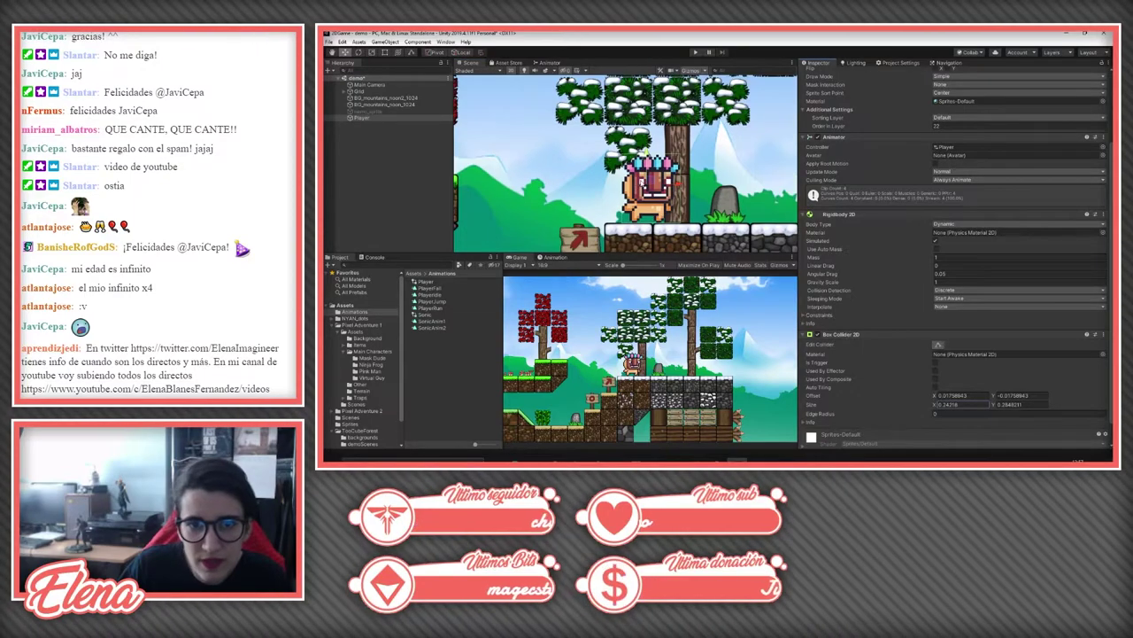
pyautogui.click(335, 353)
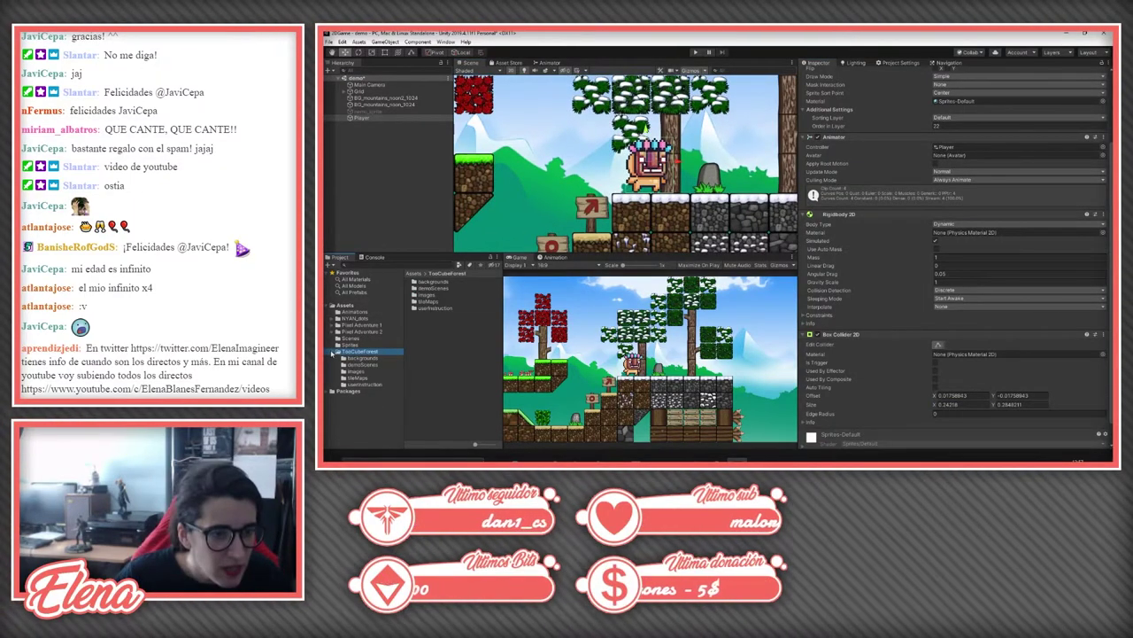
# Step: Browse the Sprites, Pixel Adventure 2, NYAN_cats and TooCuteForest folders to check their contents
pyautogui.click(353, 344)
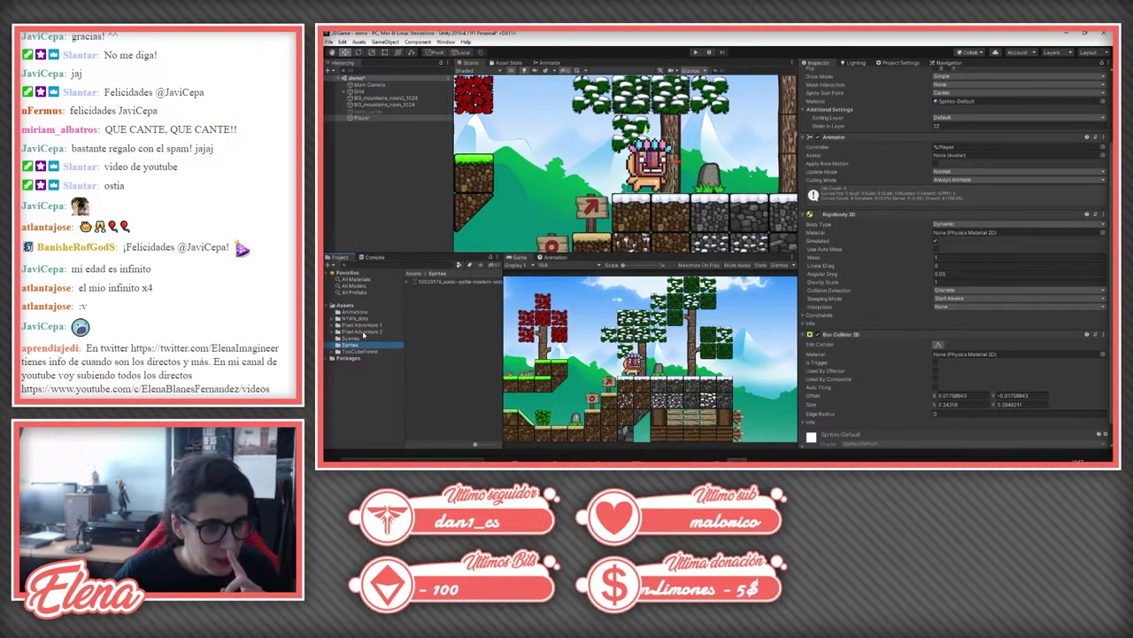
pyautogui.click(363, 332)
pyautogui.click(360, 319)
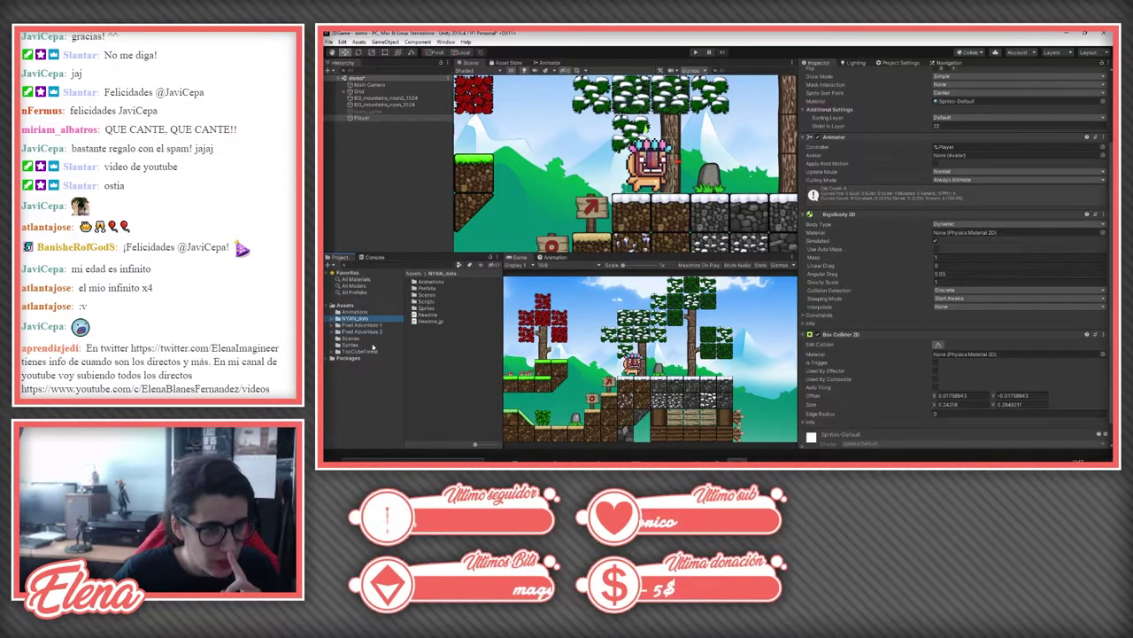
pyautogui.click(363, 352)
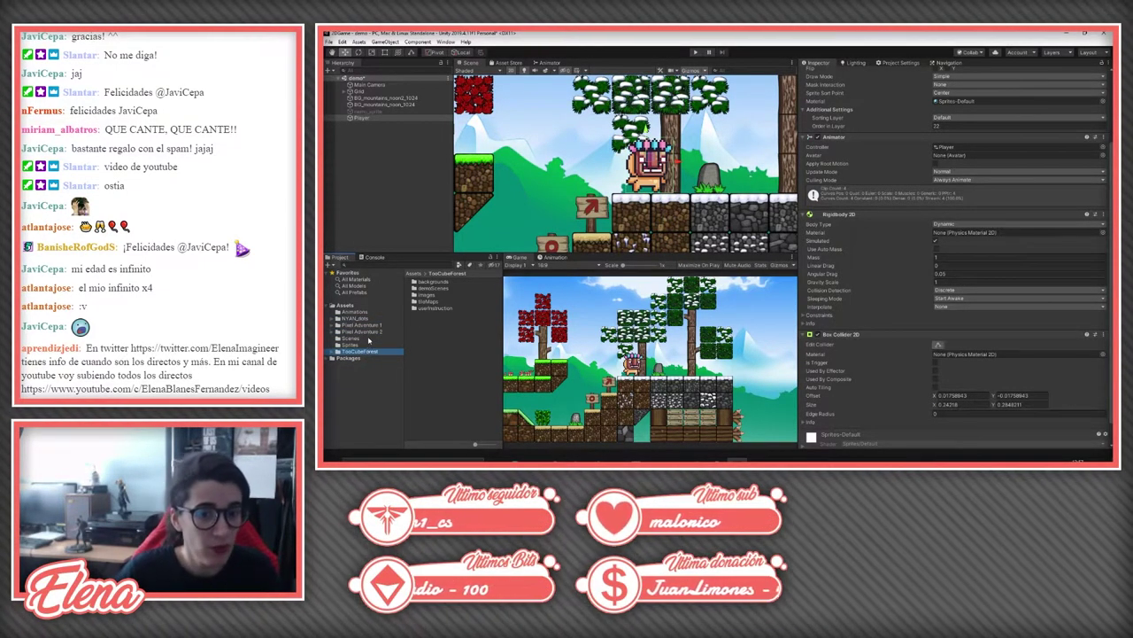
pyautogui.click(363, 345)
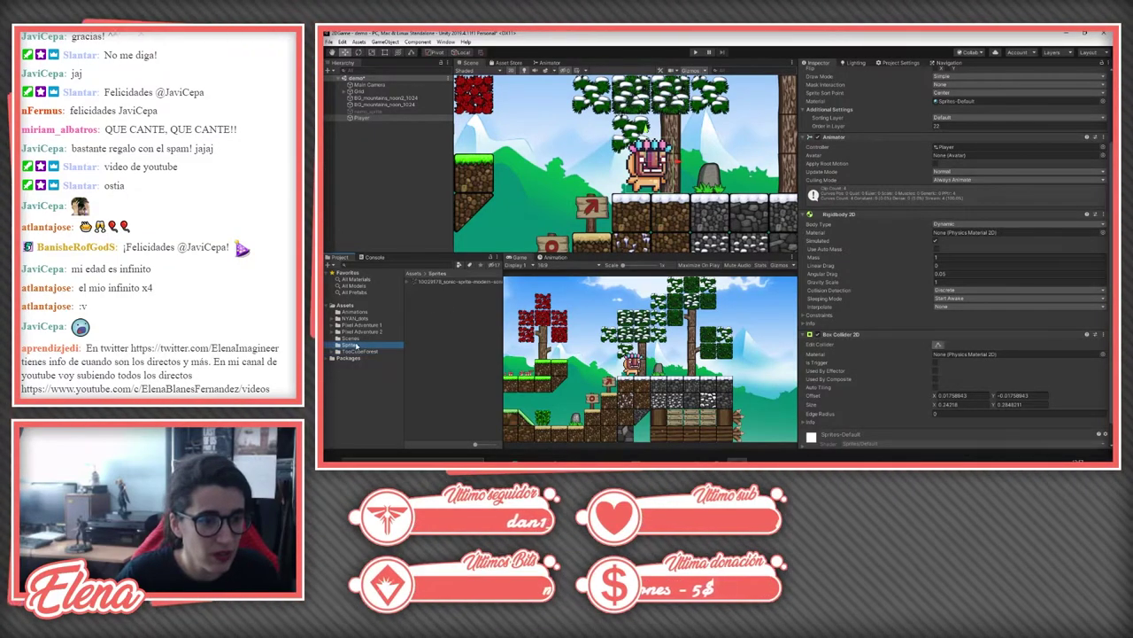
# Step: Move Pixel Adventure 2, Pixel Adventure 1, NYAN_cats and TooCuteForest into the Sprites folder
pyautogui.click(363, 332)
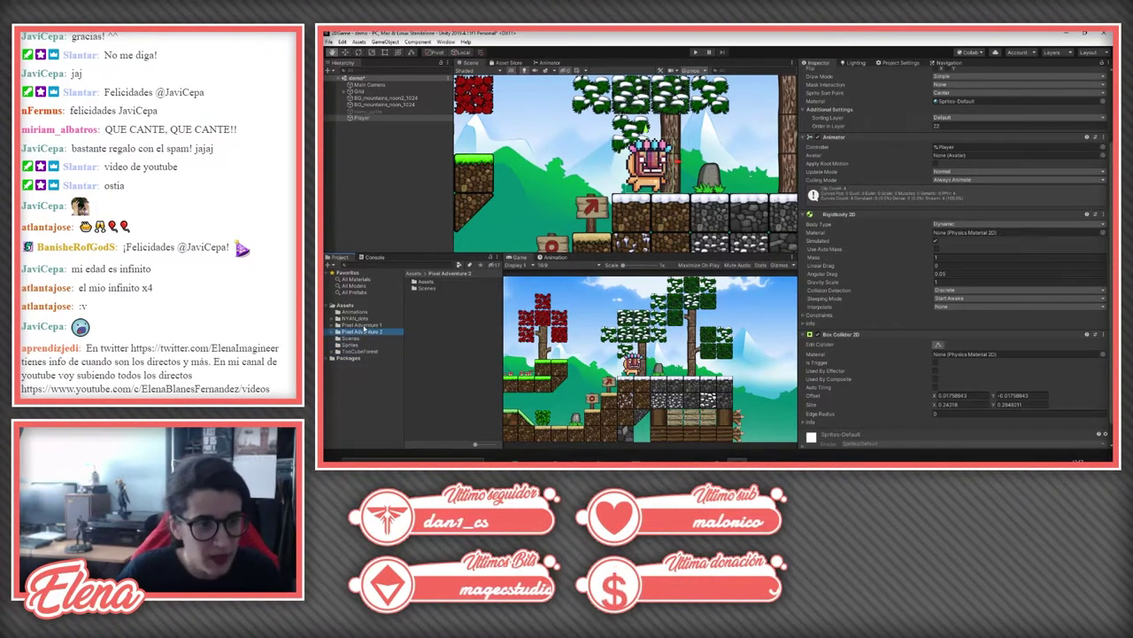
pyautogui.click(362, 325)
pyautogui.keyDown('ctrl'); pyautogui.click(363, 318); pyautogui.keyUp('ctrl')
pyautogui.keyDown('ctrl'); pyautogui.click(365, 352); pyautogui.keyUp('ctrl')
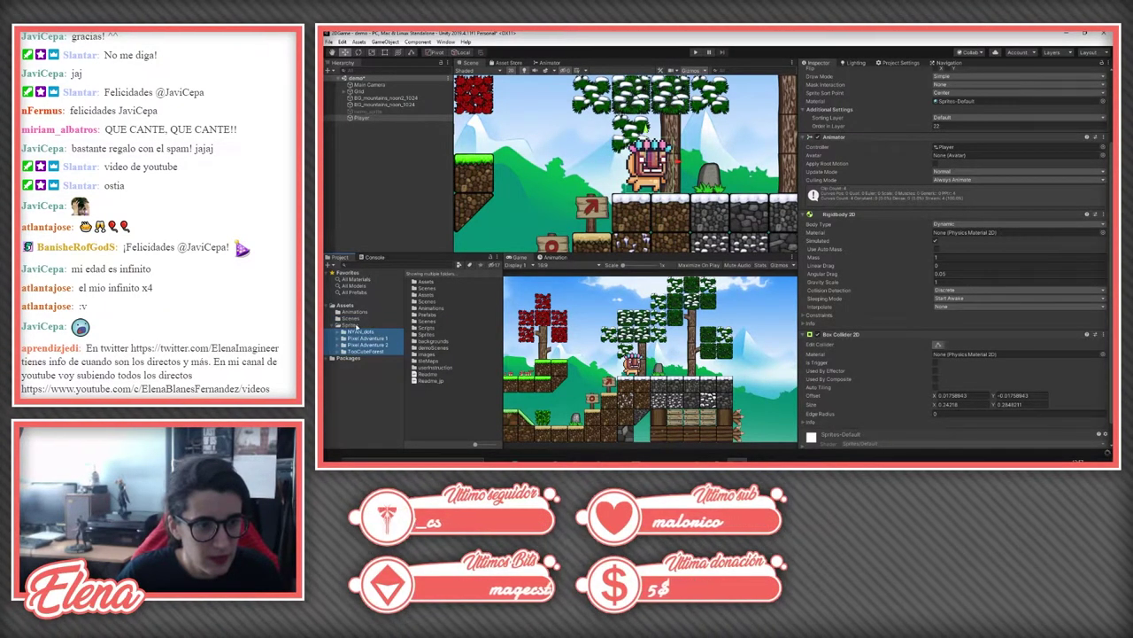
pyautogui.click(336, 325)
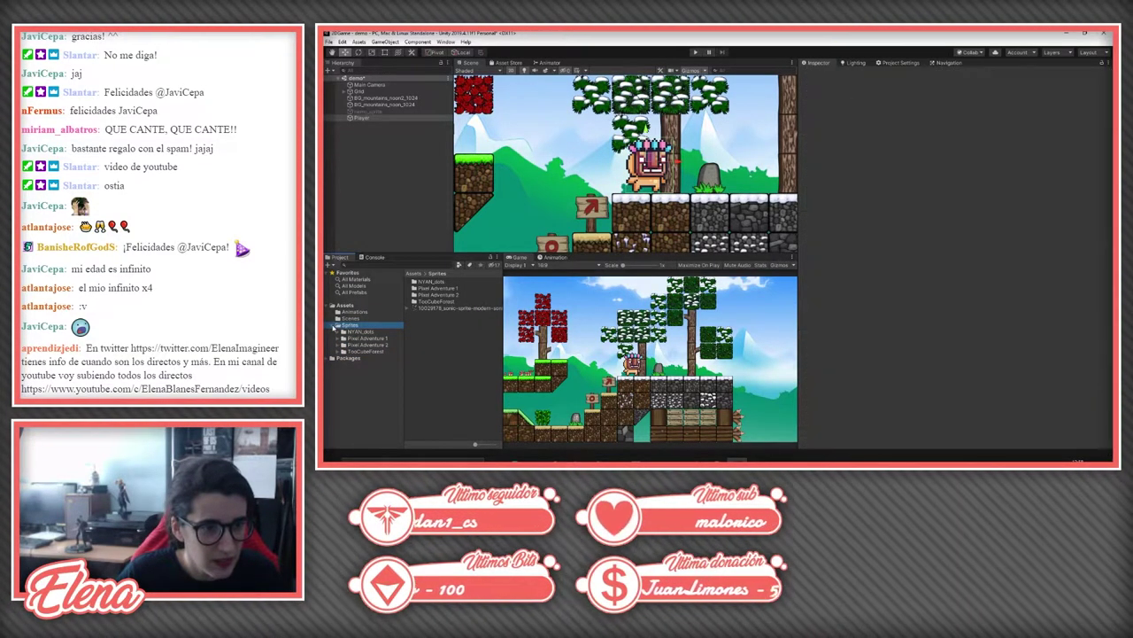
pyautogui.click(345, 305)
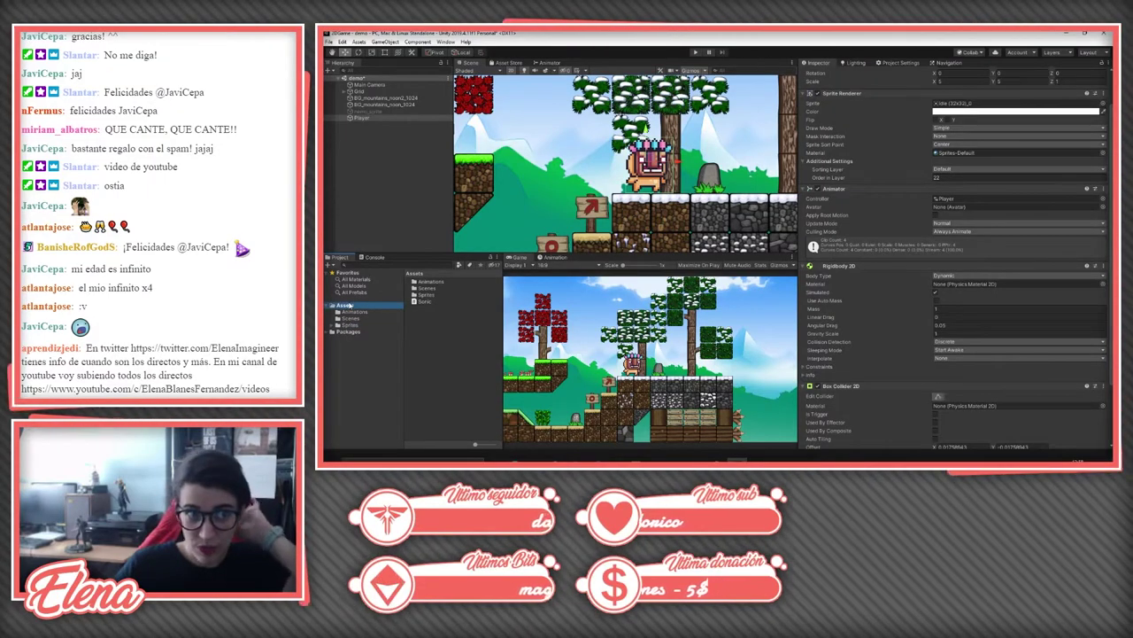
# Step: Create a new folder named Scripts in Assets
pyautogui.rightClick(350, 304)
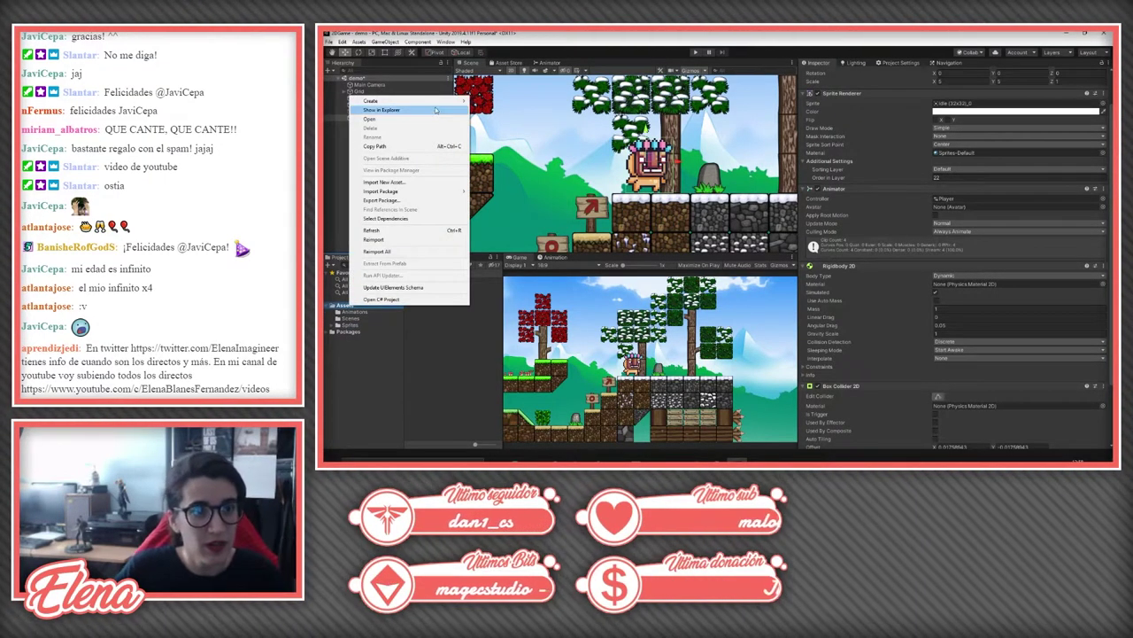
pyautogui.moveTo(389, 100)
pyautogui.click(500, 100)
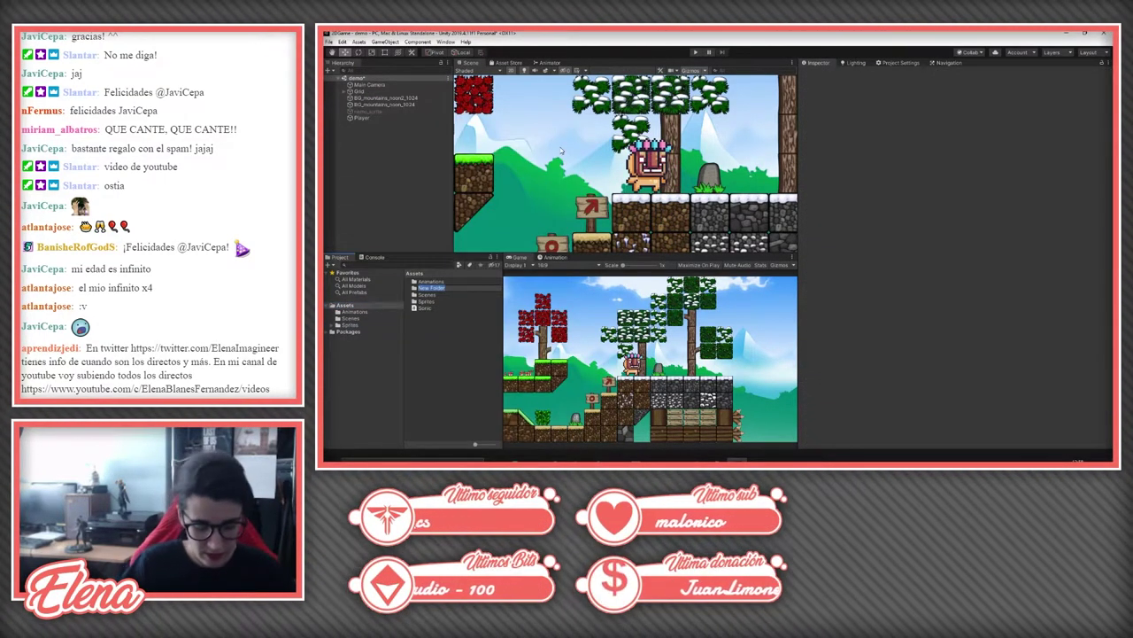
pyautogui.write('Scripts')
pyautogui.press('Return')
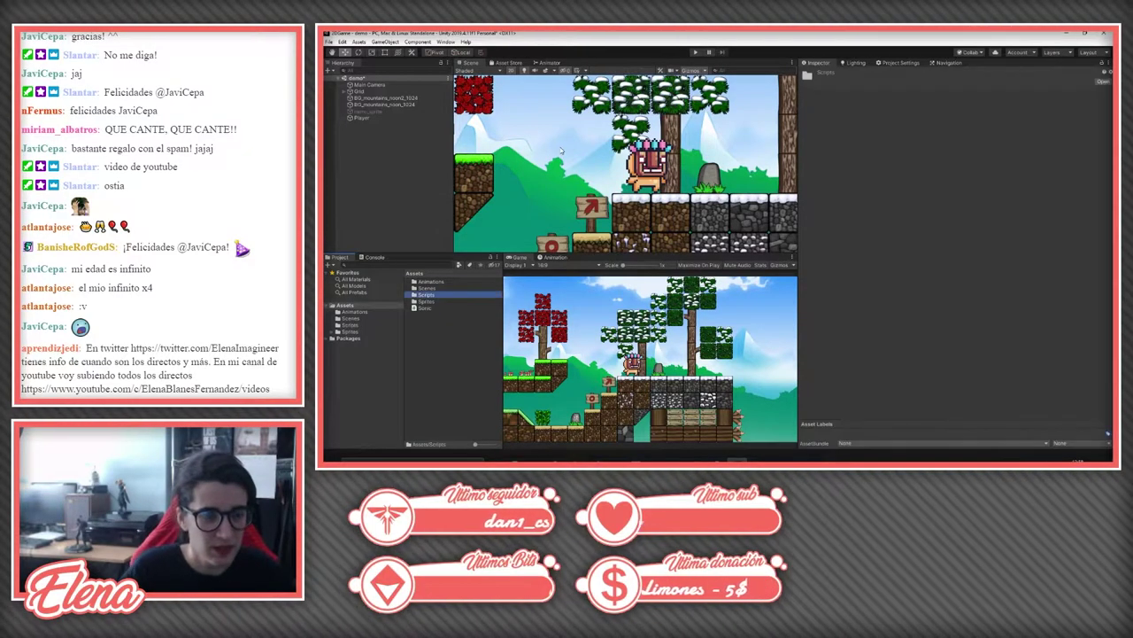
# Step: Create a Player subfolder inside Scripts
pyautogui.click(351, 325)
pyautogui.rightClick(464, 292)
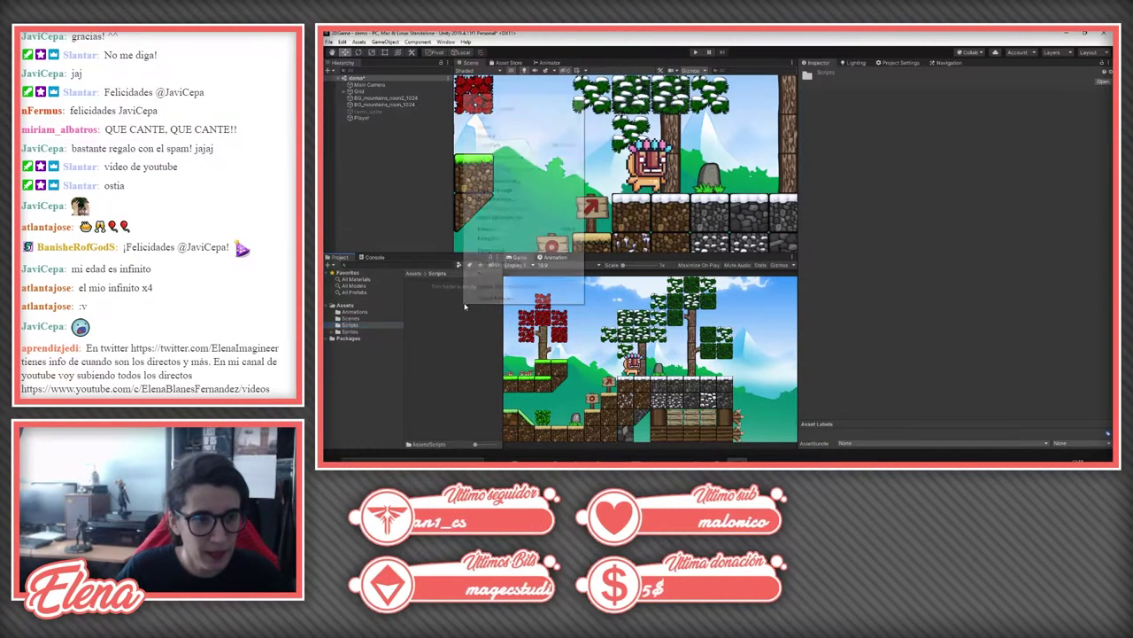
pyautogui.moveTo(530, 101)
pyautogui.click(603, 99)
pyautogui.write('Player')
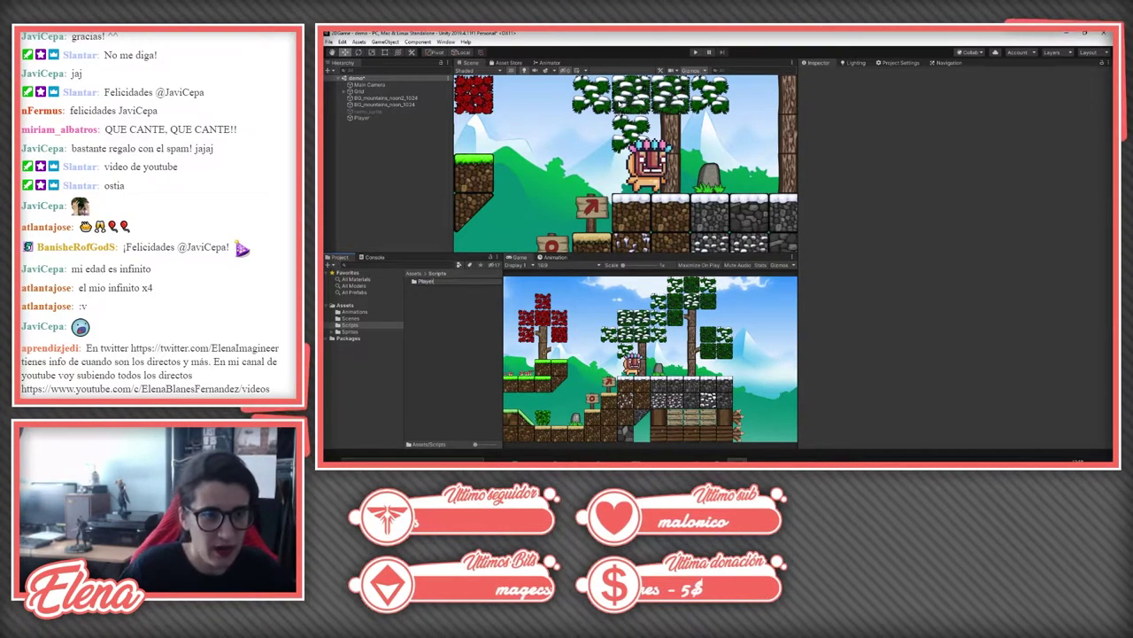
pyautogui.click(423, 281)
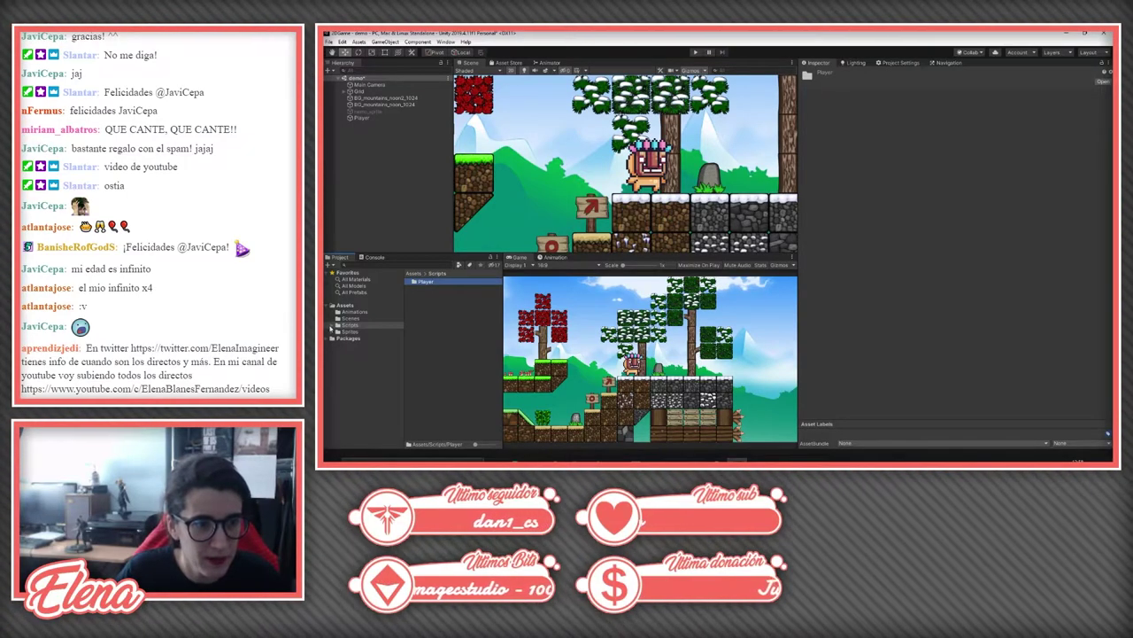
pyautogui.click(333, 327)
# Step: Create a C# script named Player2DController in the Player folder
pyautogui.rightClick(429, 317)
pyautogui.moveTo(469, 113)
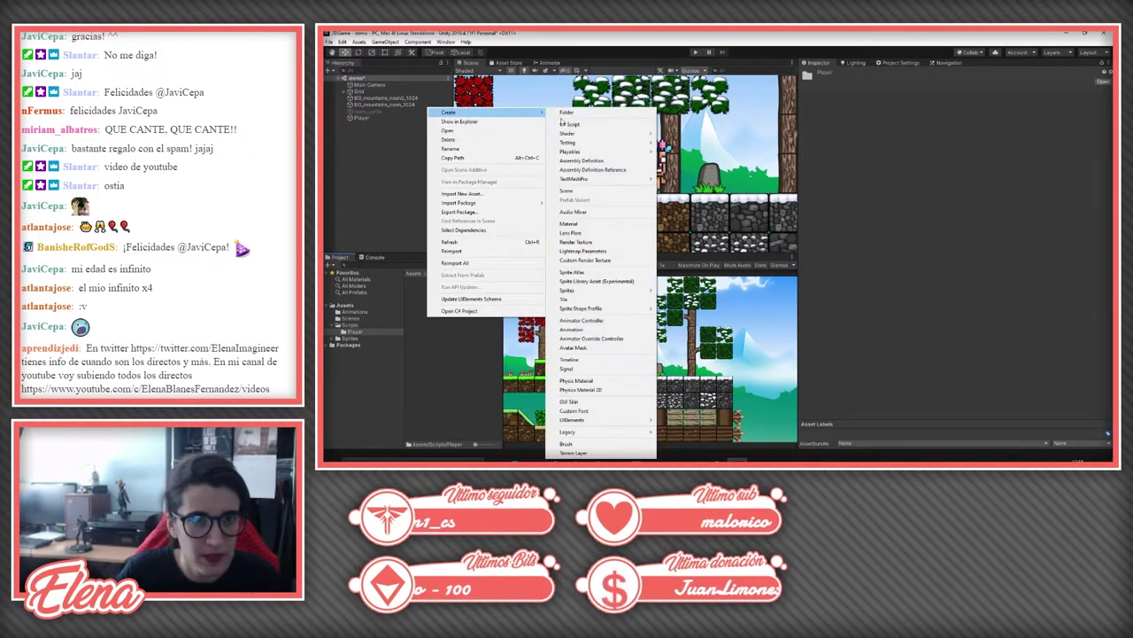
pyautogui.click(569, 124)
pyautogui.write('Player2DController')
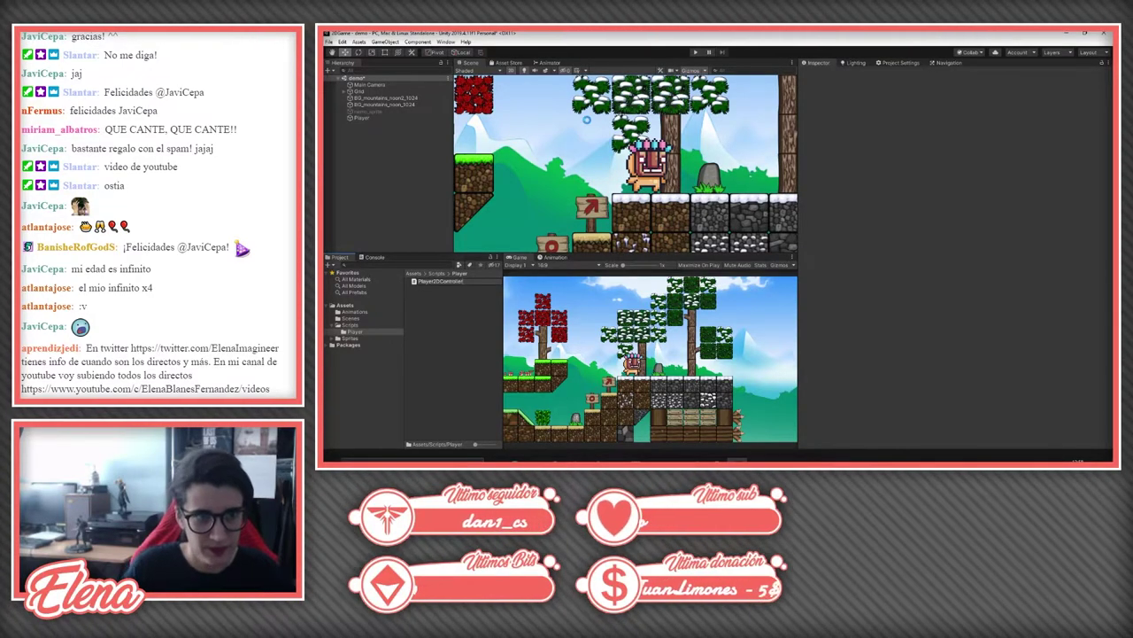
pyautogui.press('Return')
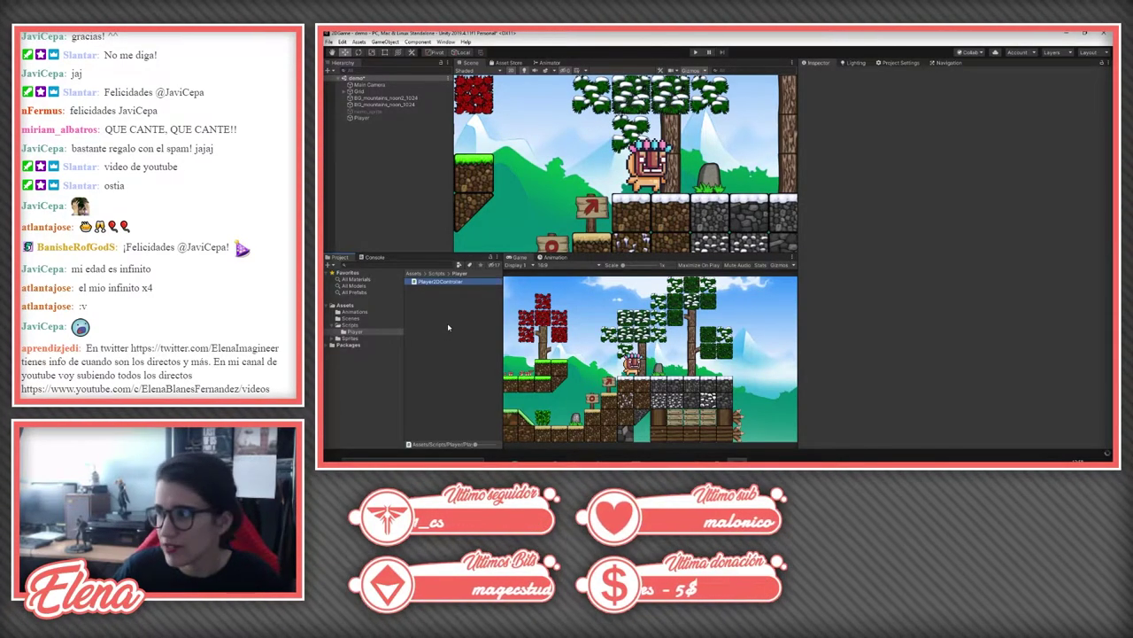
# Step: Open Player2DController in Visual Studio and declare a public float speed field
pyautogui.doubleClick(436, 281)
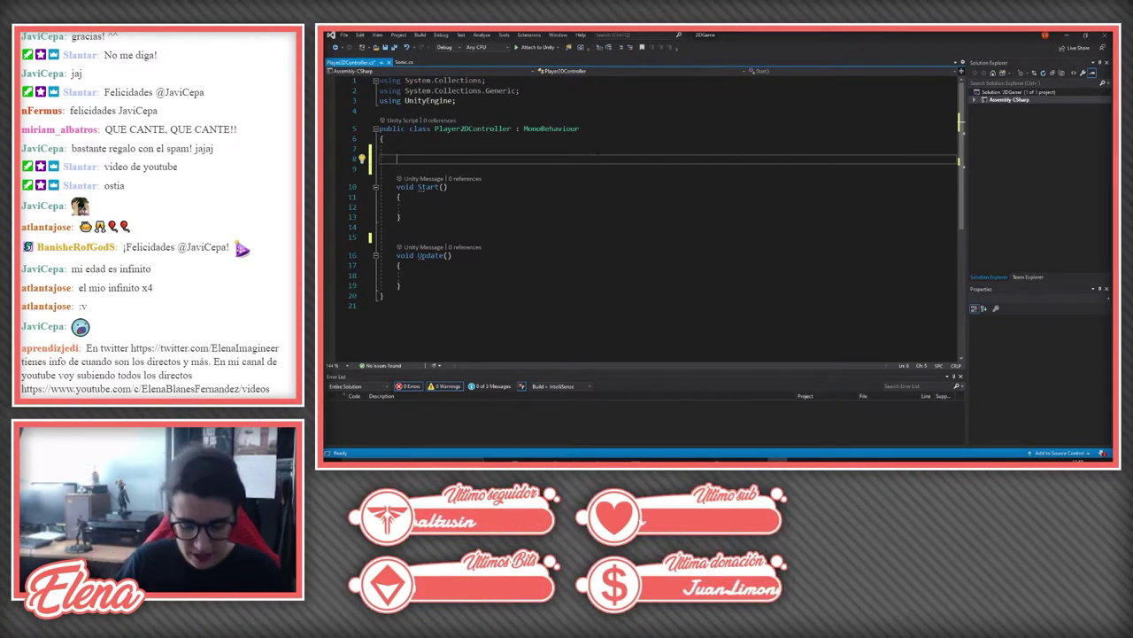
pyautogui.write('public')
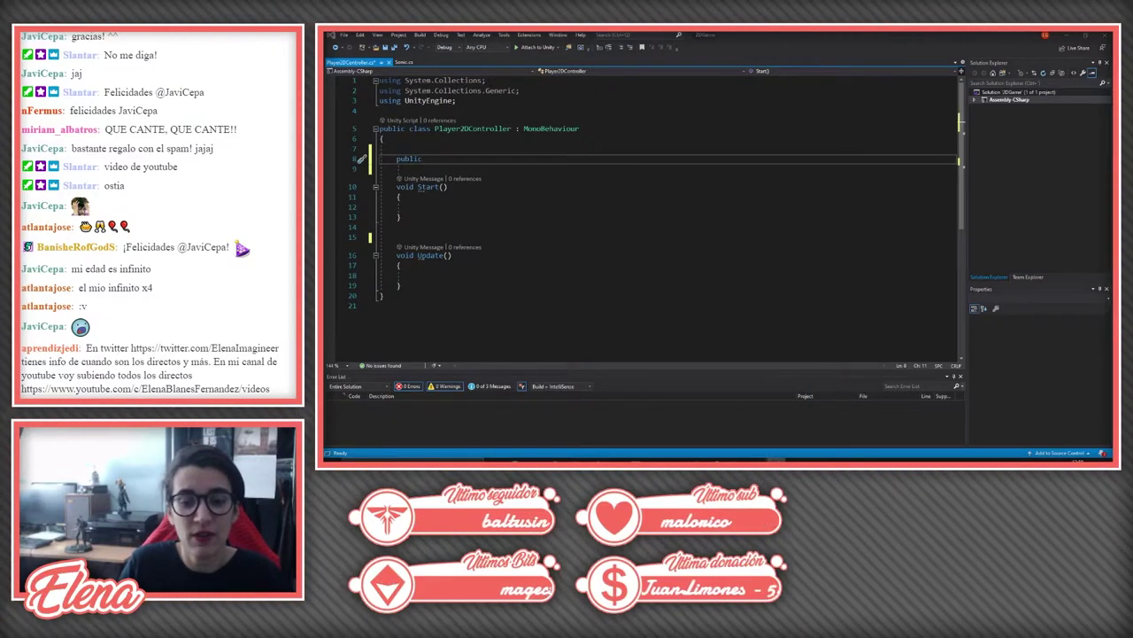
pyautogui.hotkey('alt', 'Tab')
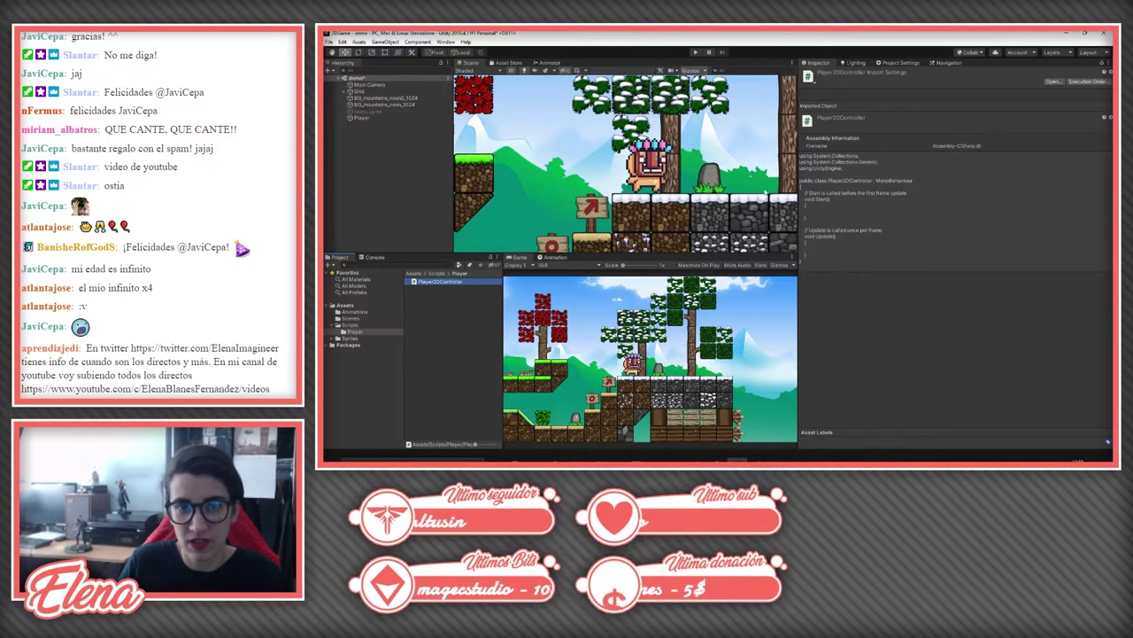
pyautogui.hotkey('alt', 'Tab')
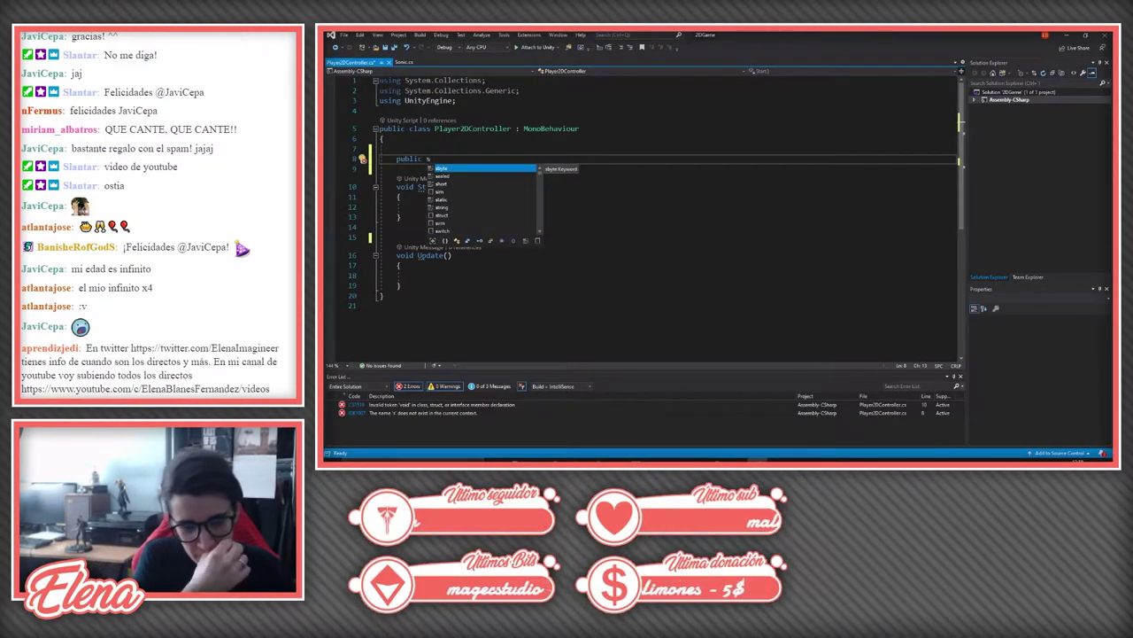
pyautogui.press('BackSpace')
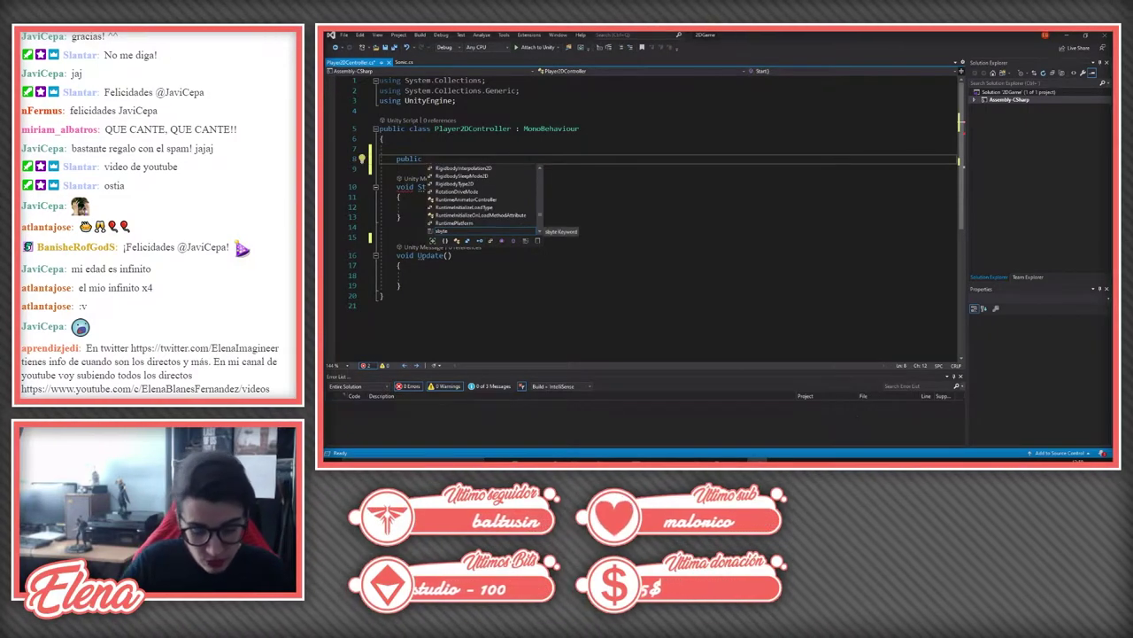
pyautogui.write('float')
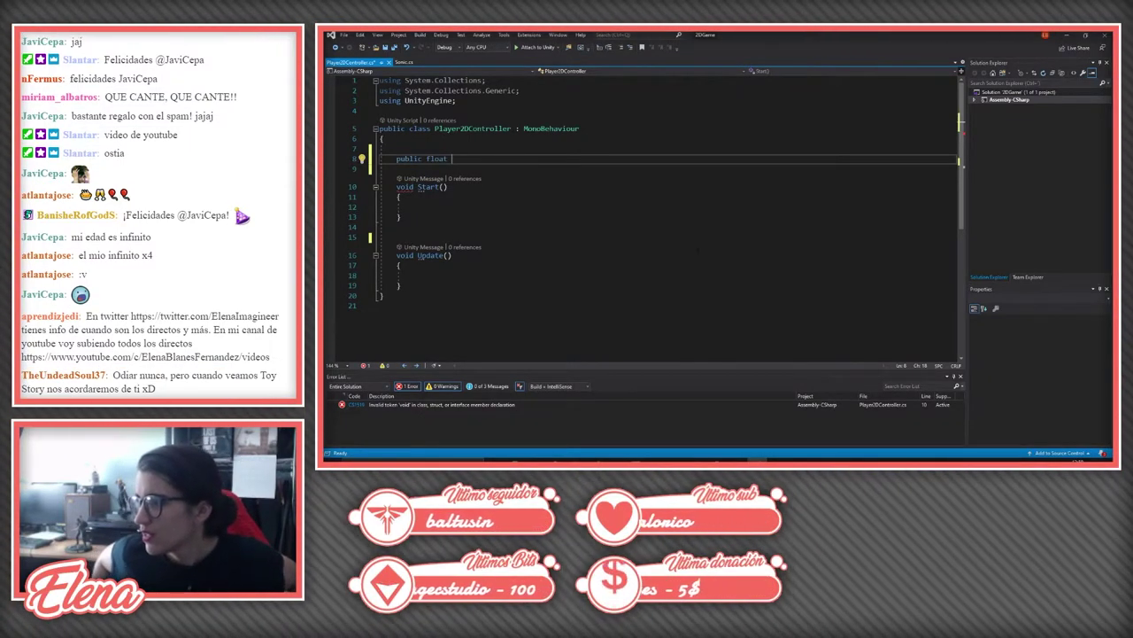
pyautogui.keyDown('ctrl'); pyautogui.scroll(1, 655, 212); pyautogui.keyUp('ctrl')
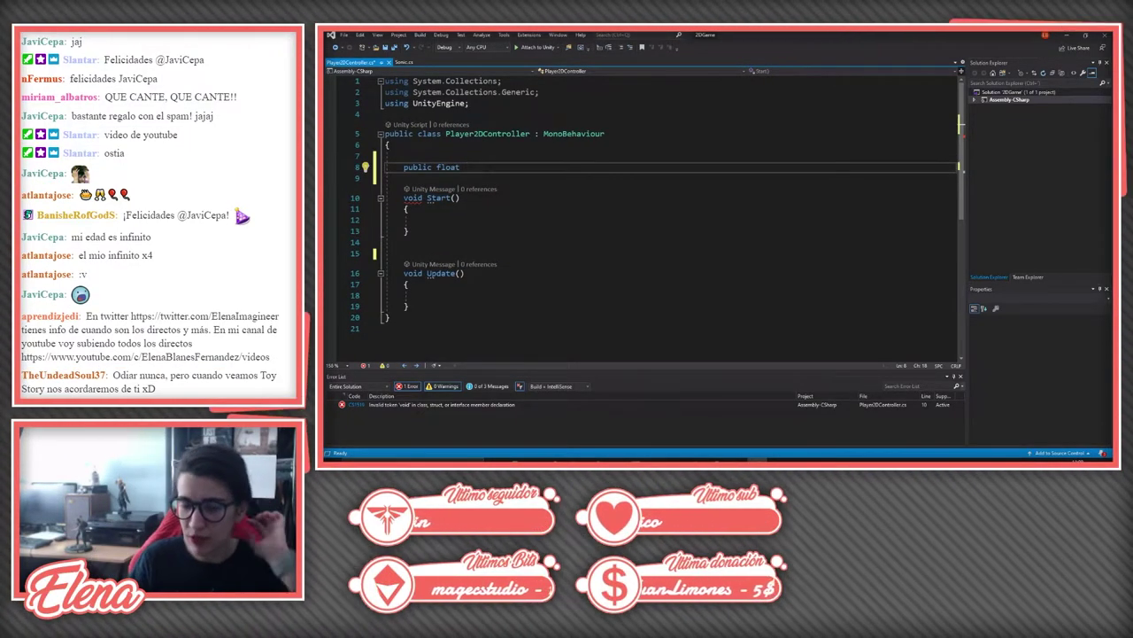
pyautogui.write('speed;')
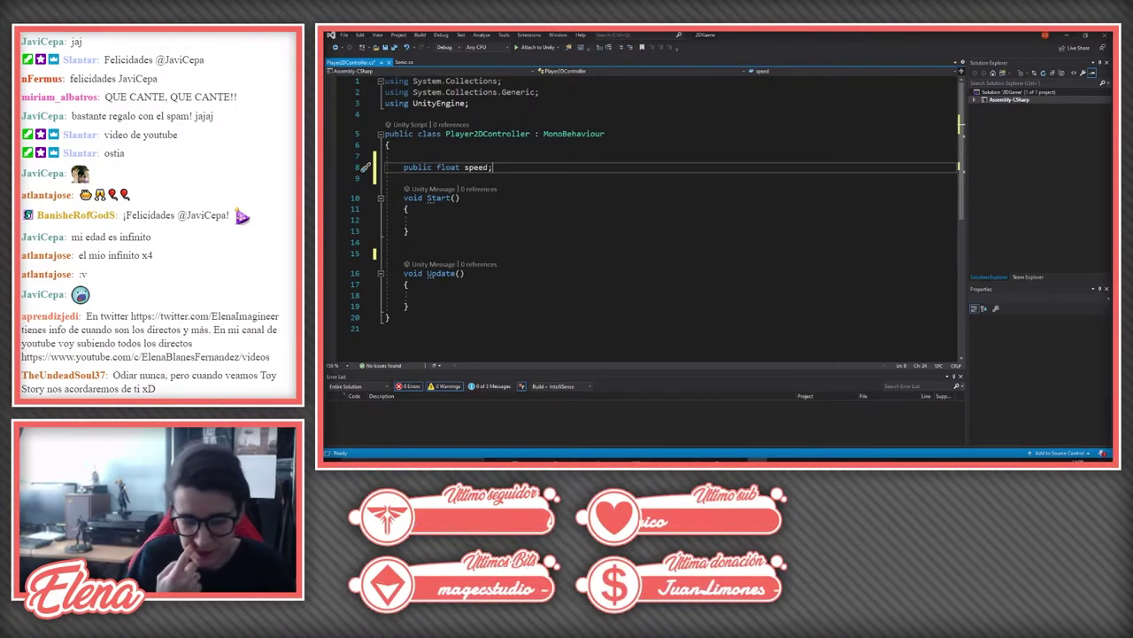
# Step: Add 'public float acceleration;' below speed and delete the stray // after speed
pyautogui.press('Return')
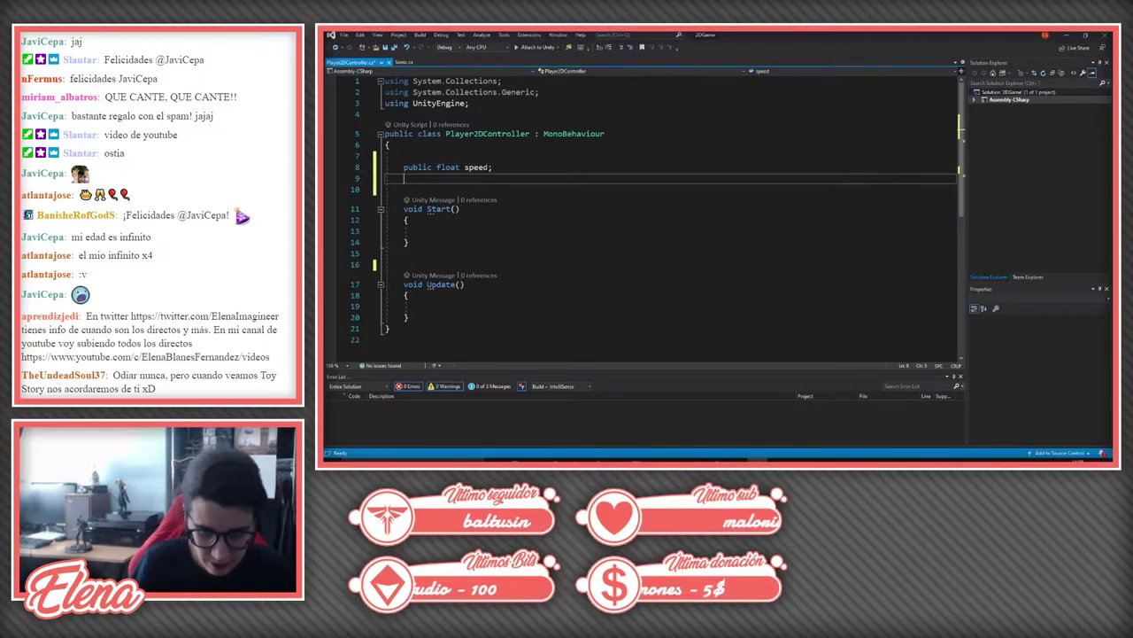
pyautogui.write('public ')
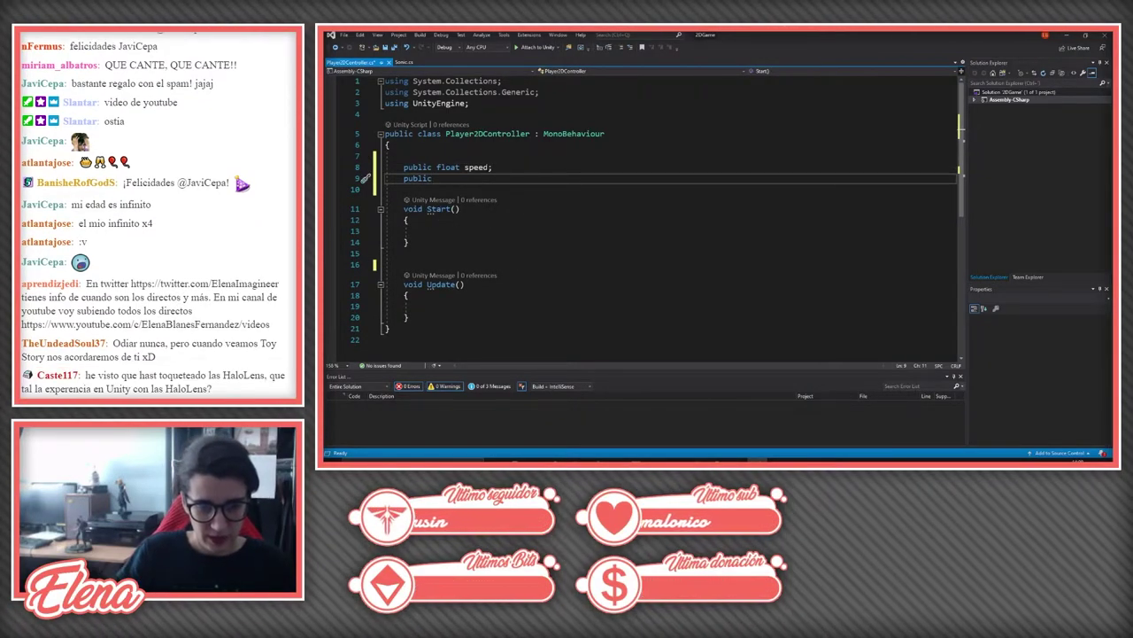
pyautogui.write('float acce')
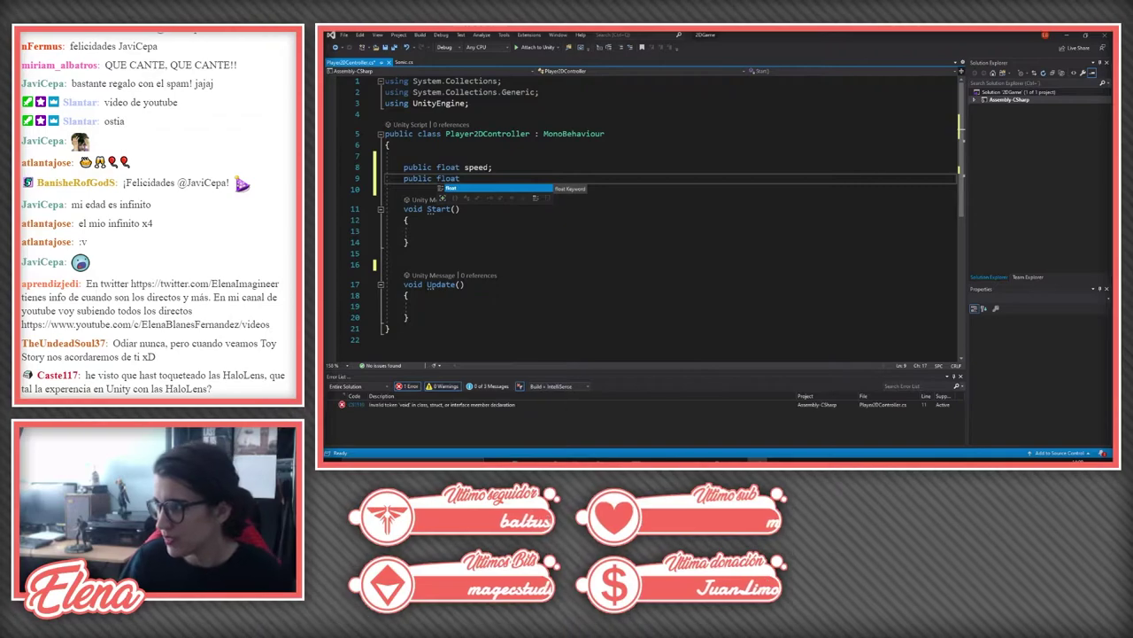
pyautogui.press('Tab')
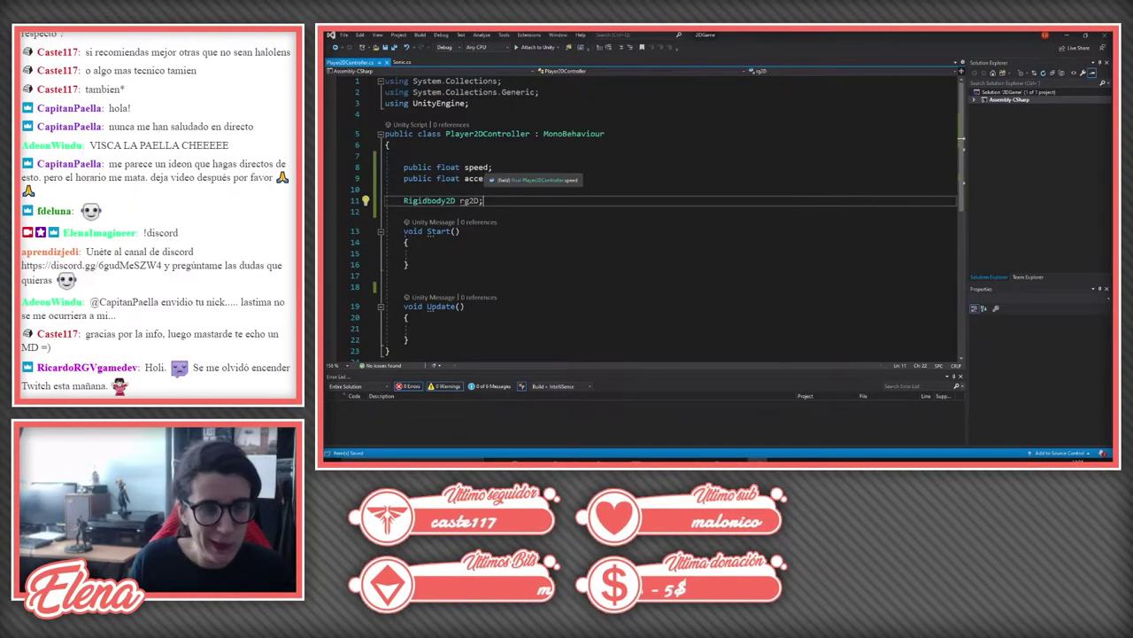
pyautogui.write('leration;')
pyautogui.click(492, 166)
pyautogui.write('//')
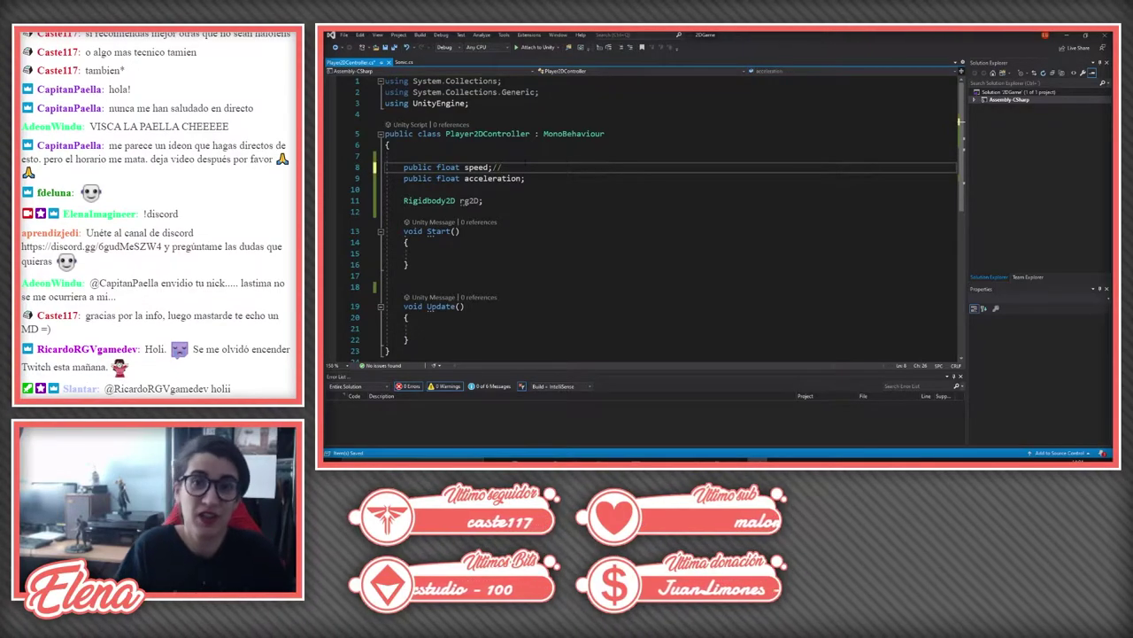
pyautogui.press('BackSpace')
pyautogui.press('BackSpace')
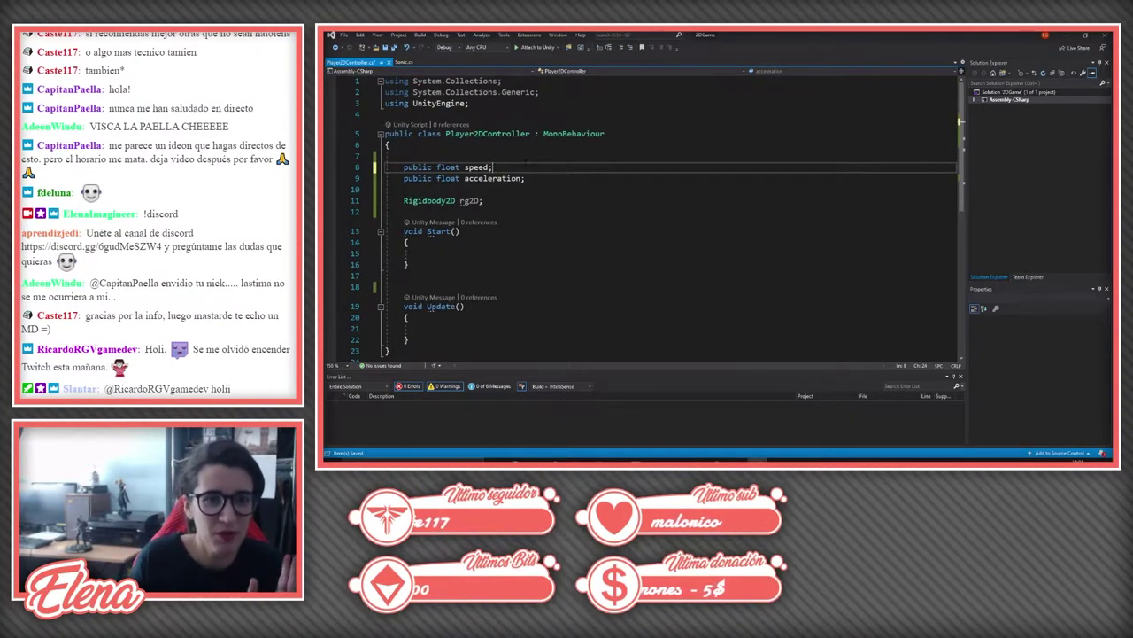
# Step: Insert a private void Awake() method above Start() using IntelliSense completion
pyautogui.click(469, 253)
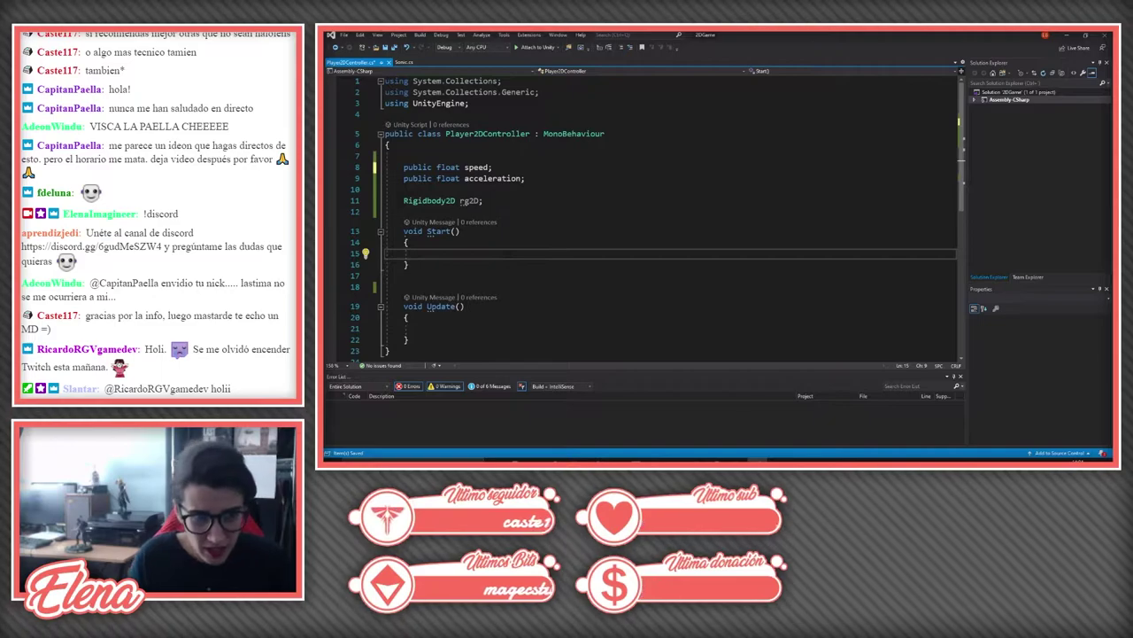
pyautogui.click(404, 211)
pyautogui.press('Return')
pyautogui.press('Return')
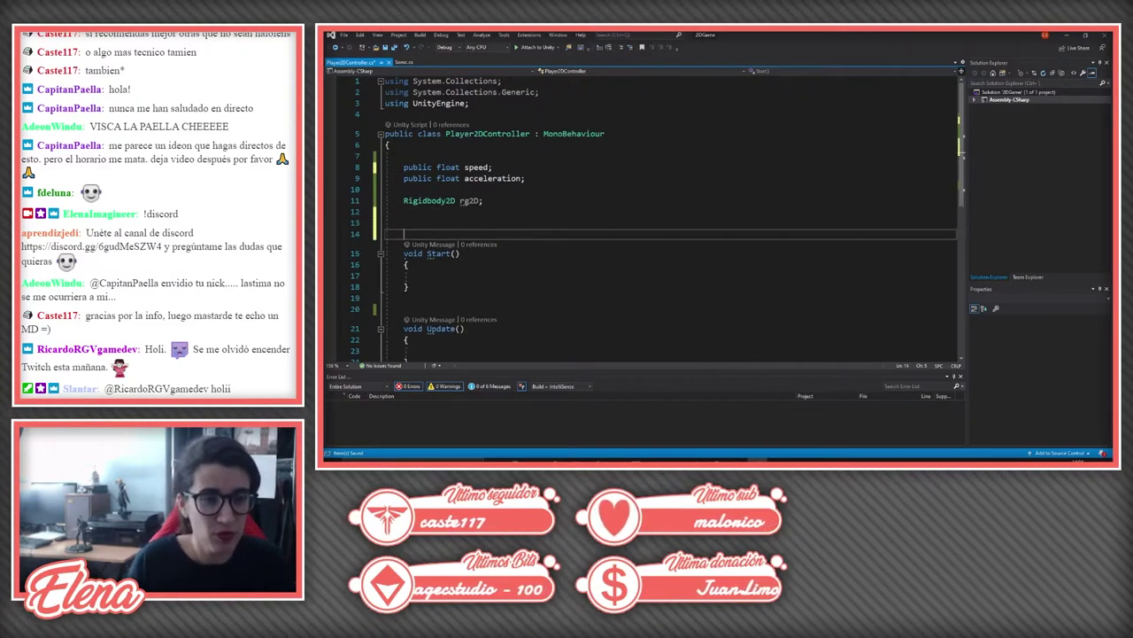
pyautogui.write('awake')
pyautogui.press('Return')
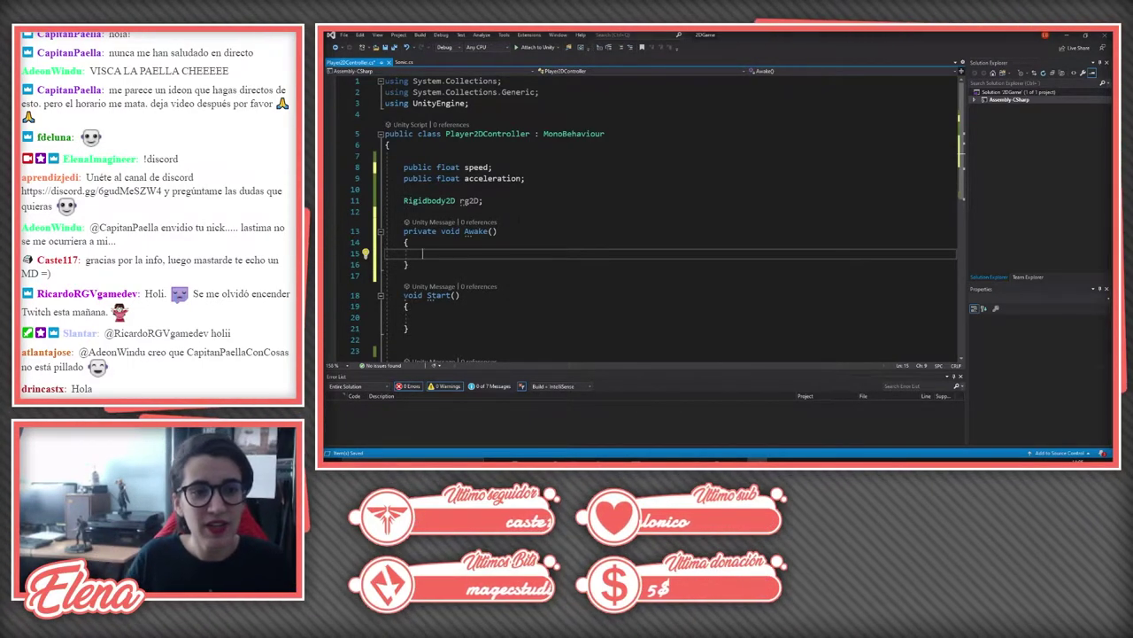
# Step: Write rg2D = GetComponent<Rigidbody2D>(); inside Awake and remove the extra blank line before Update()
pyautogui.doubleClick(429, 200)
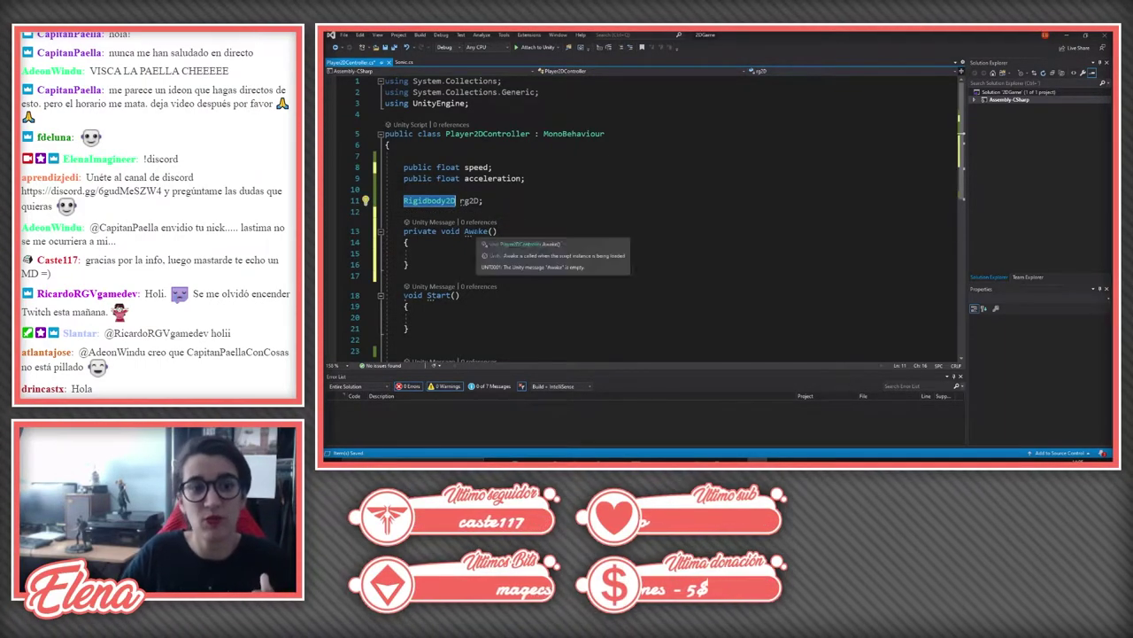
pyautogui.doubleClick(477, 231)
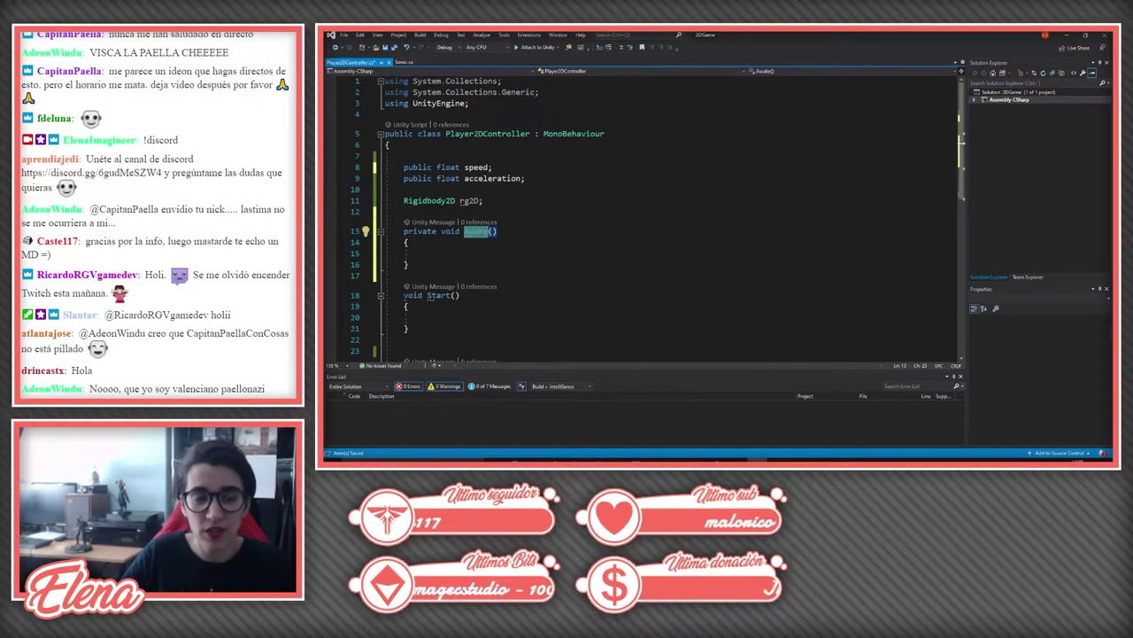
pyautogui.scroll(-1, 637, 221)
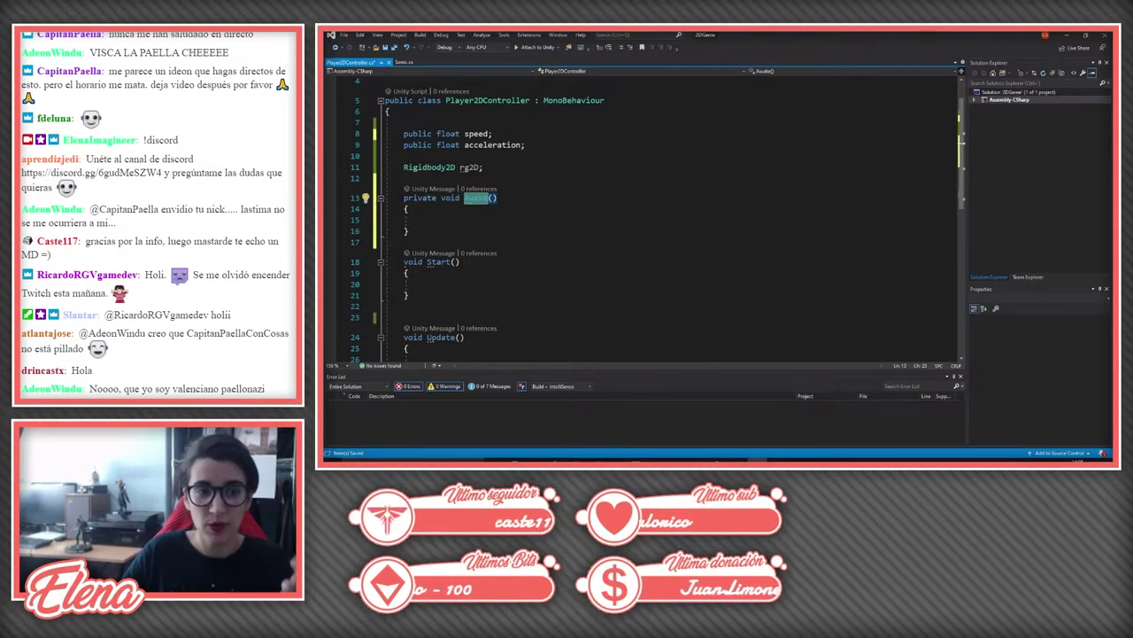
pyautogui.click(484, 230)
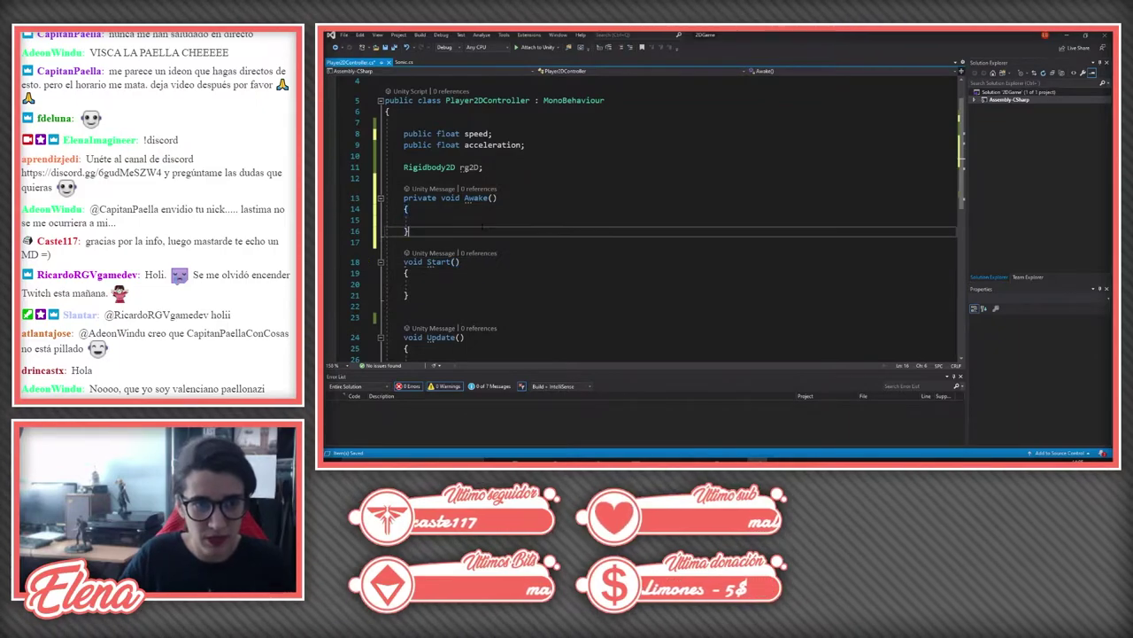
pyautogui.click(484, 221)
pyautogui.write('rg2D')
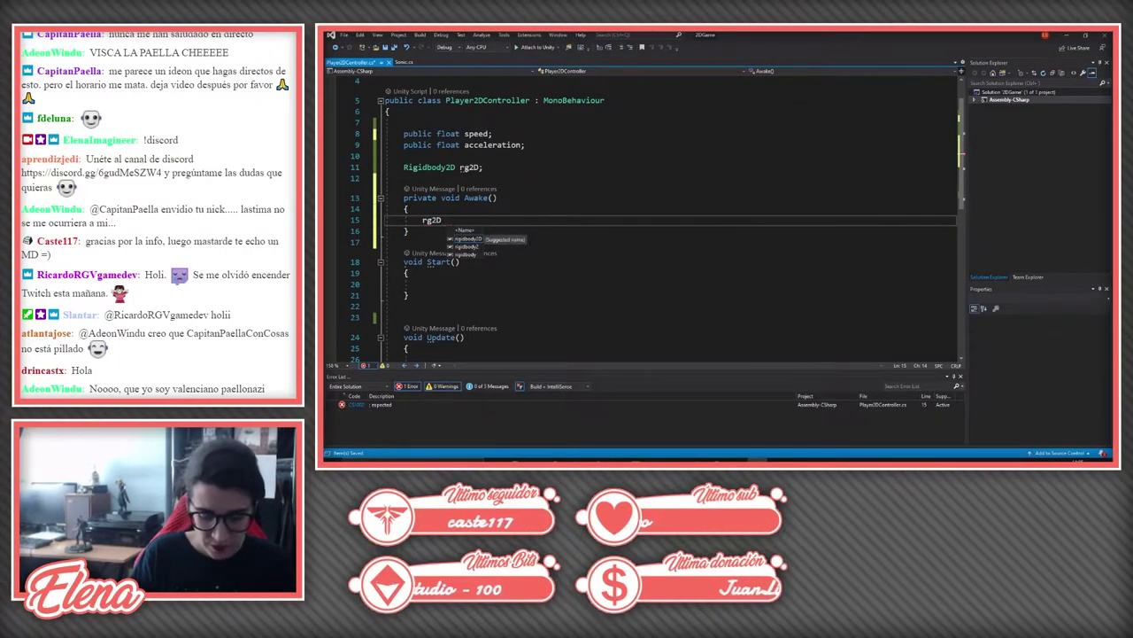
pyautogui.write(' = GetComponent')
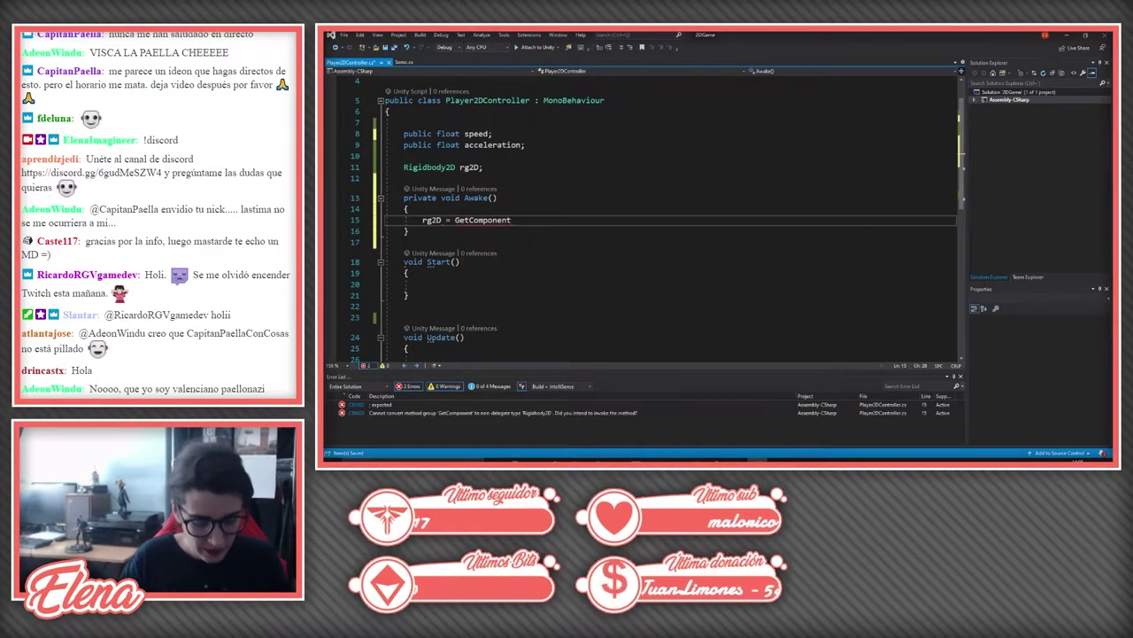
pyautogui.write('<Rigidbody2D>();')
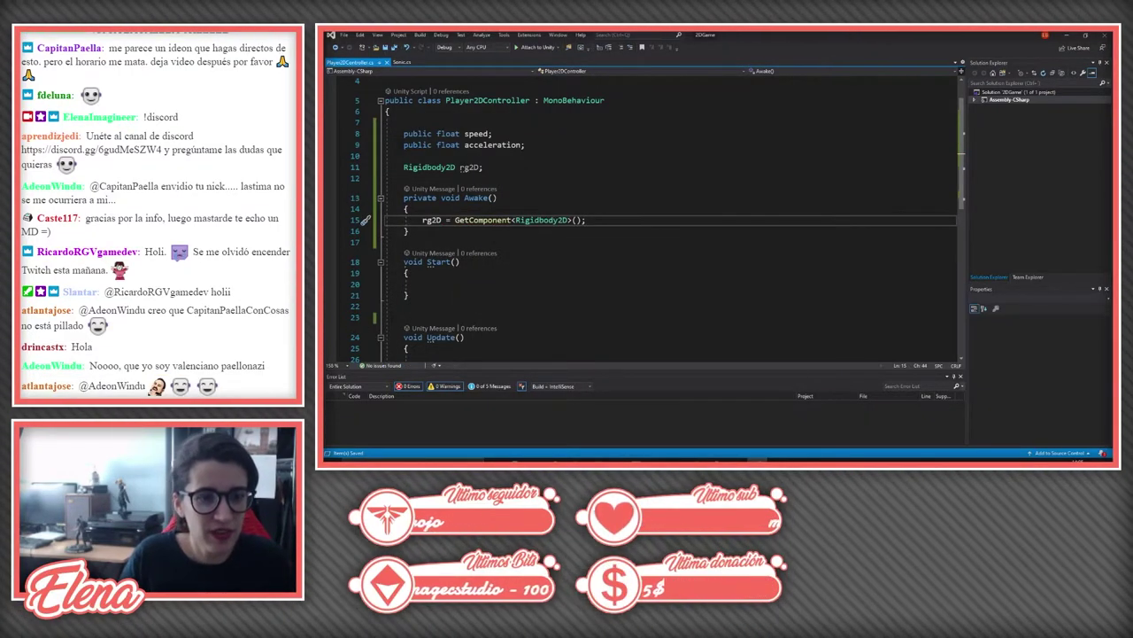
pyautogui.click(390, 317)
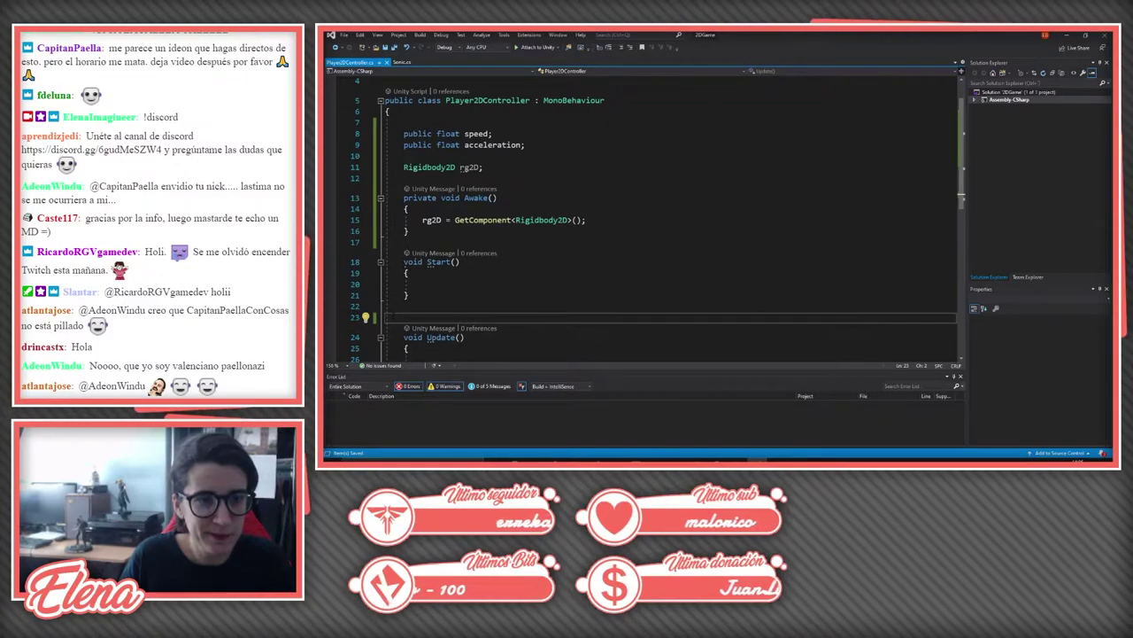
pyautogui.press('BackSpace')
pyautogui.press('BackSpace')
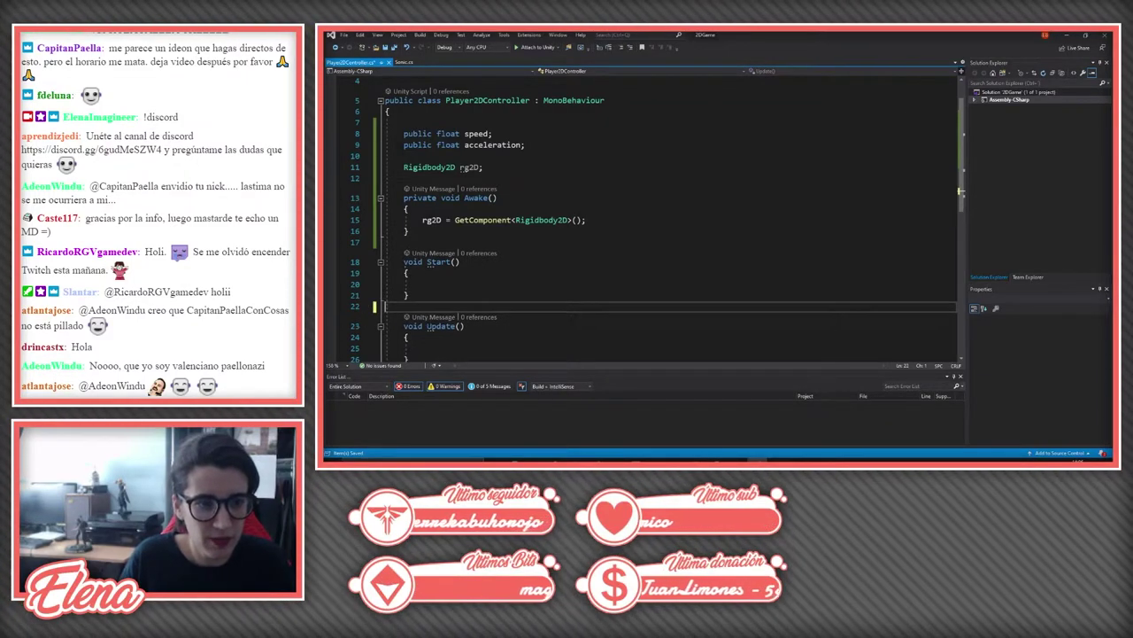
pyautogui.scroll(-3, 961, 190)
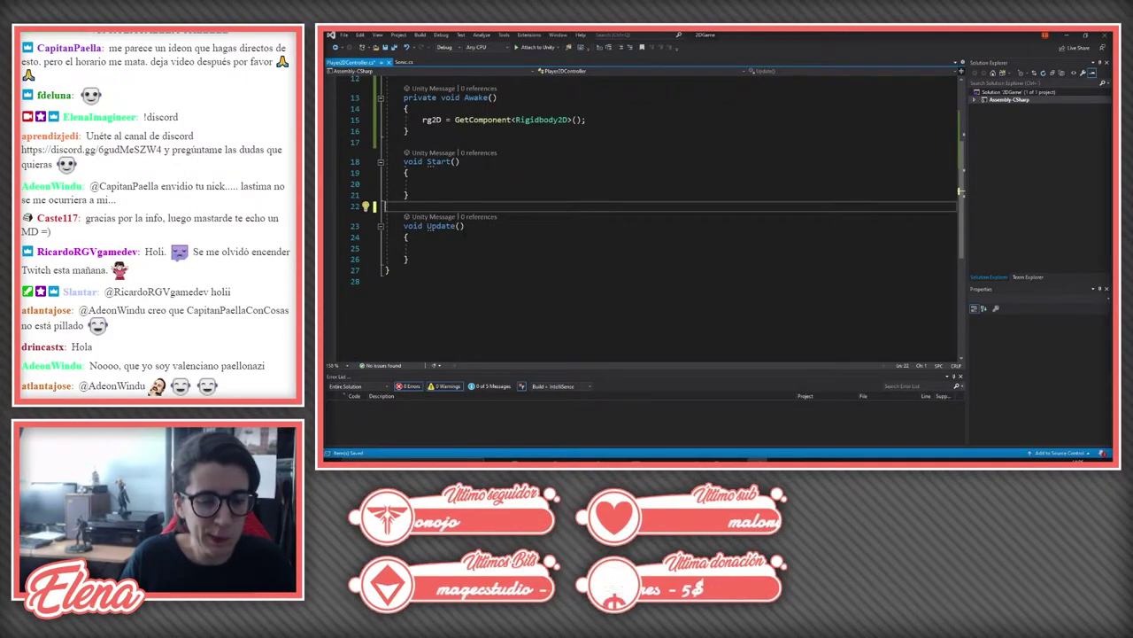
# Step: Write float h = Input.GetAxisRaw("Horizontal"); inside Update(), completing GetAxis with IntelliSense
pyautogui.click(423, 248)
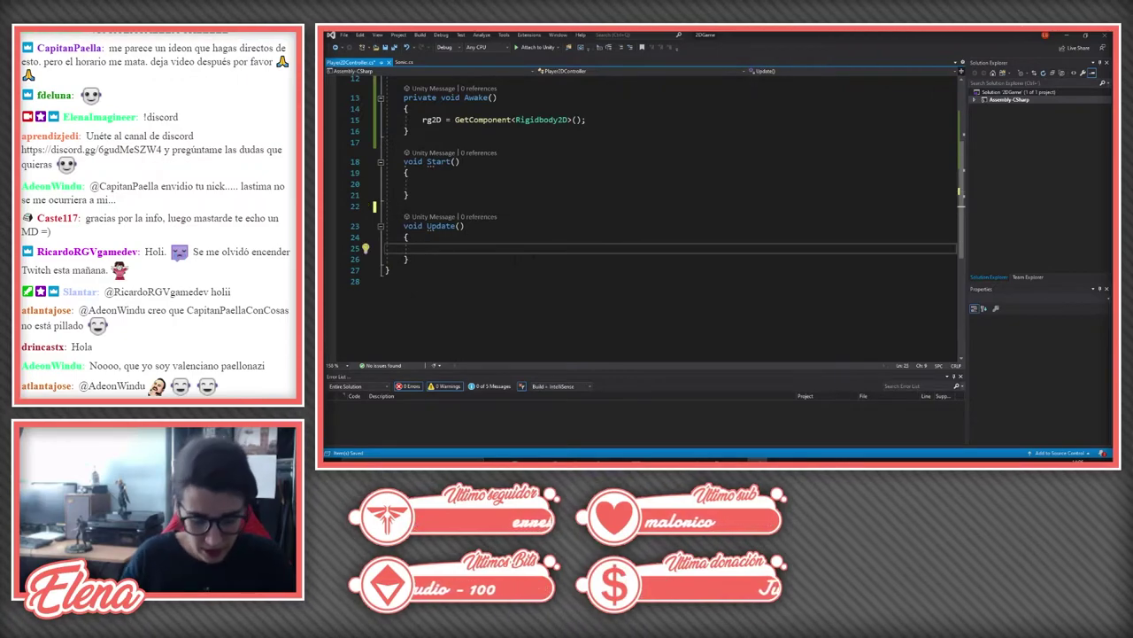
pyautogui.write('float ')
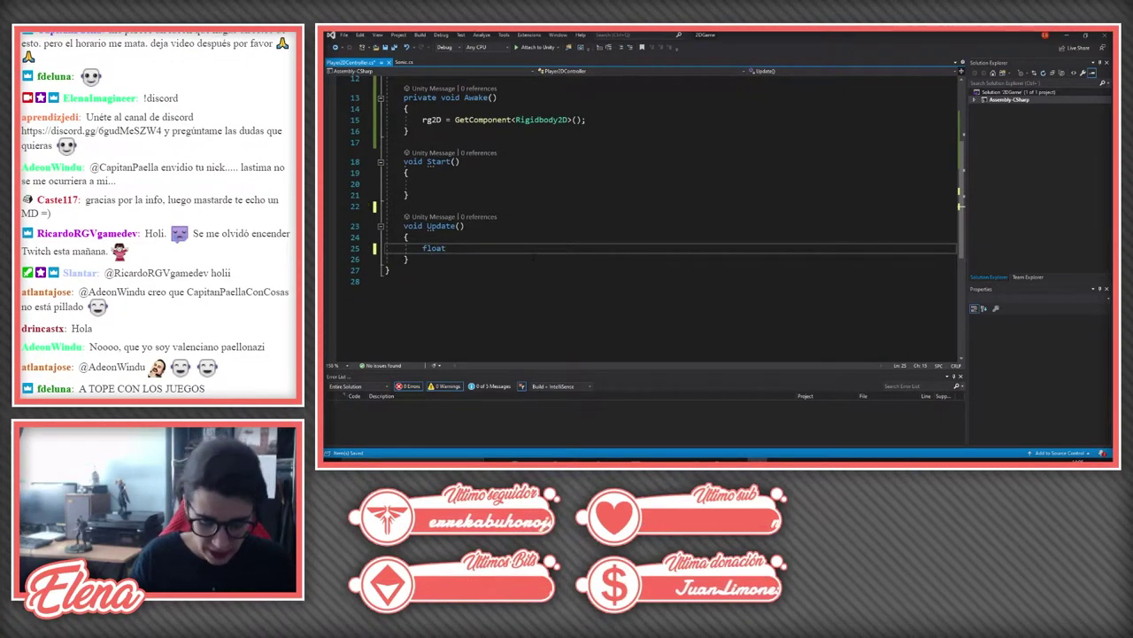
pyautogui.write('h =')
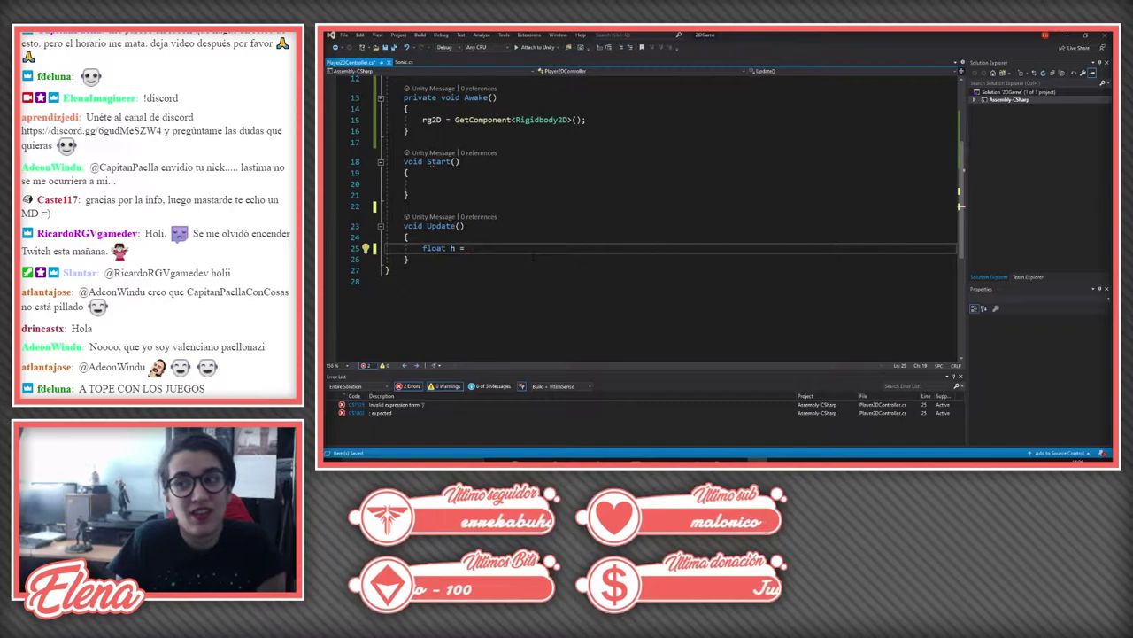
pyautogui.write('Input.')
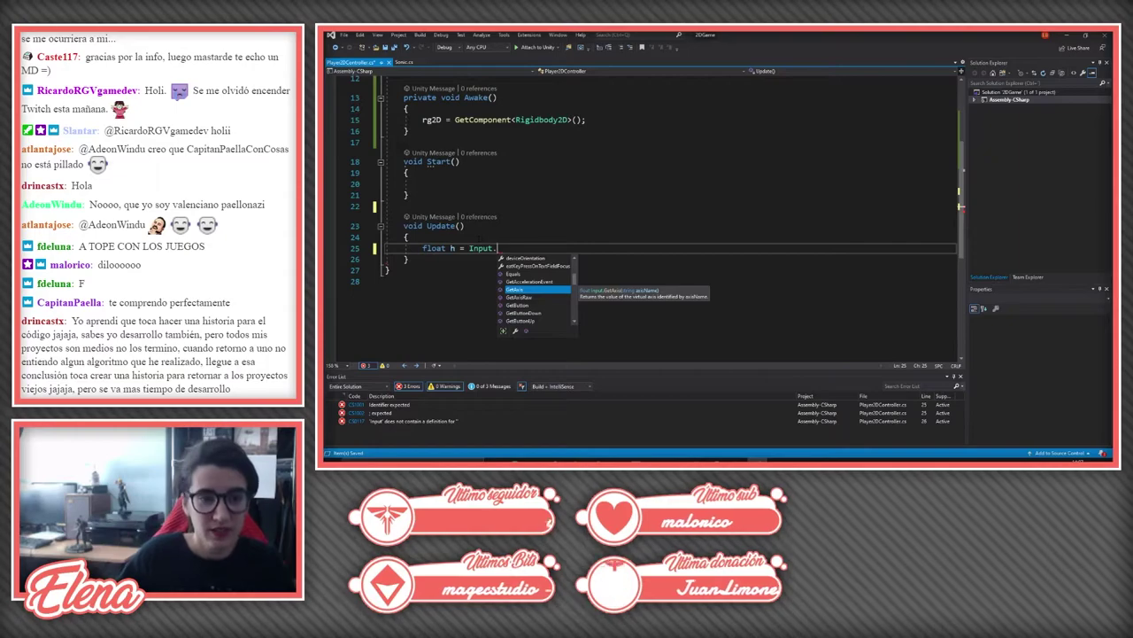
pyautogui.write('get')
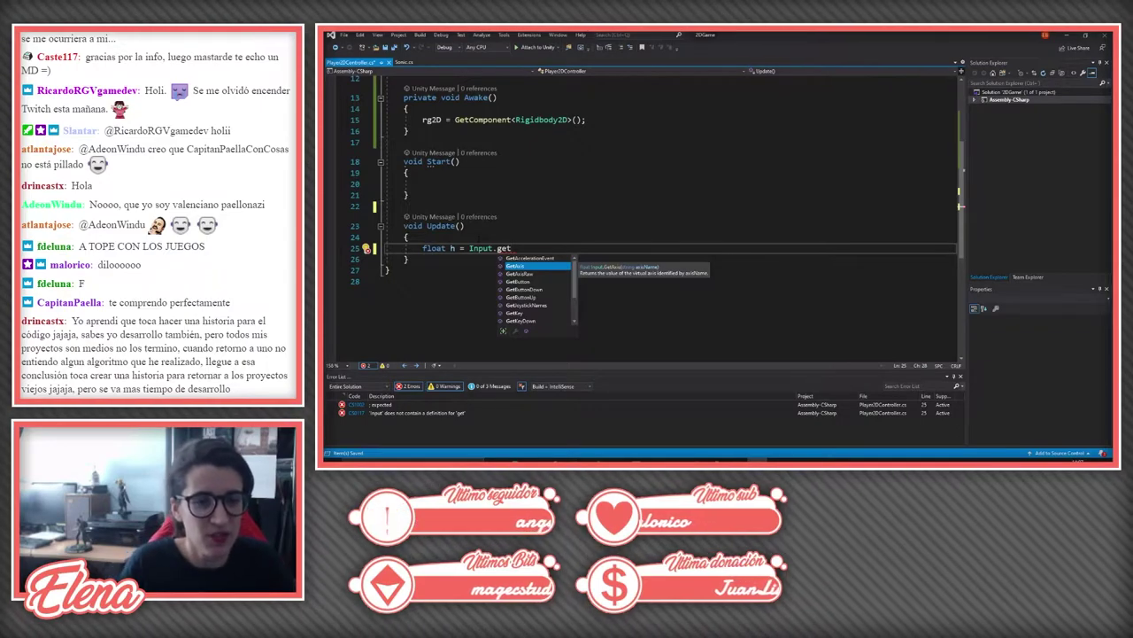
pyautogui.press('Tab')
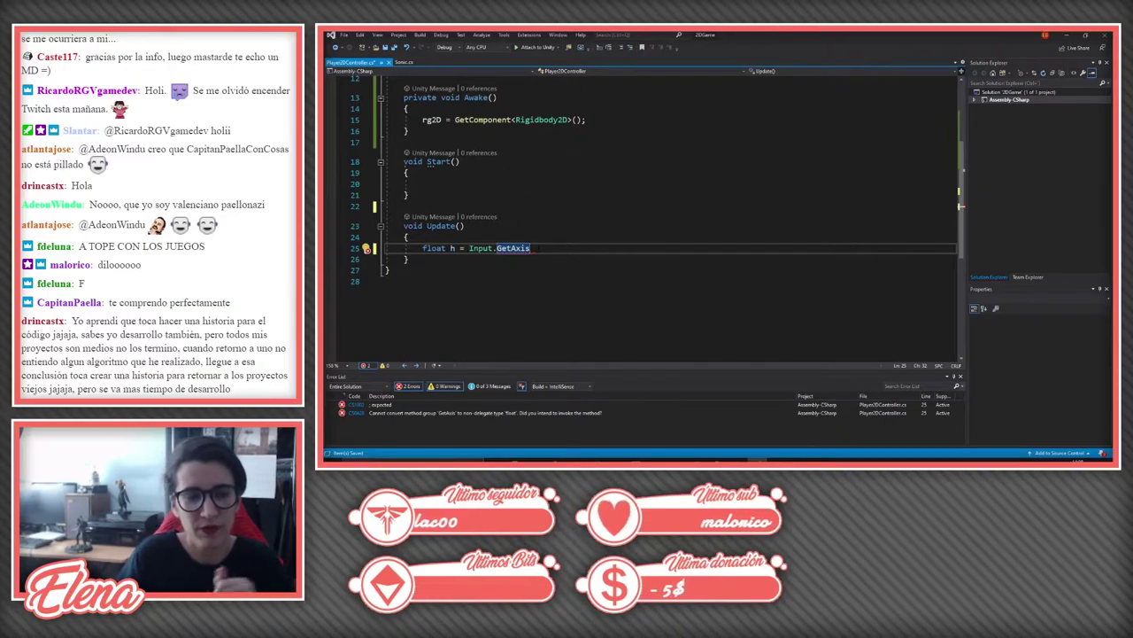
pyautogui.write('Raw')
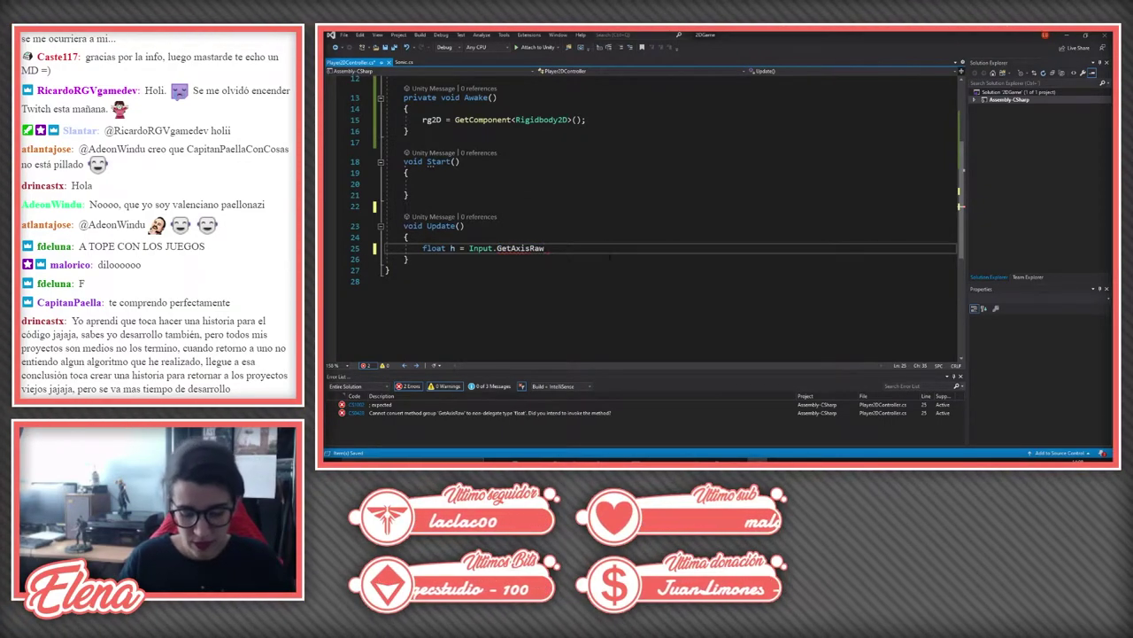
pyautogui.write('("')
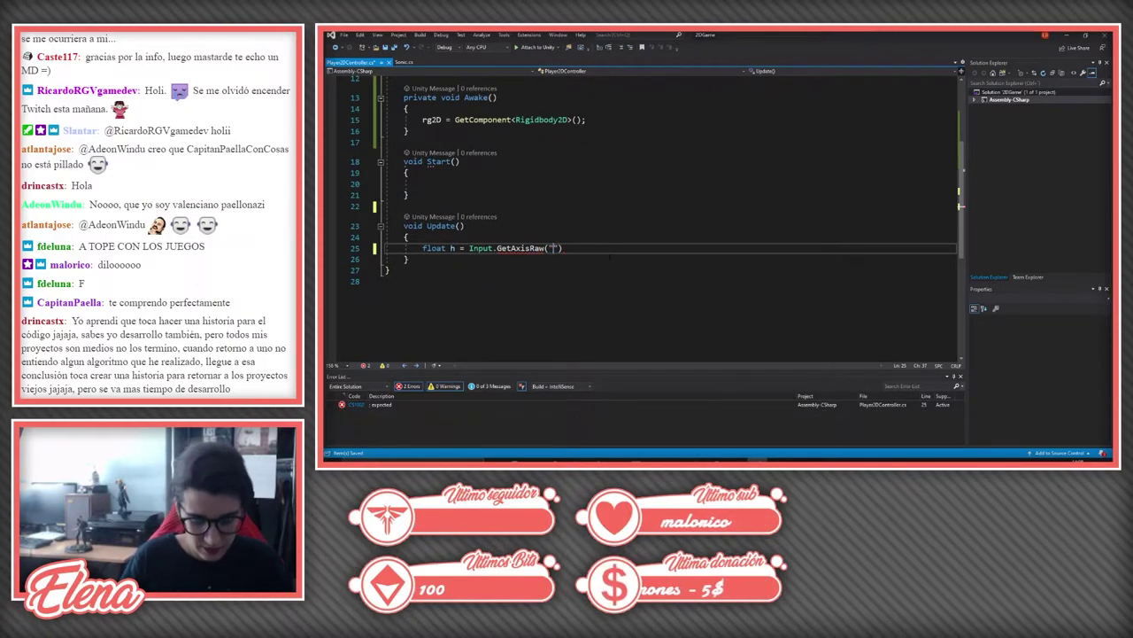
pyautogui.write('")')
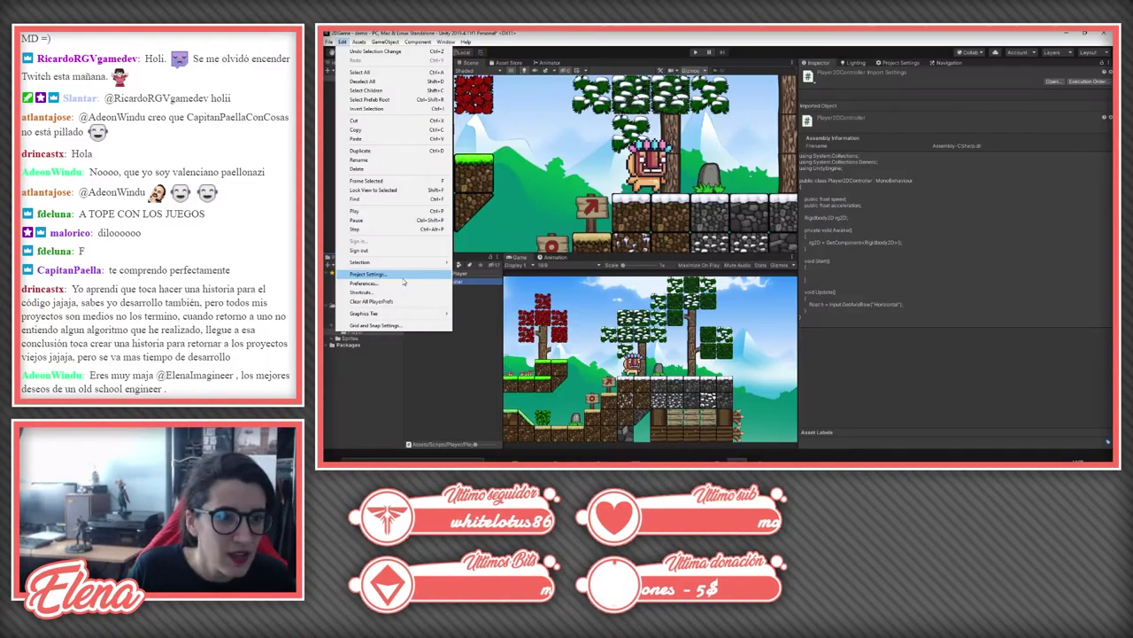
pyautogui.click(402, 275)
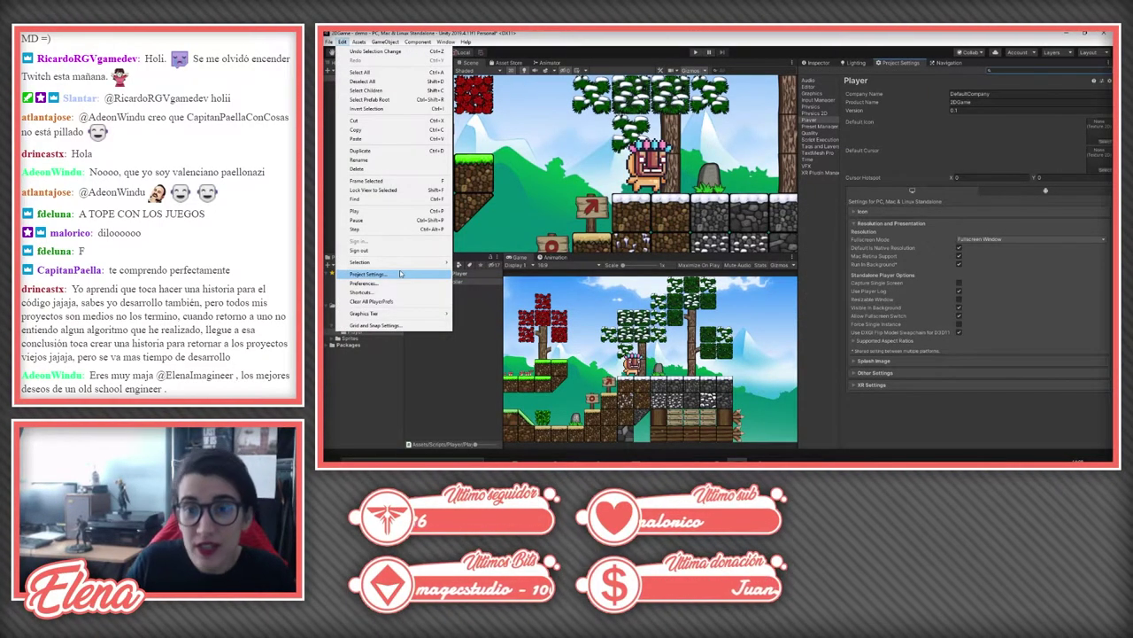
# Step: Inspect the Horizontal axis in the Input Manager: negative key left, positive key right
pyautogui.click(820, 101)
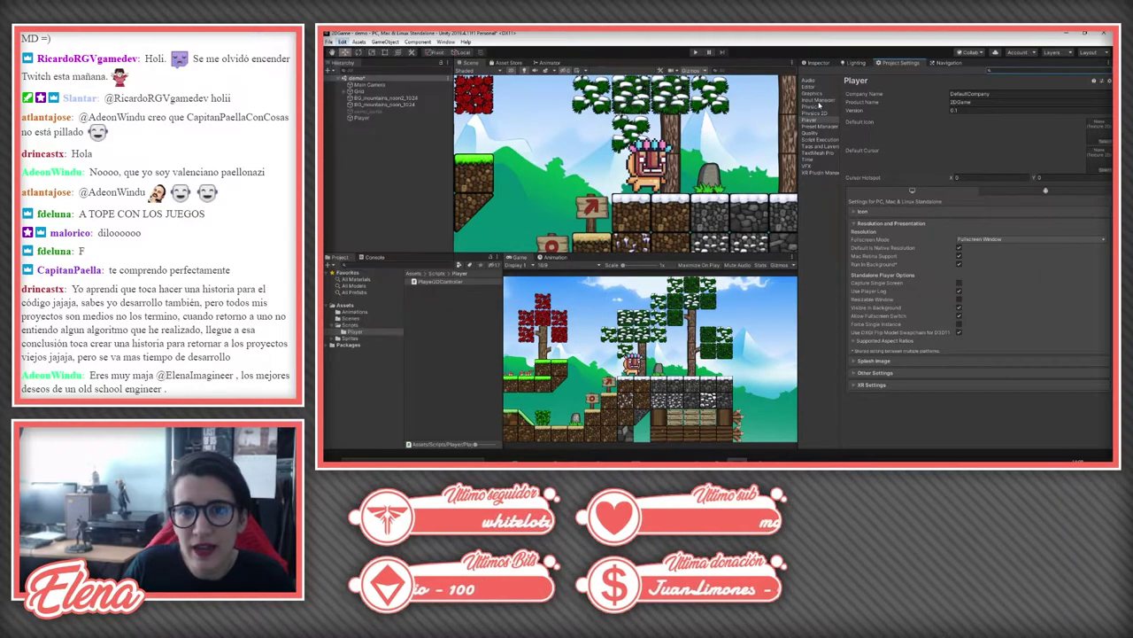
pyautogui.click(820, 100)
pyautogui.click(846, 111)
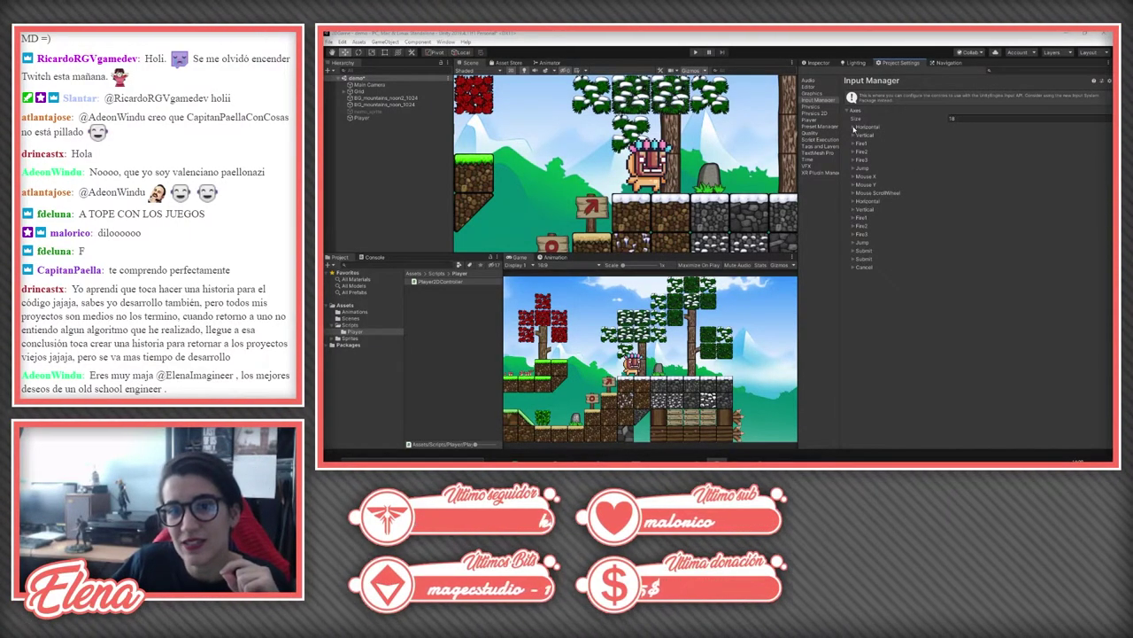
pyautogui.click(855, 127)
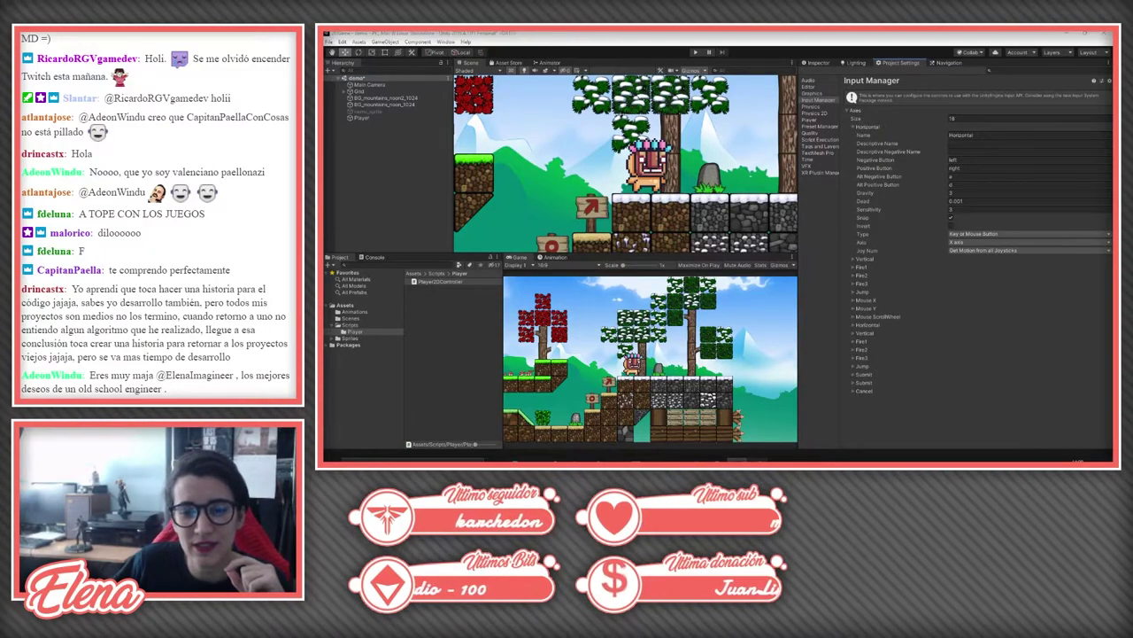
pyautogui.hotkey('alt', 'Tab')
pyautogui.doubleClick(568, 249)
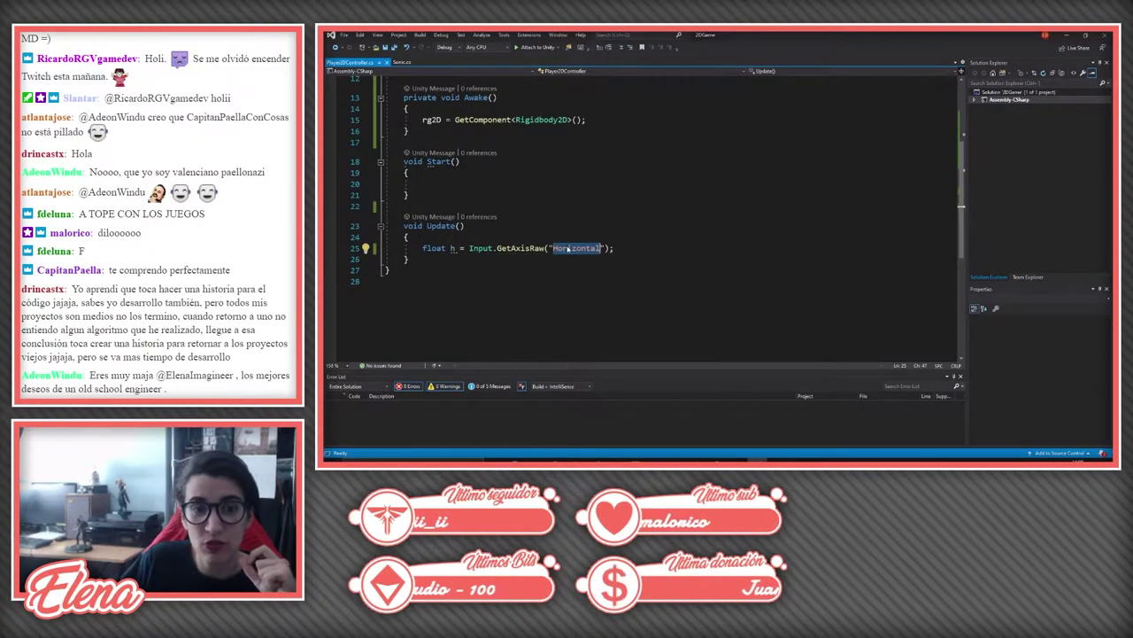
pyautogui.hotkey('alt', 'Tab')
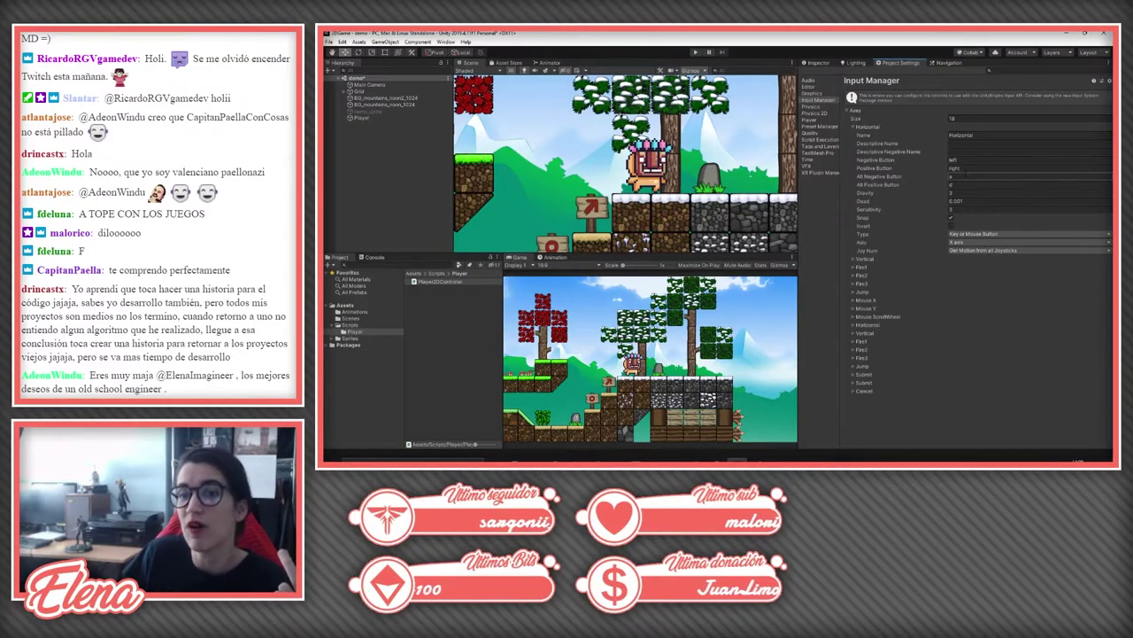
pyautogui.click(953, 159)
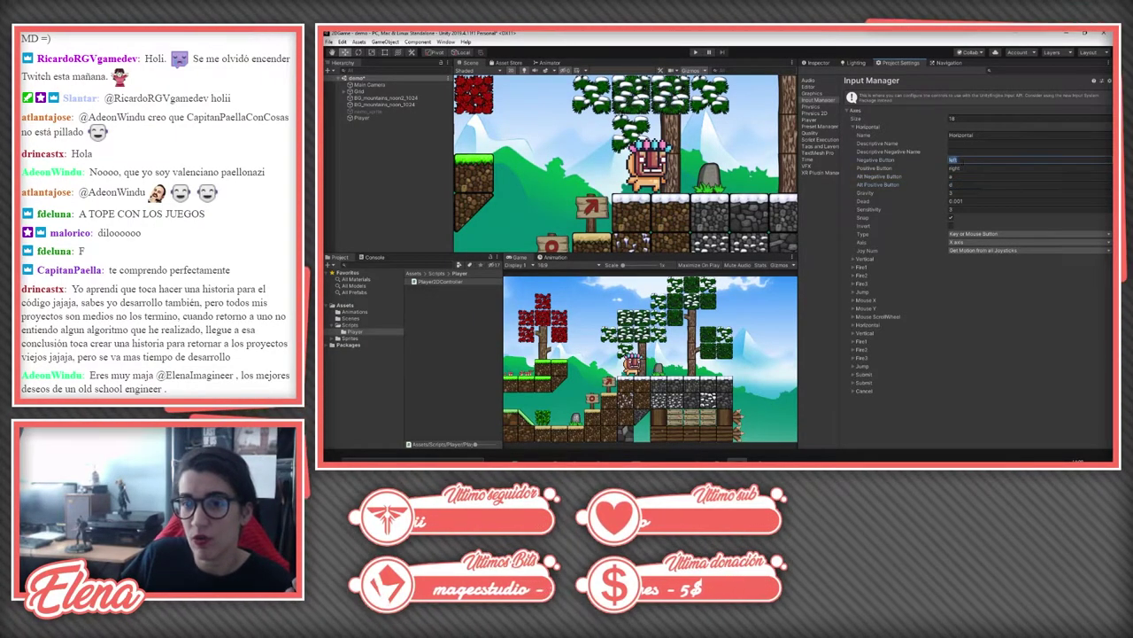
pyautogui.click(953, 168)
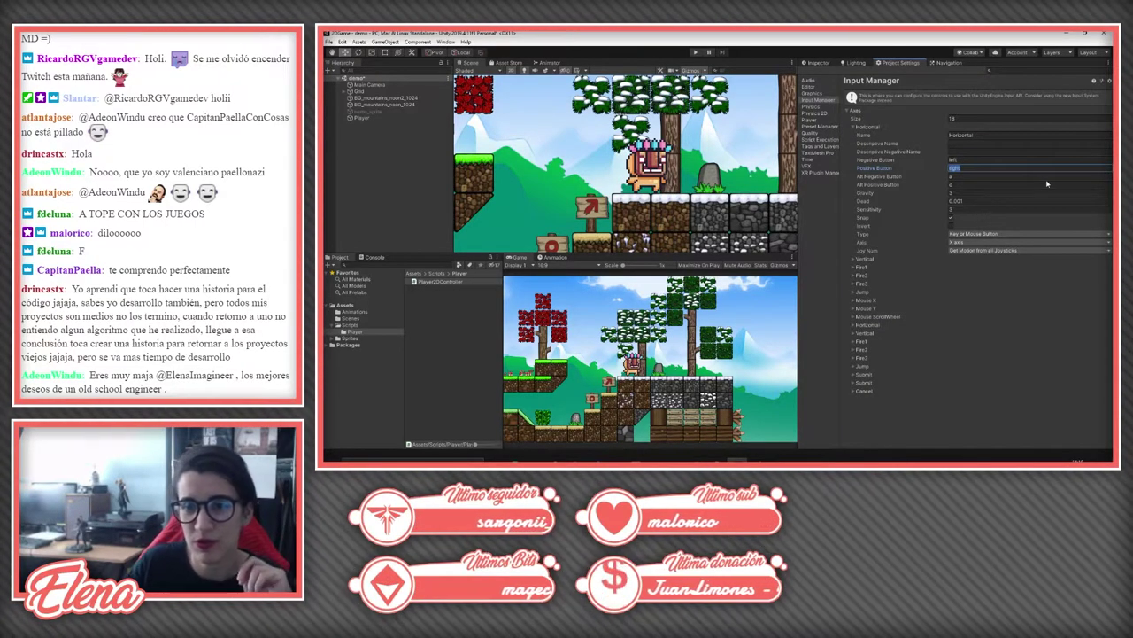
pyautogui.click(965, 134)
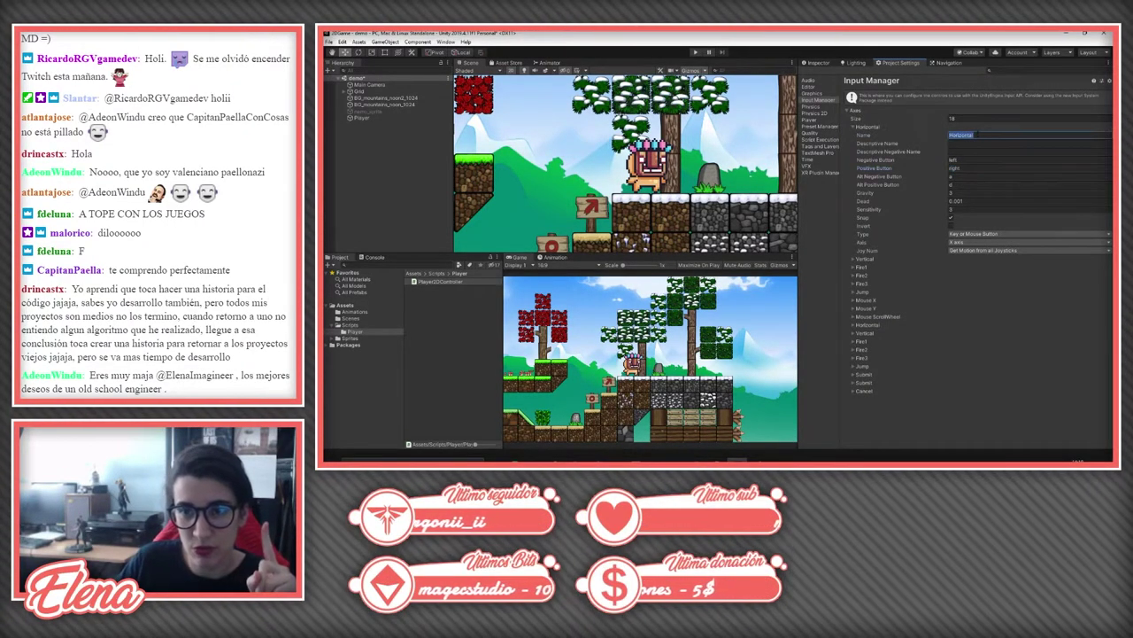
pyautogui.hotkey('alt', 'Tab')
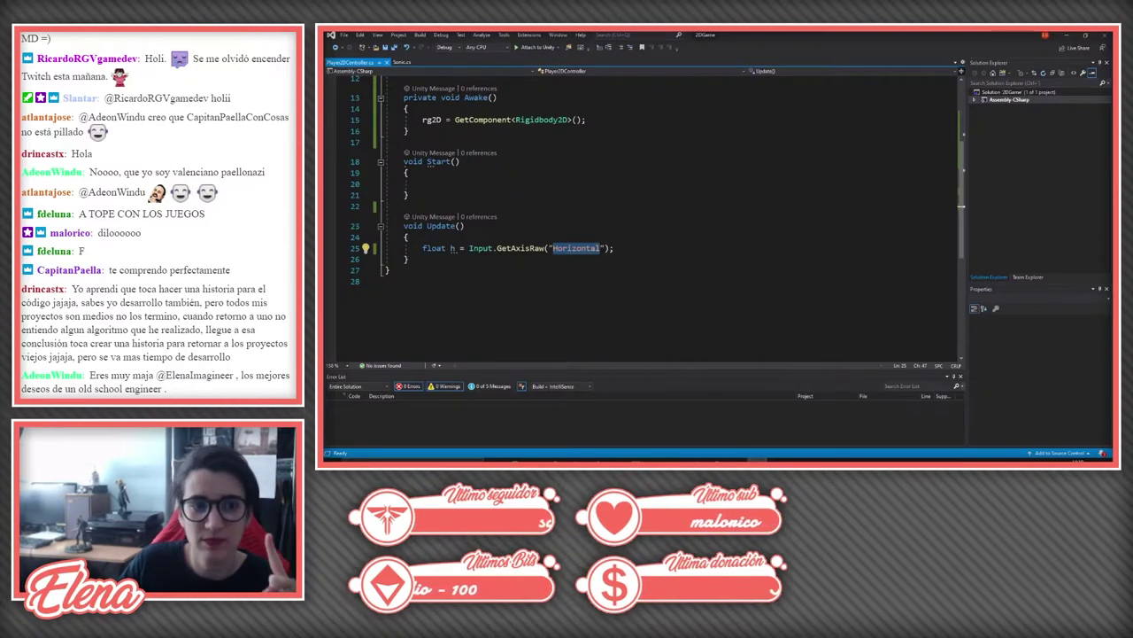
# Step: Change Input.GetAxisRaw("Horizontal") to Input.GetAxis("Horizontal") on line 25
pyautogui.click(614, 248)
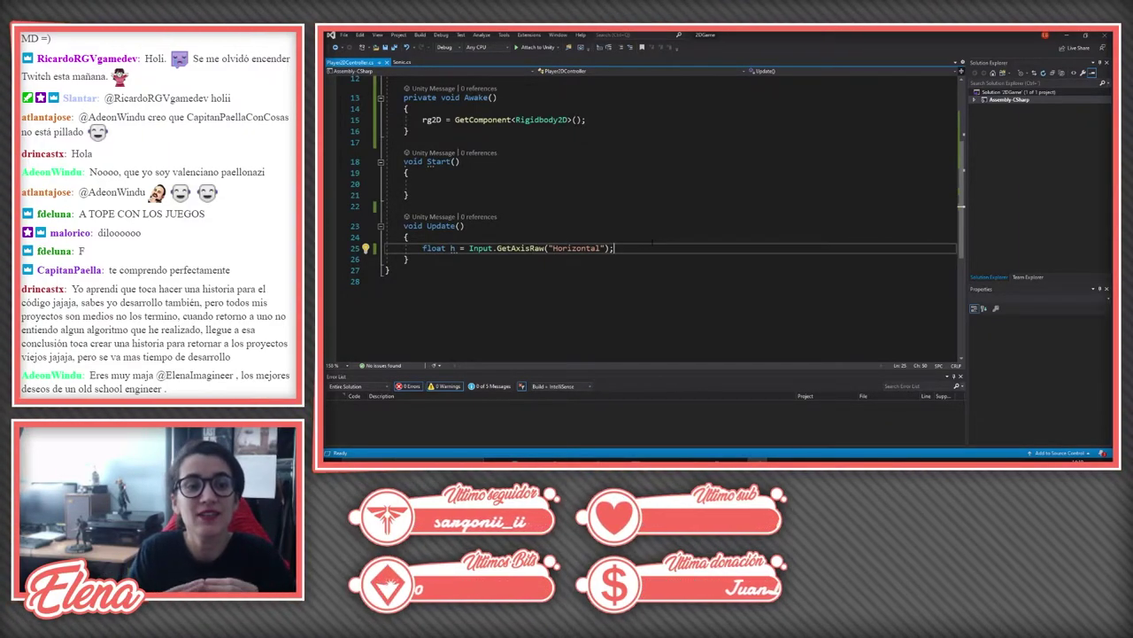
pyautogui.hotkey('shift', 'Home')
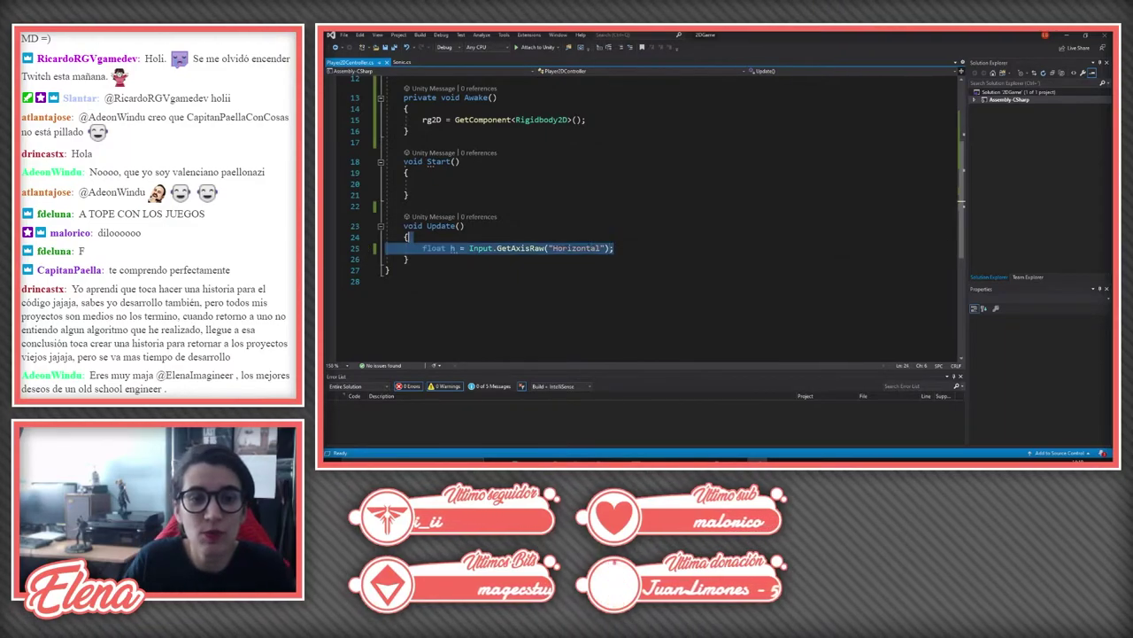
pyautogui.hotkey('ctrl', 'shift', 'Right')
pyautogui.hotkey('ctrl', 'shift', 'Right')
pyautogui.hotkey('ctrl', 'shift', 'Right')
pyautogui.moveTo(472, 254)
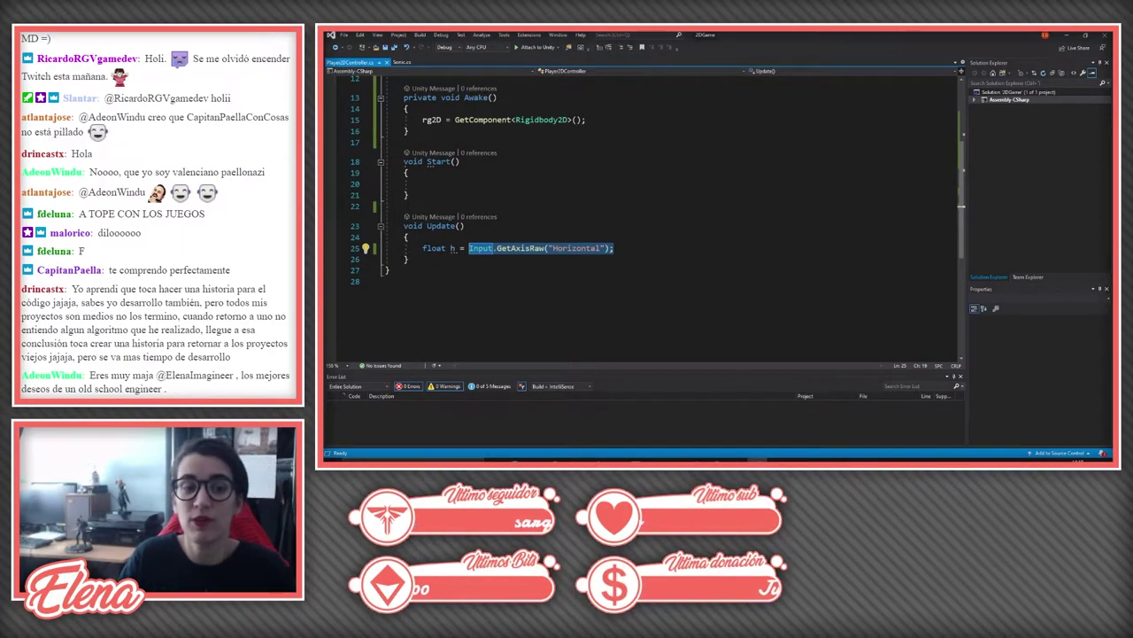
pyautogui.click(546, 251)
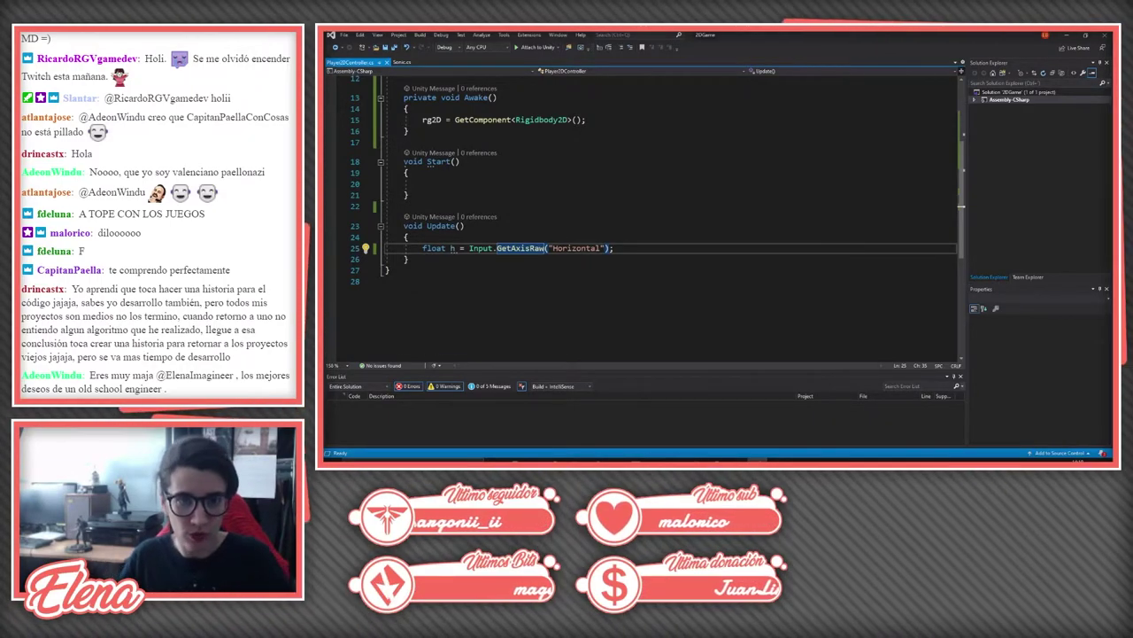
pyautogui.press('BackSpace')
pyautogui.press('BackSpace')
pyautogui.press('BackSpace')
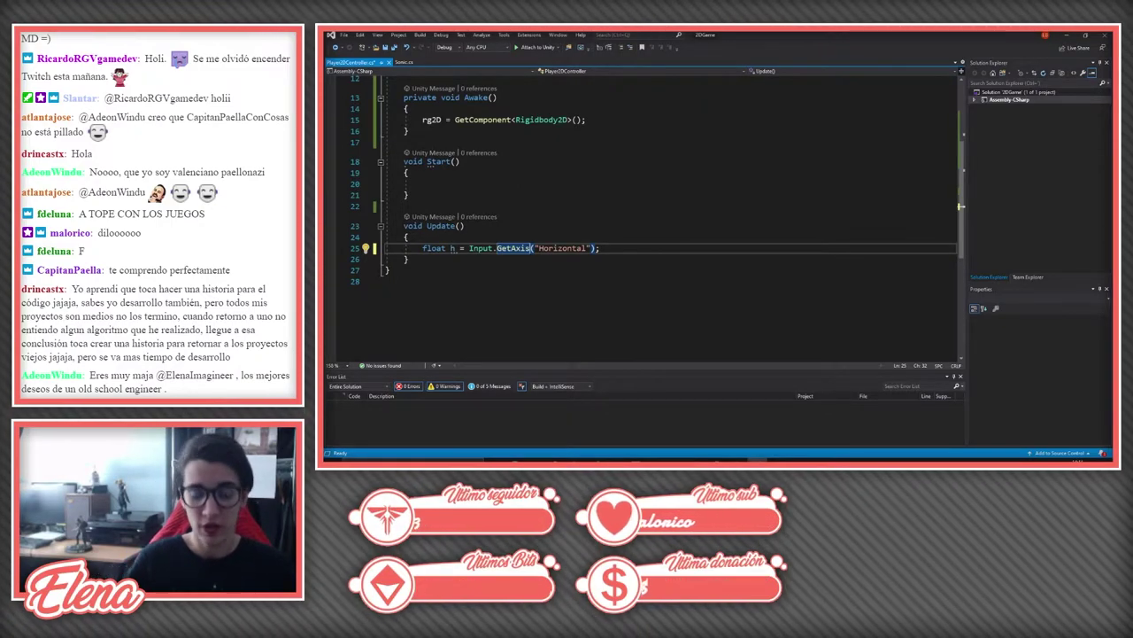
pyautogui.write('Raw')
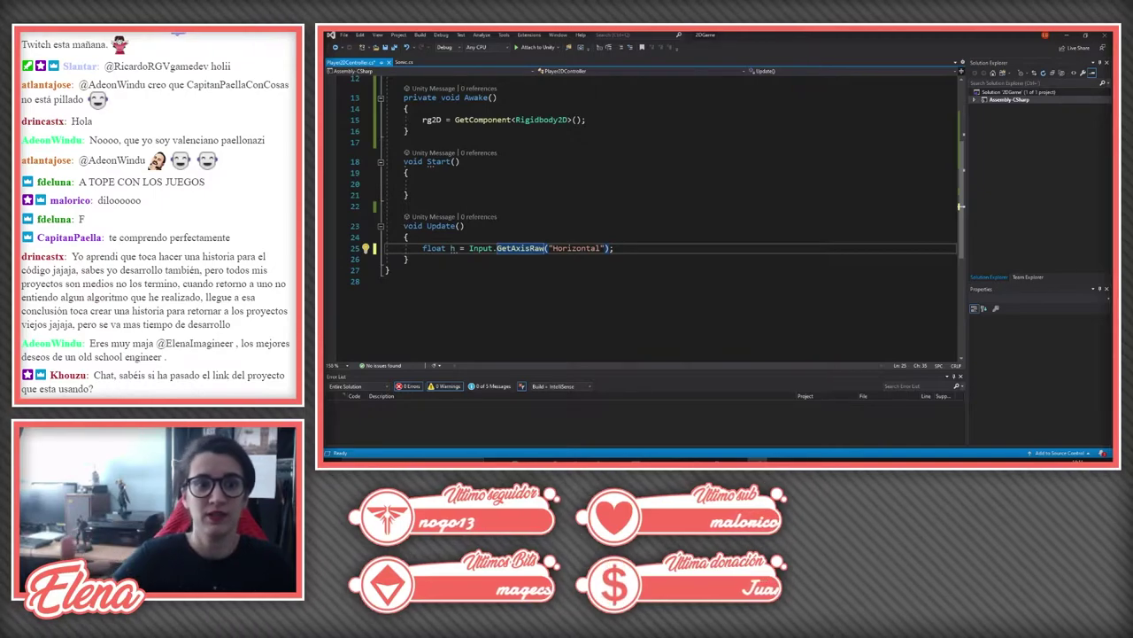
pyautogui.press('BackSpace')
pyautogui.press('BackSpace')
pyautogui.press('BackSpace')
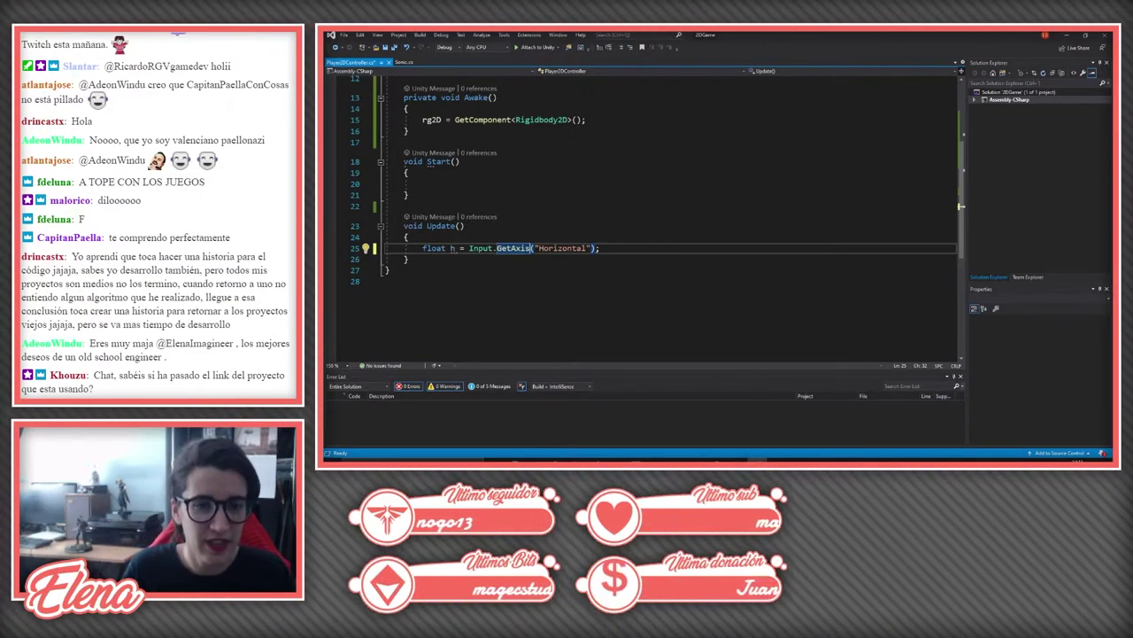
pyautogui.click(600, 248)
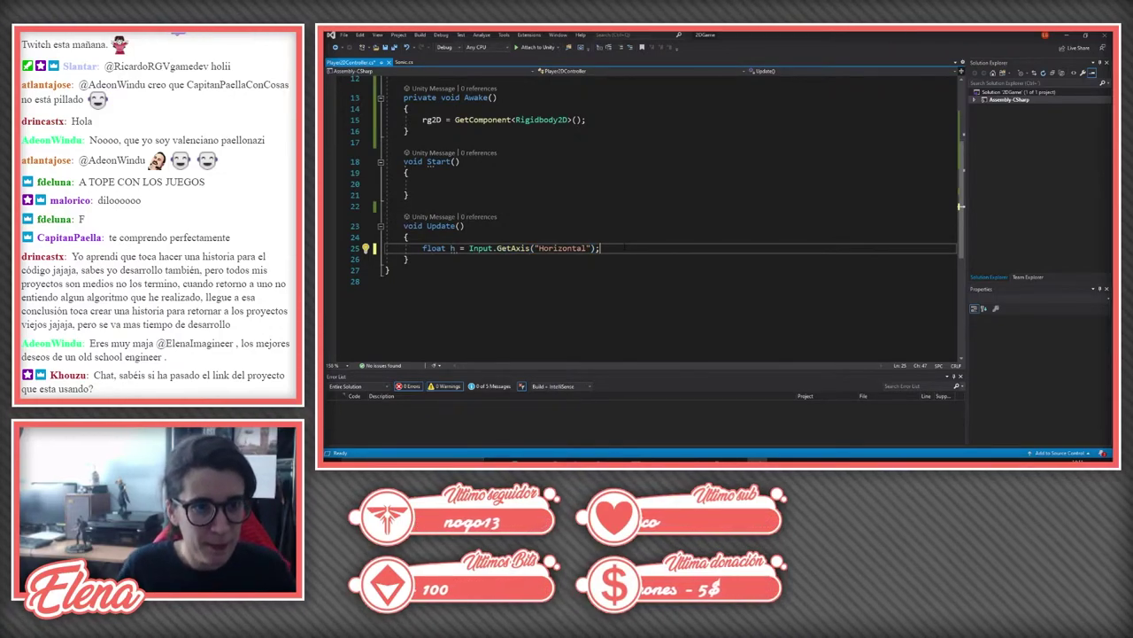
# Step: Add [Header("Velocity")] above the speed and acceleration fields and save the script
pyautogui.scroll(1, 656, 222)
pyautogui.scroll(1, 655, 222)
pyautogui.click(525, 111)
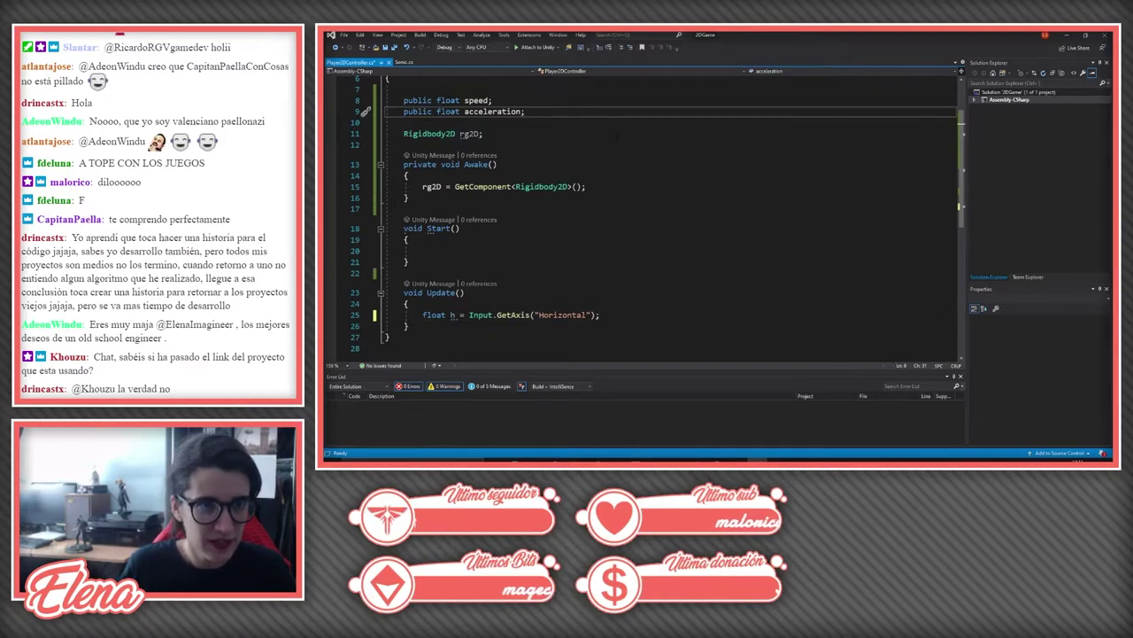
pyautogui.press('Return')
pyautogui.press('Return')
pyautogui.scroll(1, 617, 137)
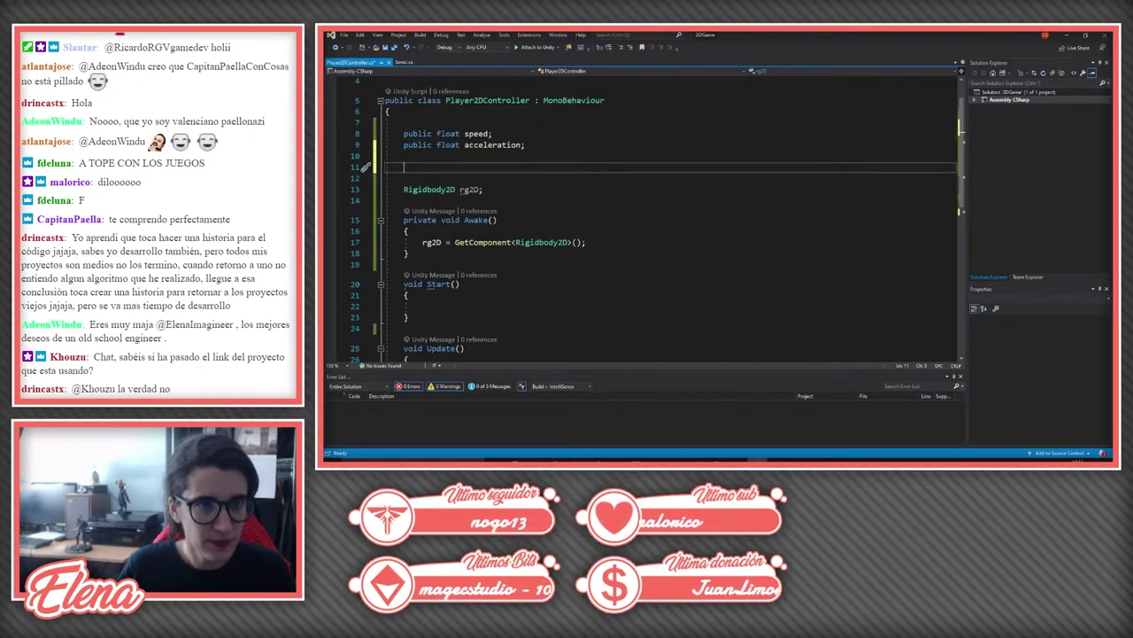
pyautogui.press('Up')
pyautogui.press('Up')
pyautogui.press('Up')
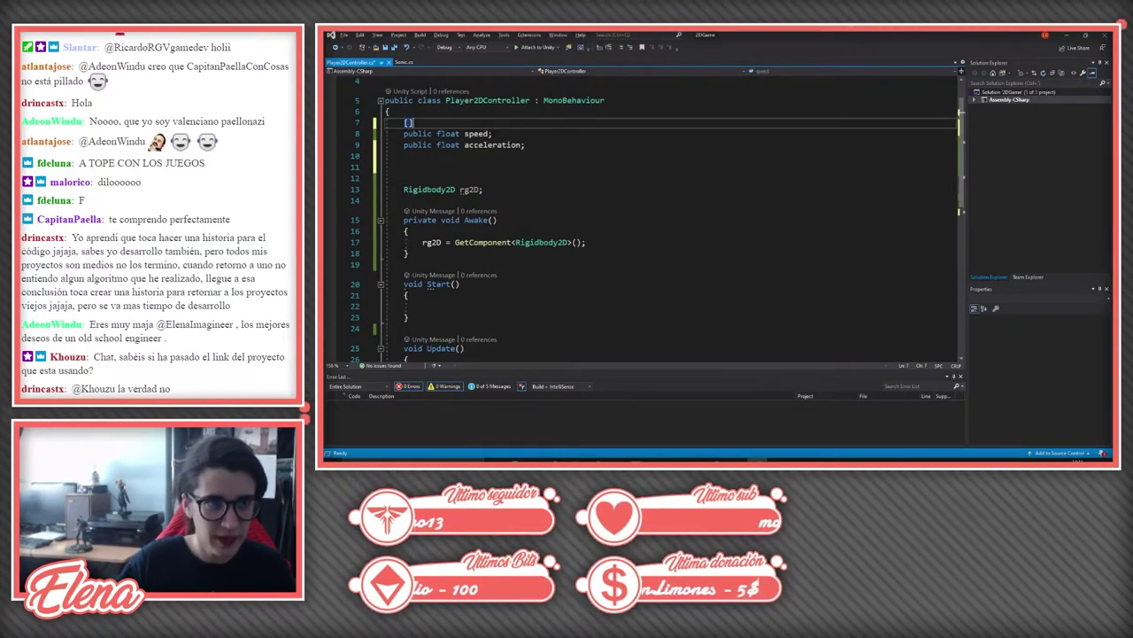
pyautogui.press('Left')
pyautogui.write('Header')
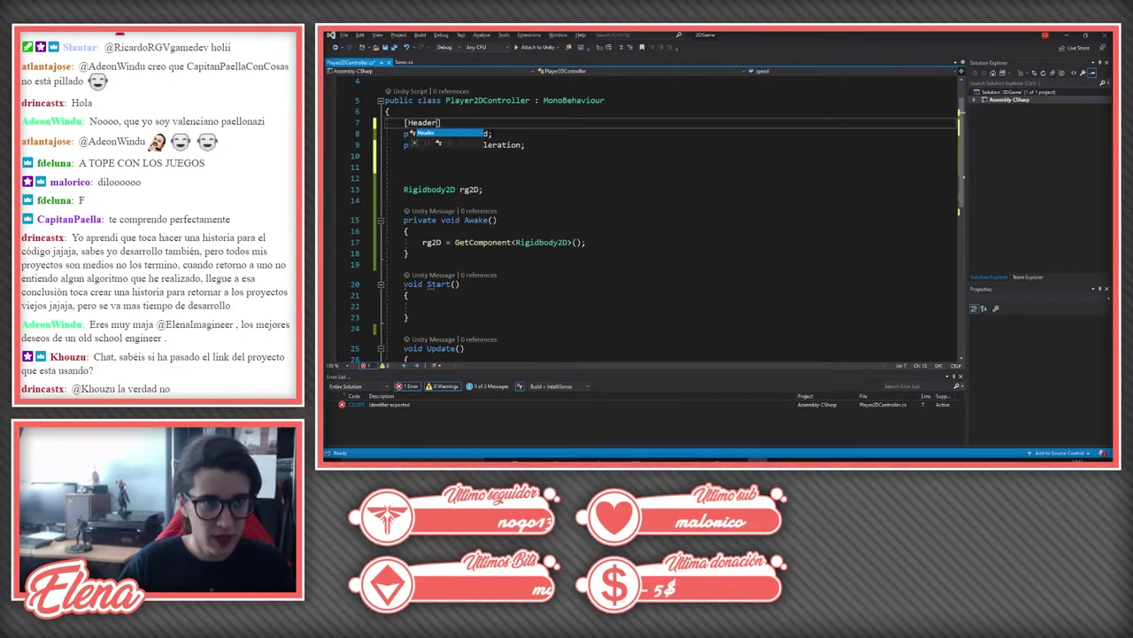
pyautogui.write(' (')
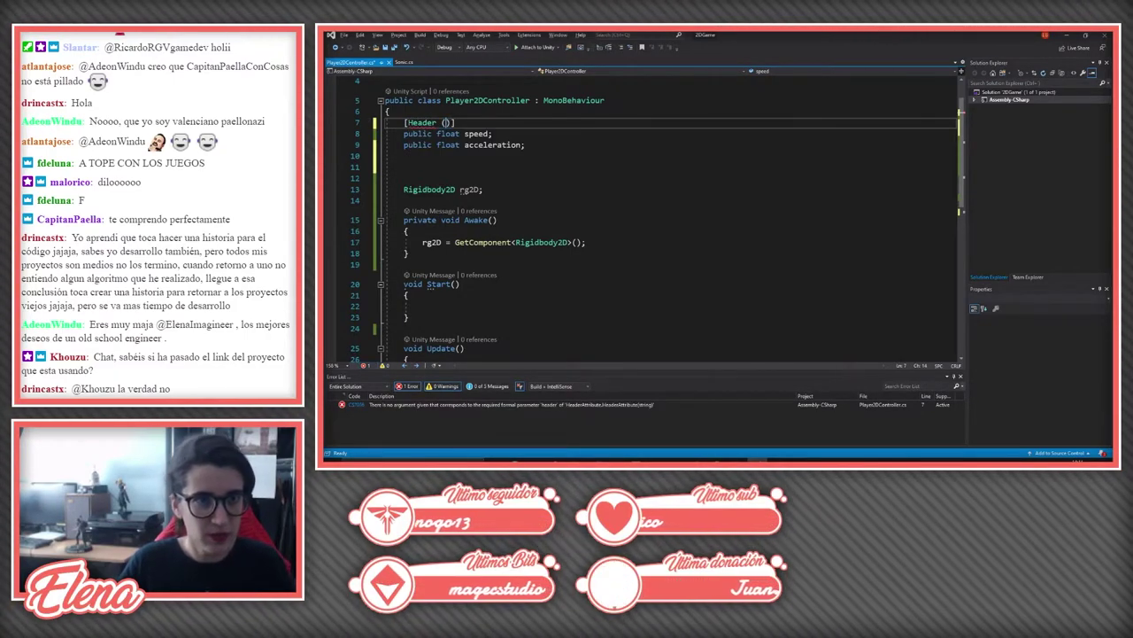
pyautogui.write('"V')
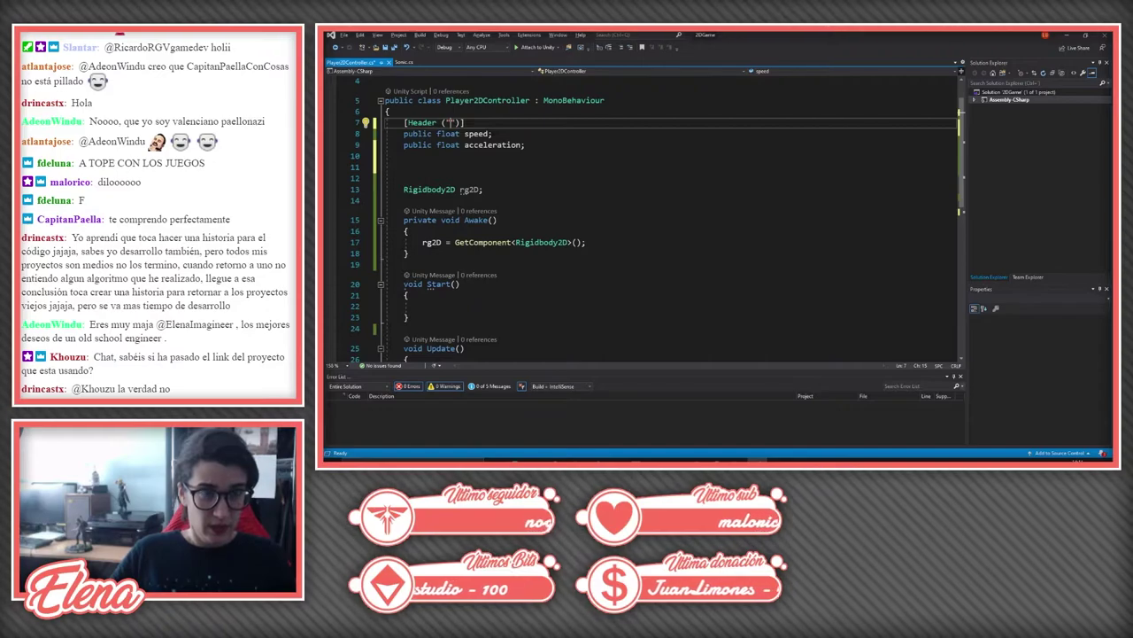
pyautogui.write('elocity')
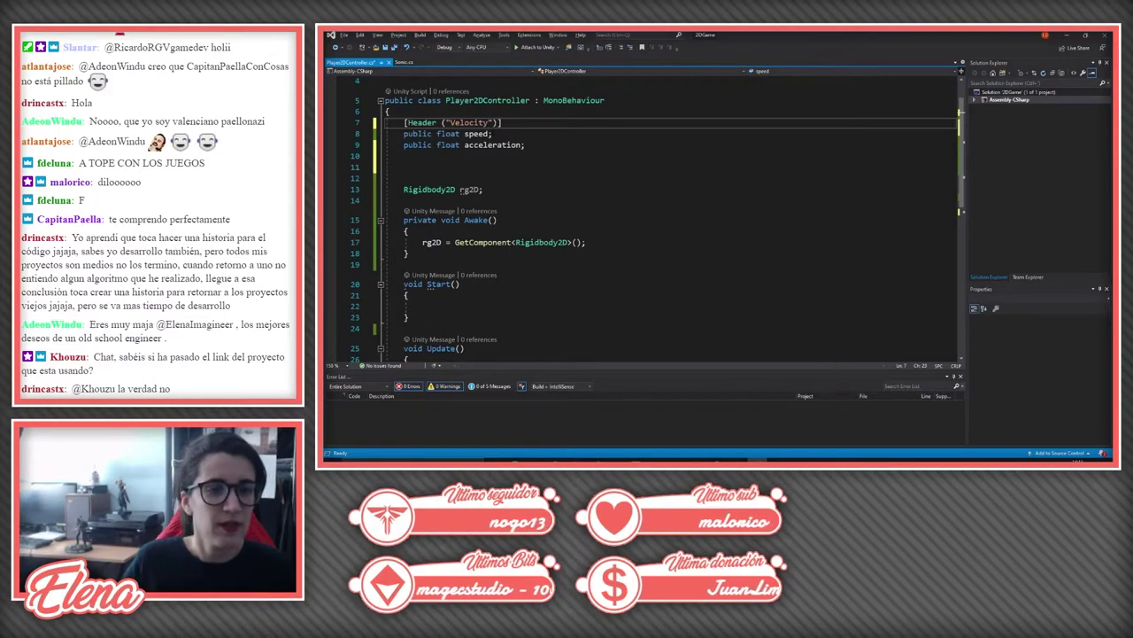
pyautogui.press('Home')
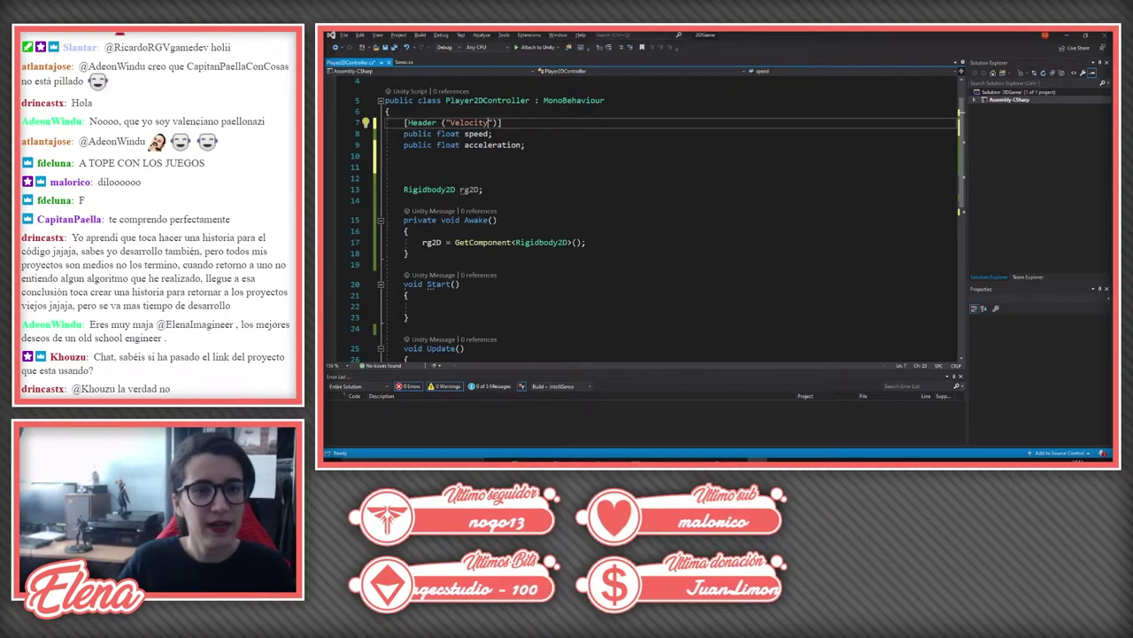
pyautogui.press('End')
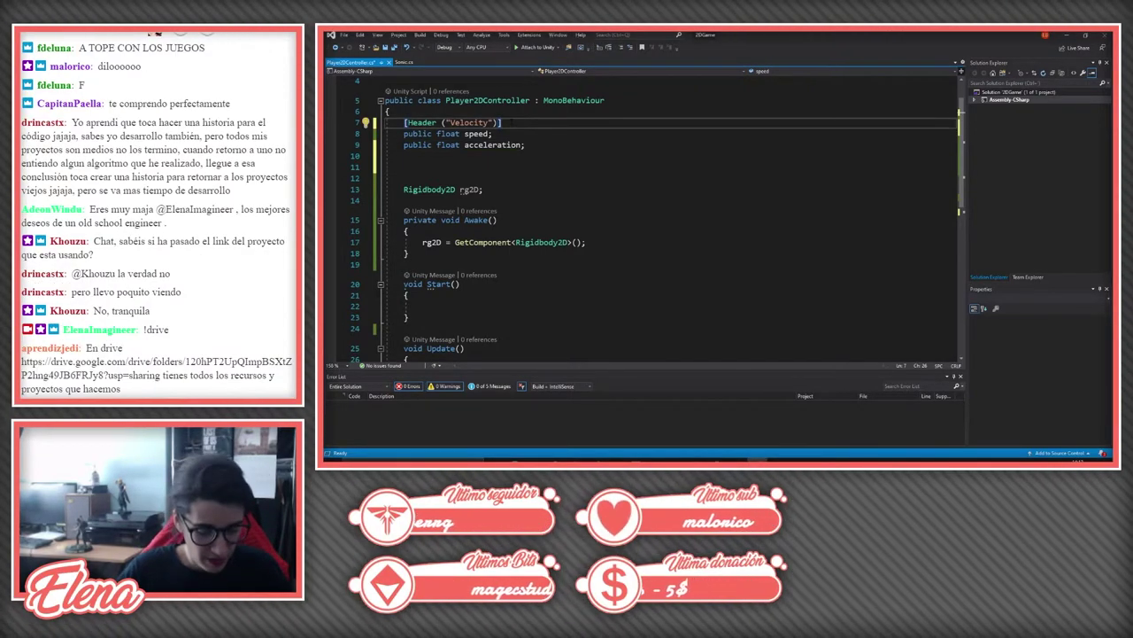
pyautogui.hotkey('ctrl', 's')
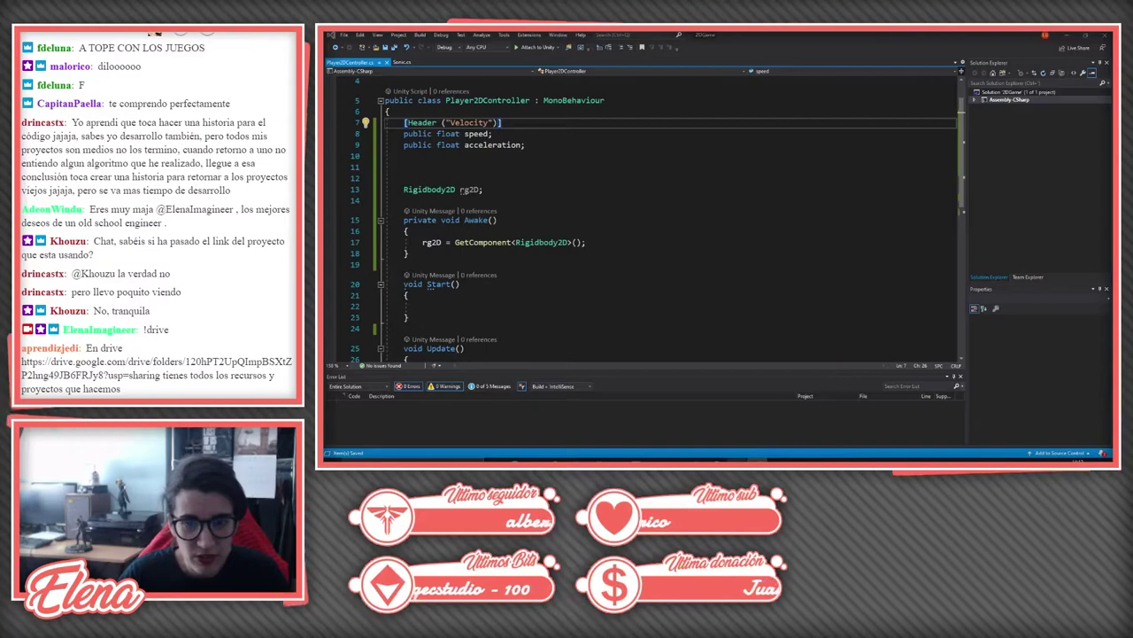
pyautogui.hotkey('alt', 'Tab')
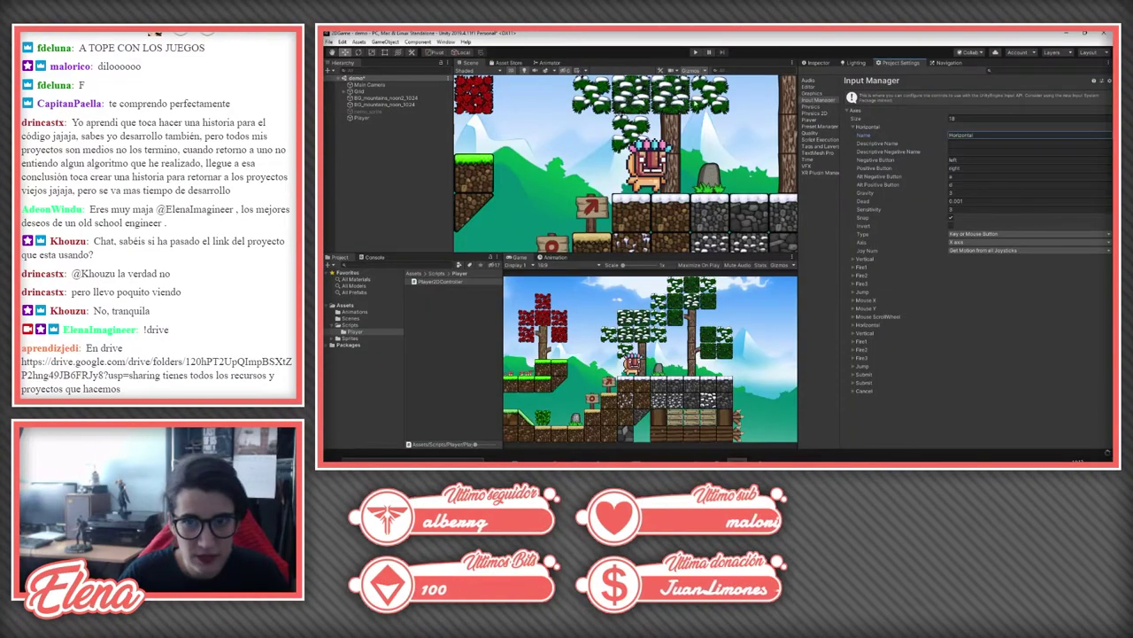
# Step: Add the Player 2D Controller component to Player, exposing Speed and Acceleration under Velocity
pyautogui.click(816, 63)
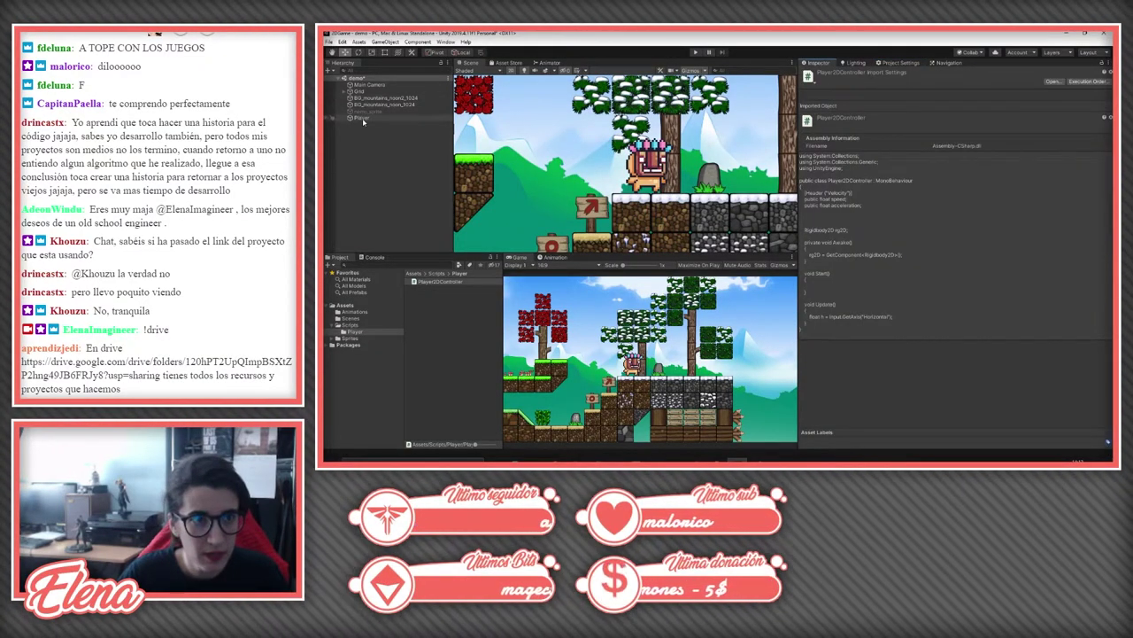
pyautogui.click(362, 118)
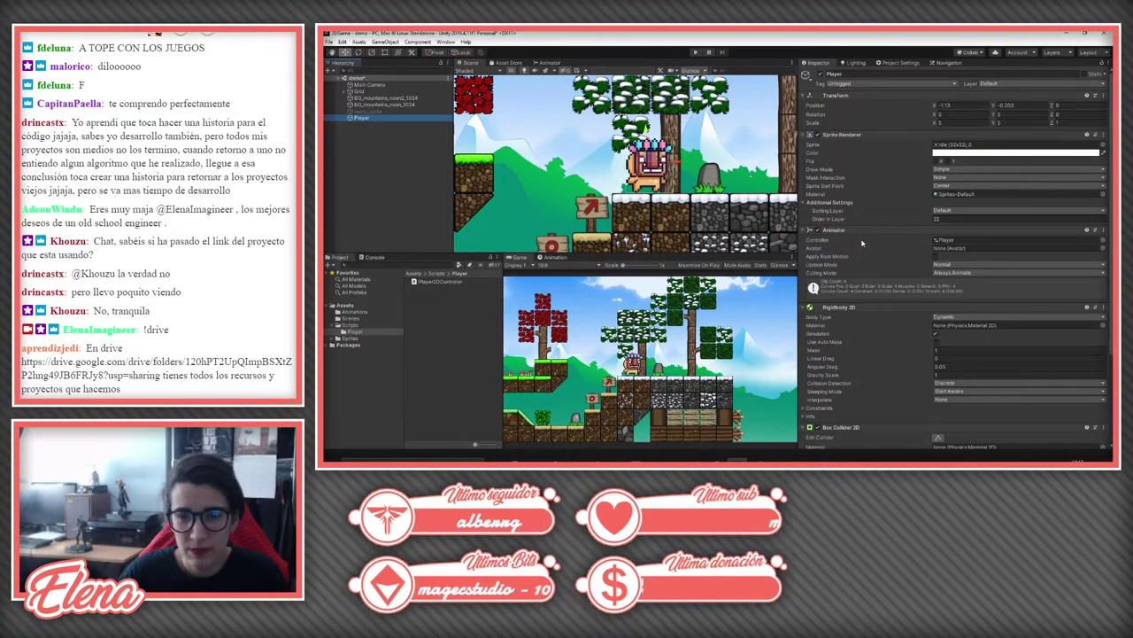
pyautogui.scroll(-3, 862, 242)
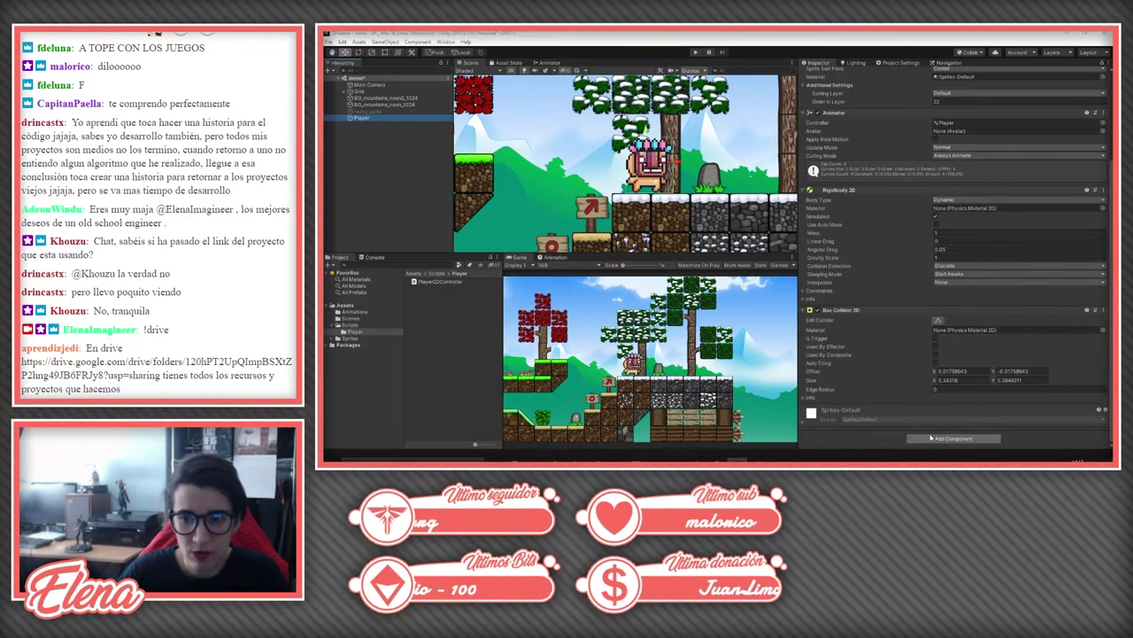
pyautogui.click(954, 438)
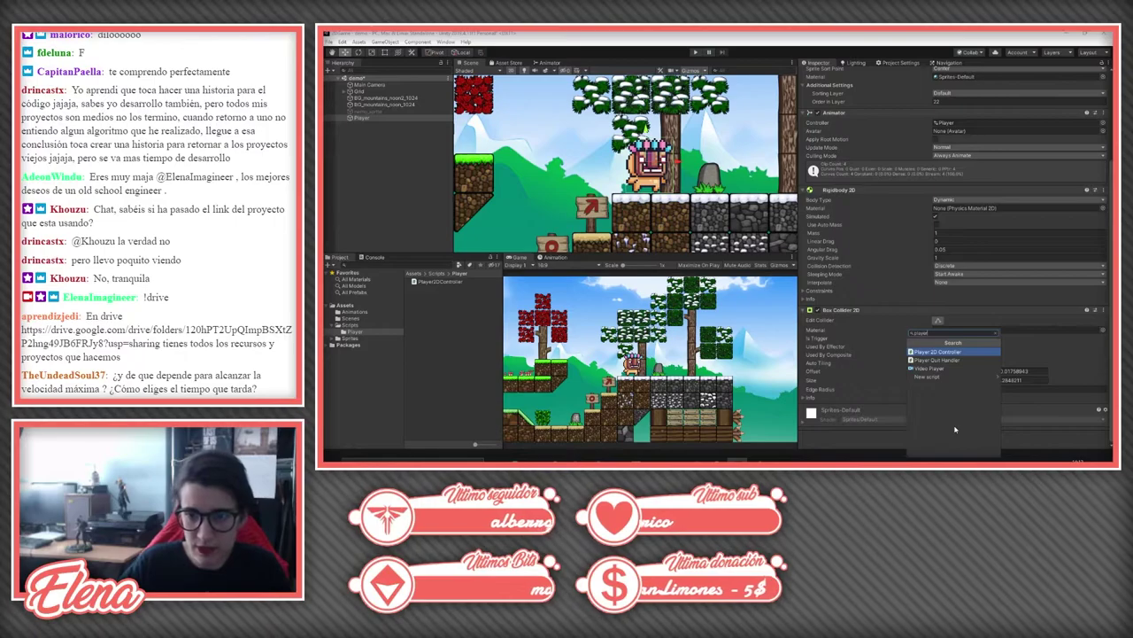
pyautogui.press('Return')
pyautogui.scroll(-3, 954, 430)
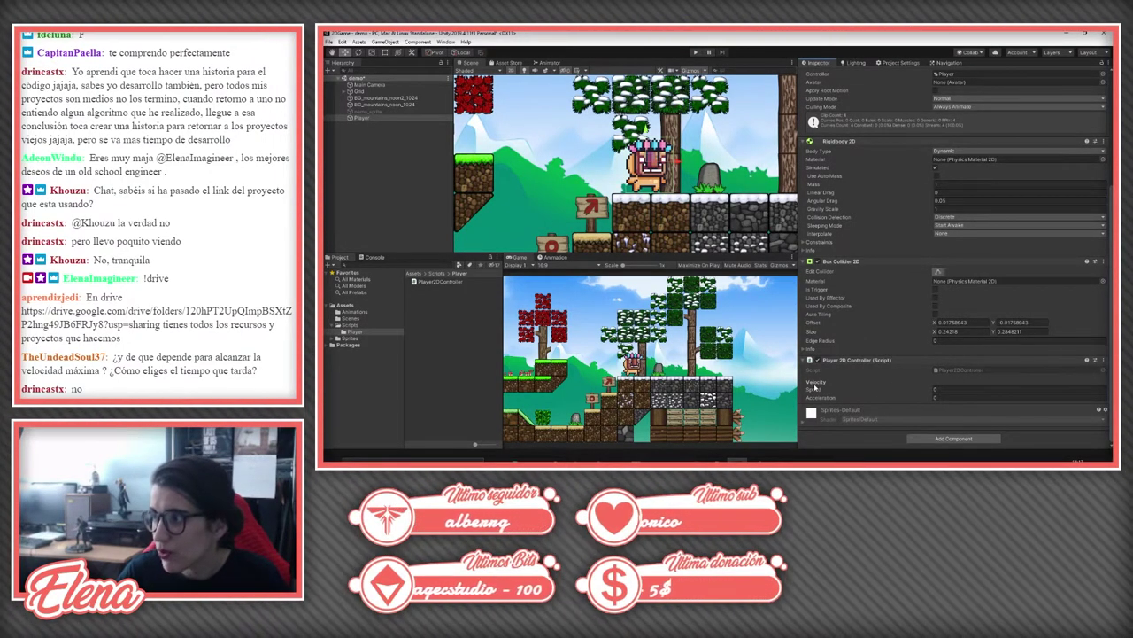
# Step: Declare 'Vector2 targetVelocity;' on line 11 of Player2DController and save the script
pyautogui.hotkey('alt', 'Tab')
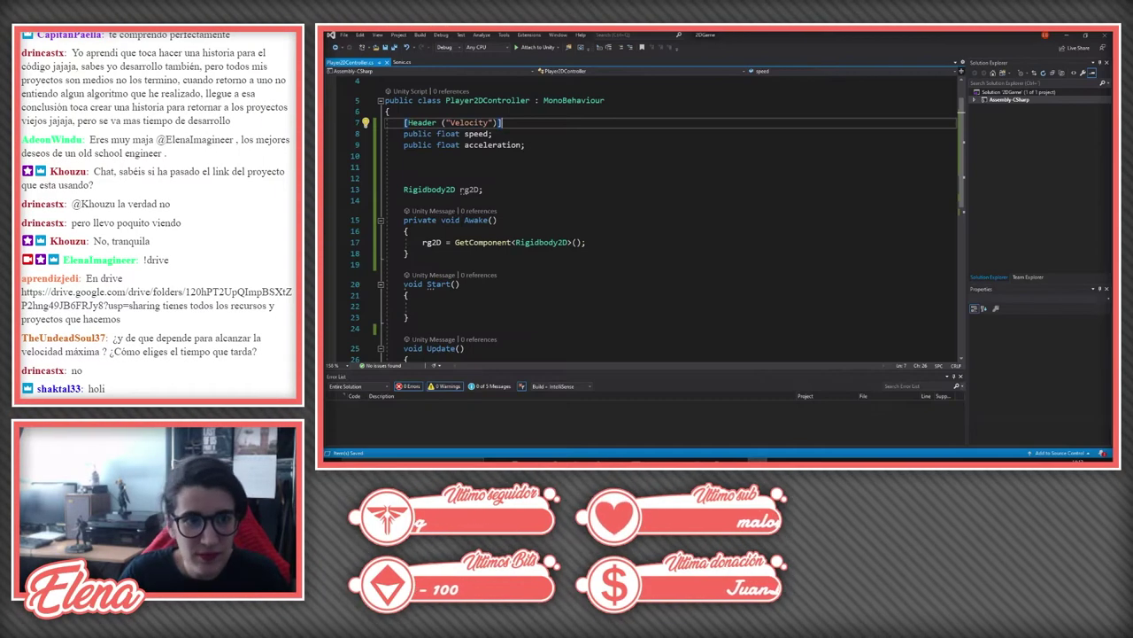
pyautogui.hotkey('shift', 'Home')
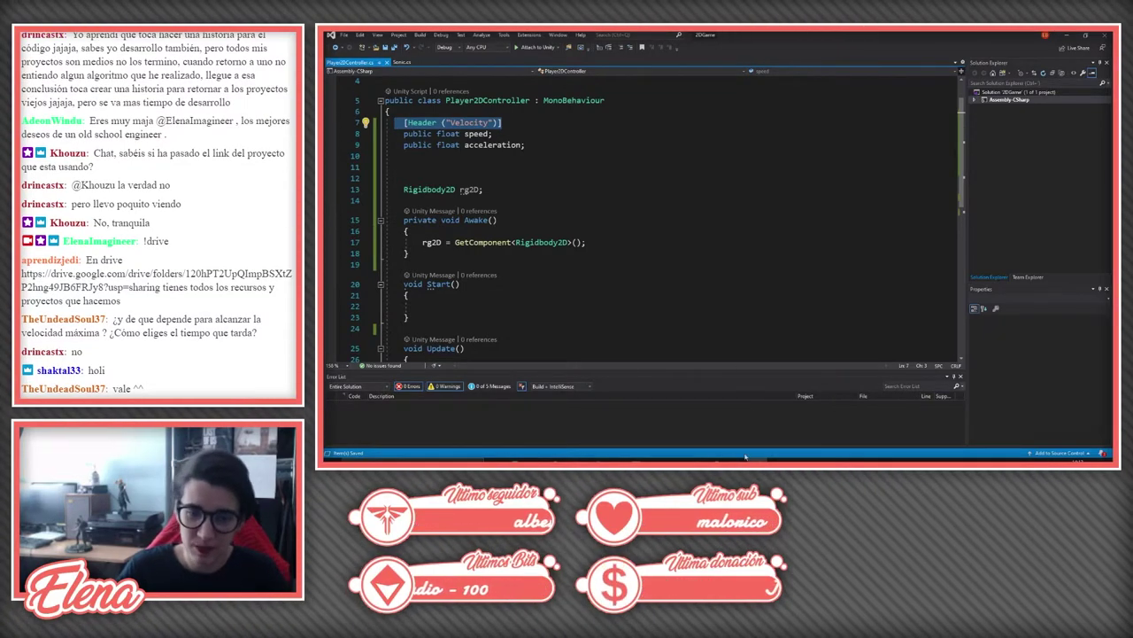
pyautogui.hotkey('alt', 'Tab')
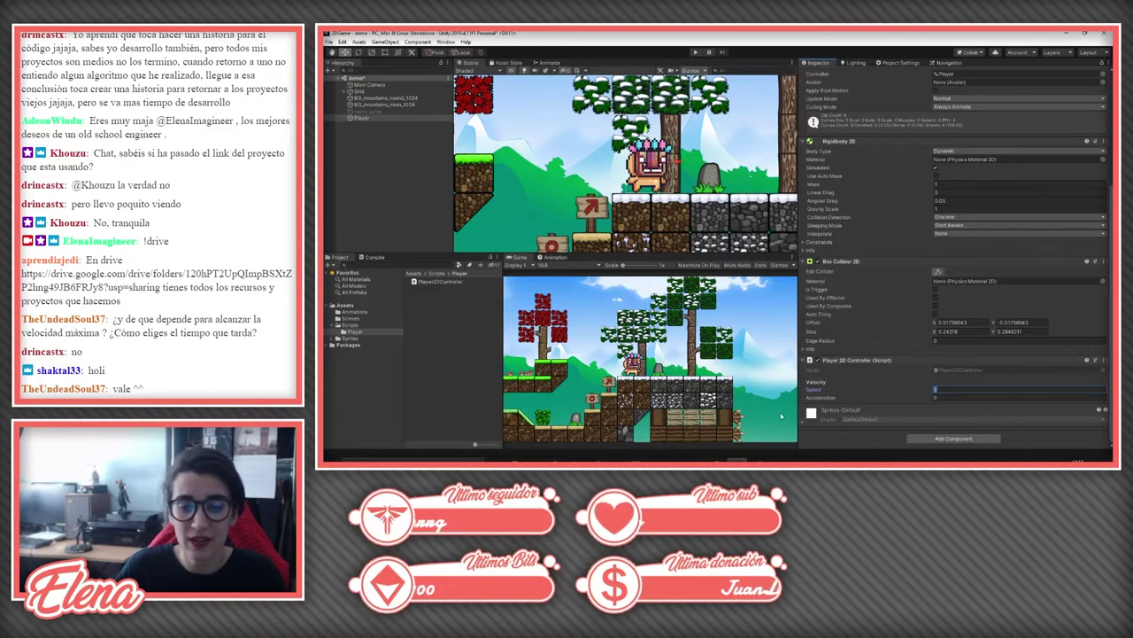
pyautogui.hotkey('alt', 'Tab')
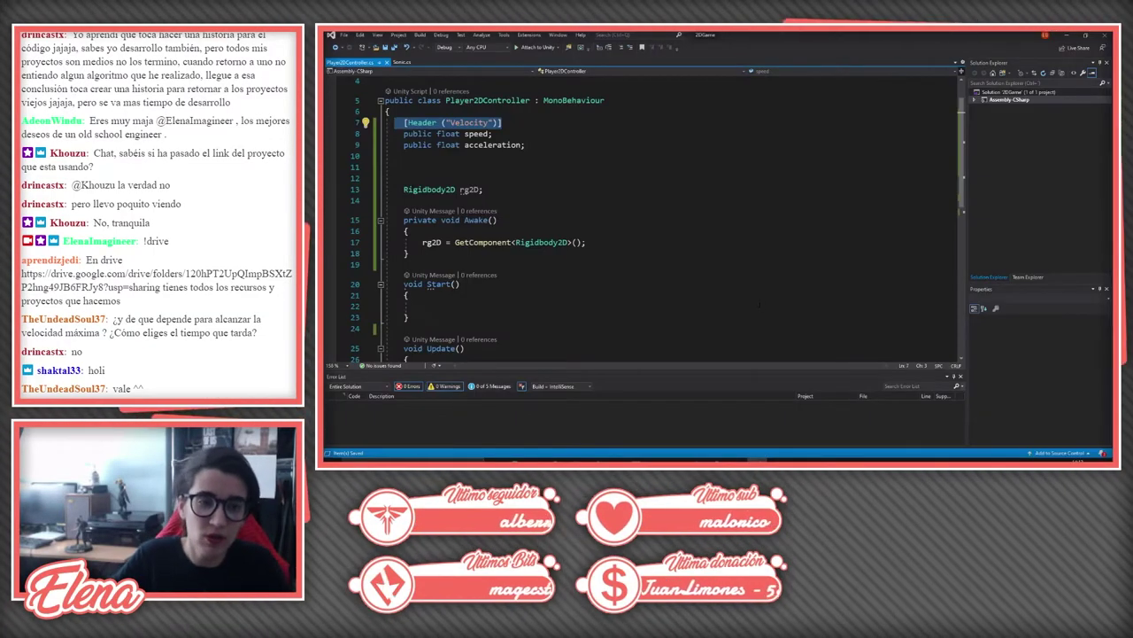
pyautogui.scroll(-3, 637, 221)
pyautogui.scroll(2, 637, 221)
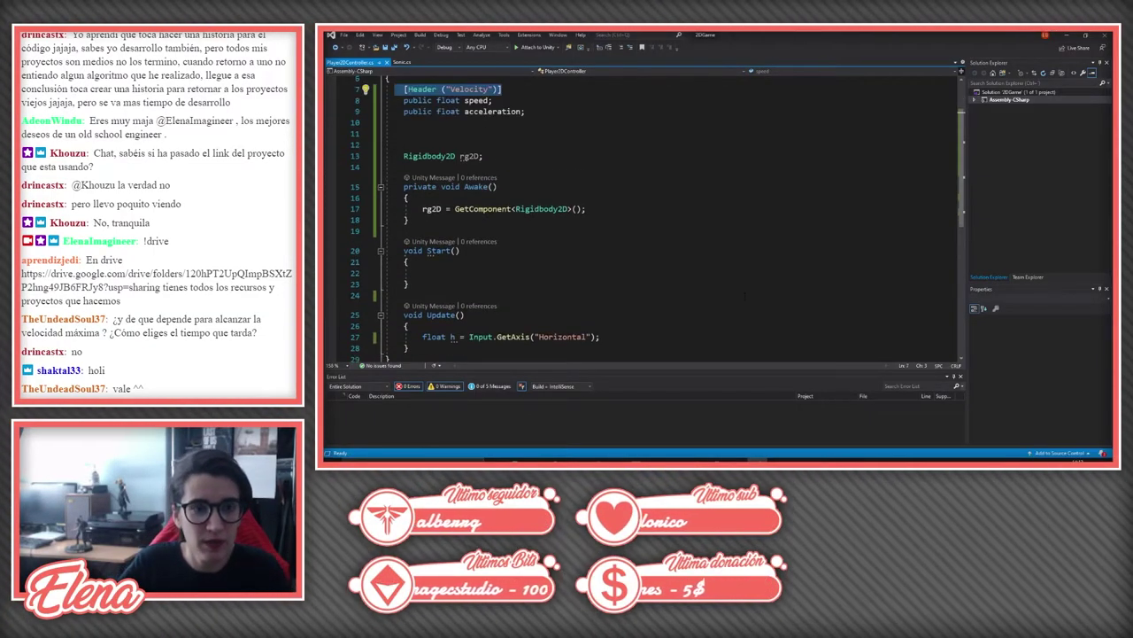
pyautogui.scroll(1, 637, 222)
pyautogui.click(405, 167)
pyautogui.write('v')
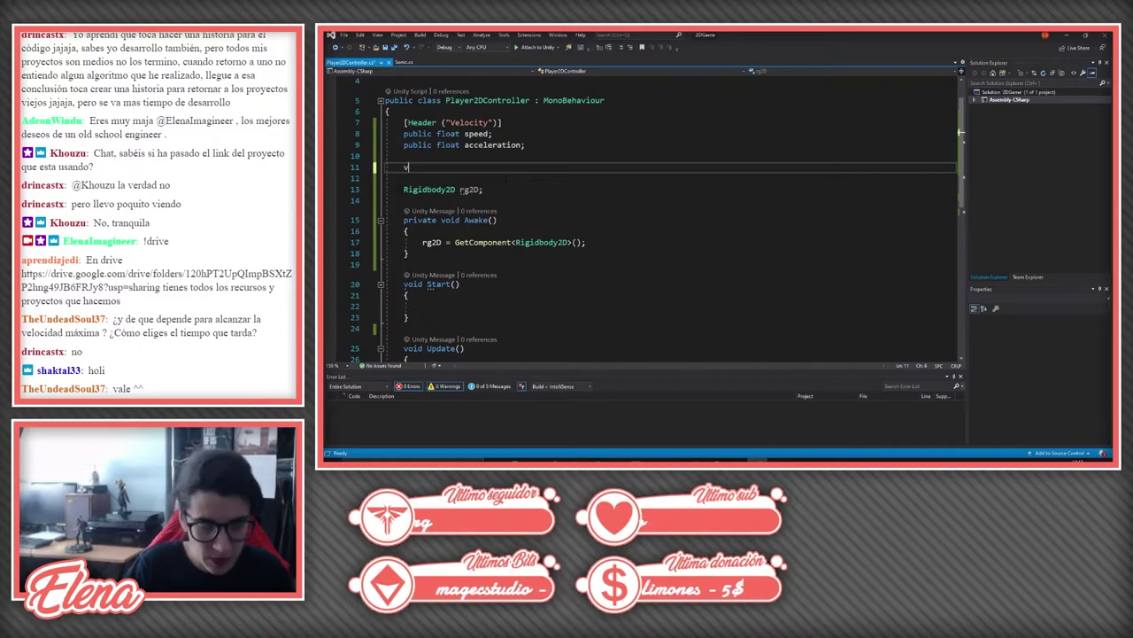
pyautogui.write('Vector2 ')
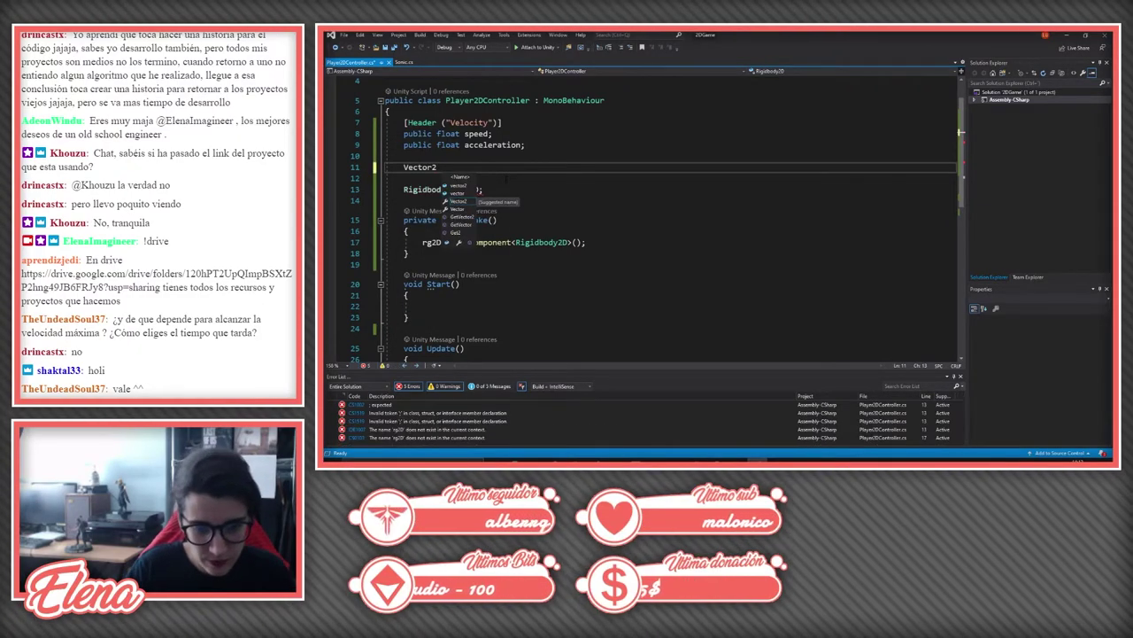
pyautogui.write('tar')
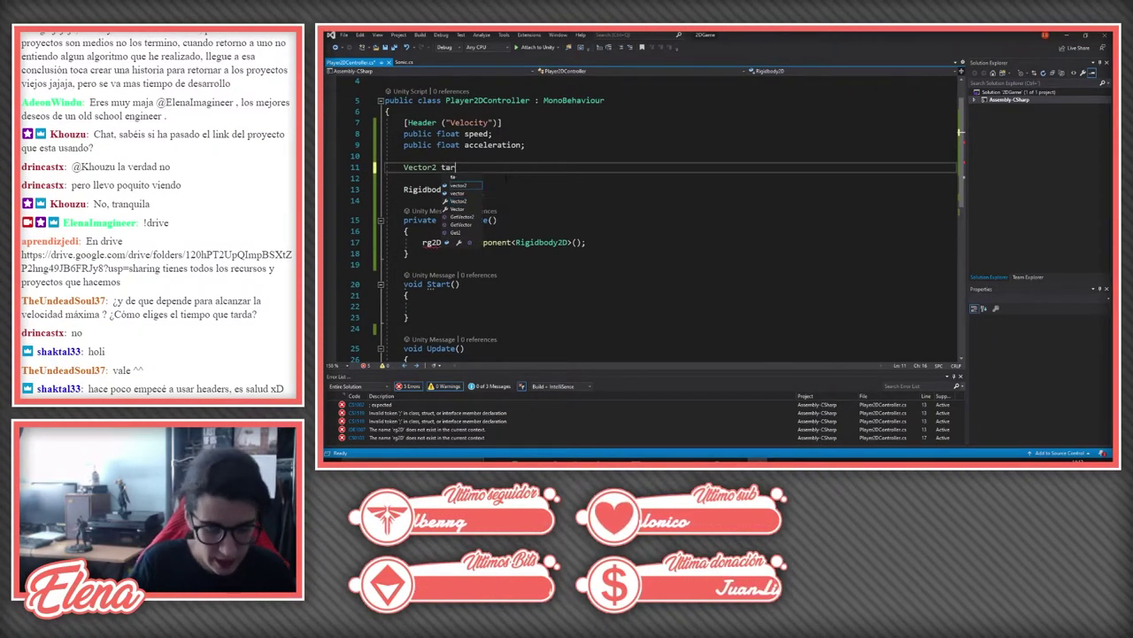
pyautogui.write('getVeloc')
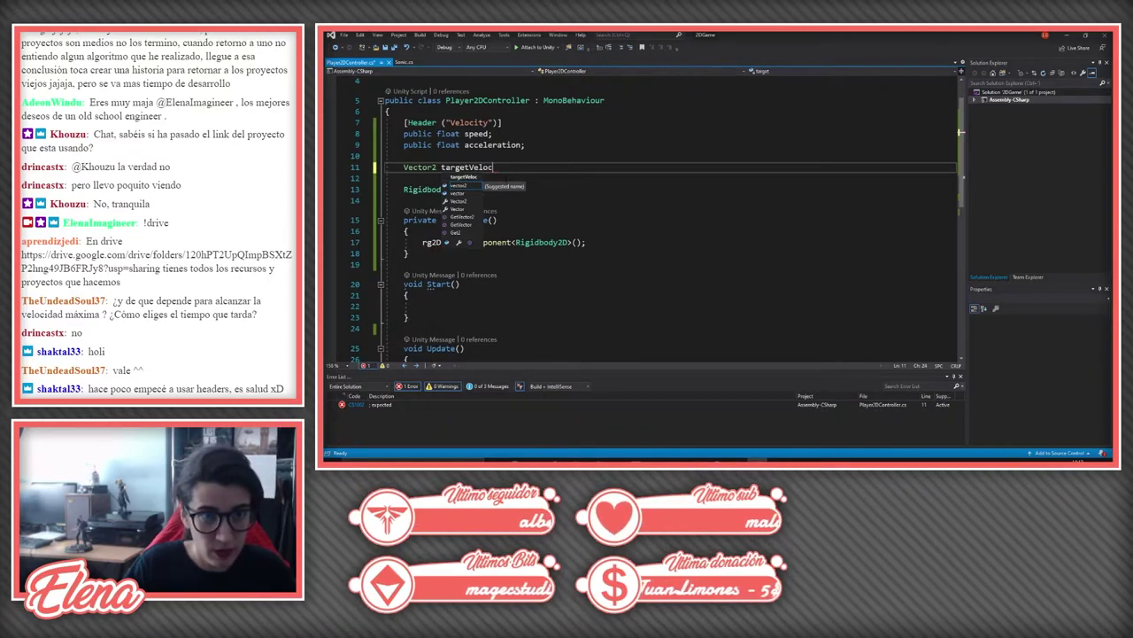
pyautogui.write('ity;')
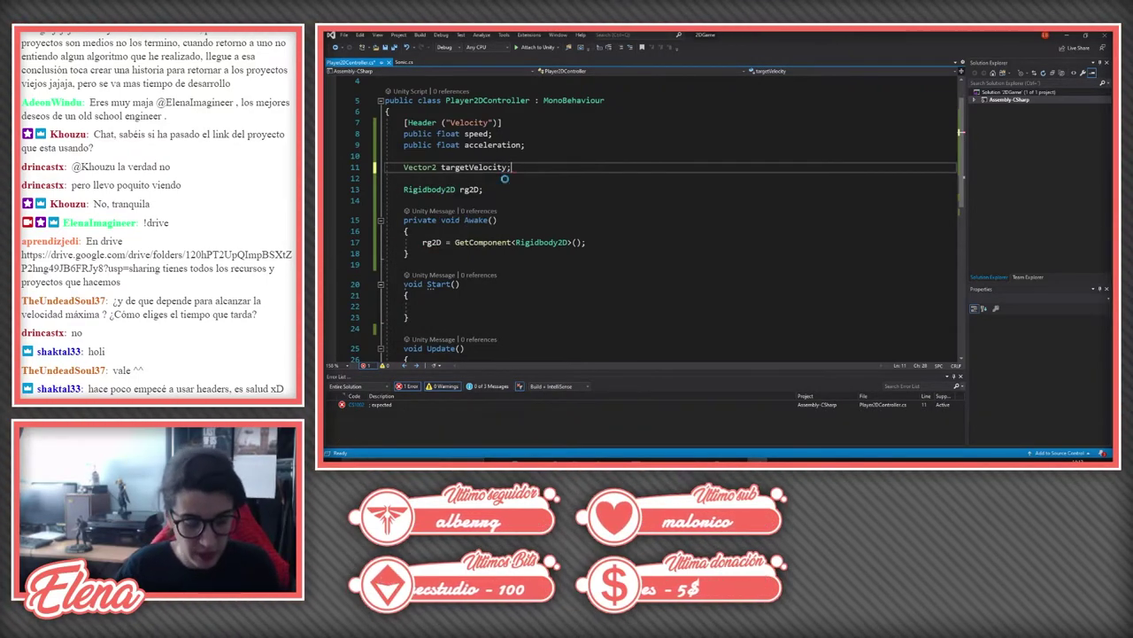
pyautogui.hotkey('ctrl', 's')
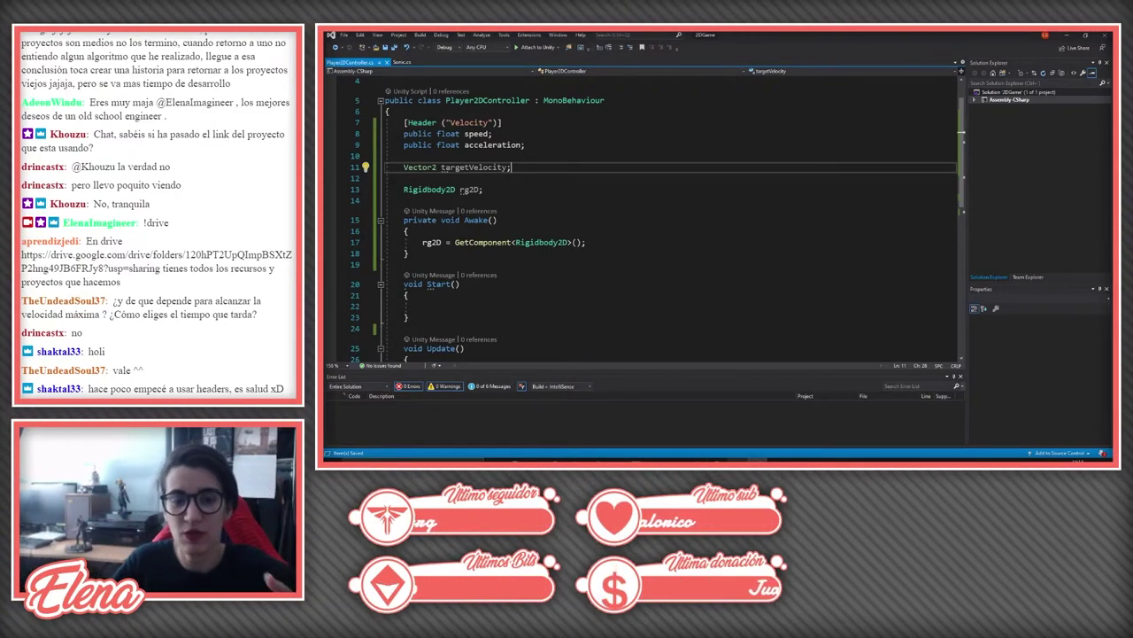
pyautogui.hotkey('alt', 'Tab')
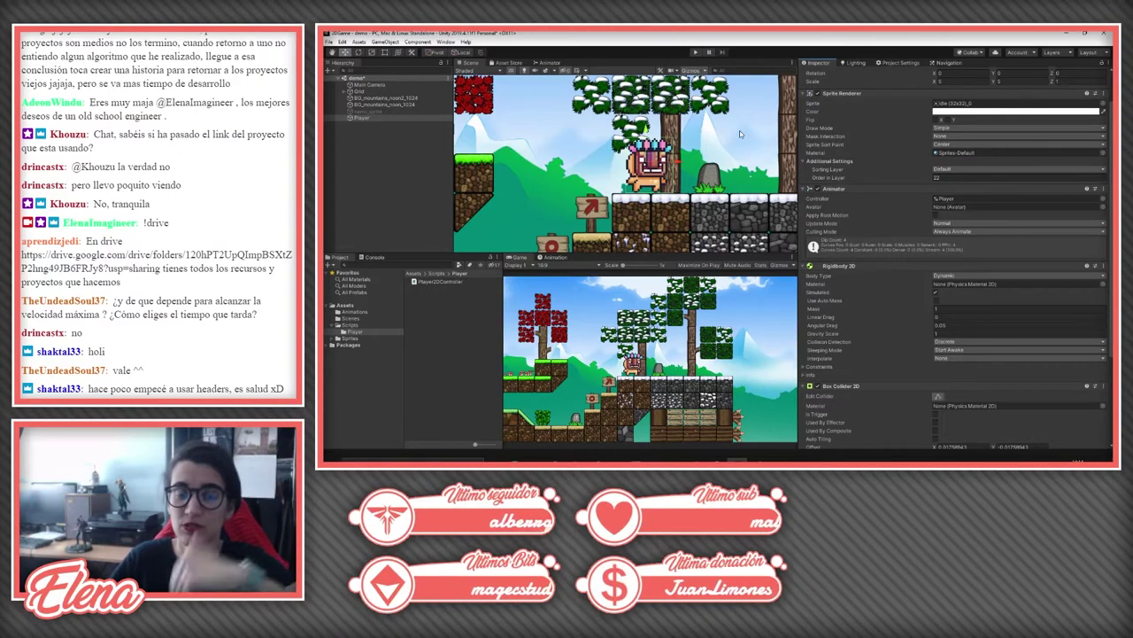
# Step: Orbit the Scene view in 3D to inspect the level, then restore the flat 2D view
pyautogui.scroll(-3, 734, 135)
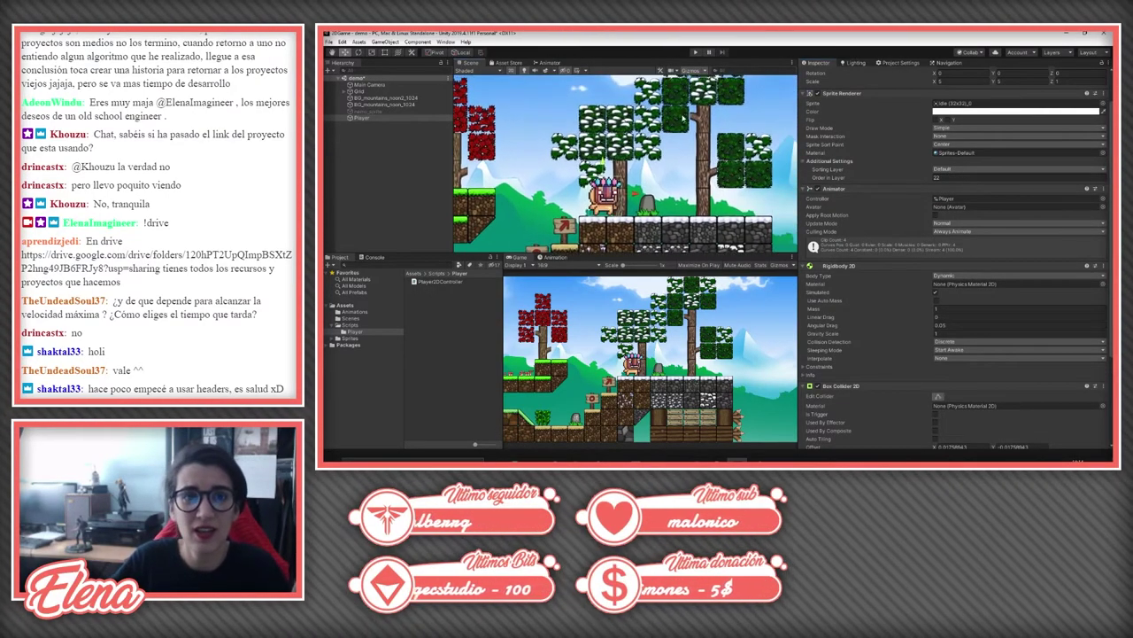
pyautogui.click(511, 71)
pyautogui.moveTo(567, 159)
pyautogui.keyDown('alt'); pyautogui.mouseDown()
pyautogui.moveTo(591, 167)
pyautogui.moveTo(546, 188)
pyautogui.moveTo(644, 130)
pyautogui.mouseUp(); pyautogui.keyUp('alt')
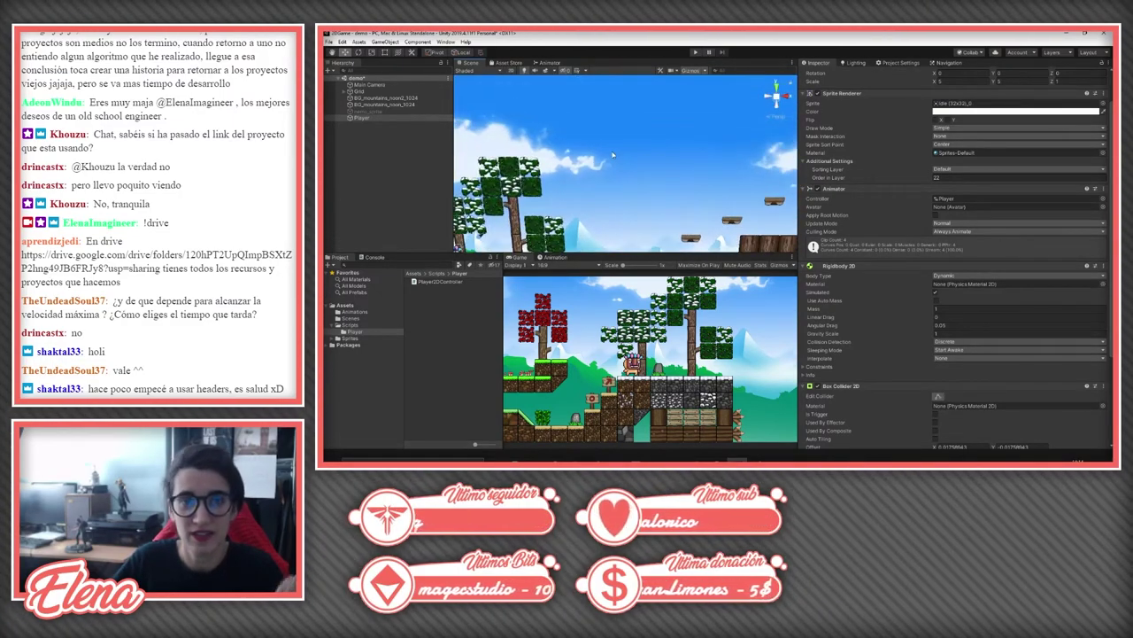
pyautogui.scroll(3, 952, 265)
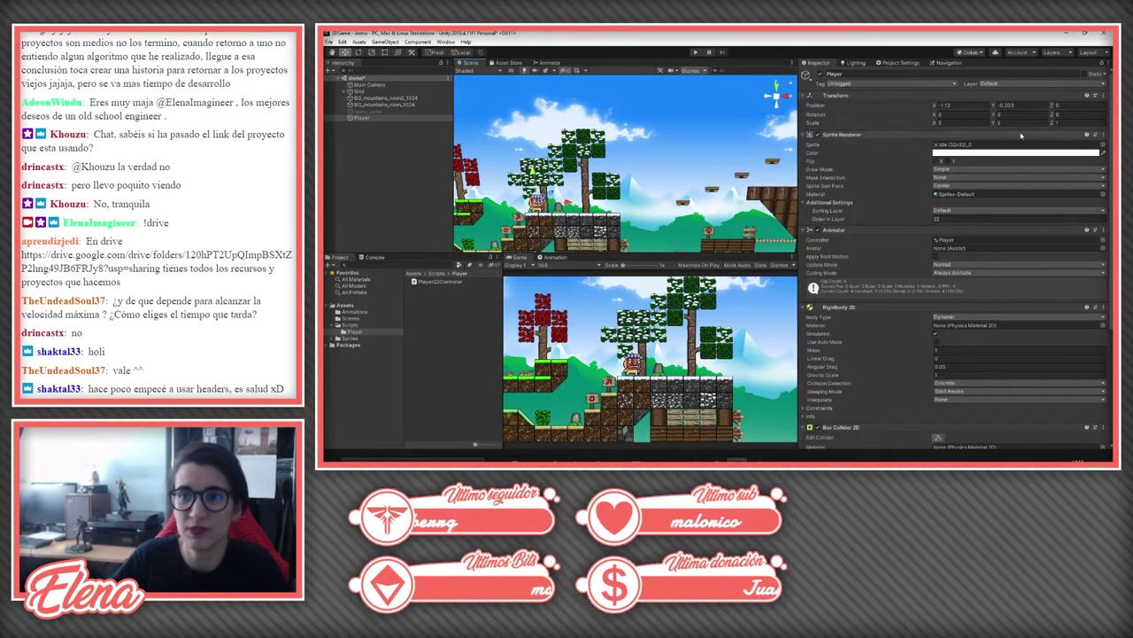
pyautogui.keyDown('alt'); pyautogui.moveTo(531, 168); pyautogui.dragTo(526, 86); pyautogui.keyUp('alt')
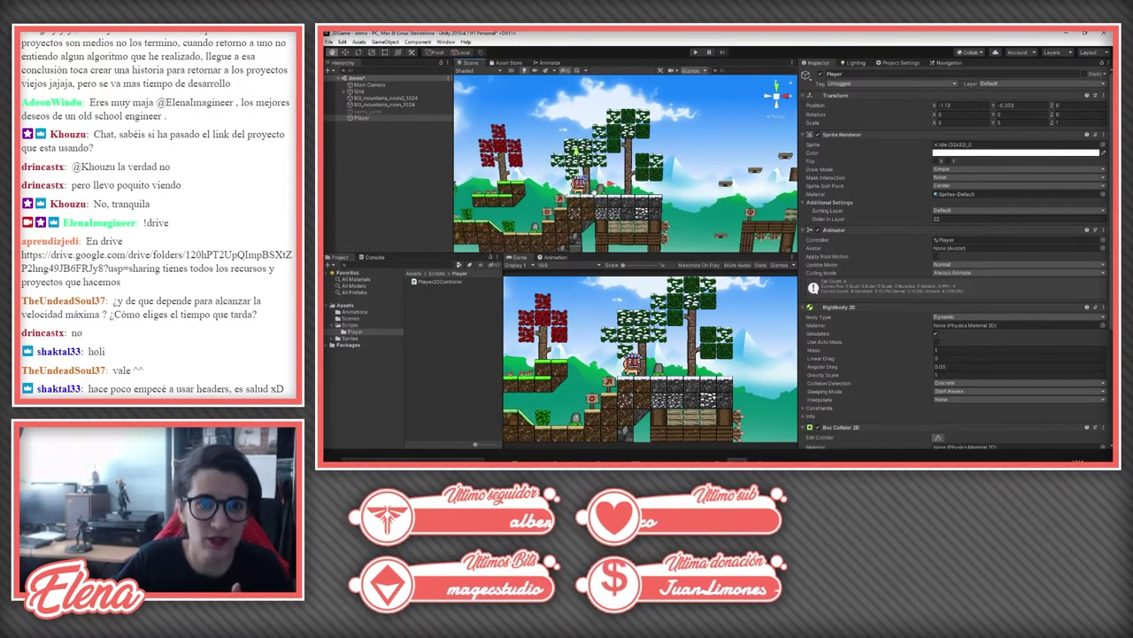
pyautogui.click(511, 70)
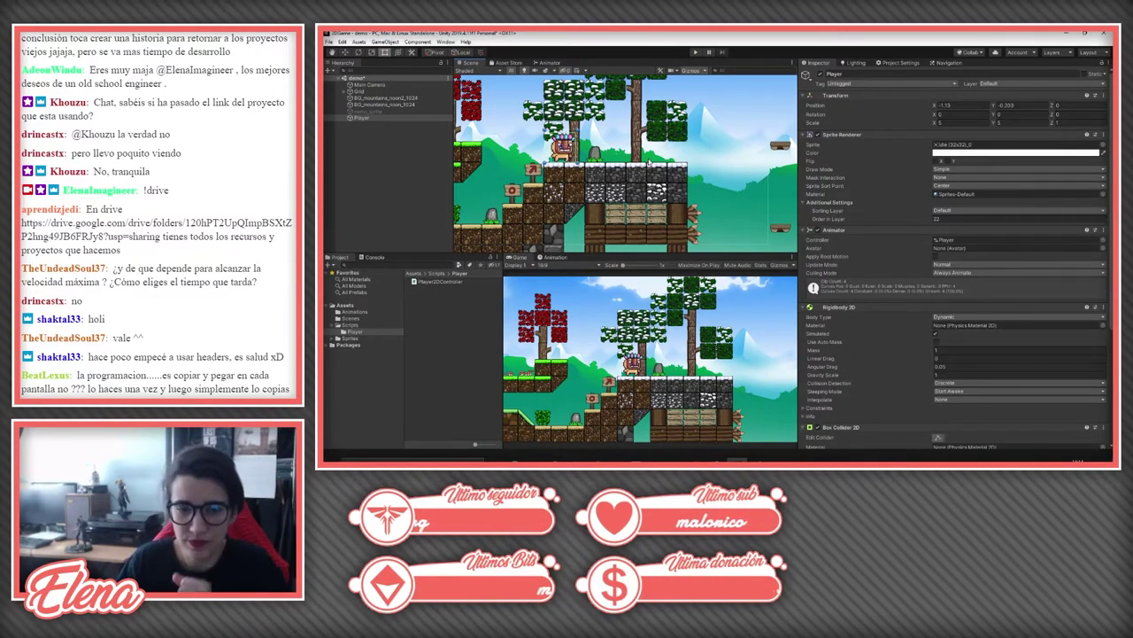
pyautogui.hotkey('alt', 'Tab')
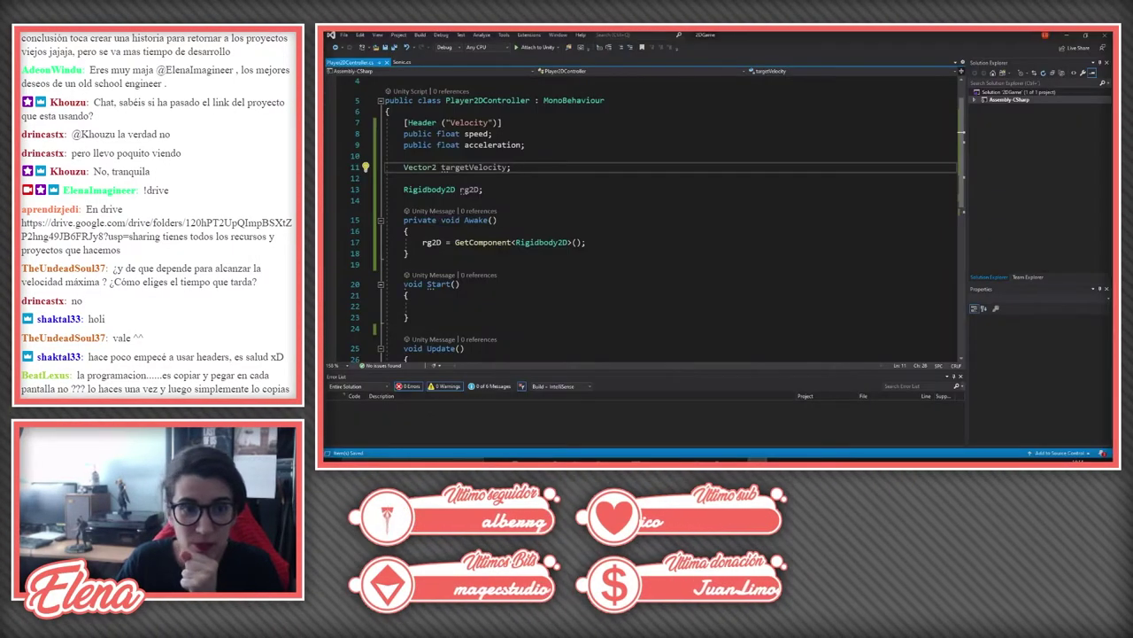
# Step: Scroll down to the Update method that reads the horizontal input
pyautogui.scroll(-1, 685, 251)
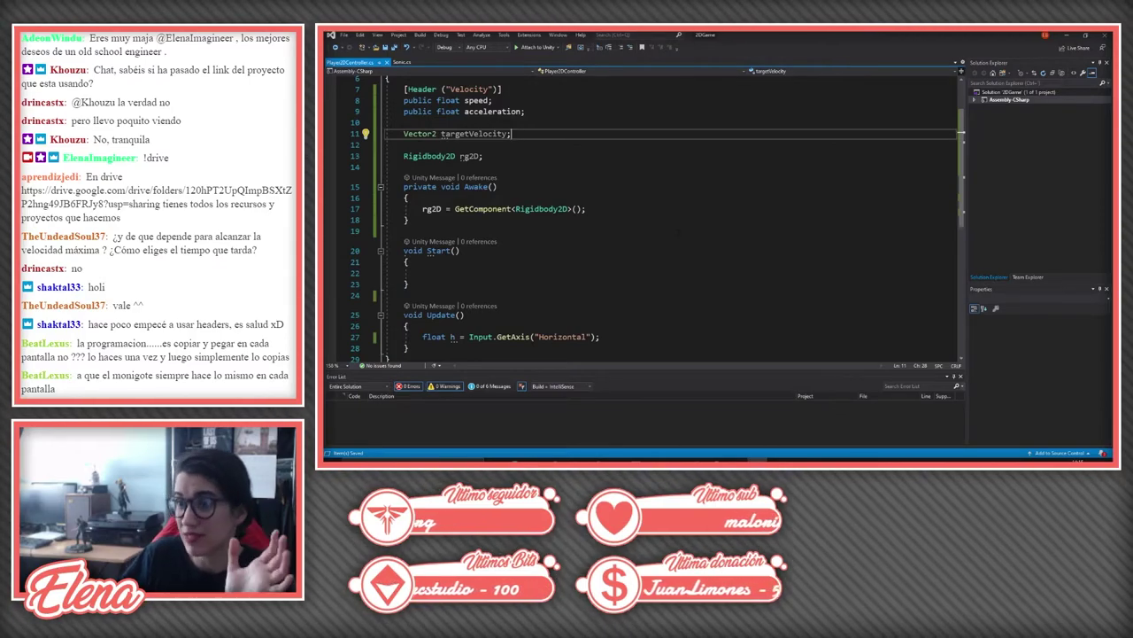
pyautogui.hotkey('alt', 'Tab')
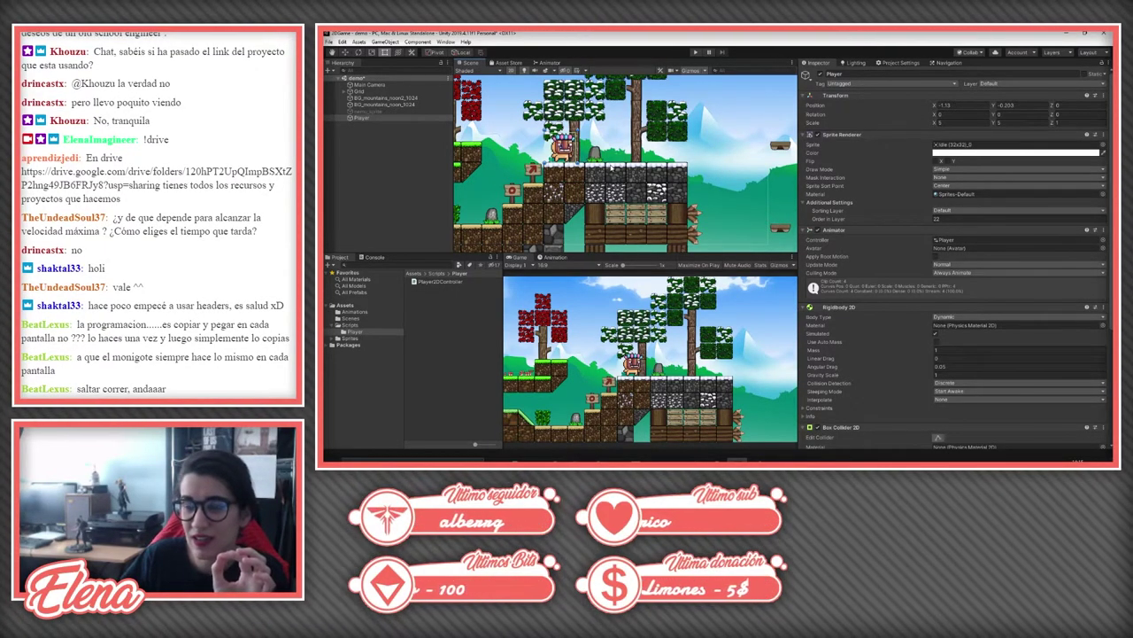
# Step: Frame the Player in the Scene view and display its Player 2D Controller Velocity fields
pyautogui.press('f')
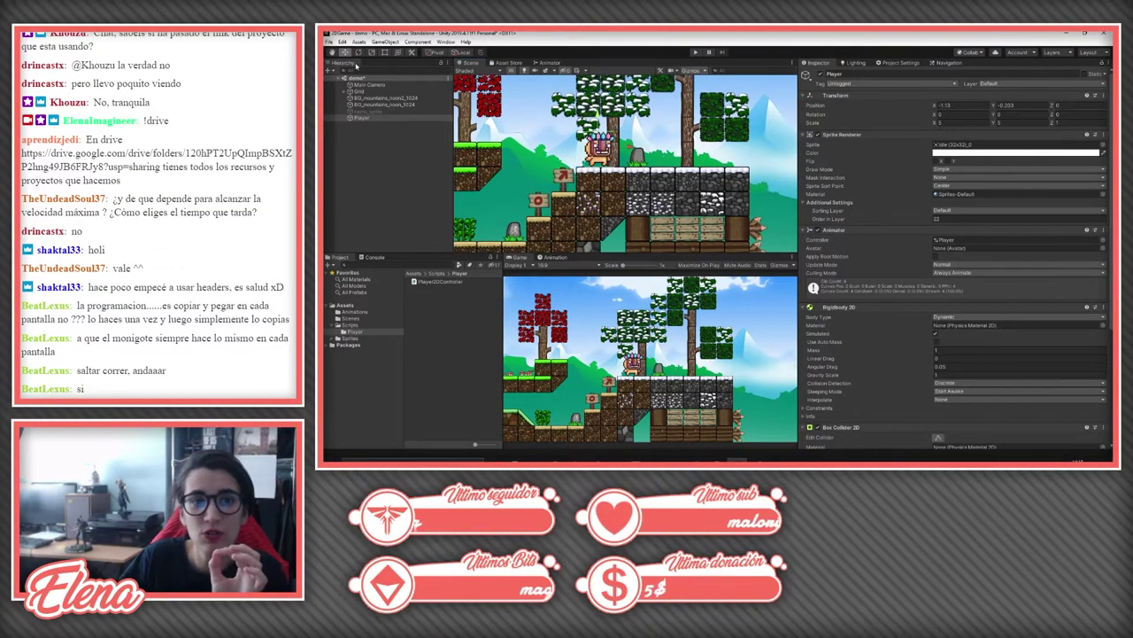
pyautogui.scroll(3, 596, 179)
pyautogui.scroll(2, 596, 179)
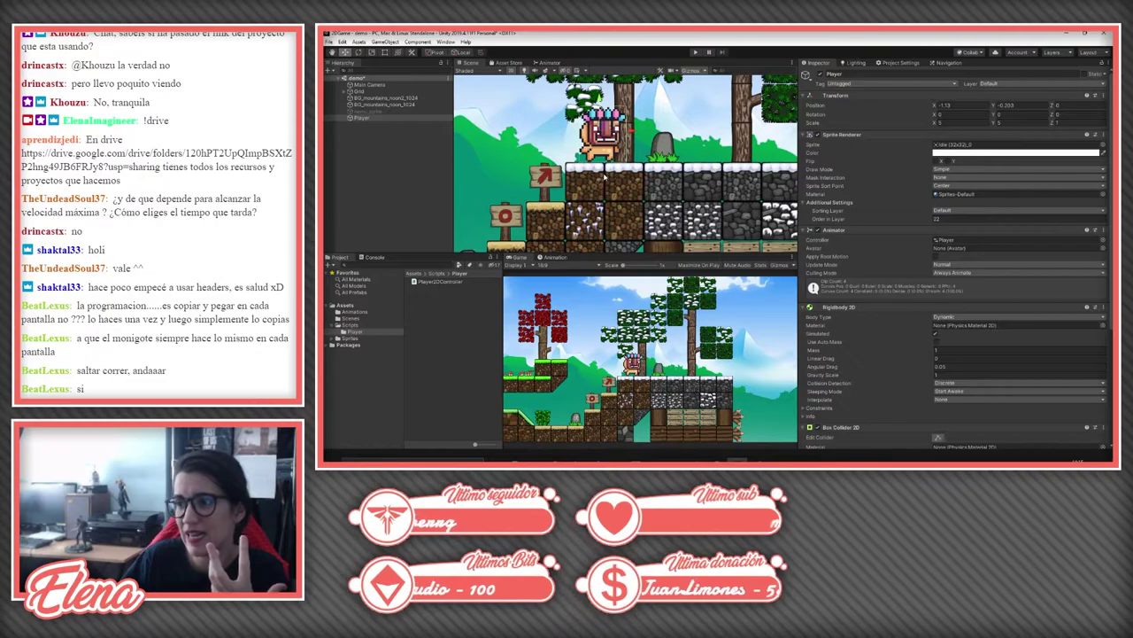
pyautogui.hotkey('alt', 'Tab')
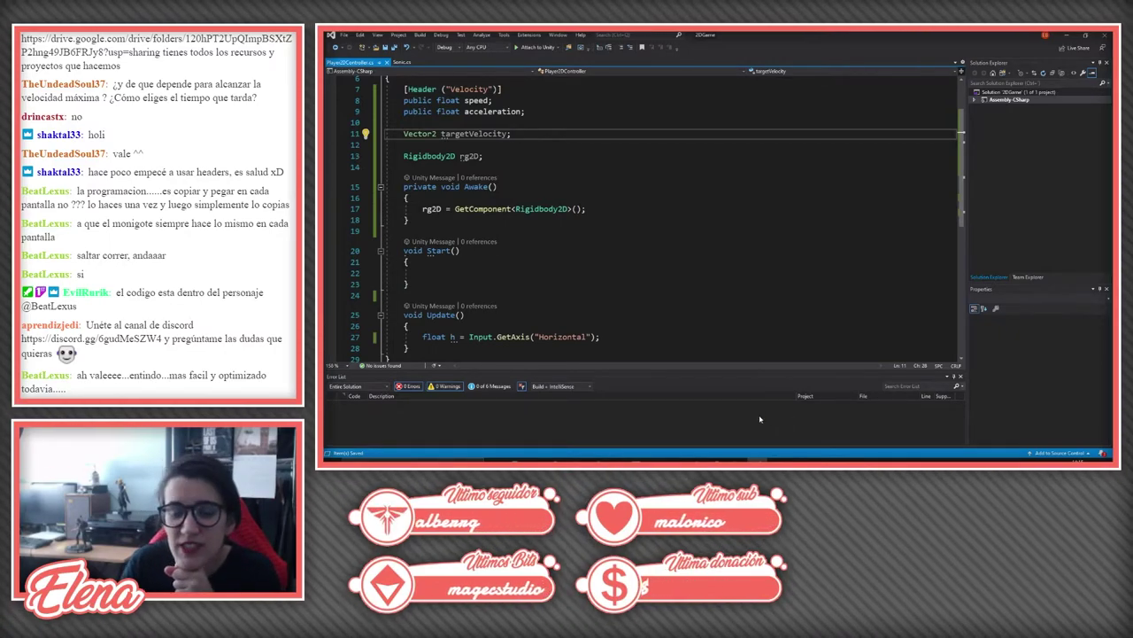
pyautogui.hotkey('alt', 'Tab')
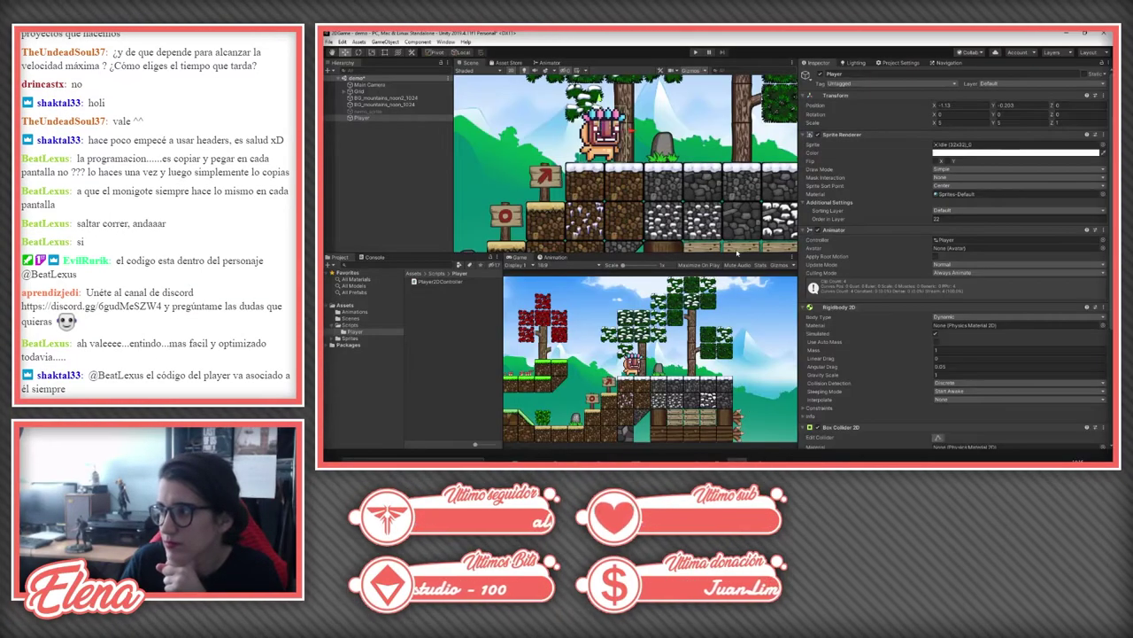
pyautogui.scroll(-5, 874, 421)
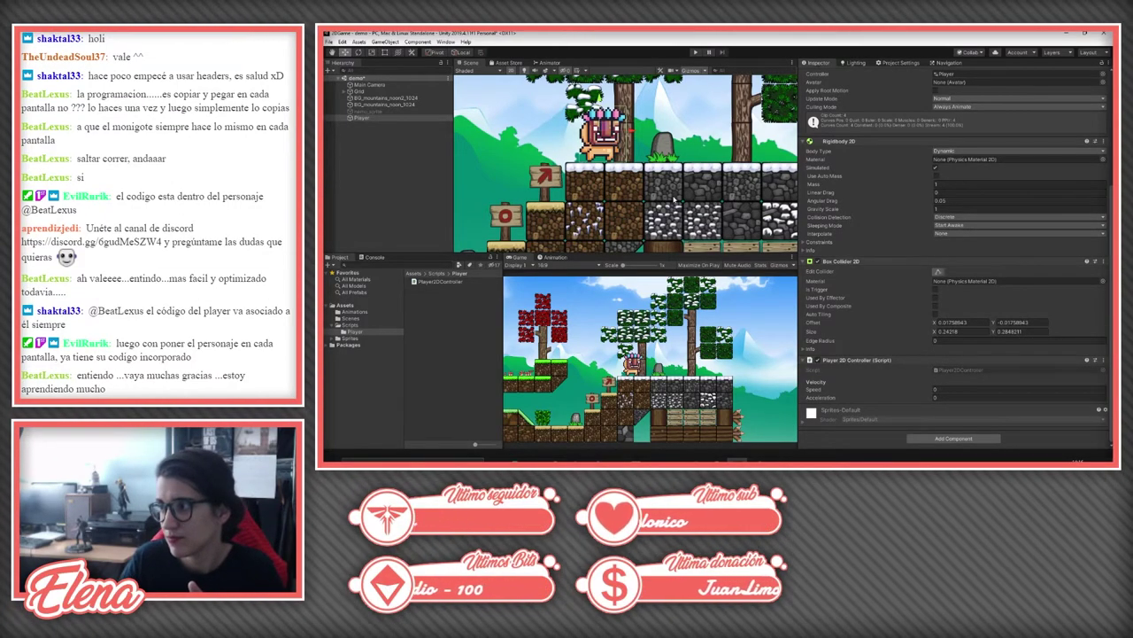
pyautogui.hotkey('alt', 'Tab')
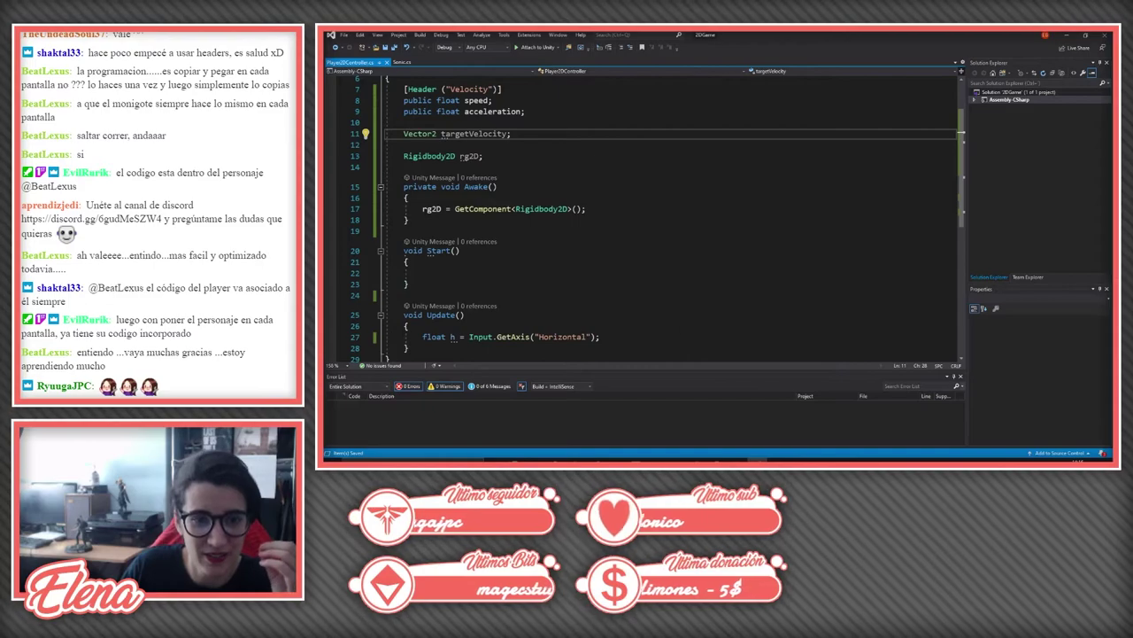
# Step: On new line 28 of Update, write 'targetVelocity = new Vector2(h' using autocompletion
pyautogui.click(600, 336)
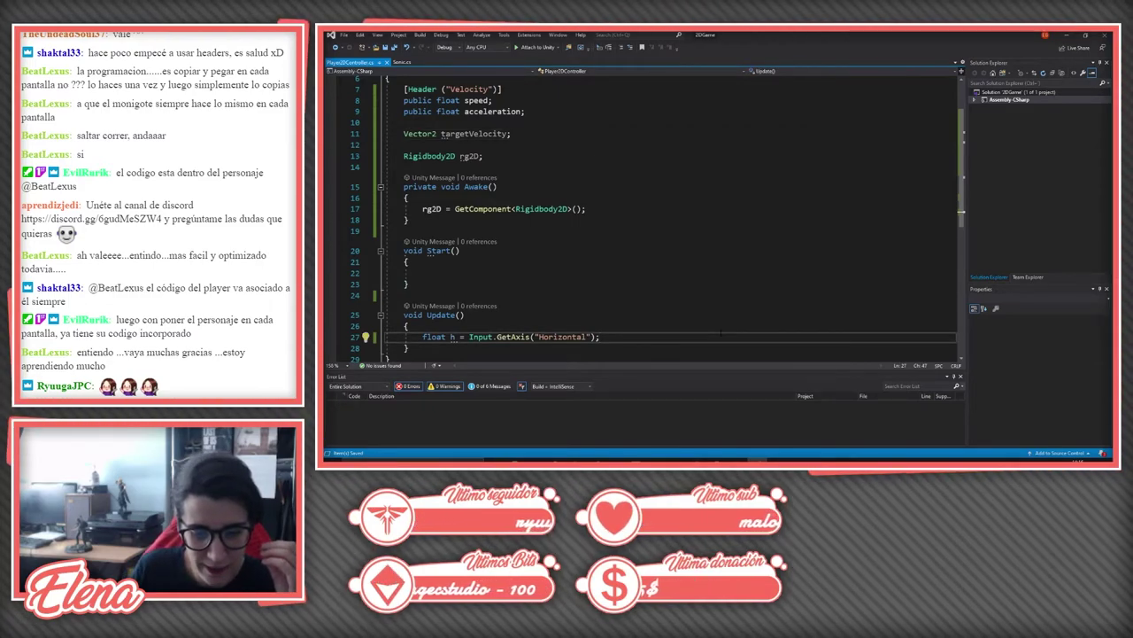
pyautogui.press('Return')
pyautogui.write('tar')
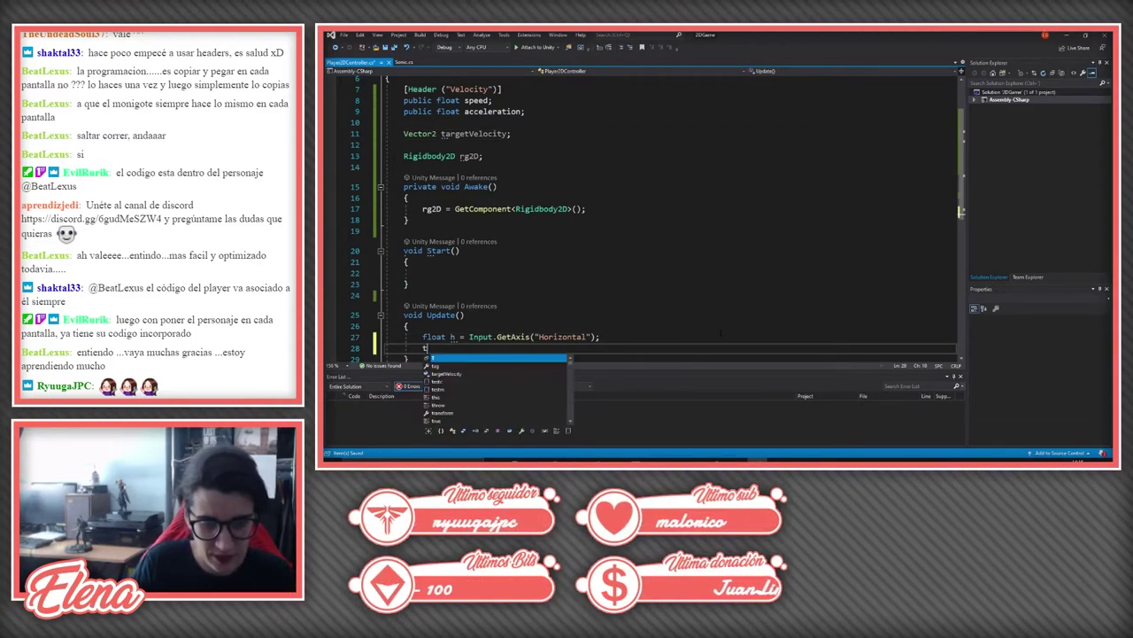
pyautogui.press('Tab')
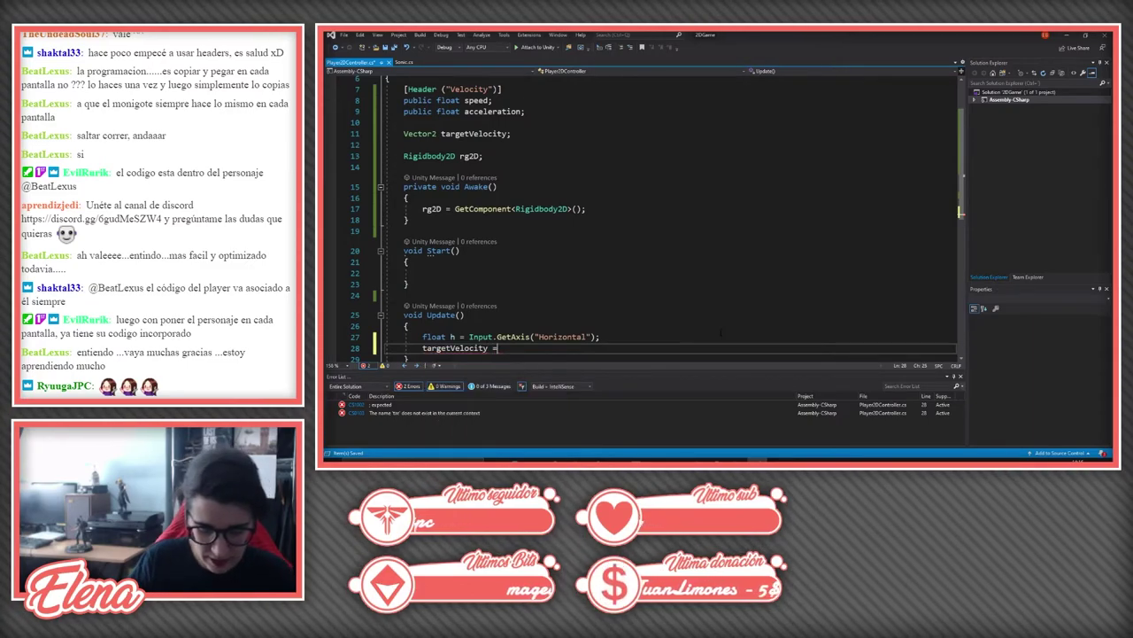
pyautogui.write('= new Vector2')
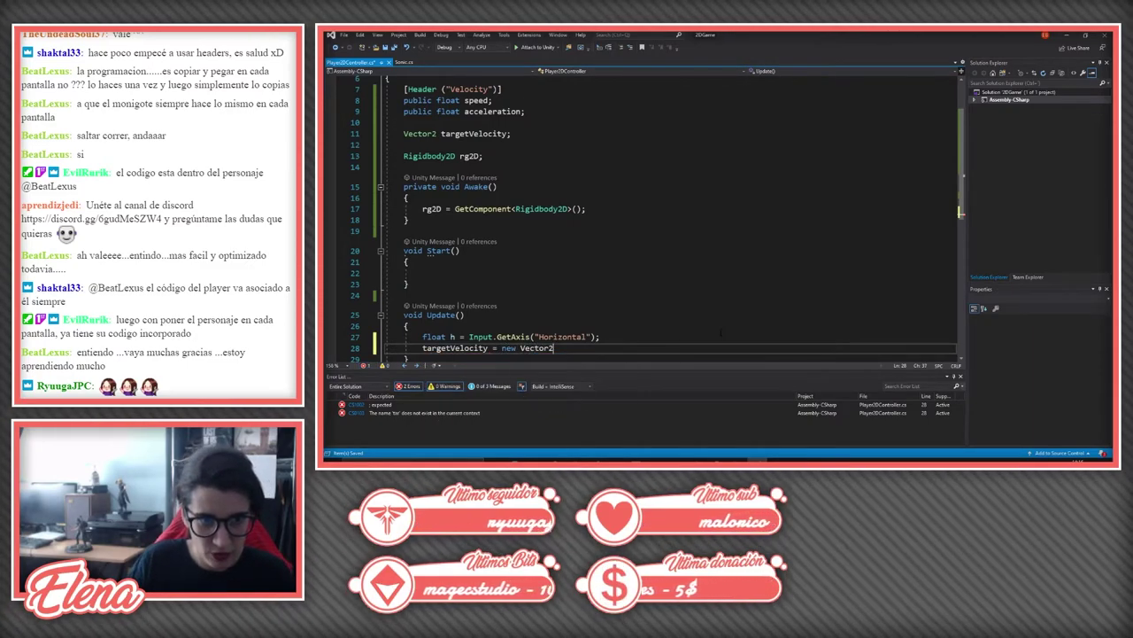
pyautogui.press('Tab')
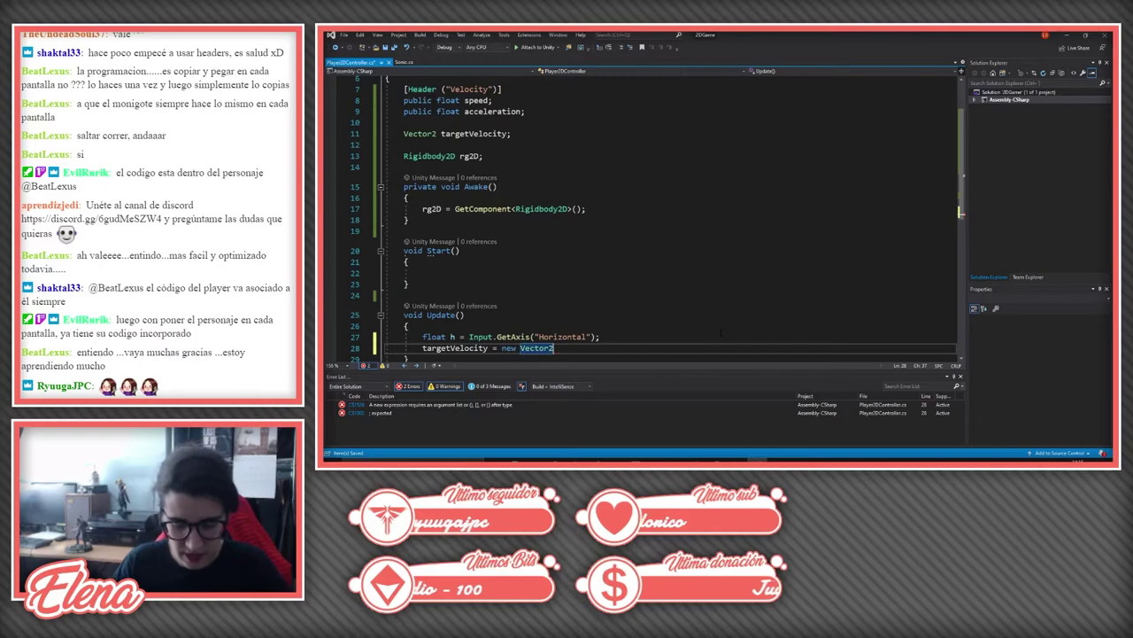
pyautogui.write('(')
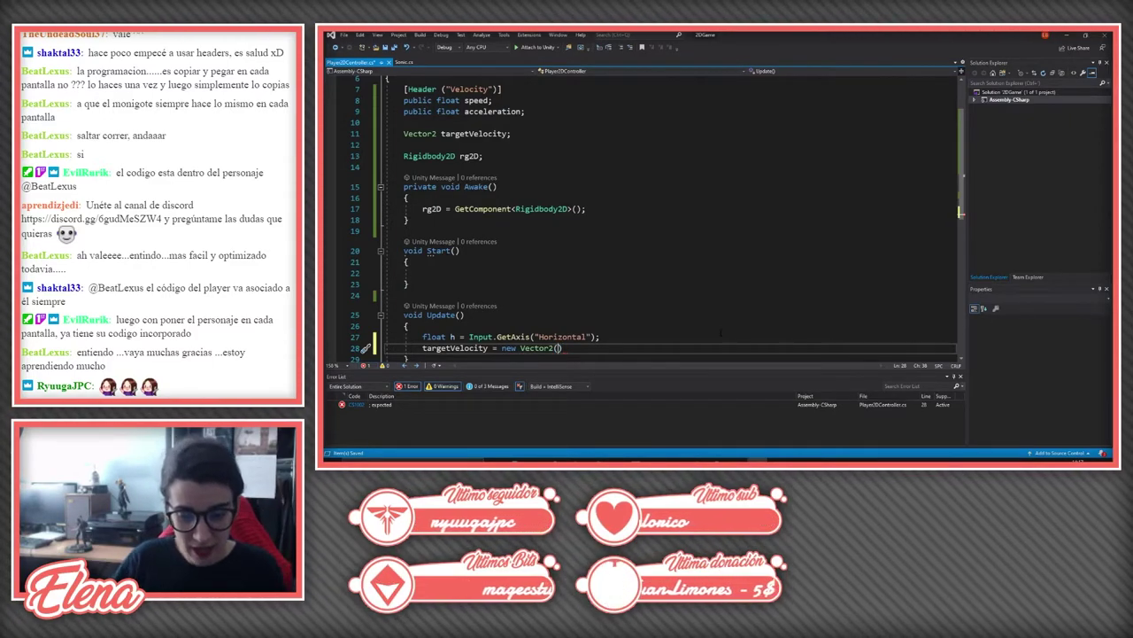
pyautogui.write('h')
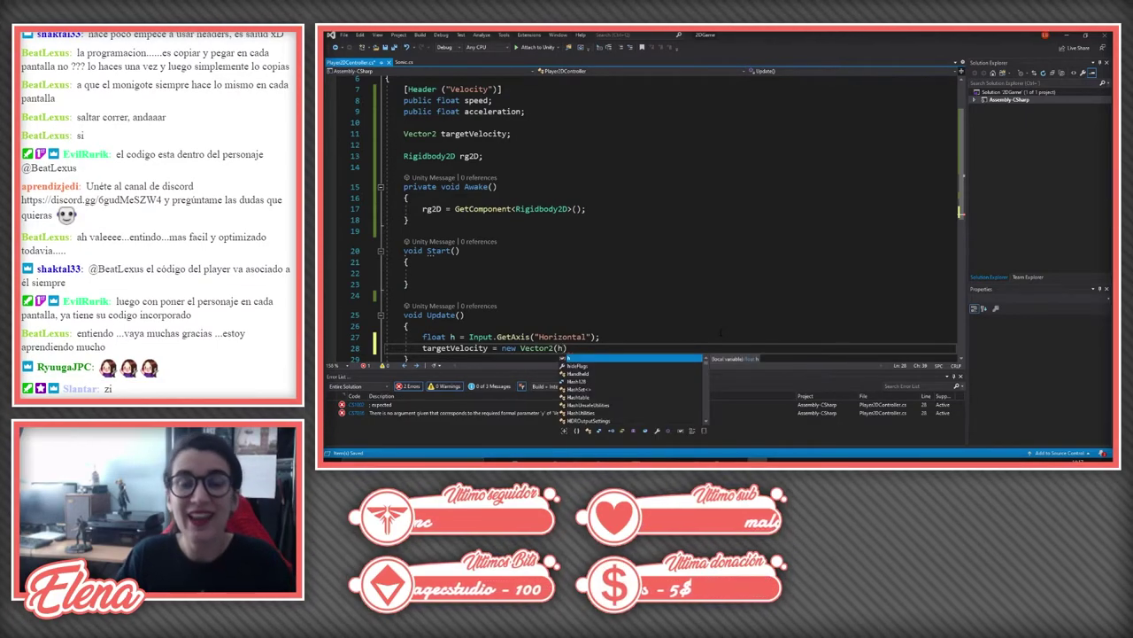
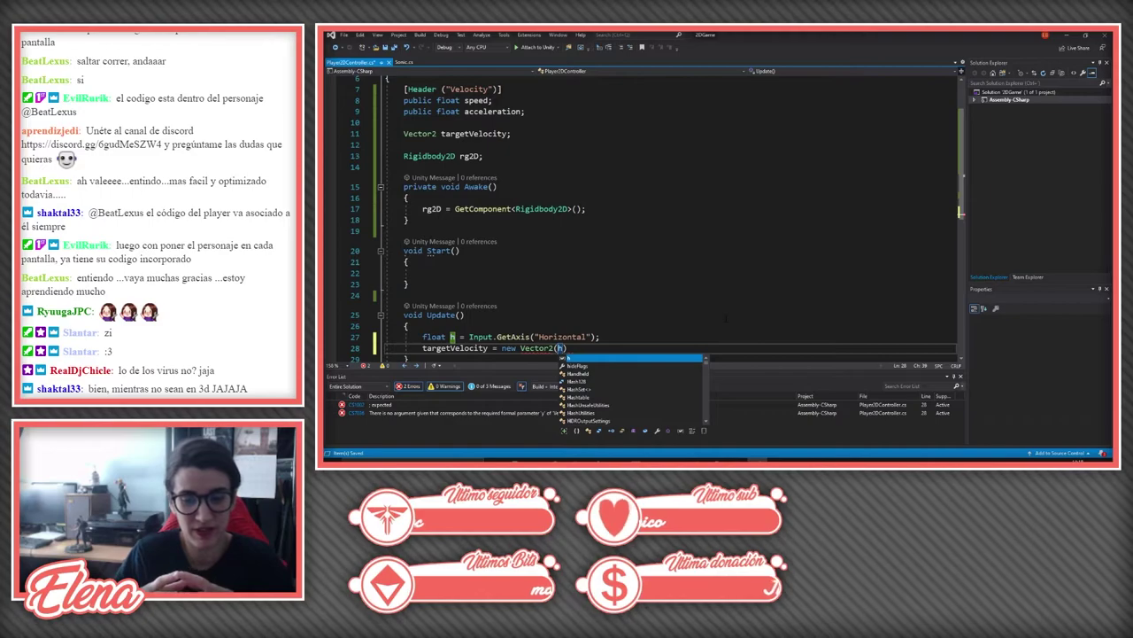
# Step: Complete targetVelocity as new Vector2(h * speed, rg2D.velocity.y) and save the script
pyautogui.write(')')
pyautogui.click(408, 326)
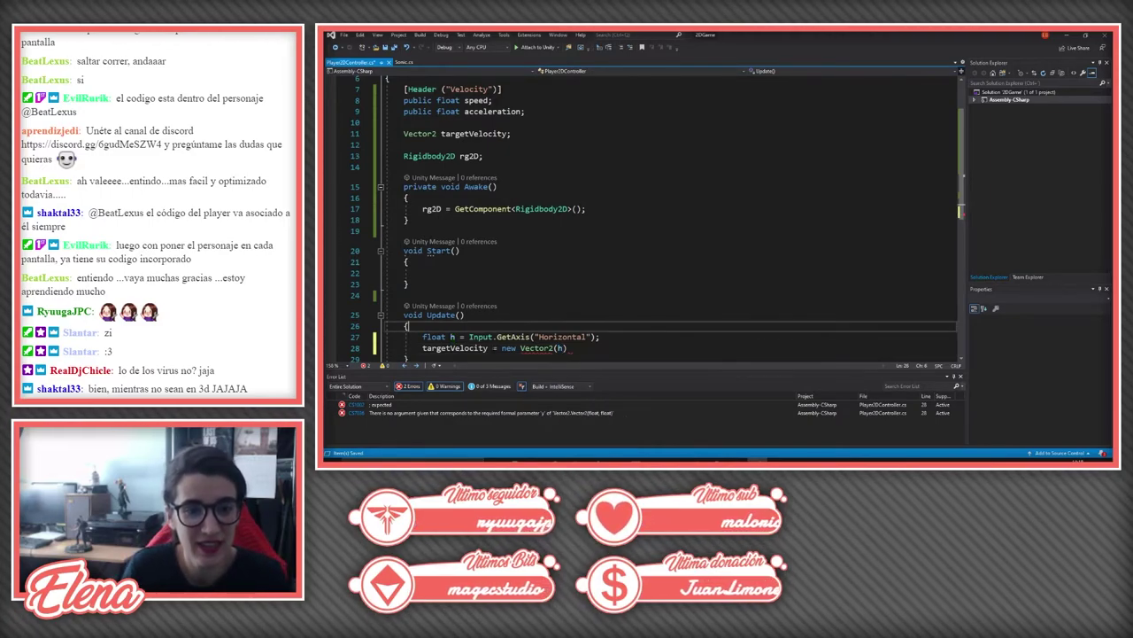
pyautogui.click(455, 336)
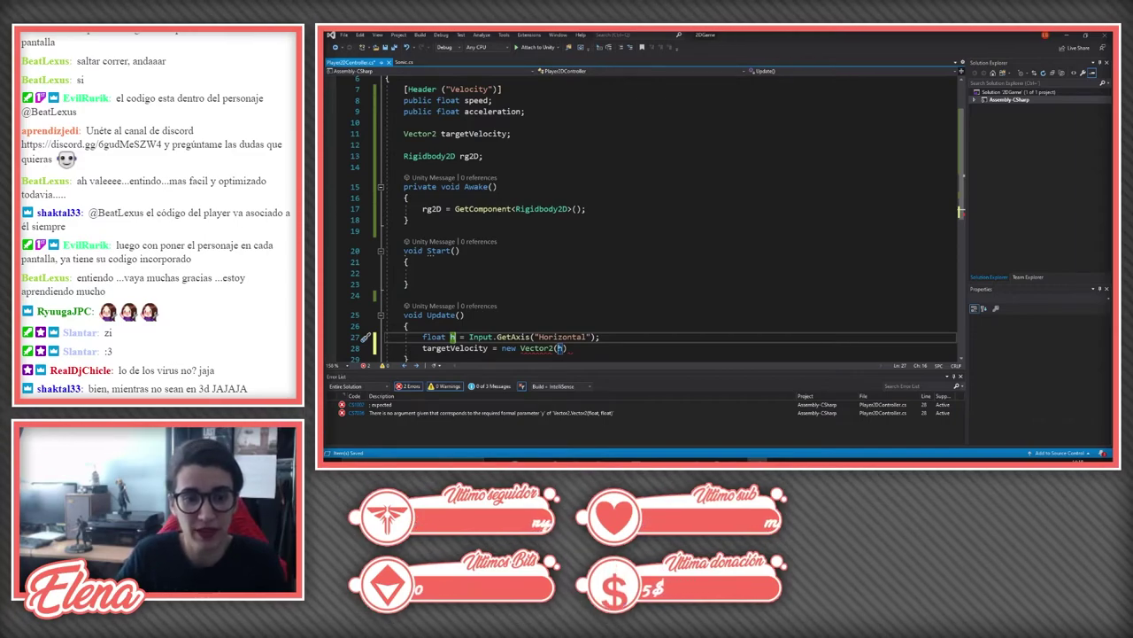
pyautogui.click(565, 347)
pyautogui.write('*')
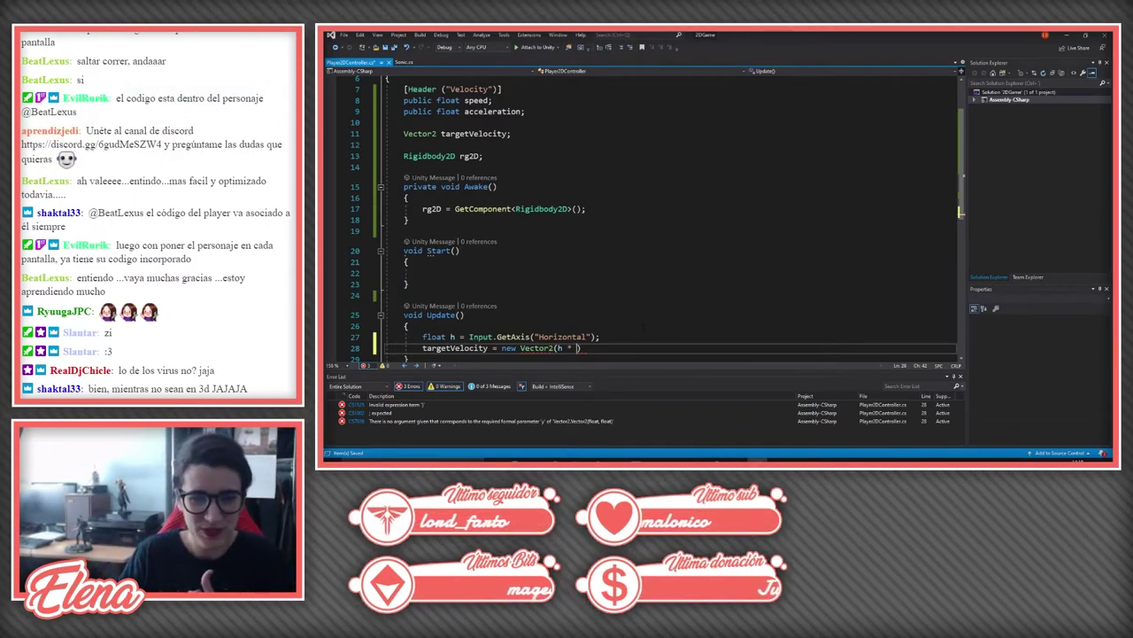
pyautogui.write('peed,')
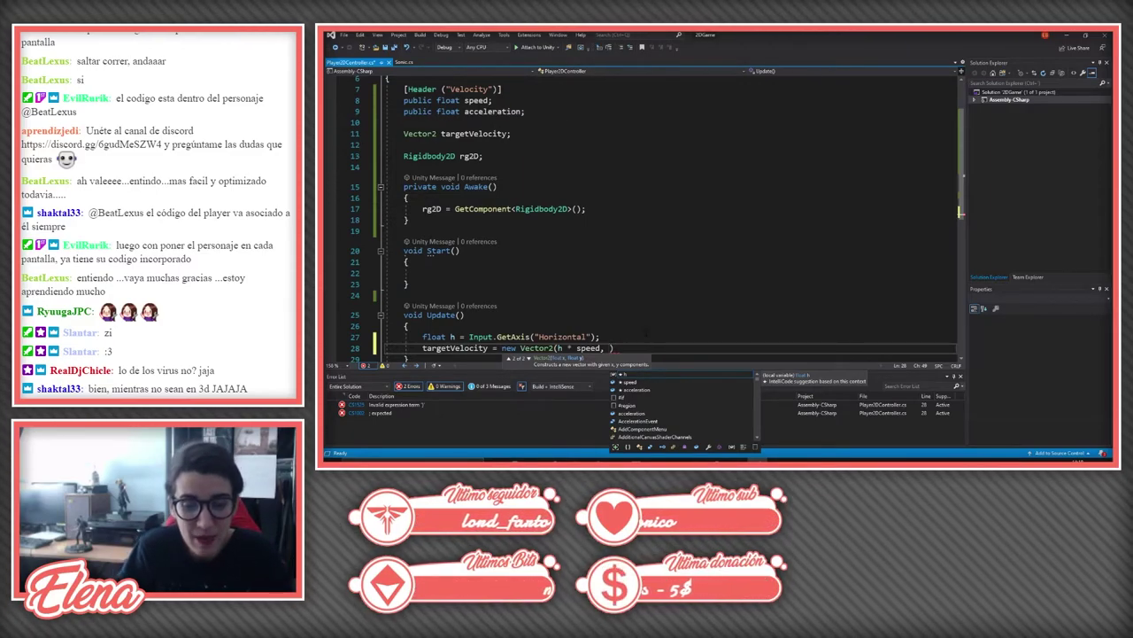
pyautogui.write('r')
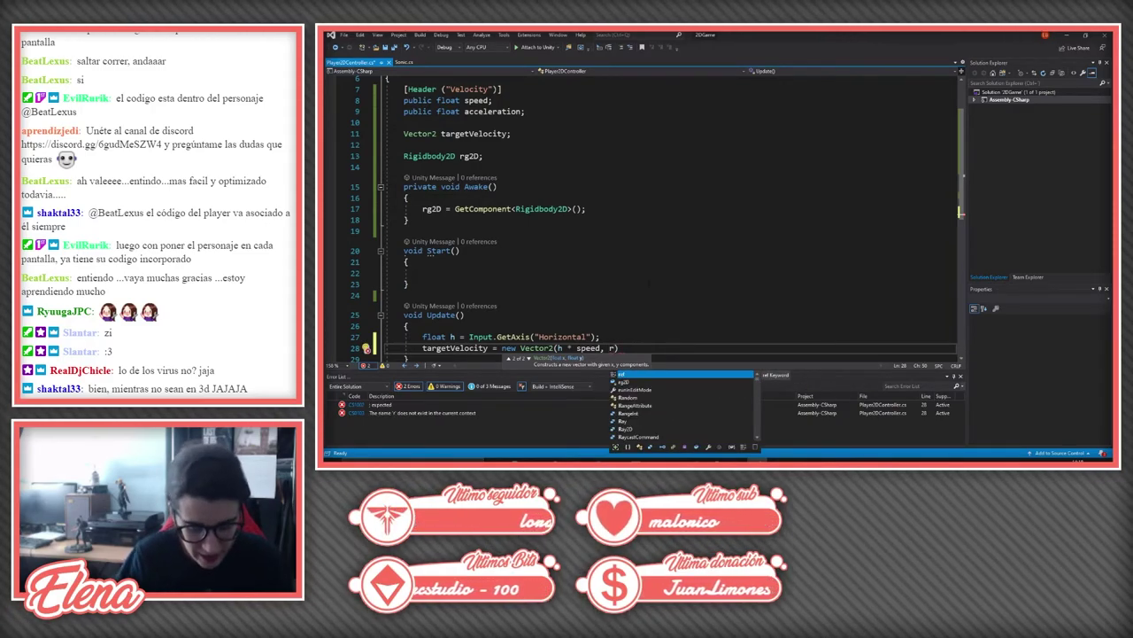
pyautogui.write('g2D')
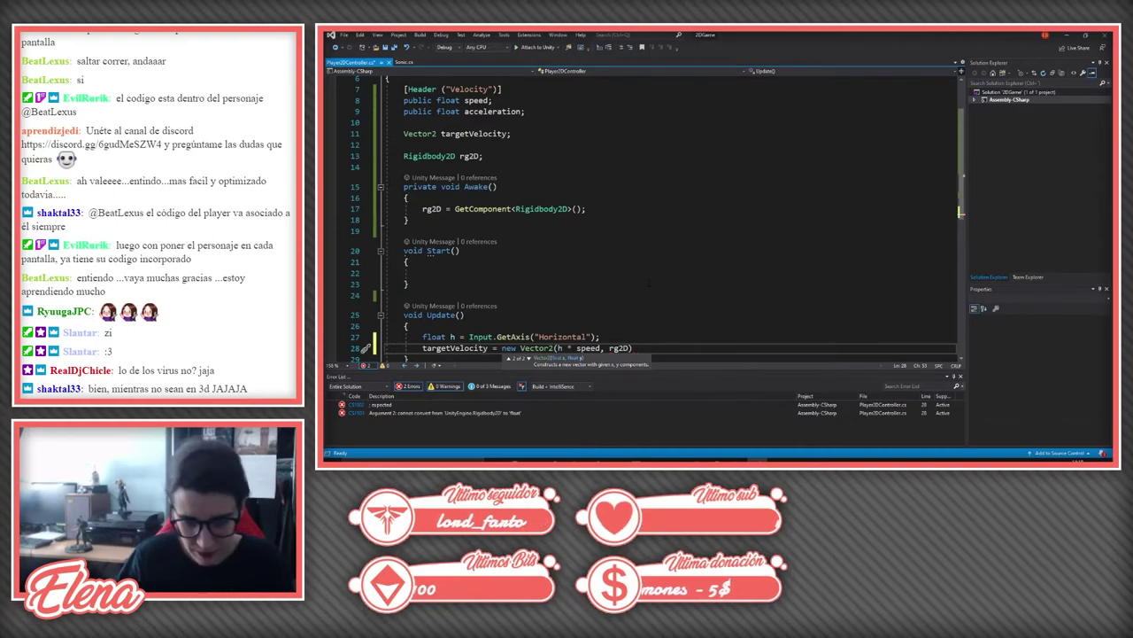
pyautogui.write('.velocity.y)')
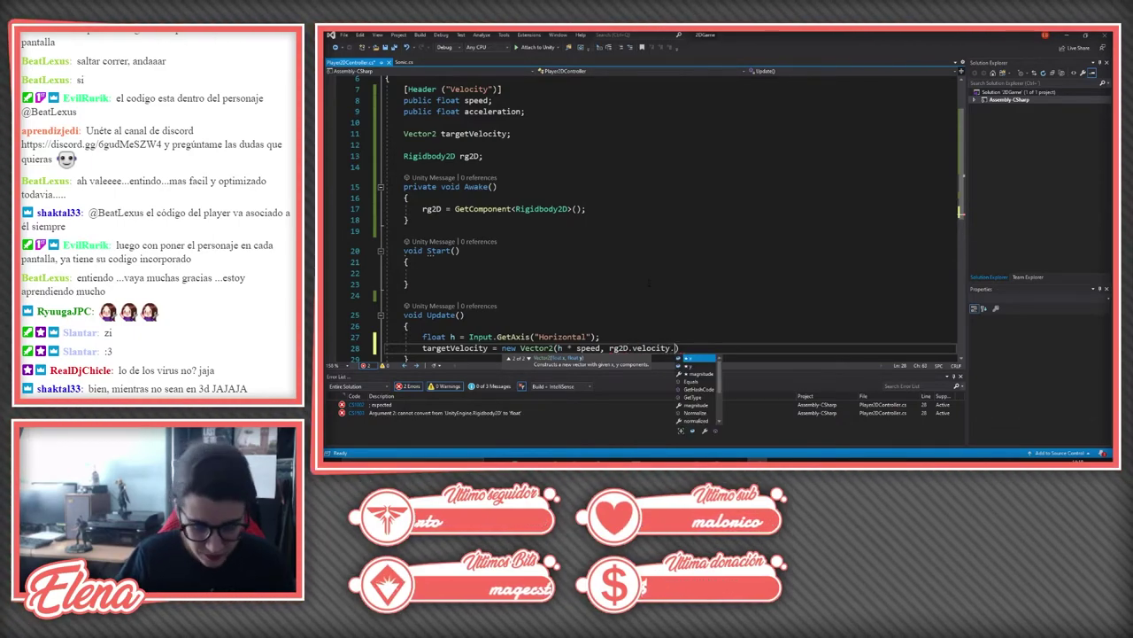
pyautogui.write(';')
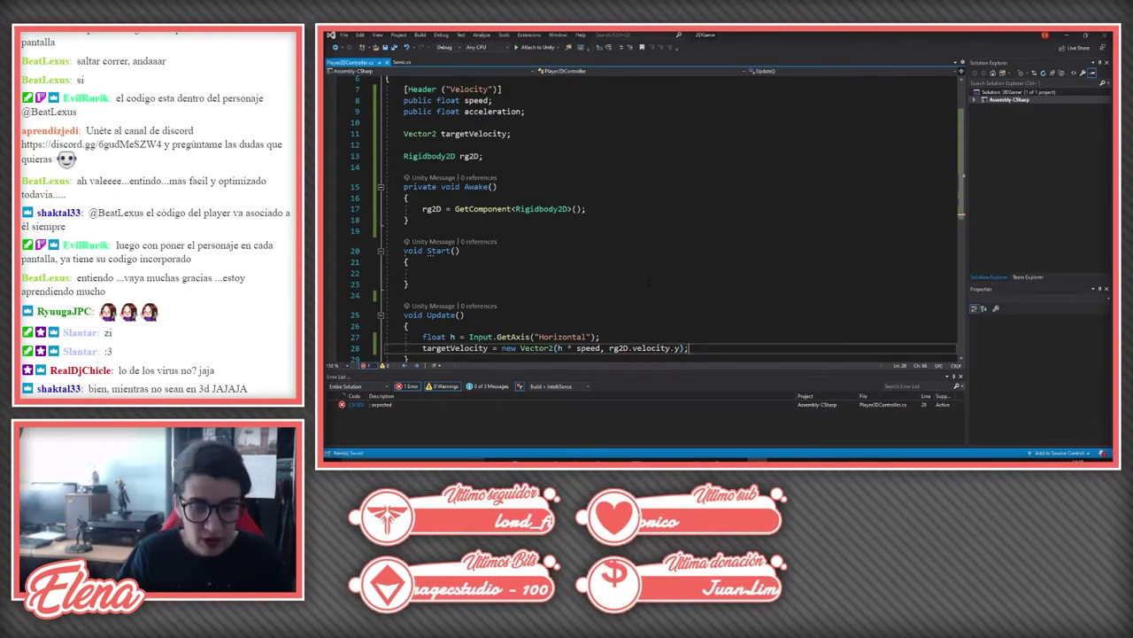
pyautogui.hotkey('ctrl', 's')
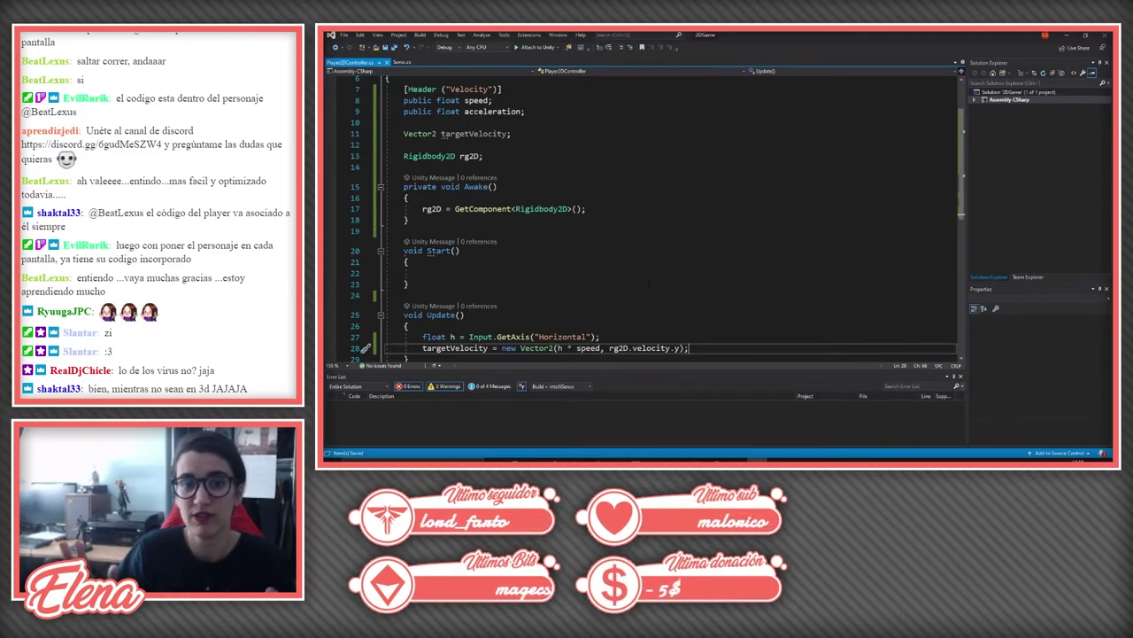
pyautogui.moveTo(609, 348); pyautogui.dragTo(669, 348)
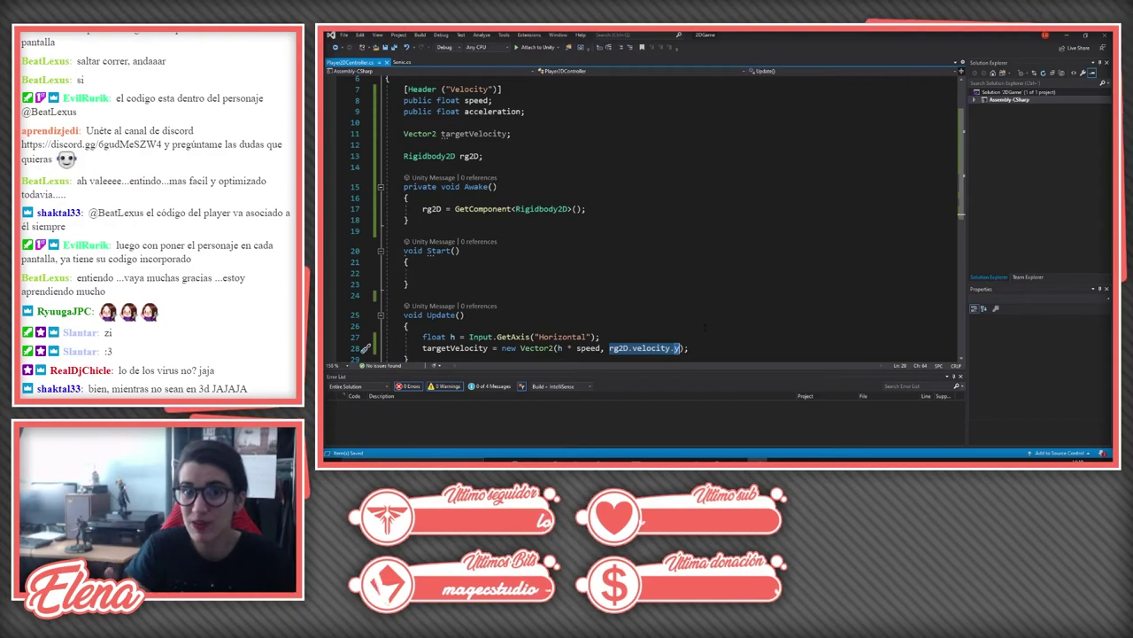
pyautogui.scroll(-1, 660, 320)
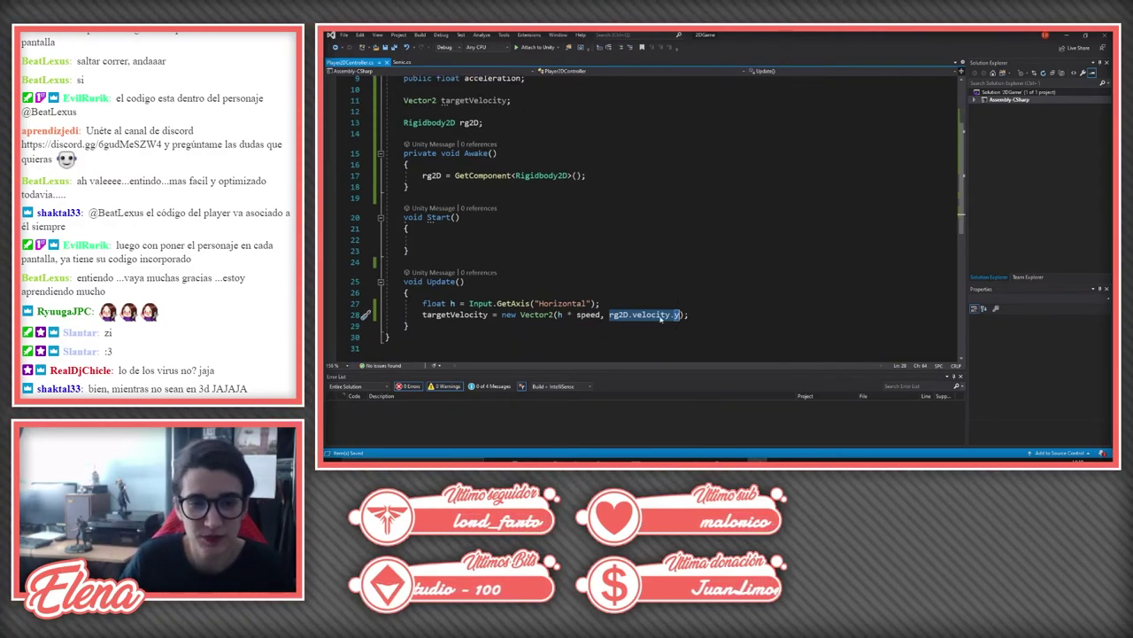
pyautogui.click(602, 303)
# Step: Add a comment above targetVelocity saying the X component is (input) * velocidad
pyautogui.press('Return')
pyautogui.write('/')
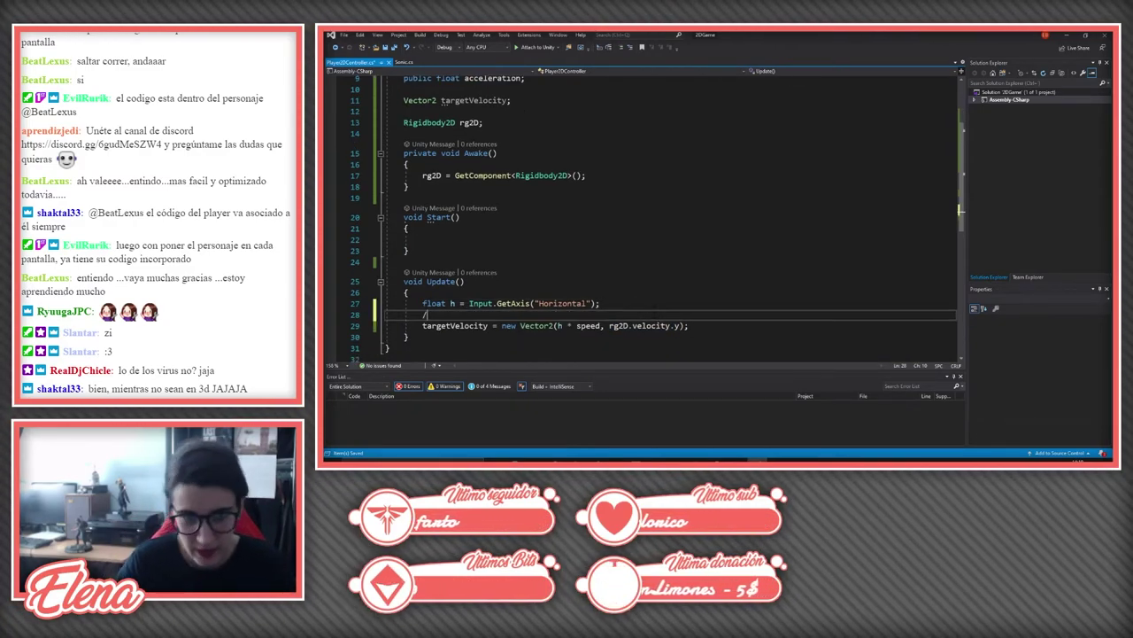
pyautogui.write('/el ejeX de l')
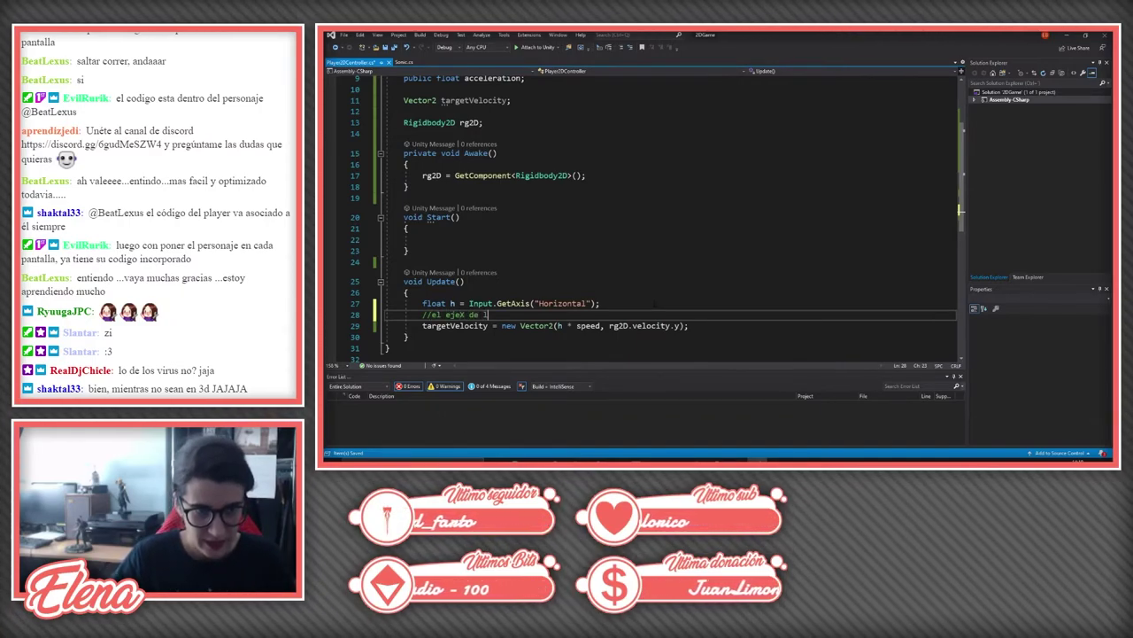
pyautogui.press('BackSpace')
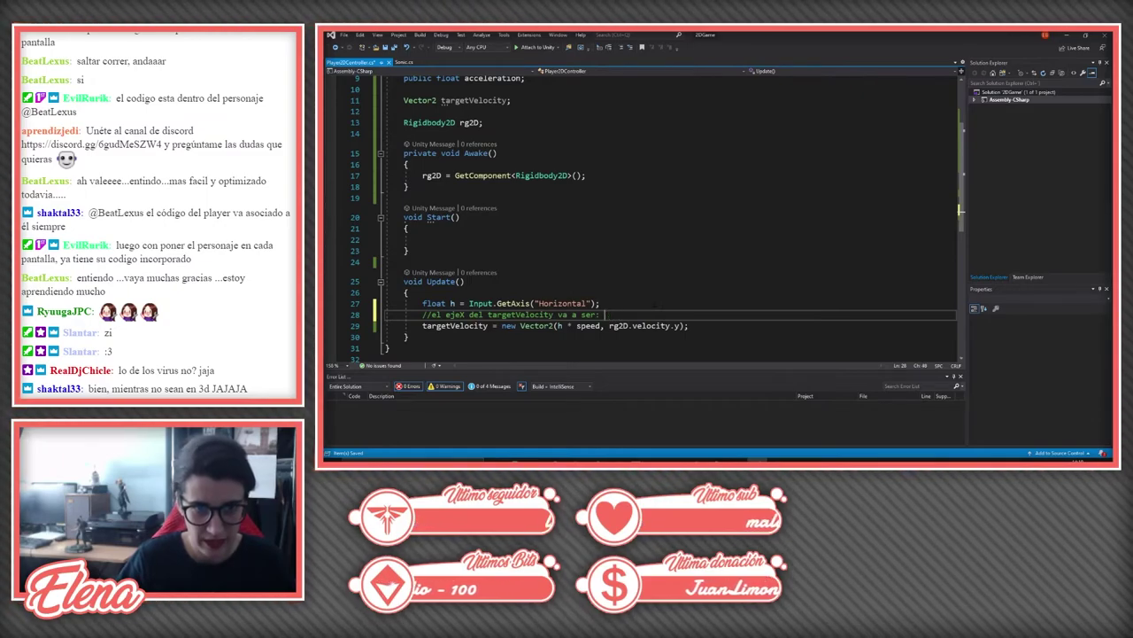
pyautogui.write('h (input)')
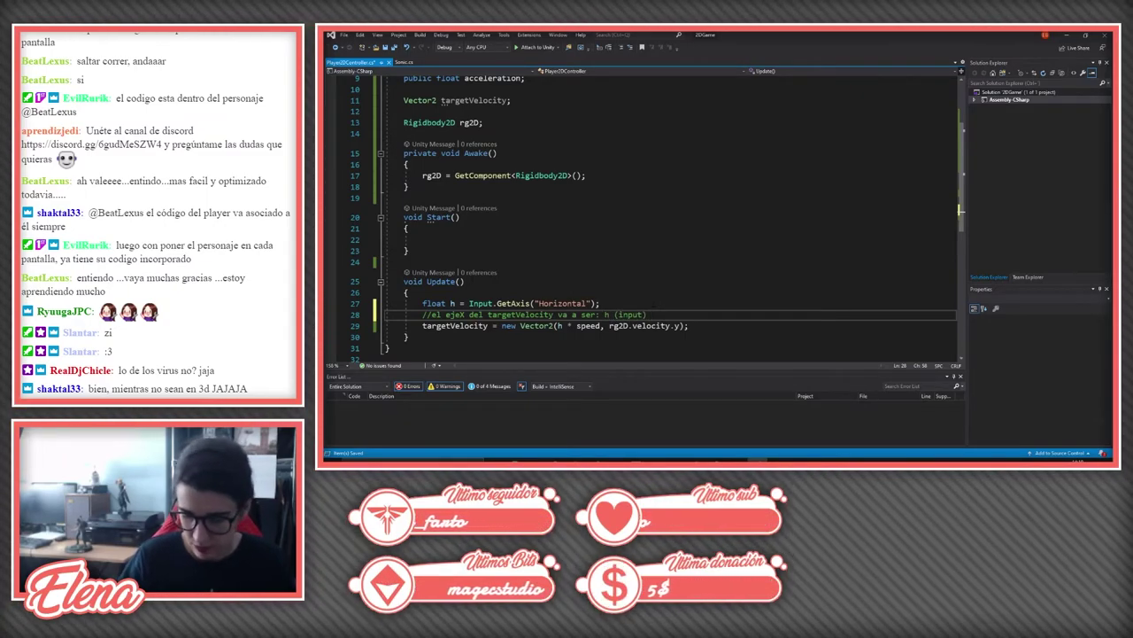
pyautogui.write(' * velocid')
pyautogui.write('ad')
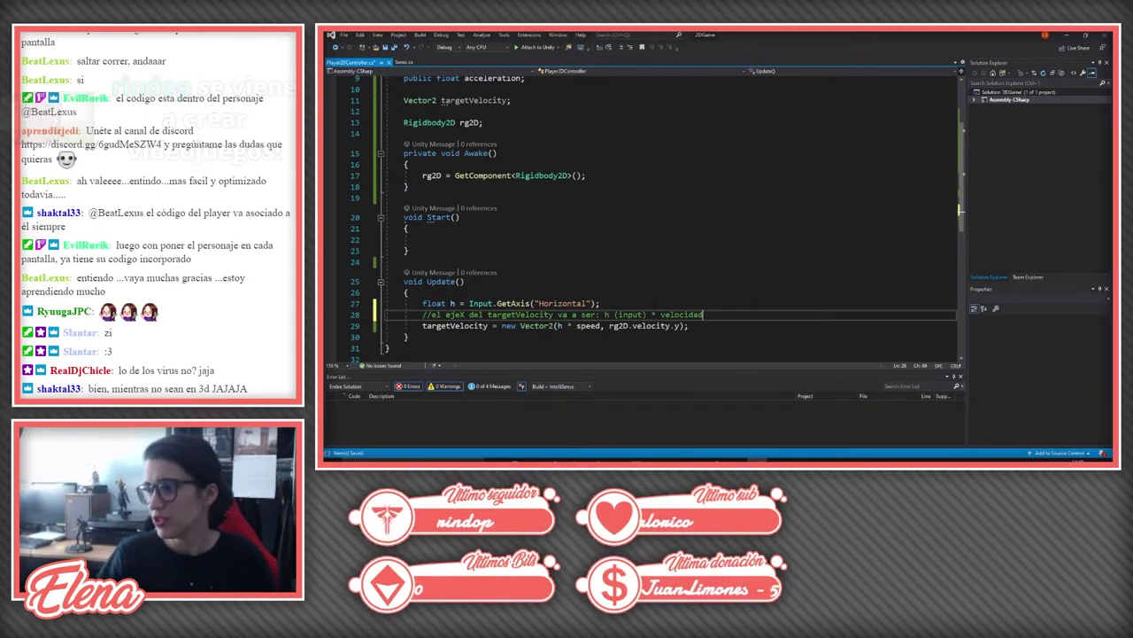
# Step: Add a second comment explaining the Y axis velocity is left untouched
pyautogui.press('Return')
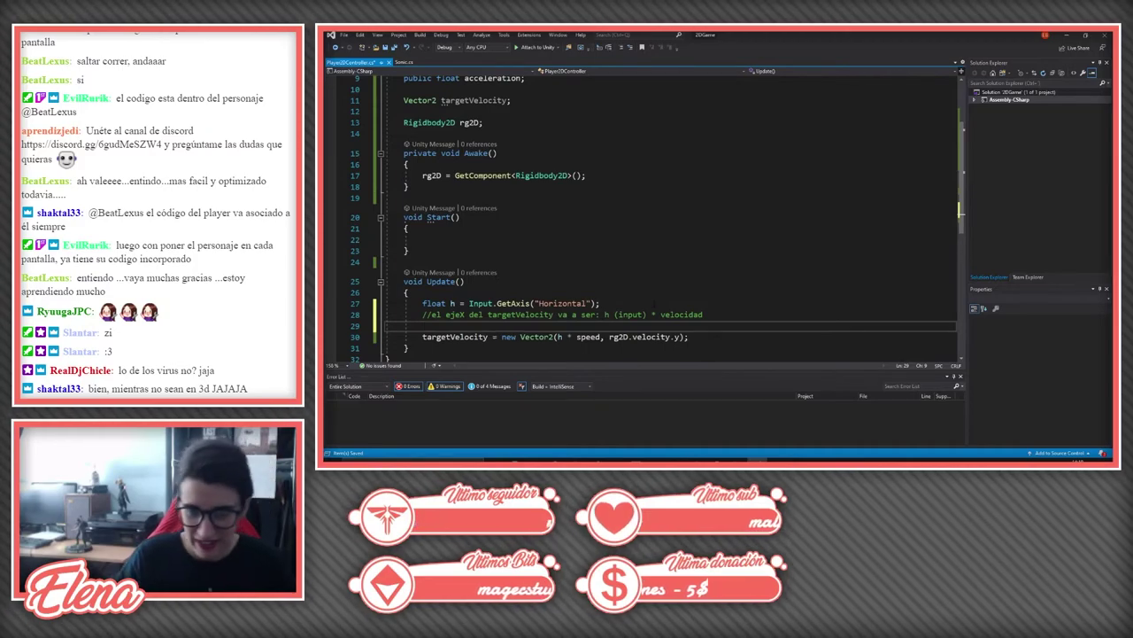
pyautogui.write('/el')
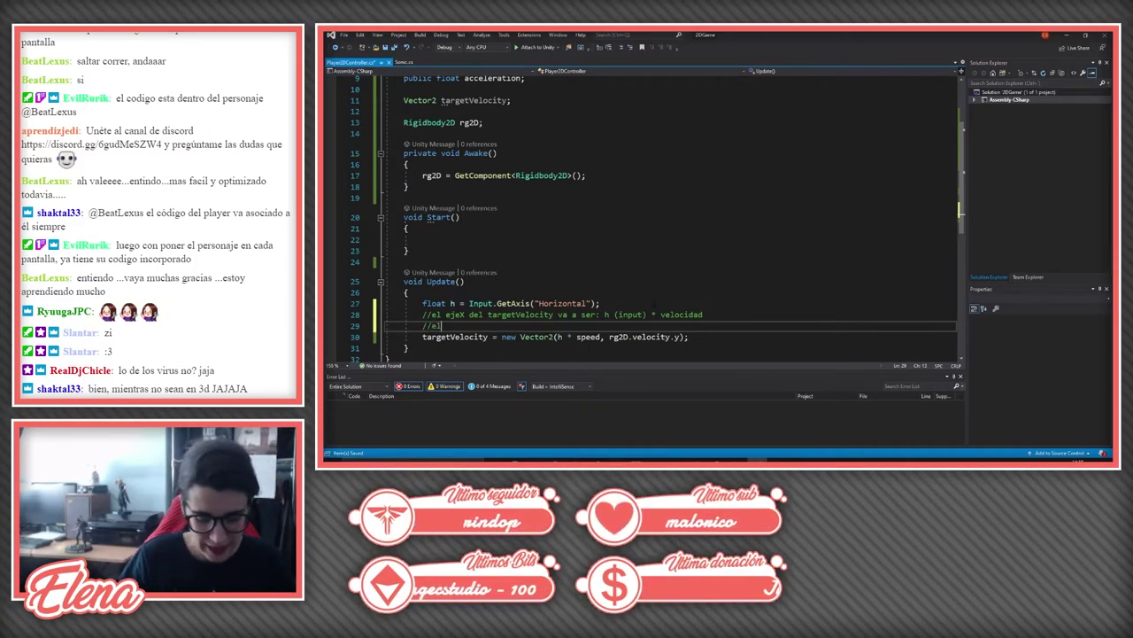
pyautogui.write(' eje Y, b')
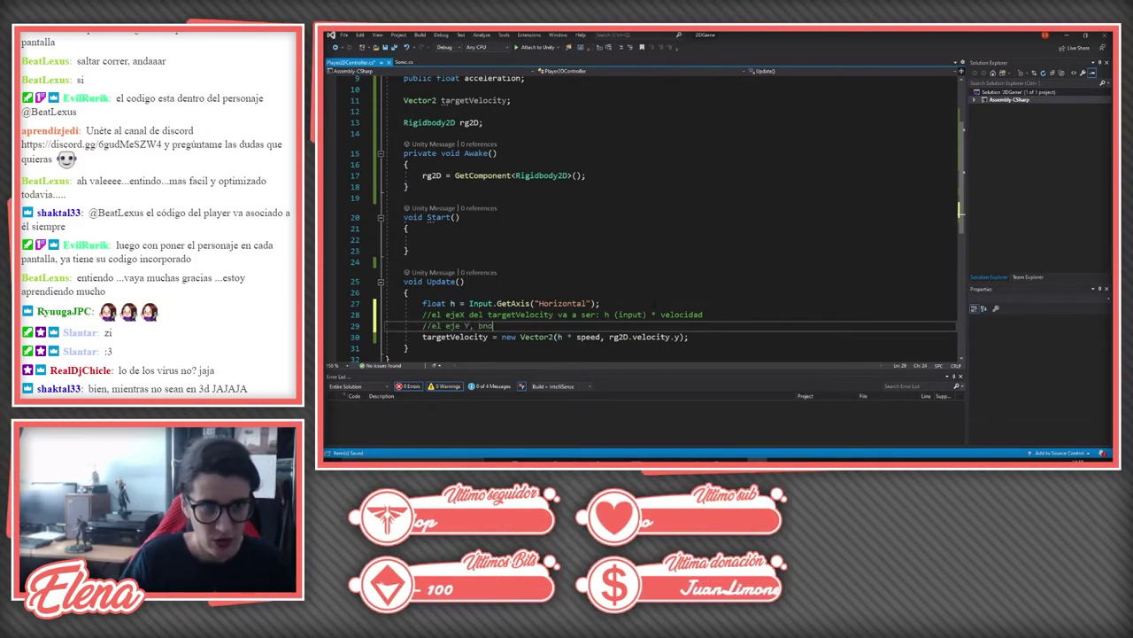
pyautogui.press('BackSpace')
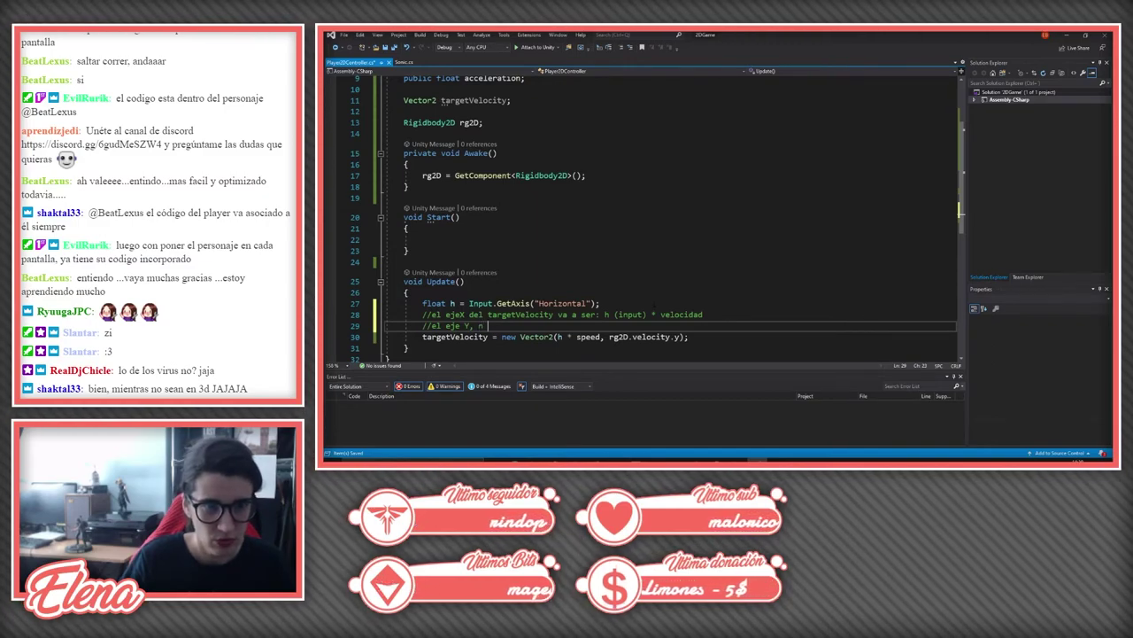
pyautogui.write('o lo toco, le digo que siga a la vel')
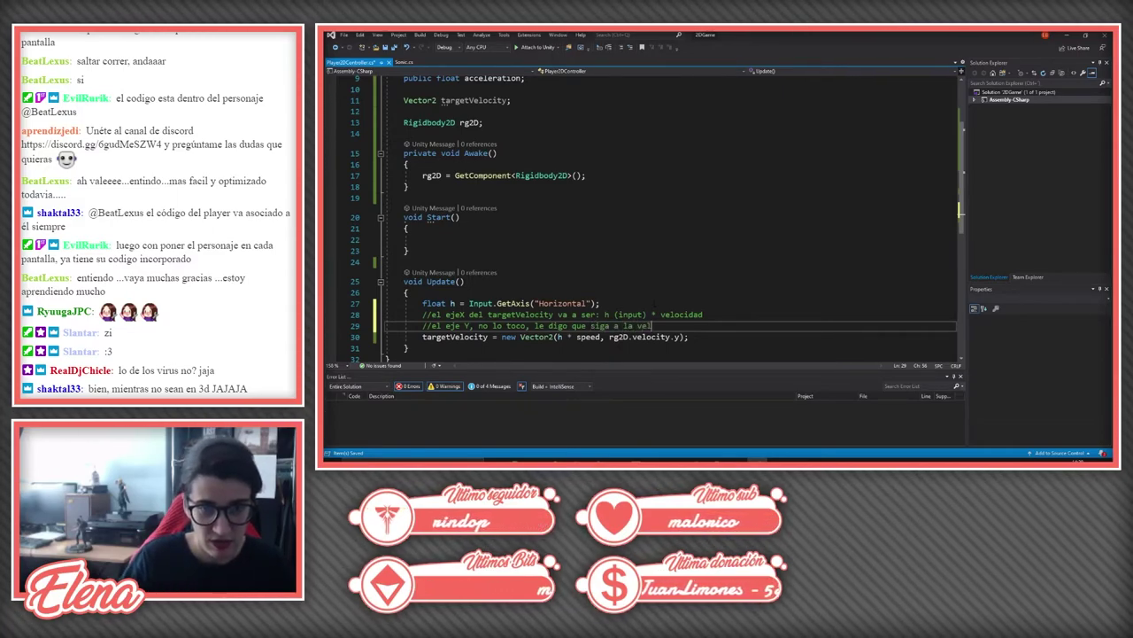
pyautogui.write('ocidad que tenía en ese eje')
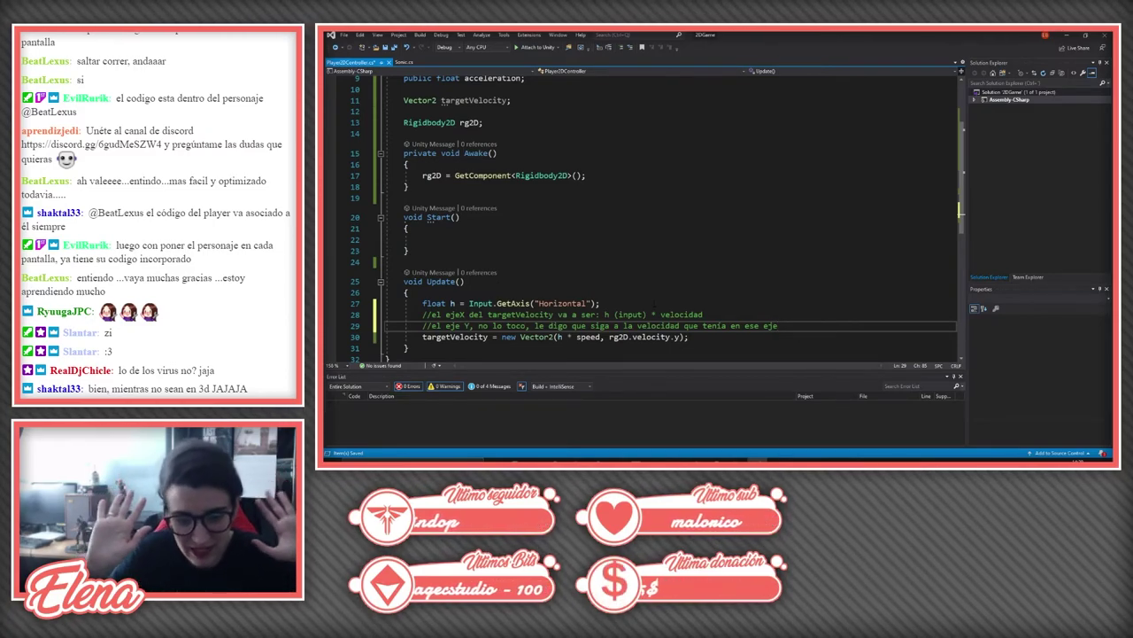
pyautogui.scroll(-1, 655, 221)
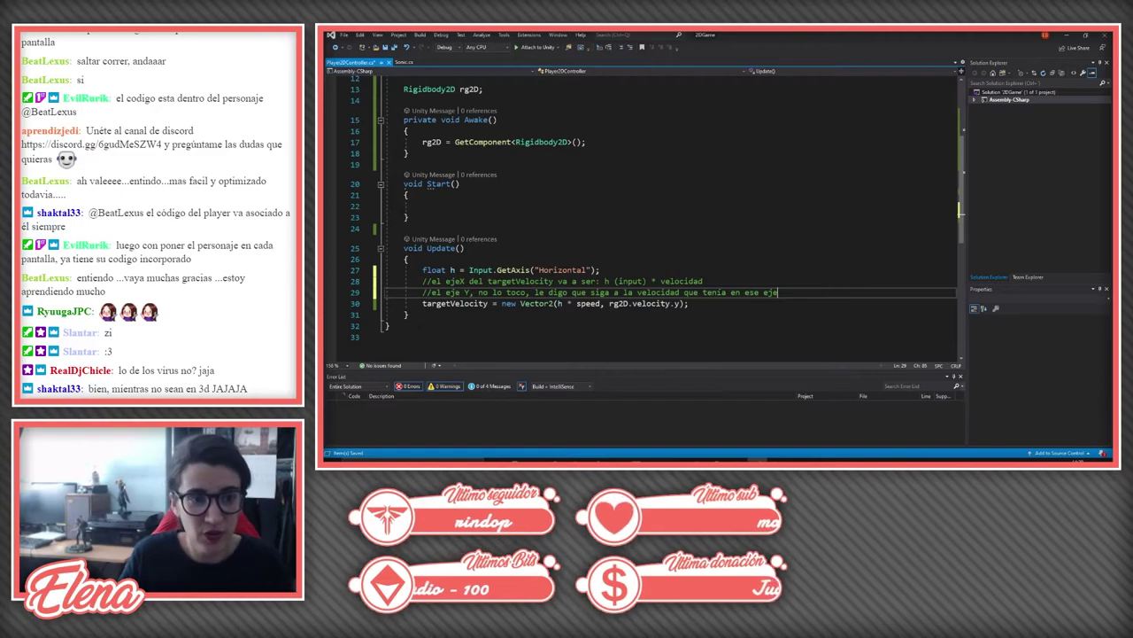
pyautogui.click(408, 314)
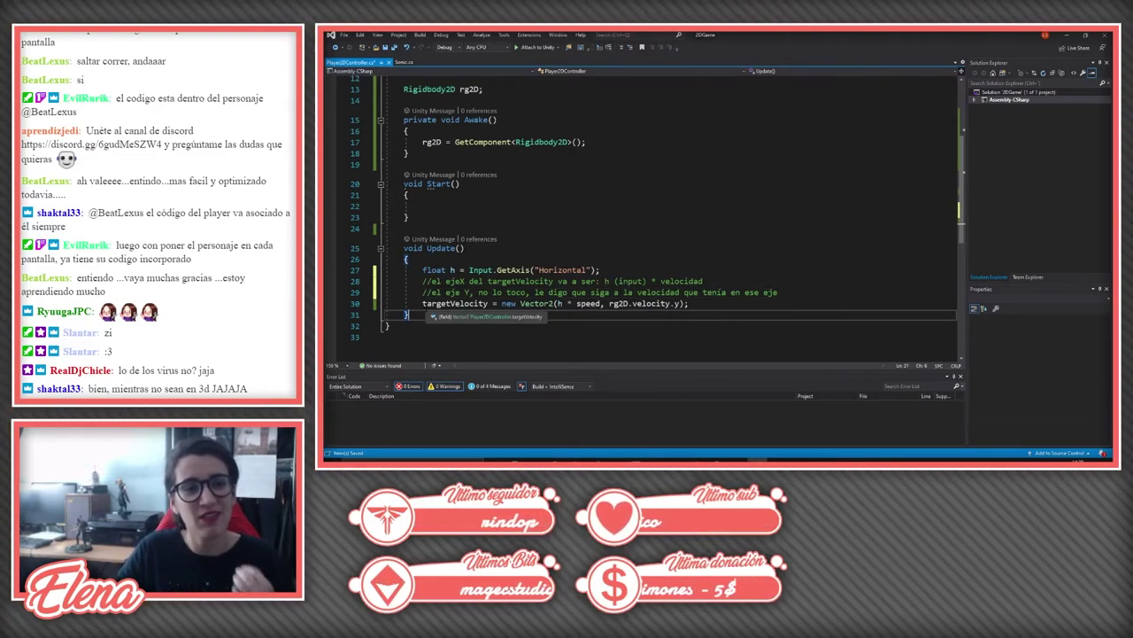
# Step: Insert an empty private void FixedUpdate() method below Update() using the 'fixe' IntelliSense snippet
pyautogui.press('Return')
pyautogui.write('fixe')
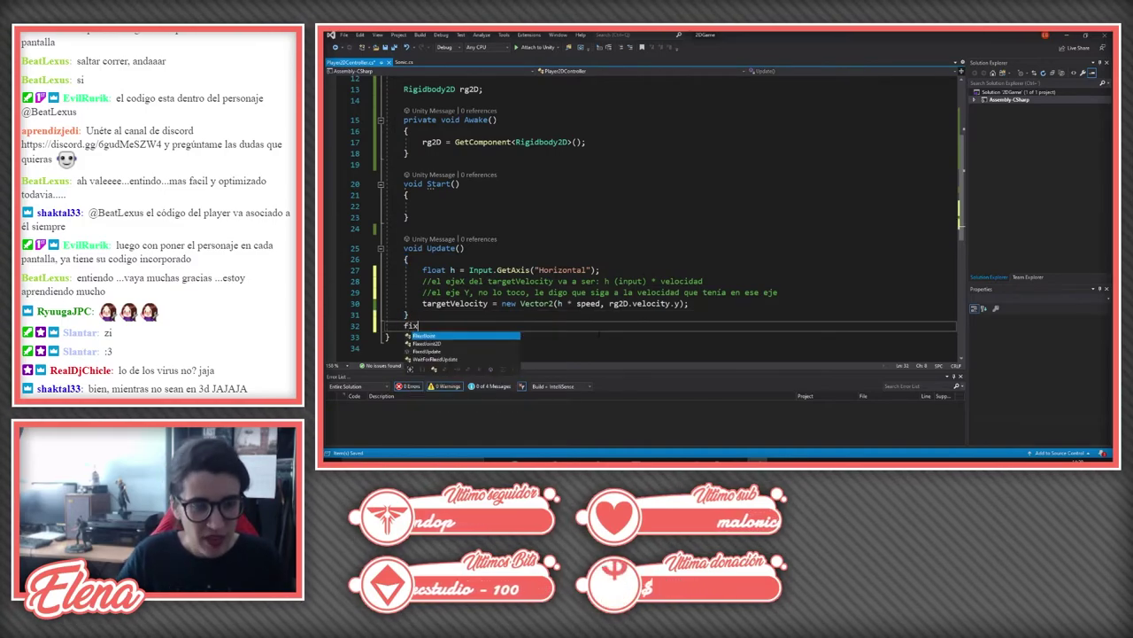
pyautogui.press('Tab')
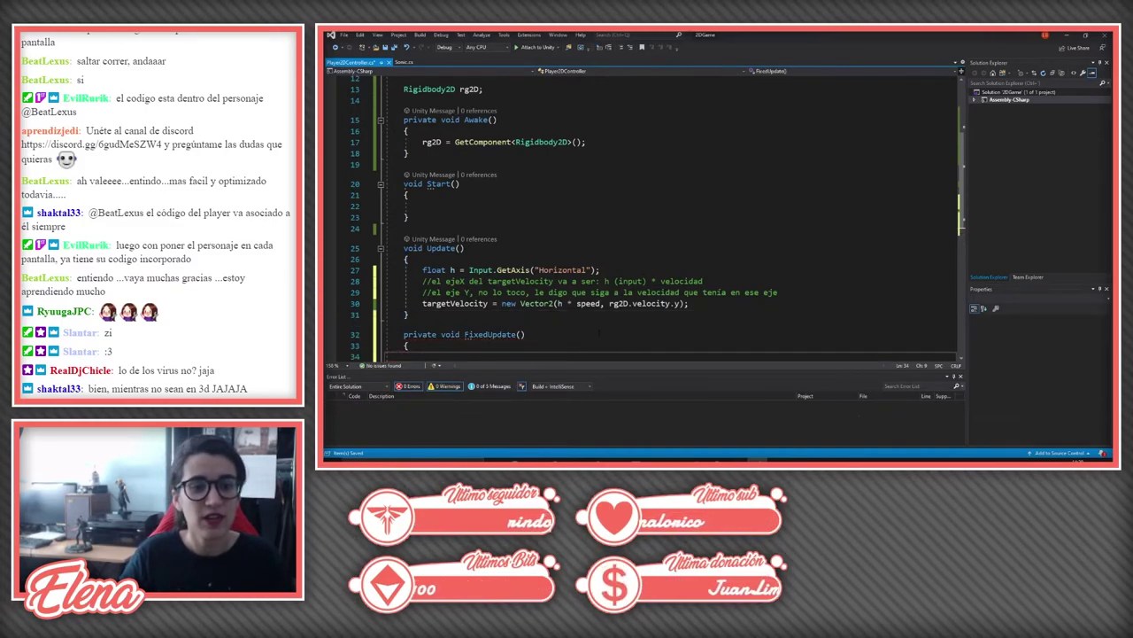
pyautogui.scroll(-1, 600, 334)
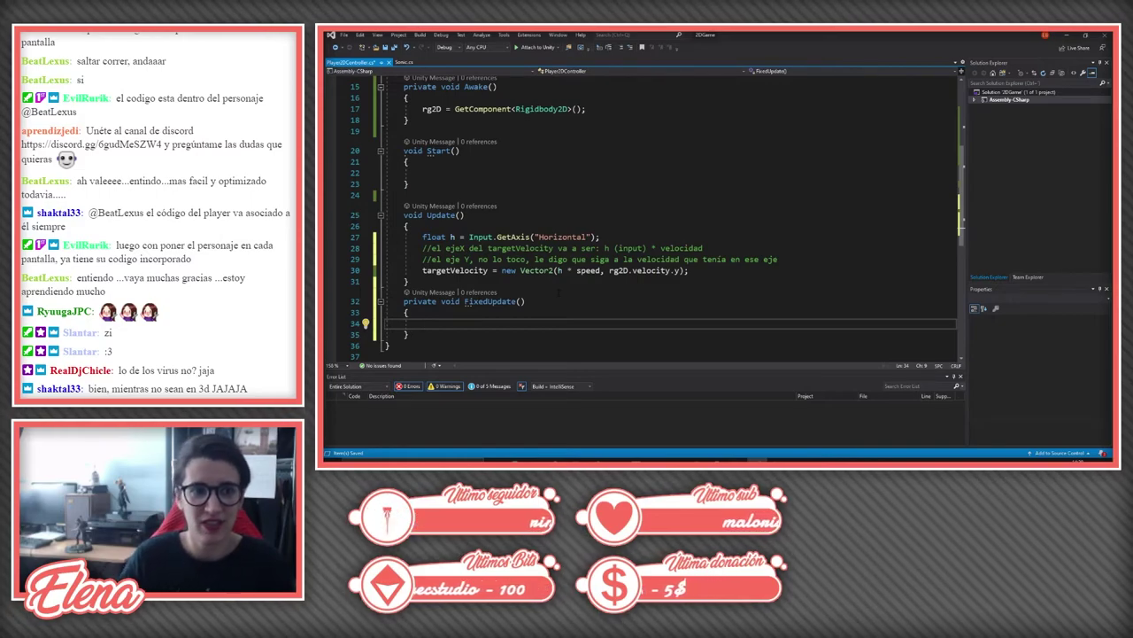
pyautogui.moveTo(690, 270); pyautogui.dragTo(409, 226)
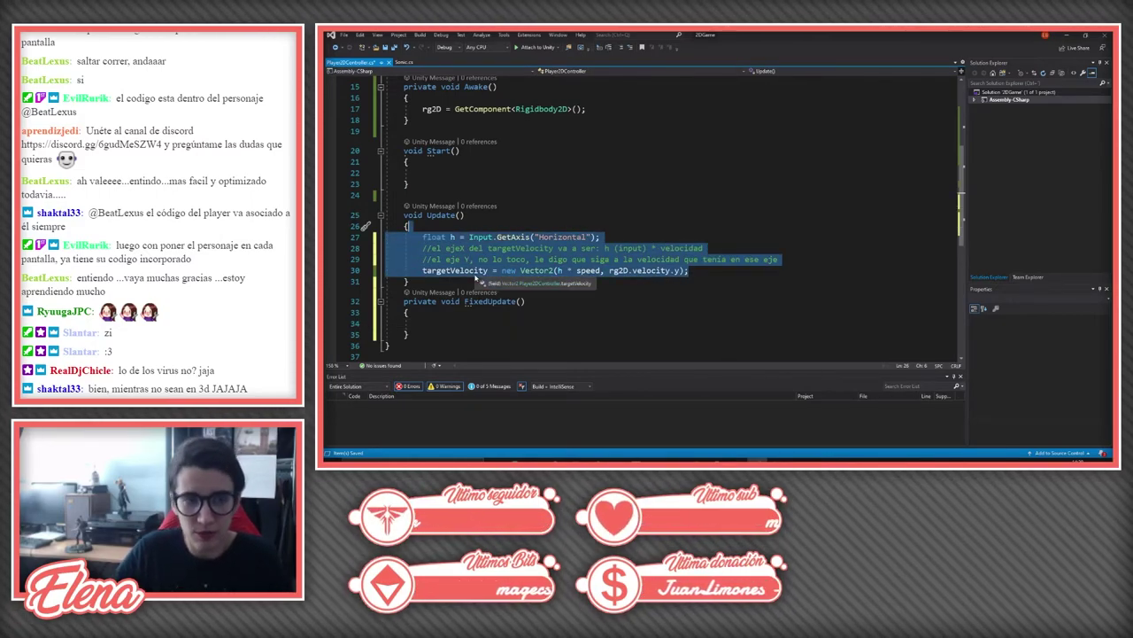
pyautogui.doubleClick(490, 301)
pyautogui.click(422, 323)
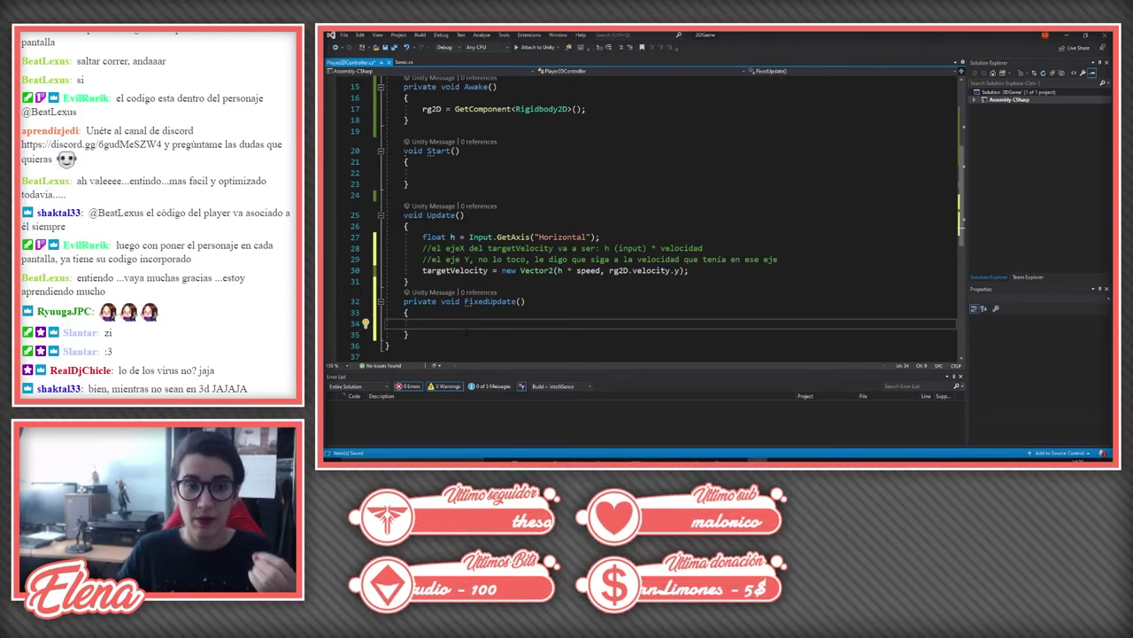
pyautogui.click(421, 237)
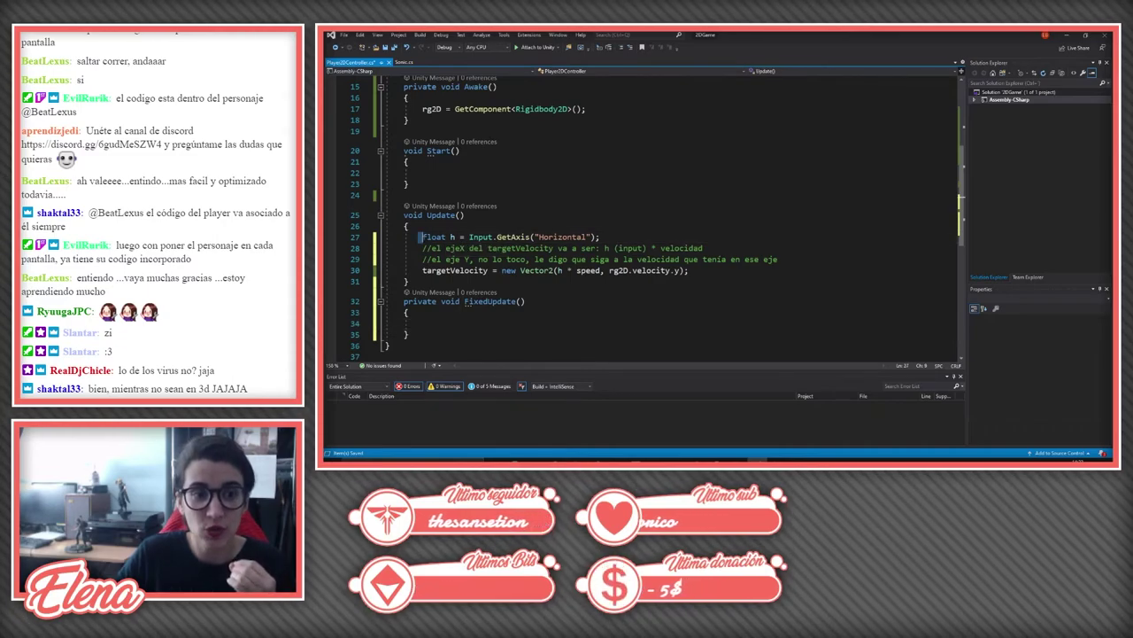
pyautogui.moveTo(422, 237); pyautogui.dragTo(603, 237)
pyautogui.click(614, 259)
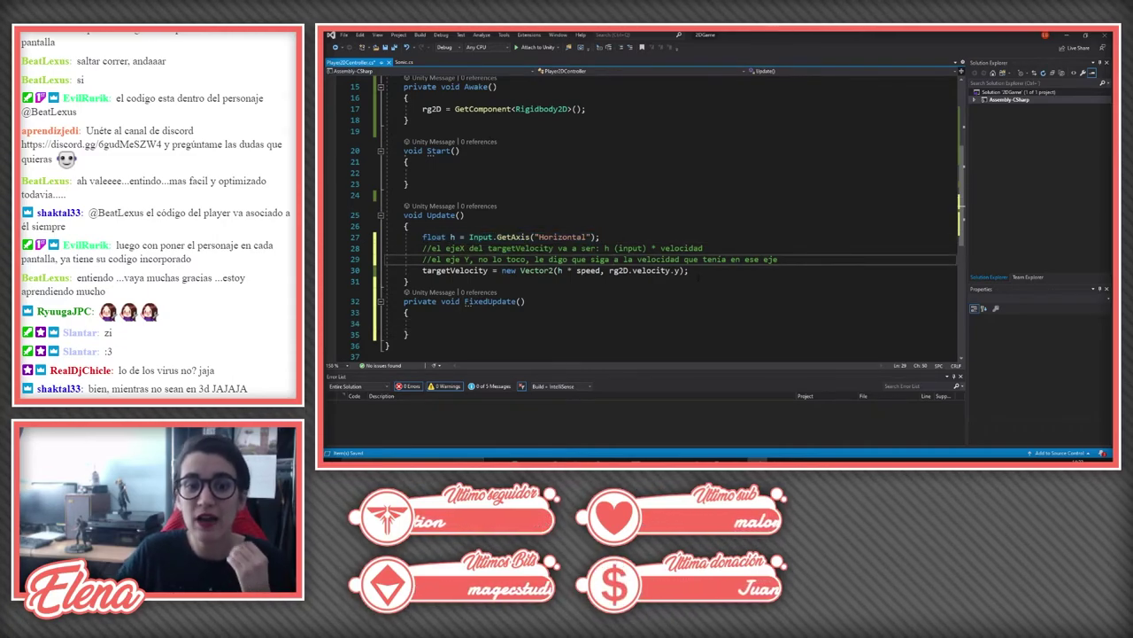
pyautogui.moveTo(689, 271); pyautogui.dragTo(423, 270)
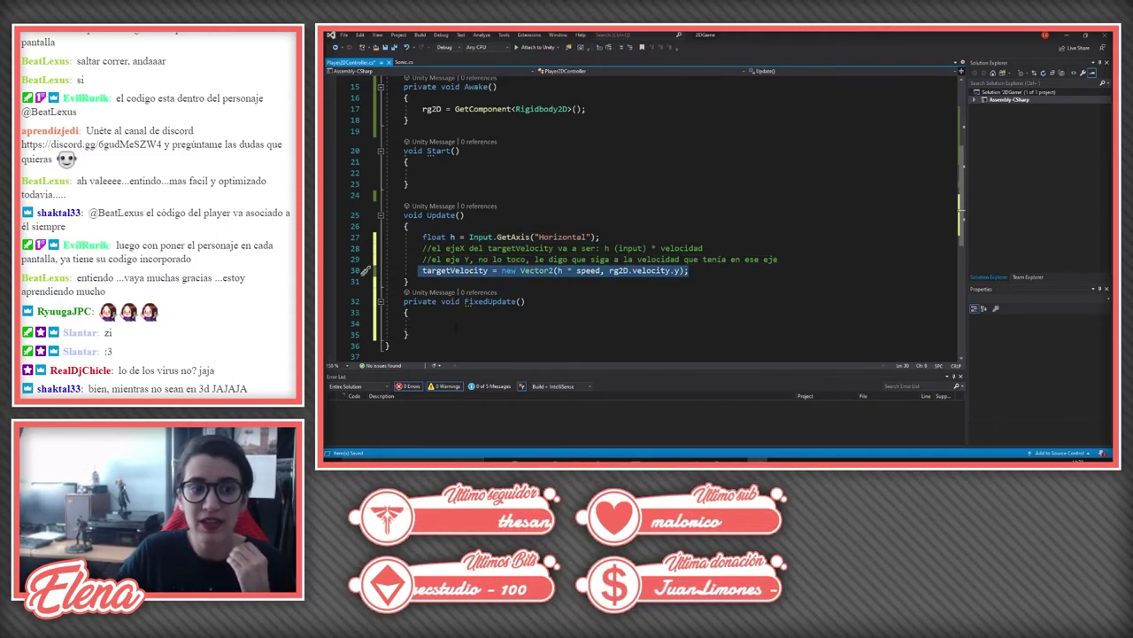
pyautogui.click(478, 323)
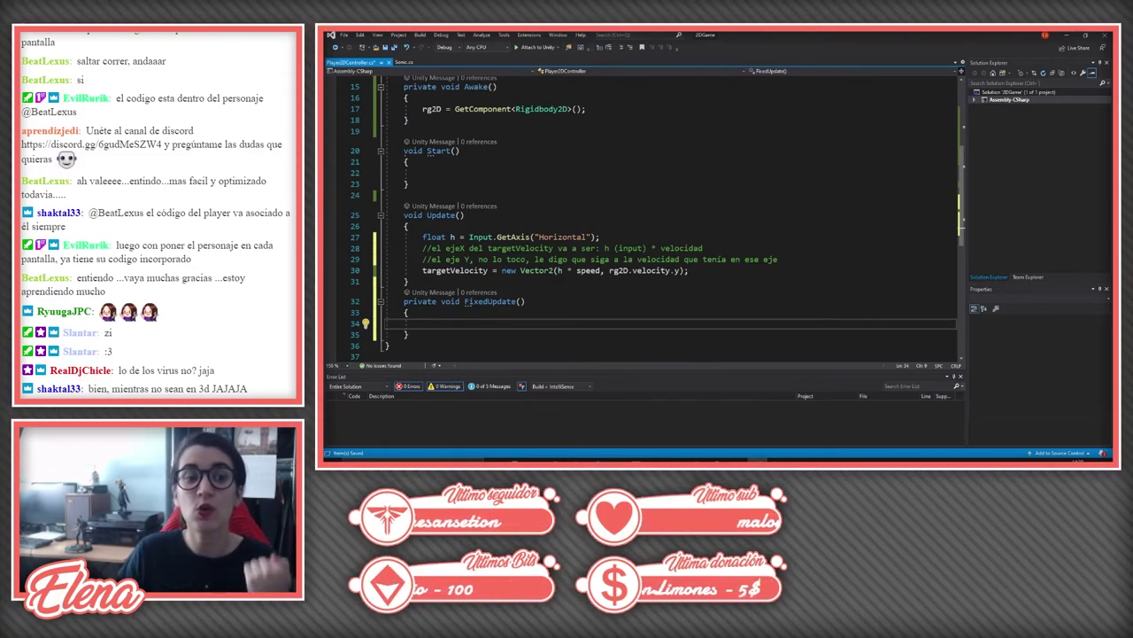
pyautogui.doubleClick(455, 270)
pyautogui.click(466, 323)
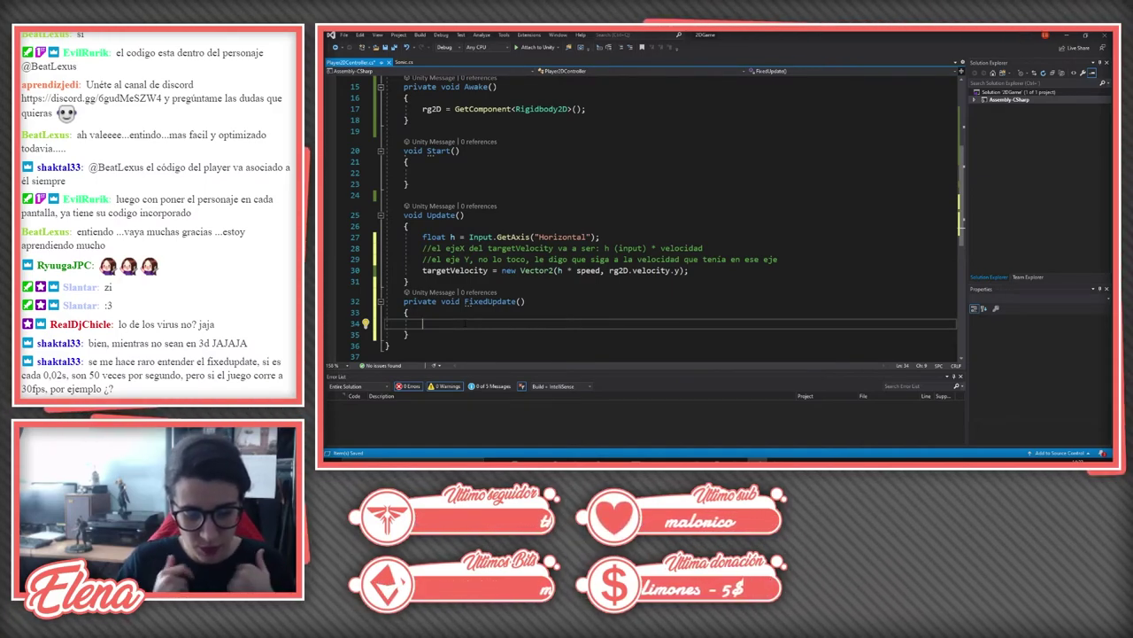
# Step: Write rg2D.velocity on line 34 inside FixedUpdate, checking the targetVelocity line for reference
pyautogui.write('r')
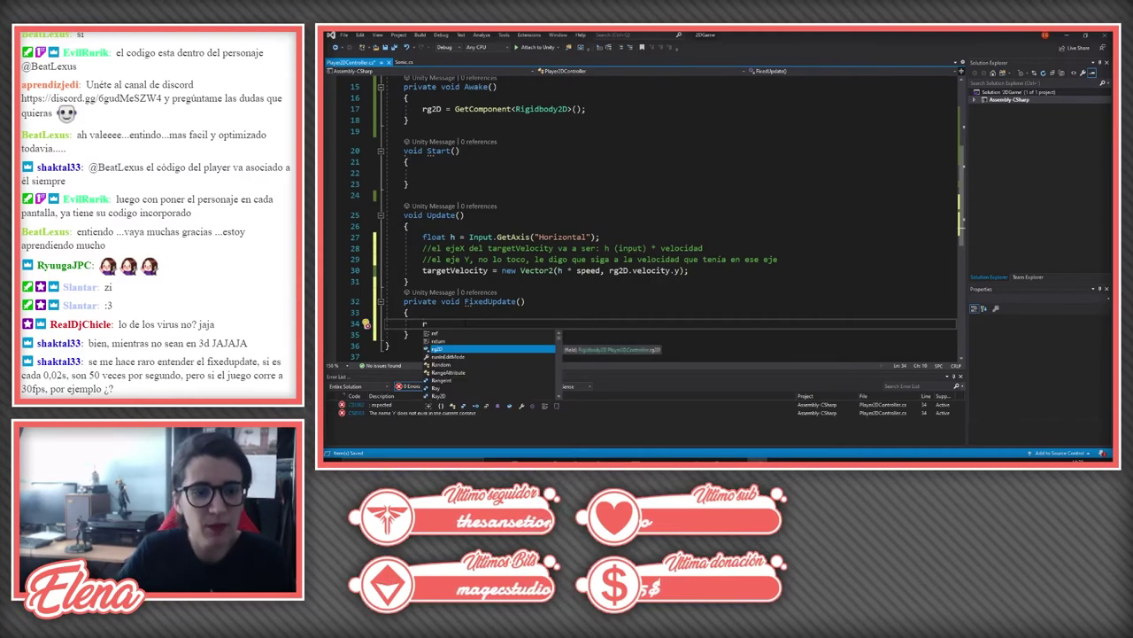
pyautogui.press('Tab')
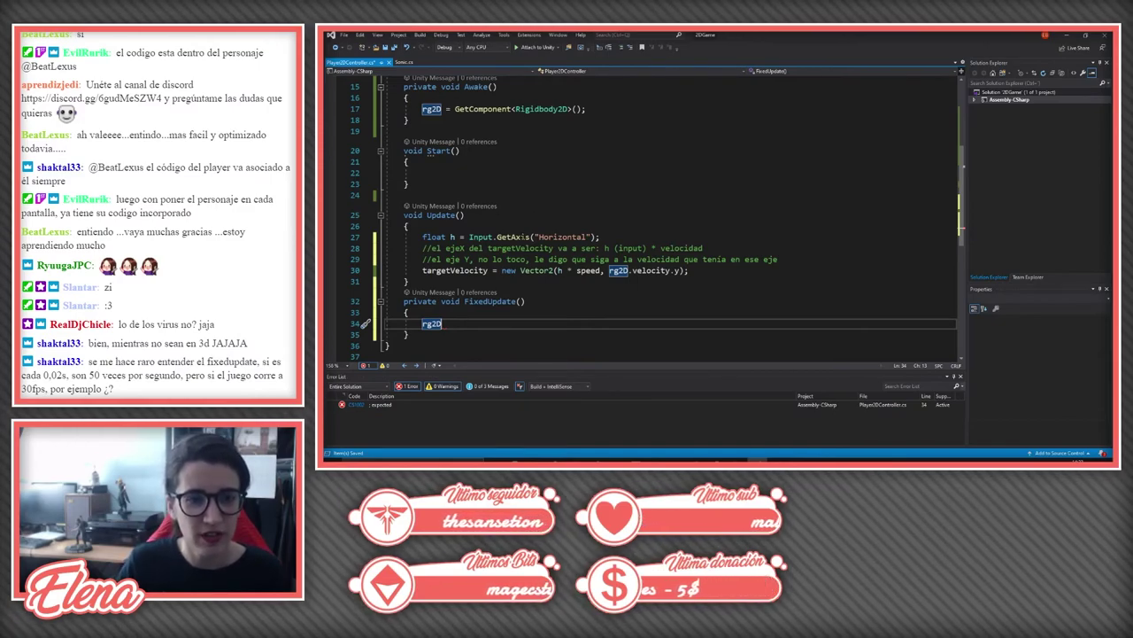
pyautogui.doubleClick(510, 270)
pyautogui.doubleClick(454, 270)
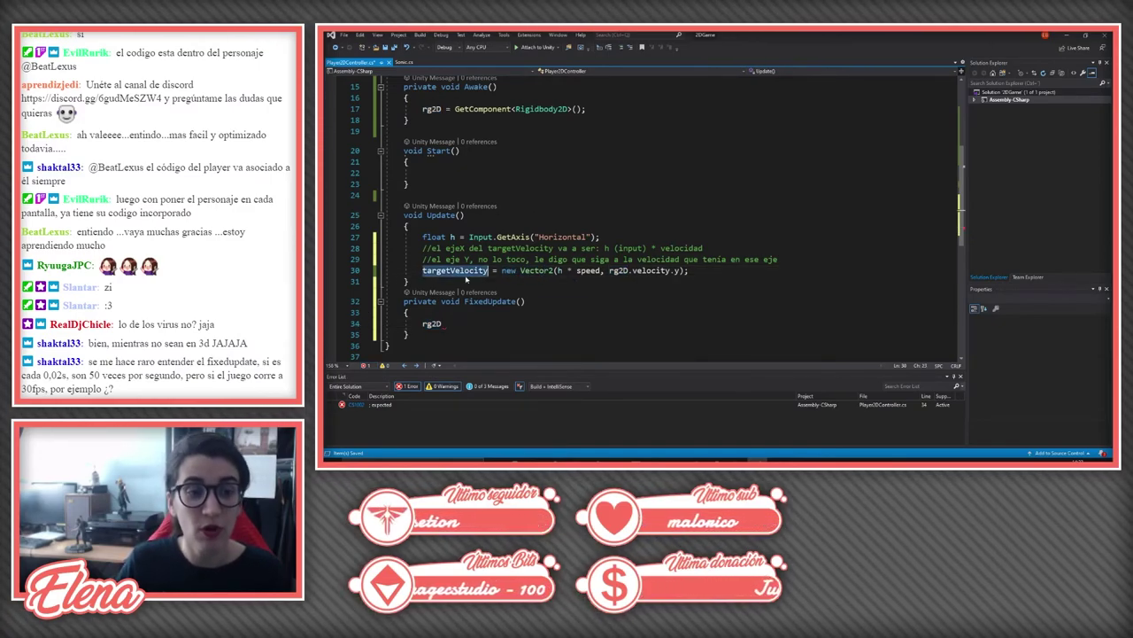
pyautogui.click(522, 270)
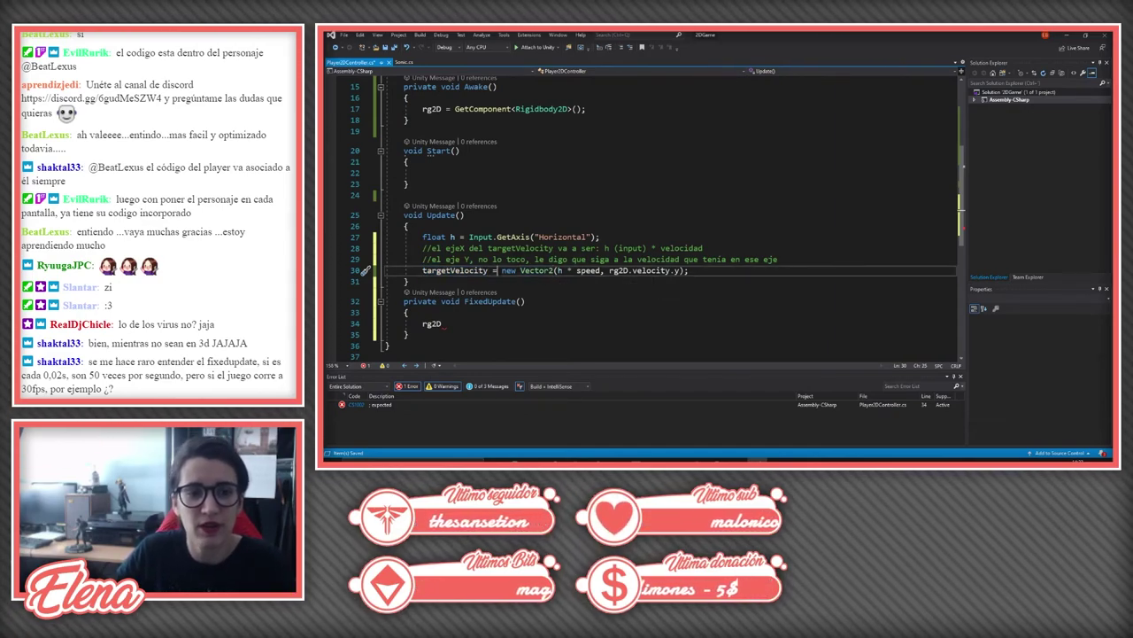
pyautogui.click(602, 270)
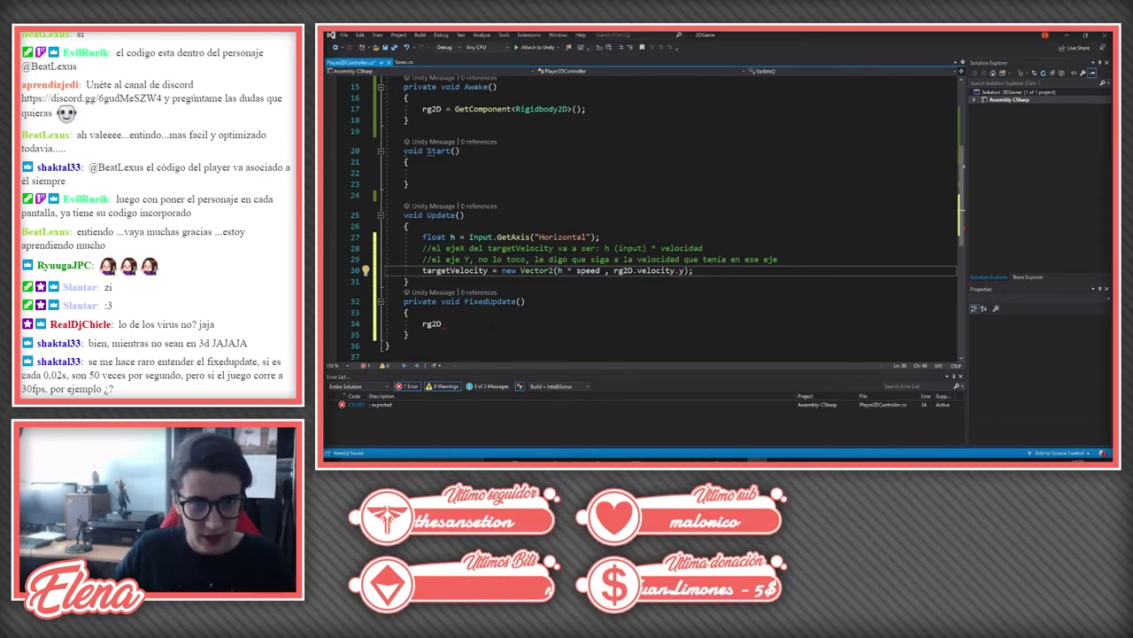
pyautogui.click(442, 323)
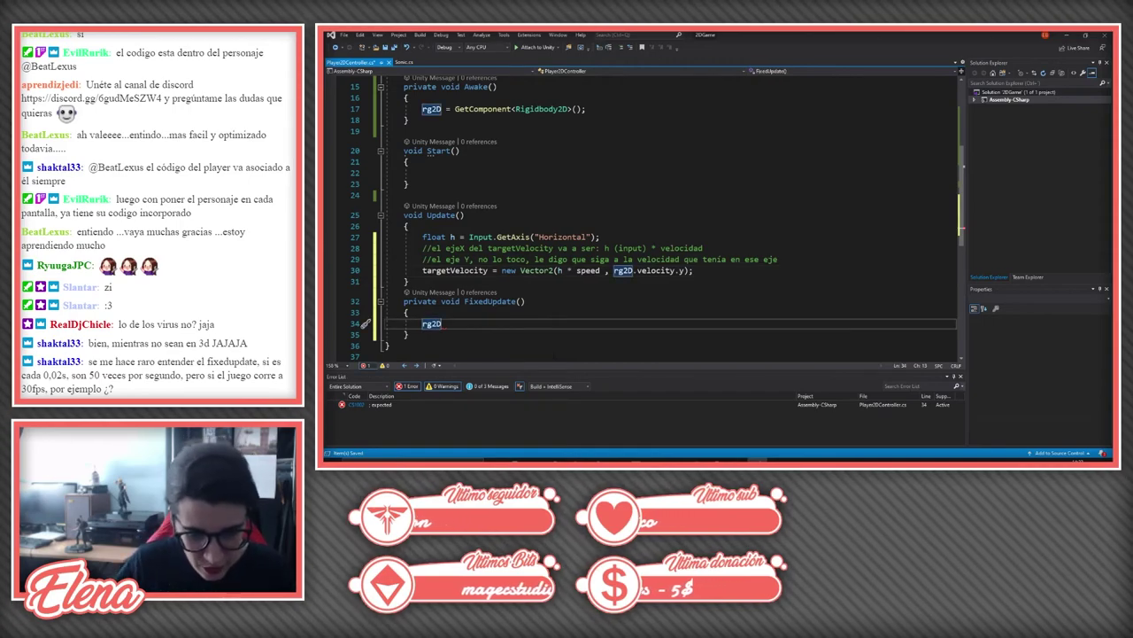
pyautogui.write('.velocity =')
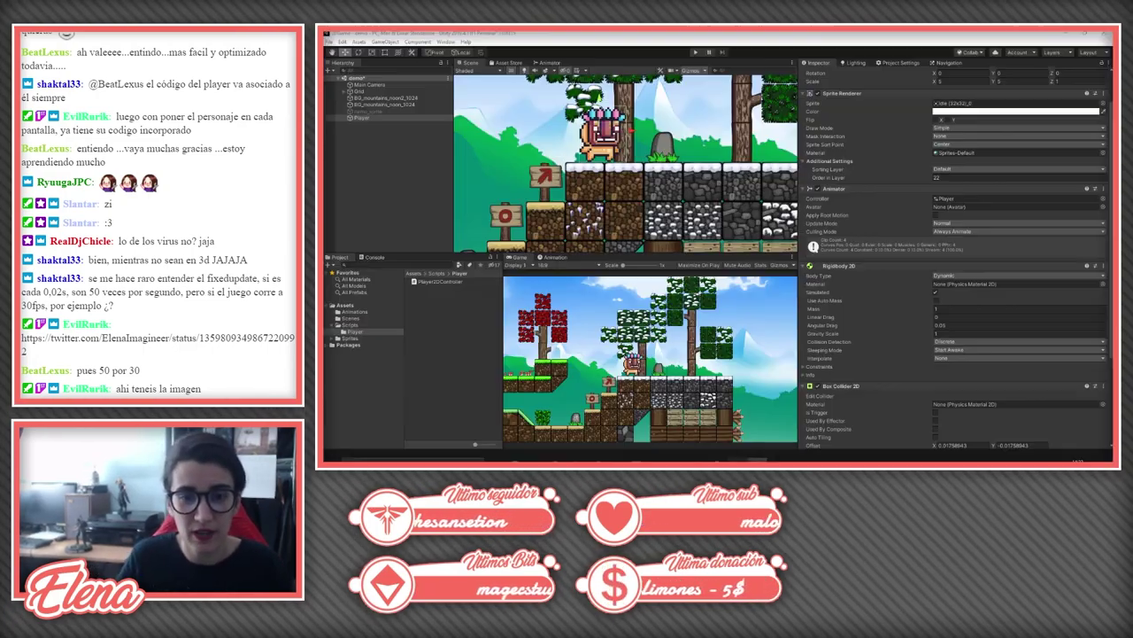
# Step: Check Unity's Time project settings showing Fixed Timestep 0.02, then return to Visual Studio
pyautogui.hotkey('alt', 'Tab')
pyautogui.click(904, 64)
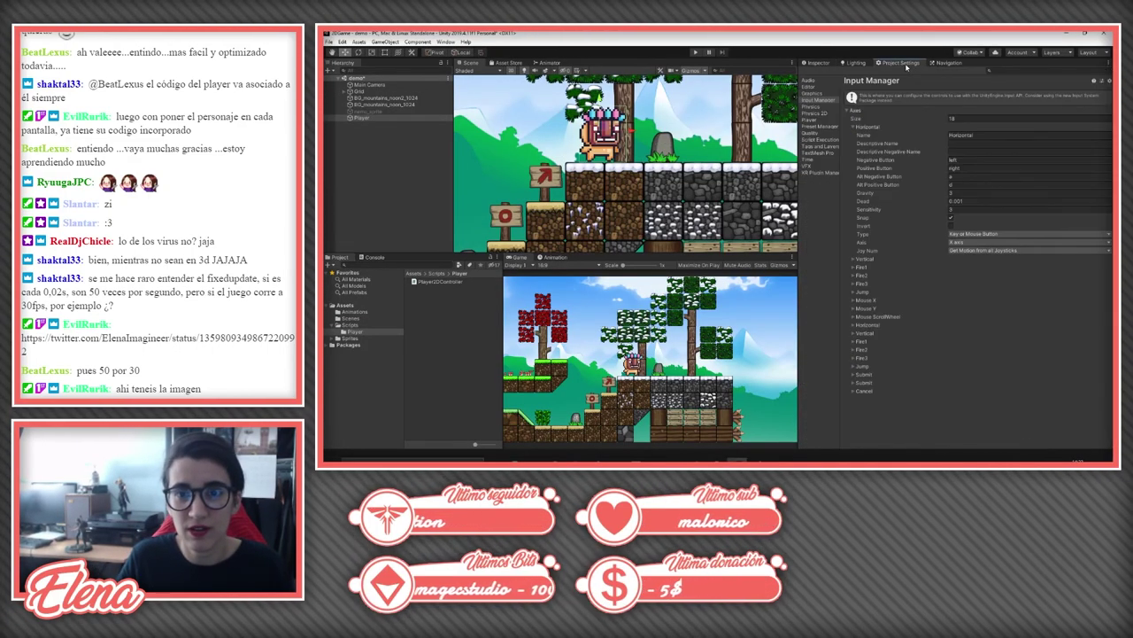
pyautogui.click(809, 160)
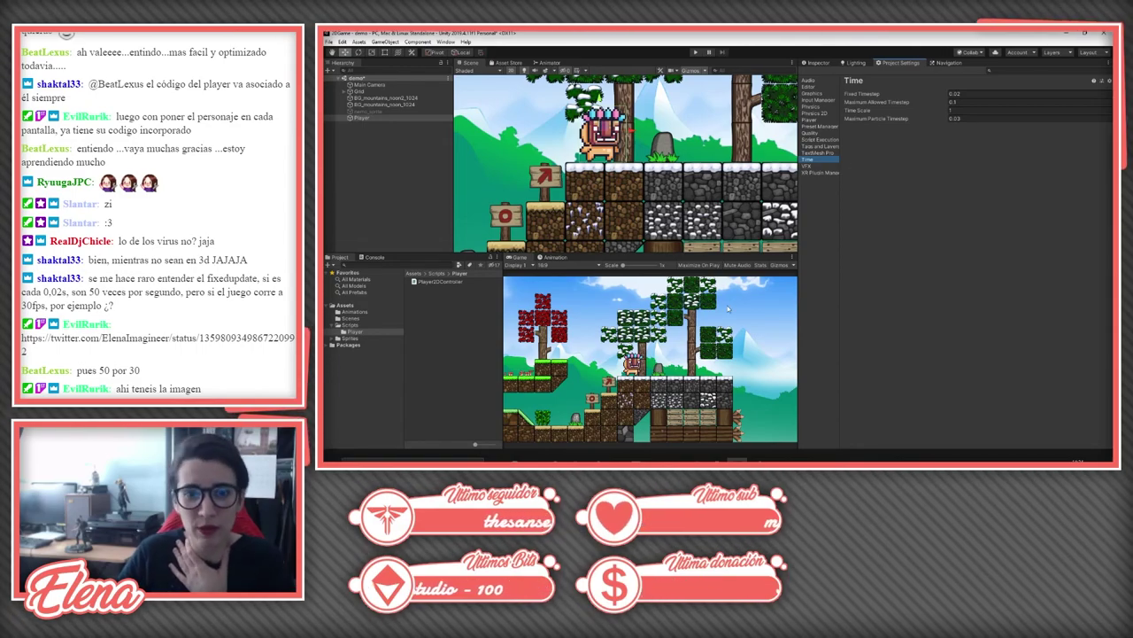
pyautogui.hotkey('alt', 'Tab')
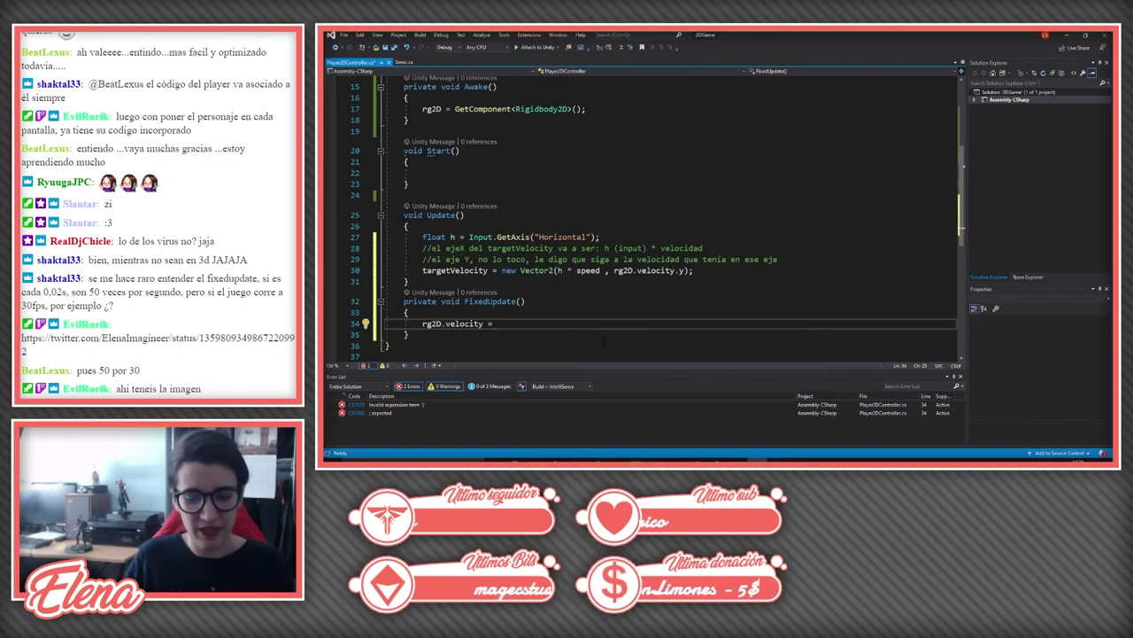
# Step: Complete the assignment to rg2D.velocity = Vector3.SmoothDamp, then switch to Chrome
pyautogui.write('Vector3')
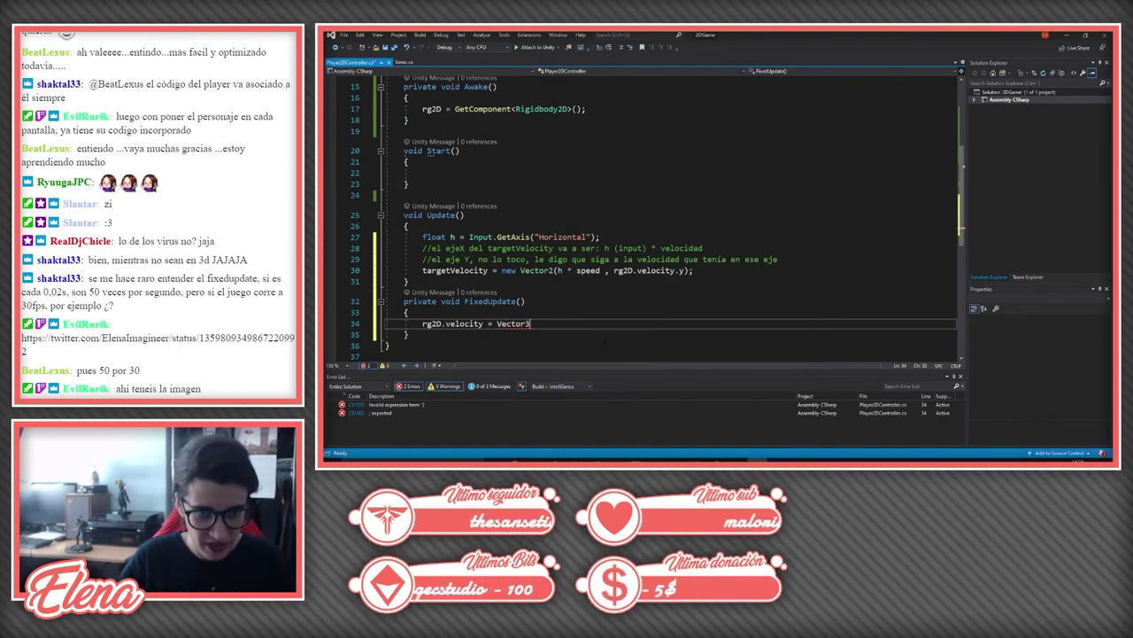
pyautogui.write('.')
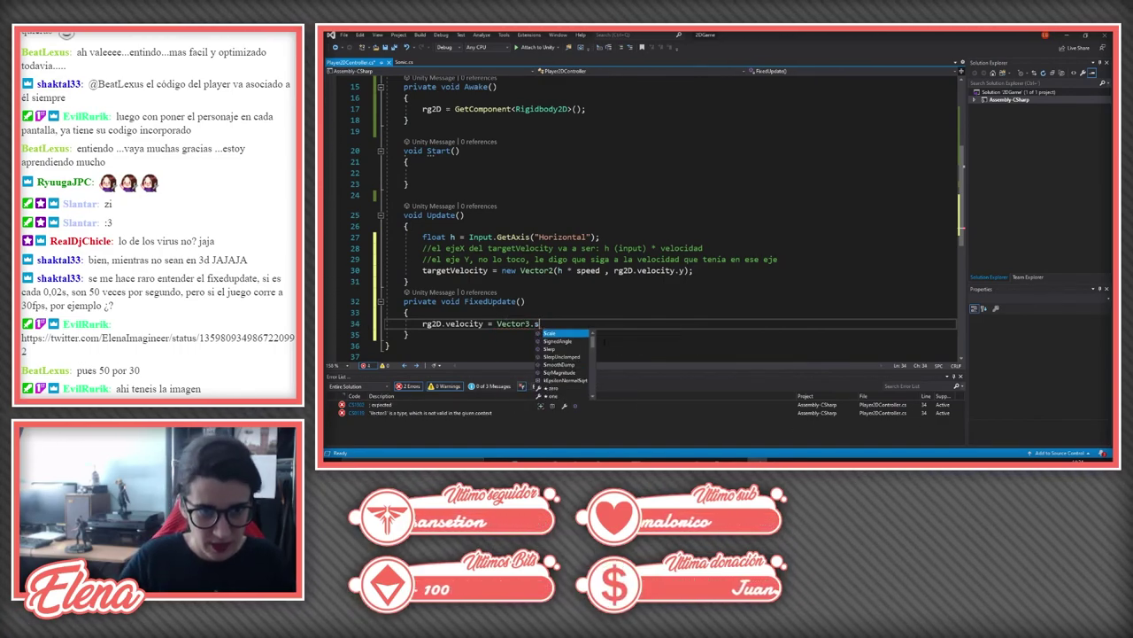
pyautogui.write('sm')
pyautogui.press('Tab')
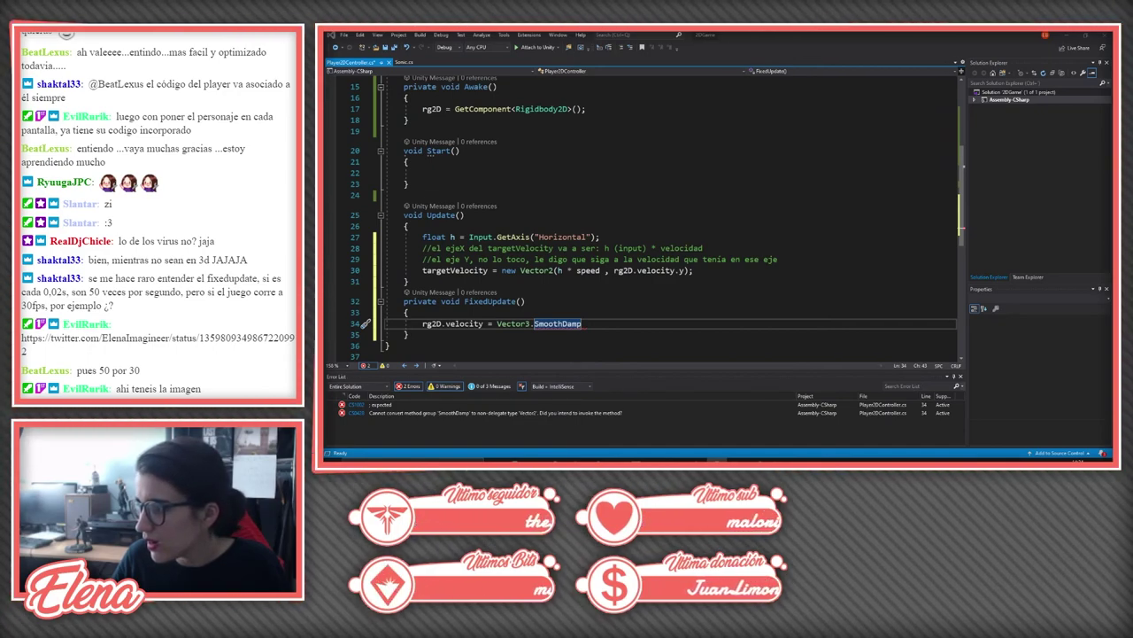
pyautogui.hotkey('alt', 'Tab')
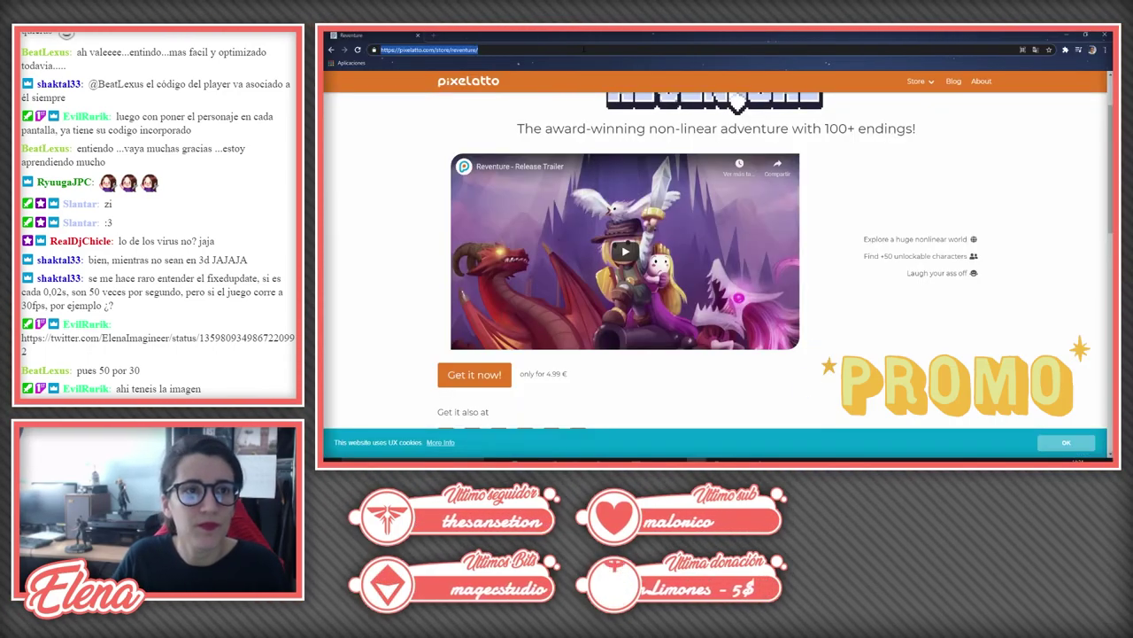
# Step: Search 'smooth damp unity' and open the Vector3.SmoothDamp Scripting API page to review its parameters
pyautogui.write('smooth')
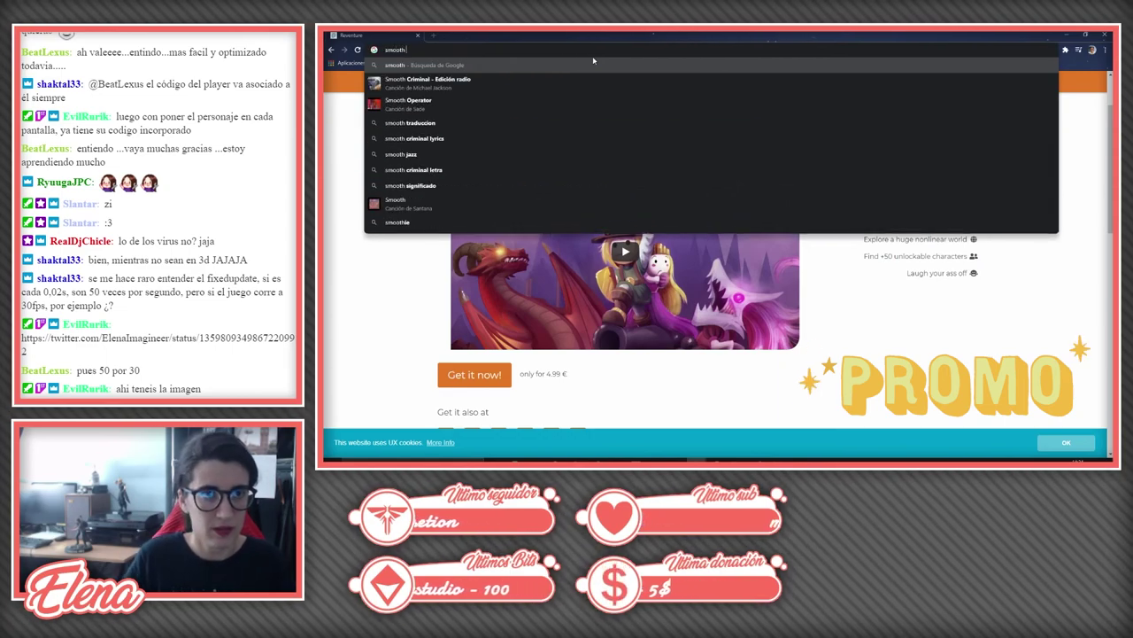
pyautogui.write(' damp unity')
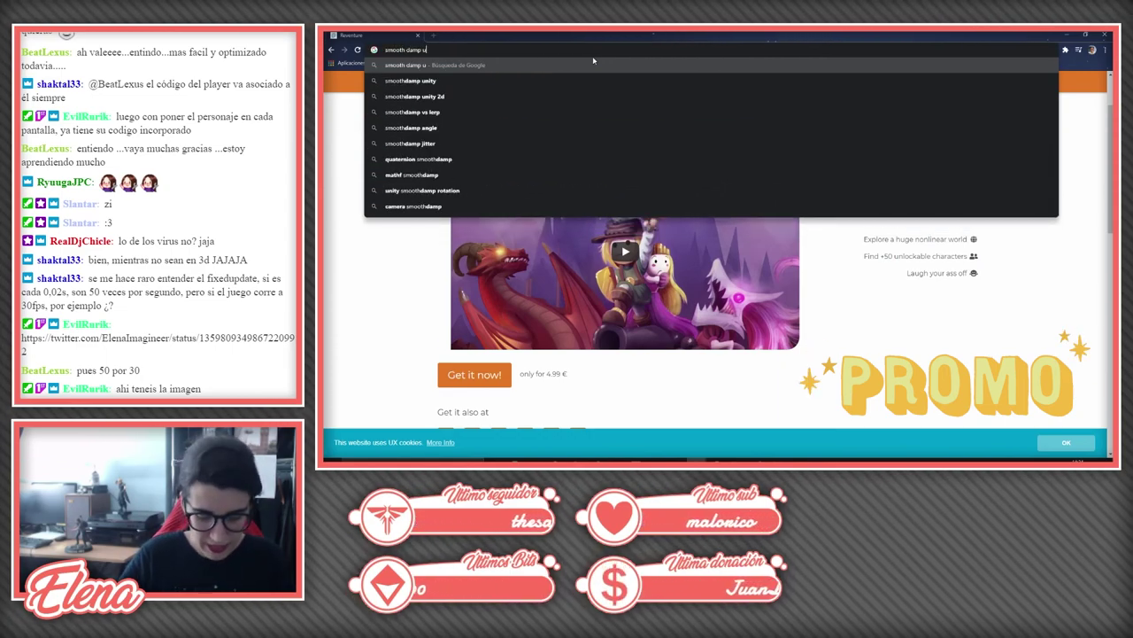
pyautogui.press('Return')
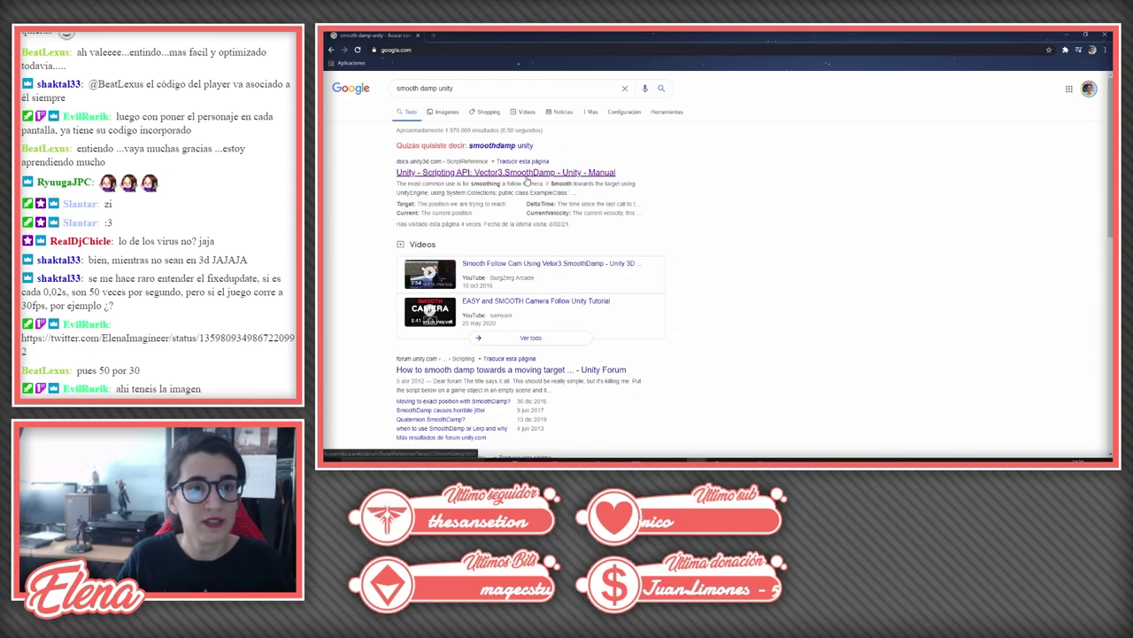
pyautogui.click(416, 162)
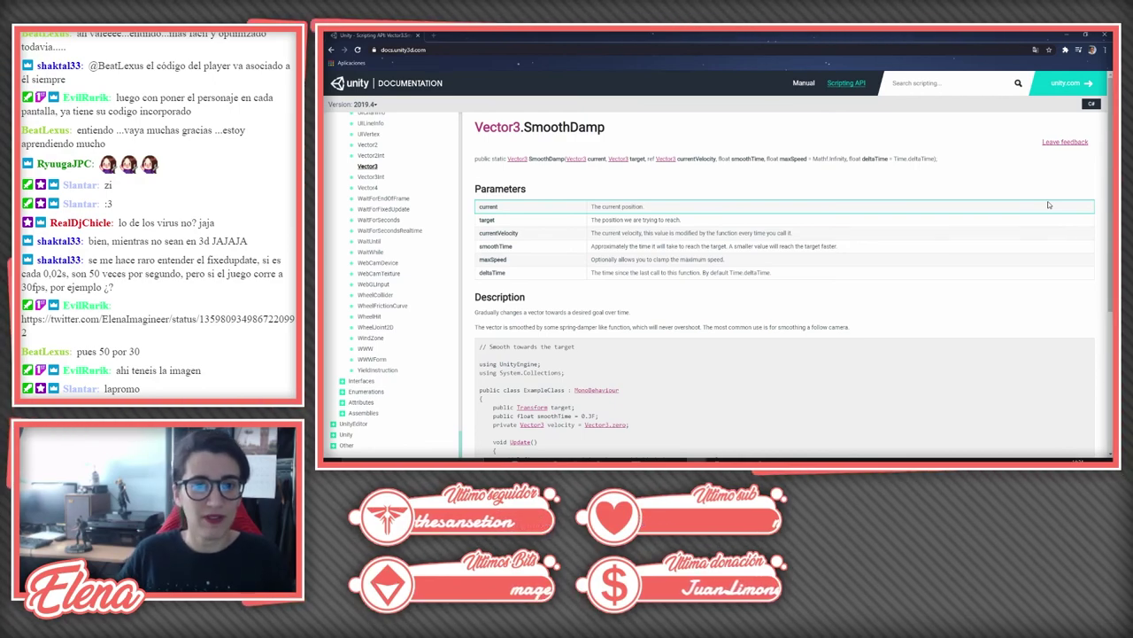
pyautogui.scroll(-1, 913, 271)
pyautogui.scroll(-3, 910, 257)
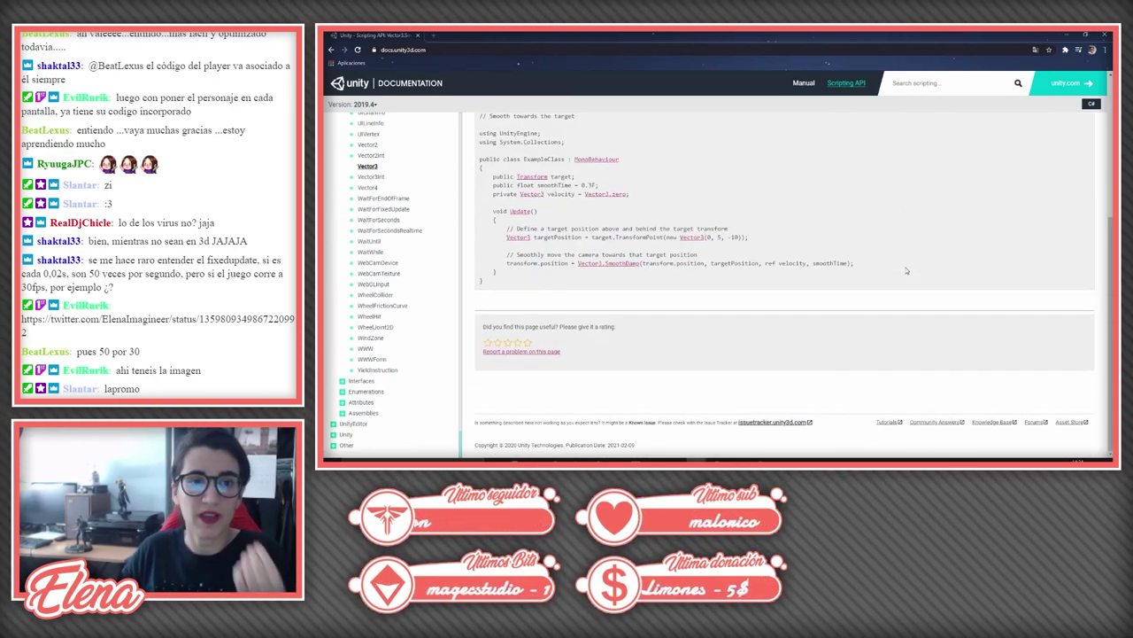
pyautogui.scroll(2, 905, 235)
pyautogui.scroll(1, 903, 231)
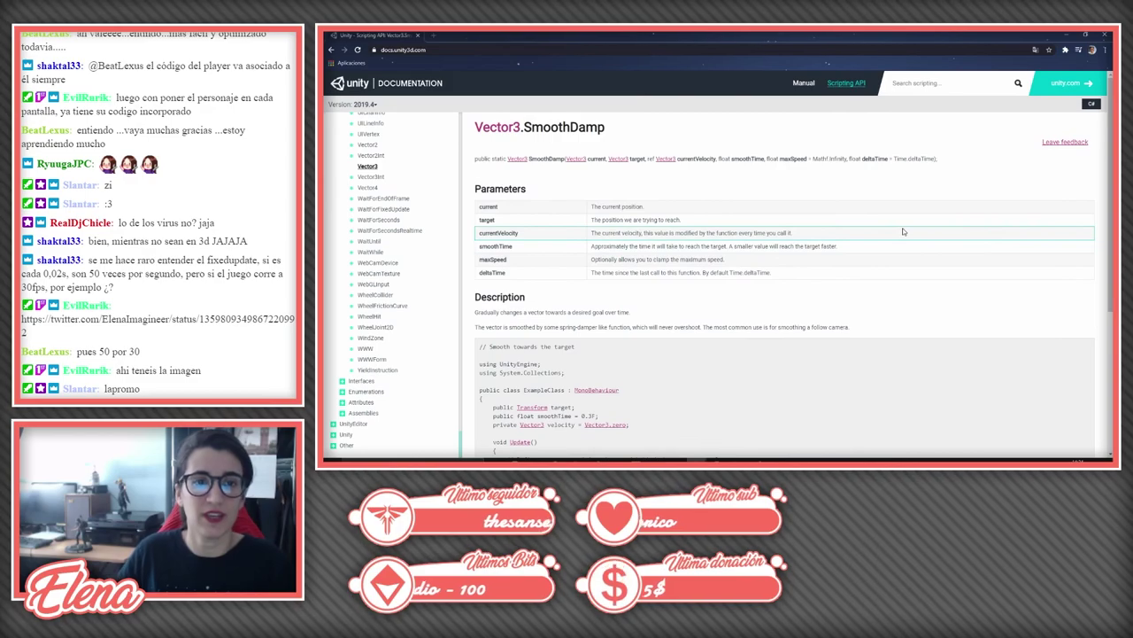